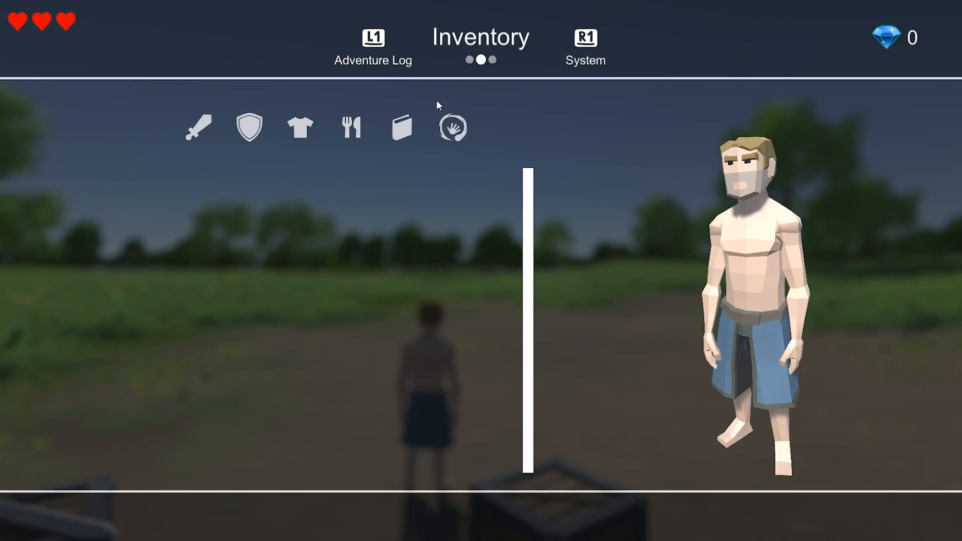
Preview the Fireball Spell in the running game's inventory.
{"action": "left_click", "coordinate": [204, 215]}
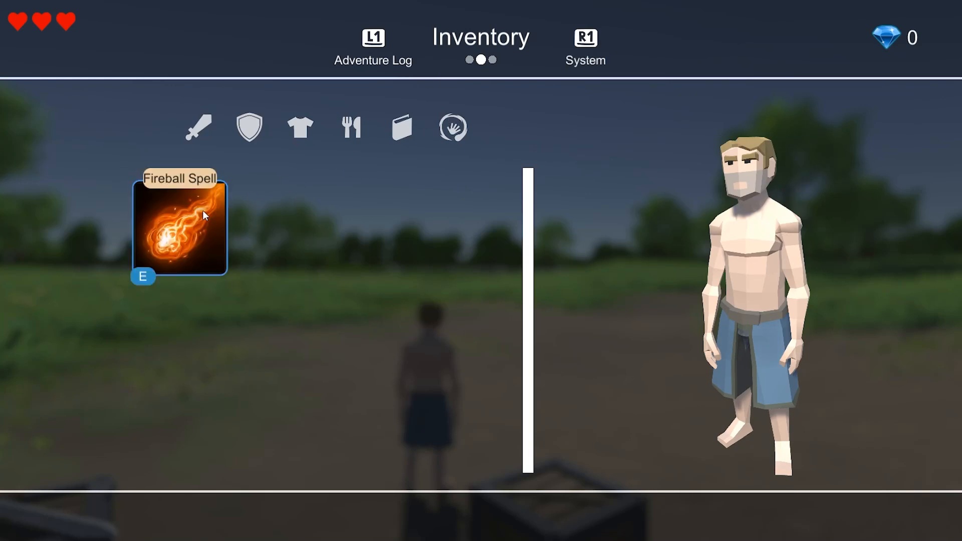
{"action": "key", "text": "Escape"}
{"action": "left_click", "coordinate": [203, 211]}
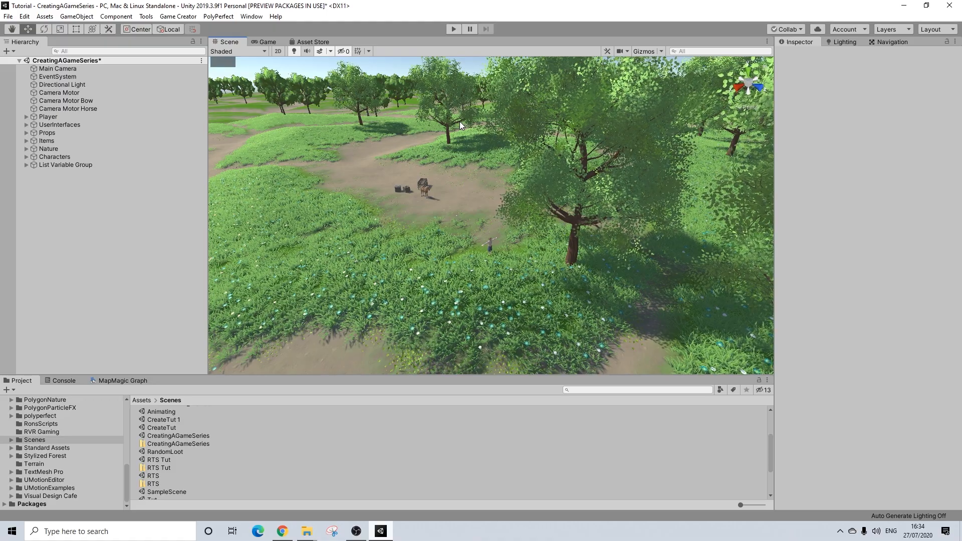
{"action": "scroll", "coordinate": [369, 244], "scroll_direction": "up", "scroll_amount": 5}
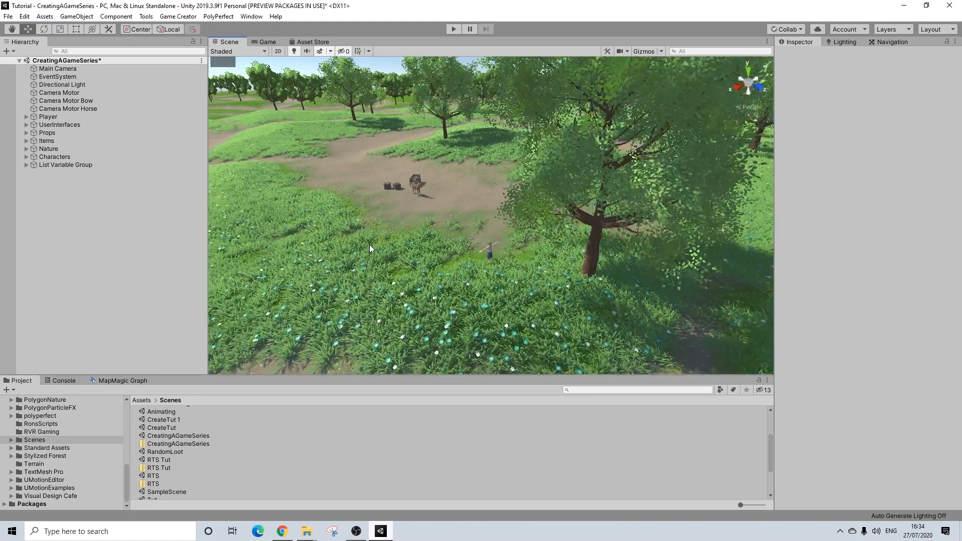
{"action": "scroll", "coordinate": [371, 244], "scroll_direction": "down", "scroll_amount": 5}
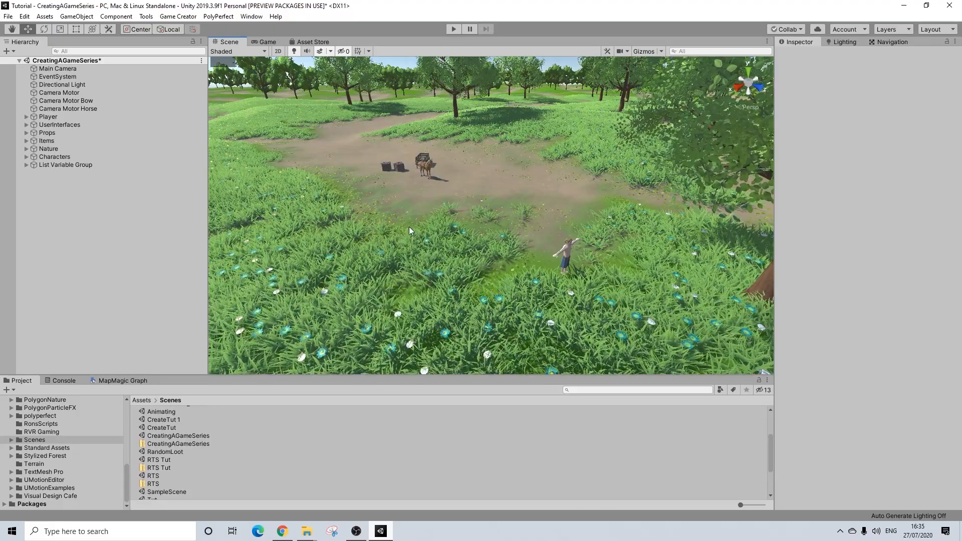
{"action": "middle_click_drag", "start_coordinate": [417, 233], "coordinate": [437, 245]}
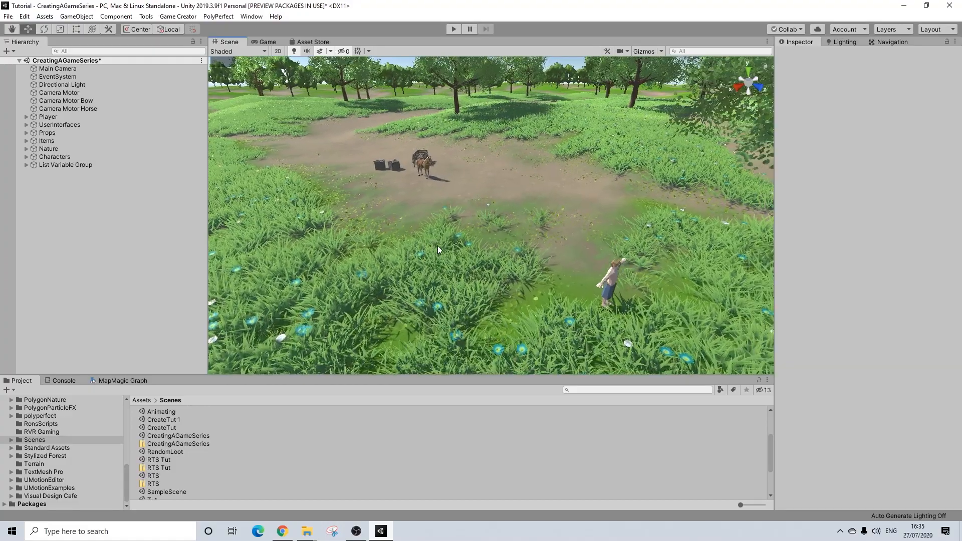
{"action": "scroll", "coordinate": [438, 245], "scroll_direction": "down", "scroll_amount": 1}
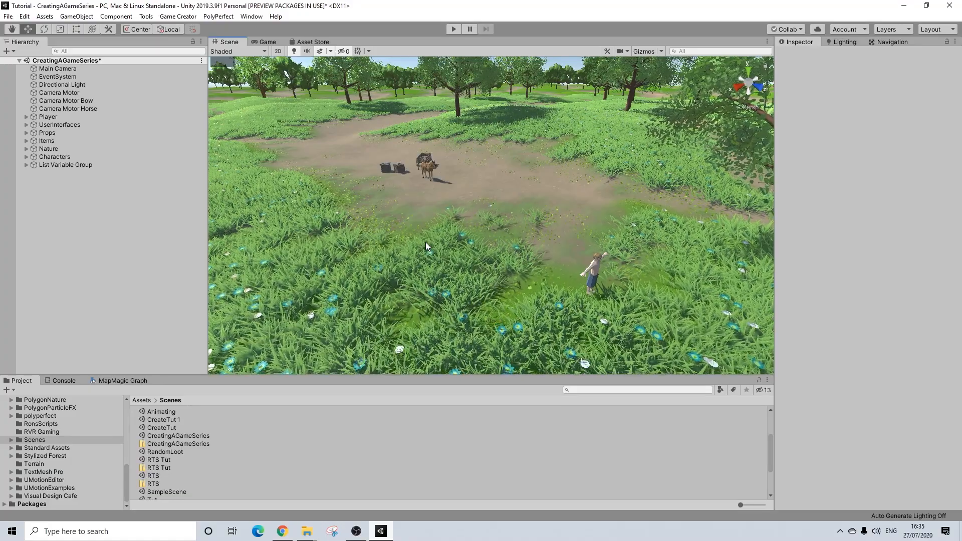
Duplicate the crate SM_Prop_Crate_01 (1) together with PickupSword and place the copies on the open ground behind the two item crates.
{"action": "middle_click_drag", "start_coordinate": [424, 242], "coordinate": [471, 287]}
{"action": "scroll", "coordinate": [463, 252], "scroll_direction": "up", "scroll_amount": 6}
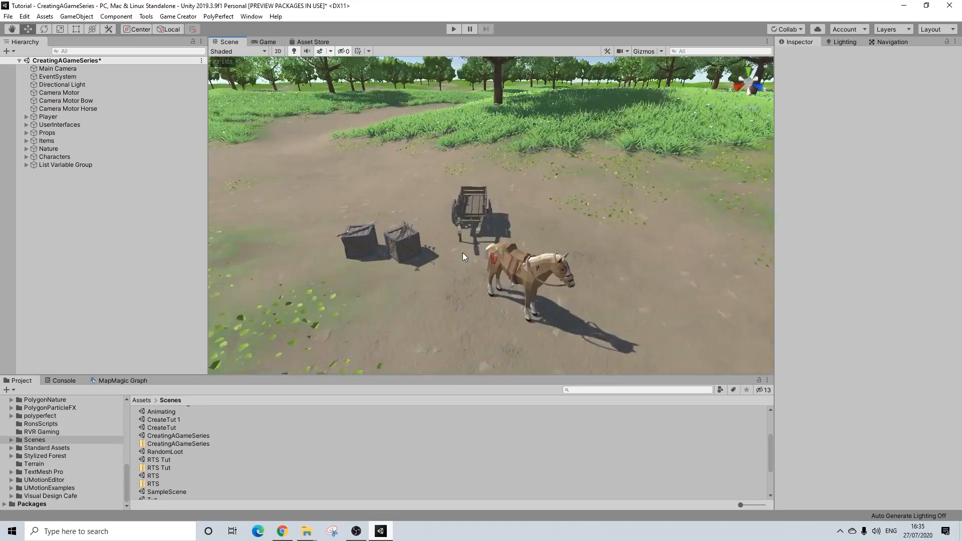
{"action": "scroll", "coordinate": [492, 274], "scroll_direction": "up", "scroll_amount": 5}
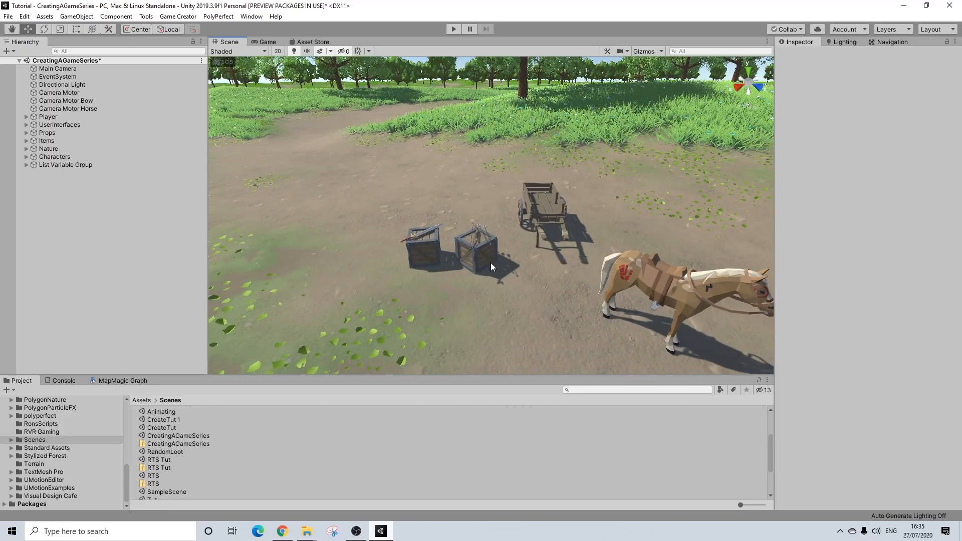
{"action": "scroll", "coordinate": [492, 263], "scroll_direction": "up", "scroll_amount": 2}
{"action": "middle_click_drag", "start_coordinate": [491, 262], "coordinate": [489, 265]}
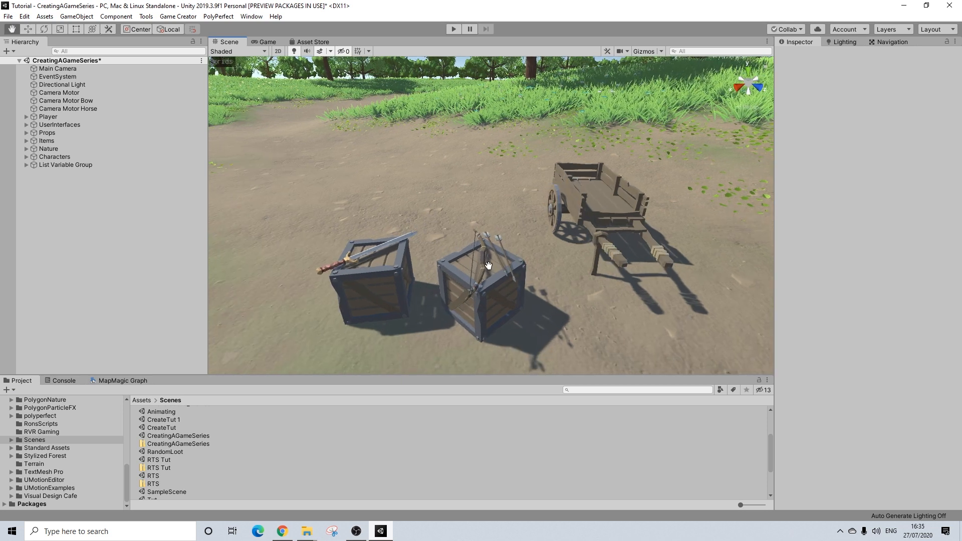
{"action": "left_click", "coordinate": [396, 278]}
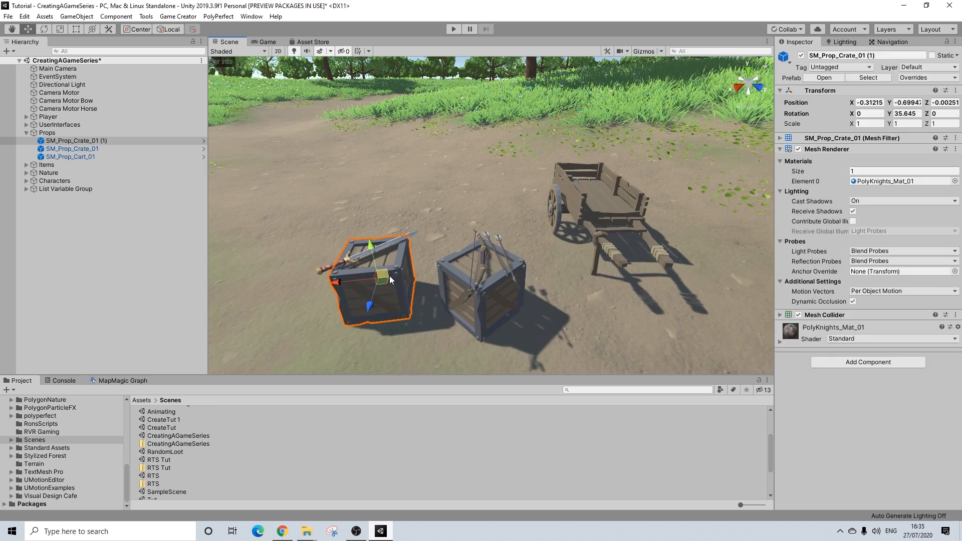
{"action": "left_click", "coordinate": [353, 256], "text": "shift"}
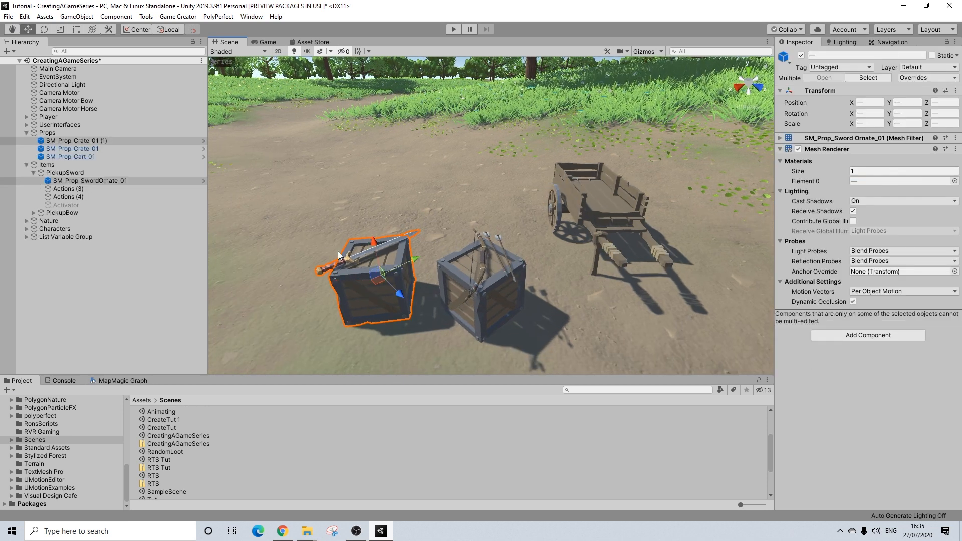
{"action": "left_click", "coordinate": [59, 173]}
{"action": "left_click", "coordinate": [74, 148], "text": "ctrl"}
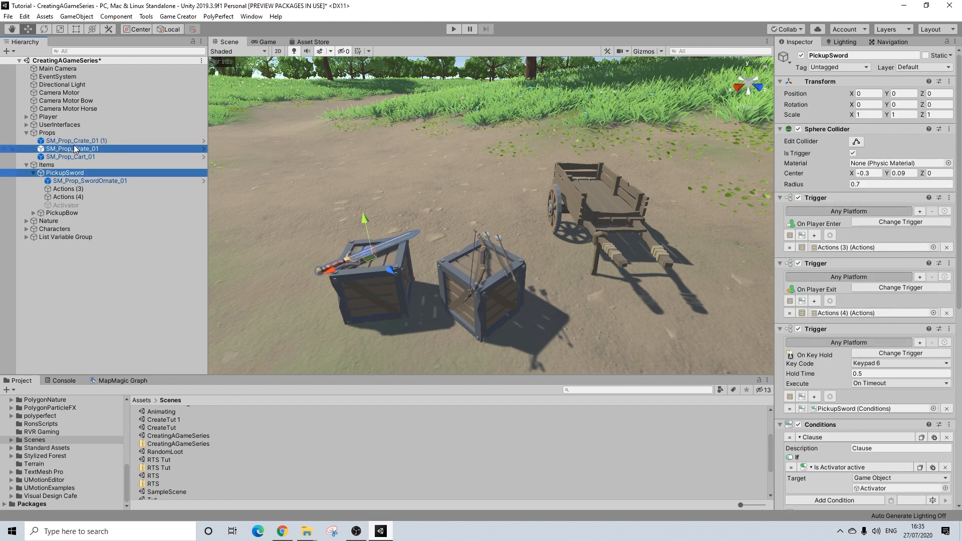
{"action": "left_click", "coordinate": [73, 146], "text": "ctrl"}
{"action": "left_click", "coordinate": [73, 147], "text": "ctrl"}
{"action": "left_click", "coordinate": [73, 147], "text": "ctrl"}
{"action": "left_click", "coordinate": [72, 155], "text": "ctrl"}
{"action": "left_click", "coordinate": [71, 155], "text": "ctrl"}
{"action": "left_click", "coordinate": [79, 140], "text": "ctrl"}
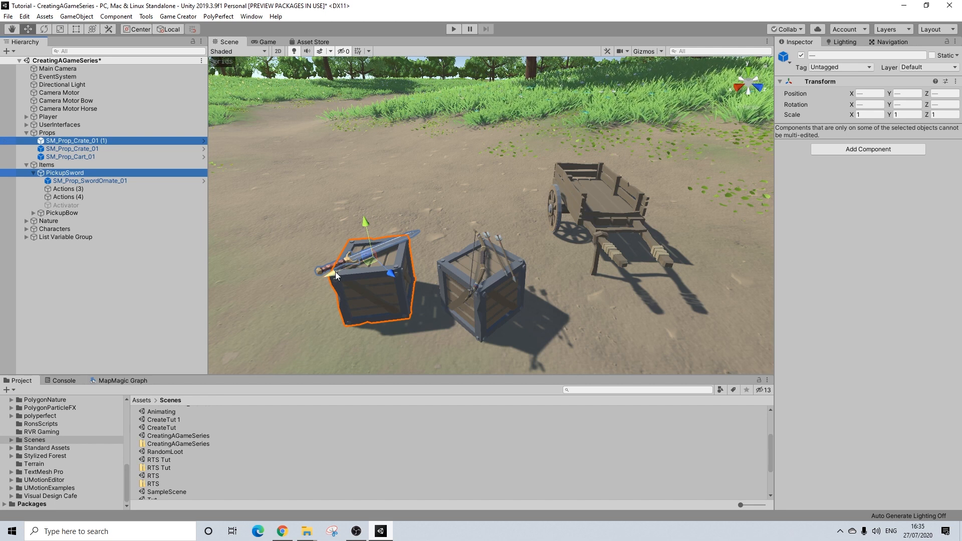
{"action": "key", "text": "ctrl+d"}
{"action": "left_click_drag", "start_coordinate": [356, 272], "coordinate": [414, 211]}
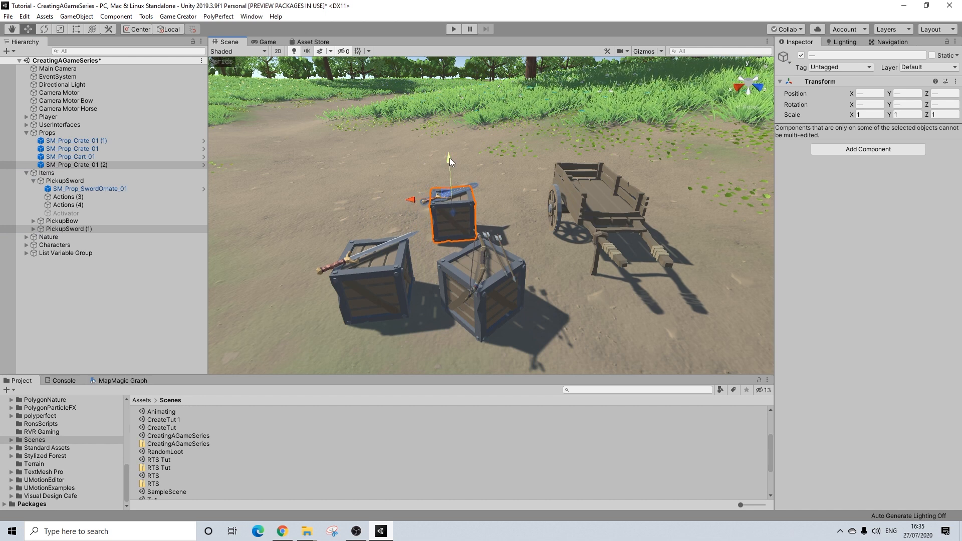
{"action": "left_click_drag", "start_coordinate": [448, 162], "coordinate": [393, 158]}
Select the duplicated sword lying on the new crate.
{"action": "scroll", "coordinate": [421, 181], "scroll_direction": "up", "scroll_amount": 5}
{"action": "left_click", "coordinate": [594, 257]}
{"action": "middle_click_drag", "start_coordinate": [421, 182], "coordinate": [475, 254]}
{"action": "scroll", "coordinate": [484, 252], "scroll_direction": "down", "scroll_amount": 5}
{"action": "scroll", "coordinate": [474, 255], "scroll_direction": "up", "scroll_amount": 2}
{"action": "left_click", "coordinate": [445, 252]}
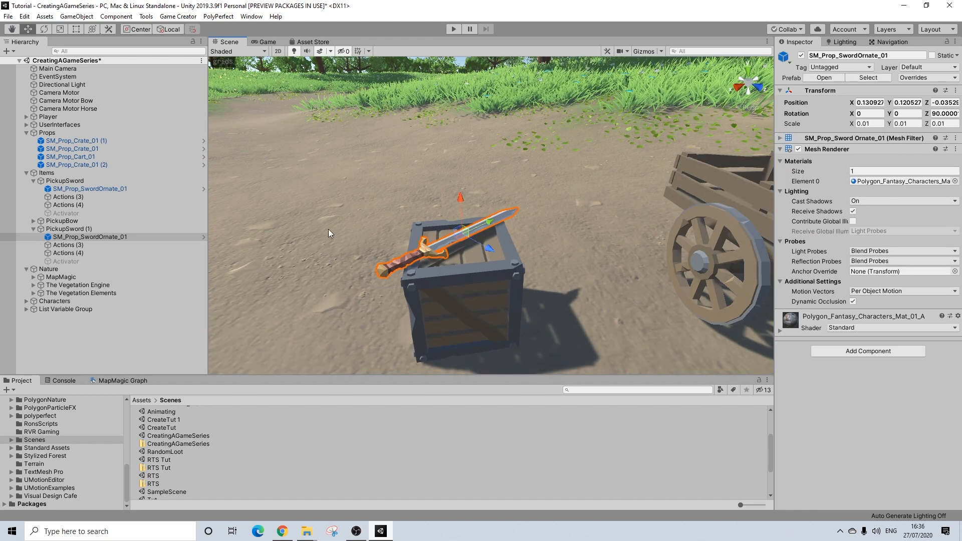
Search the project assets for "spell" and add the SM_Prop_SpellBook_02 prefab as a child of PickupSword (1).
{"action": "left_click", "coordinate": [585, 390]}
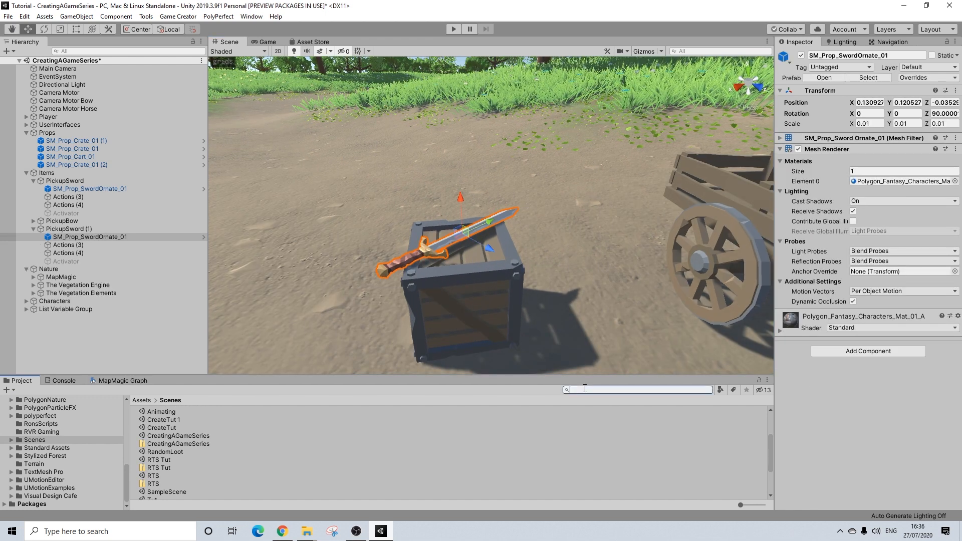
{"action": "type", "text": "spell"}
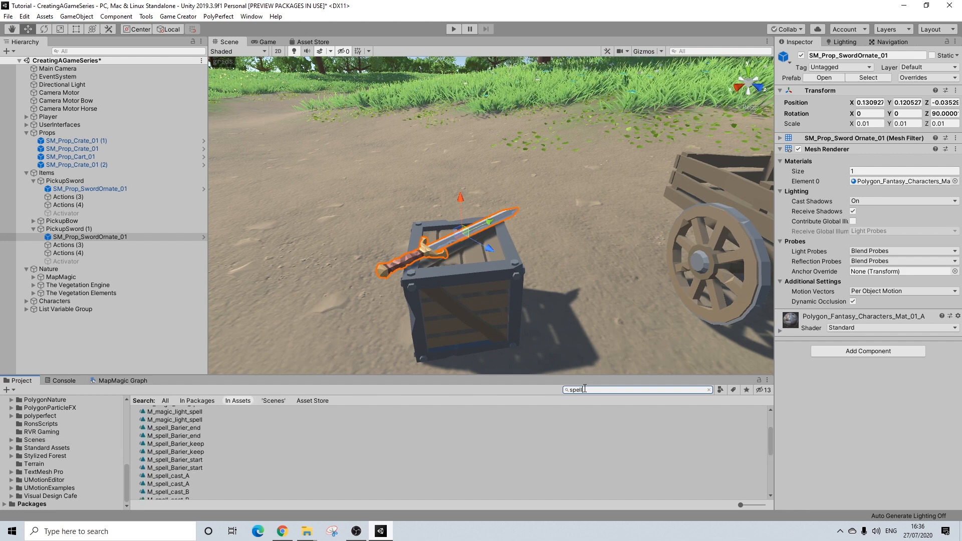
{"action": "scroll", "coordinate": [215, 434], "scroll_direction": "down", "scroll_amount": 10}
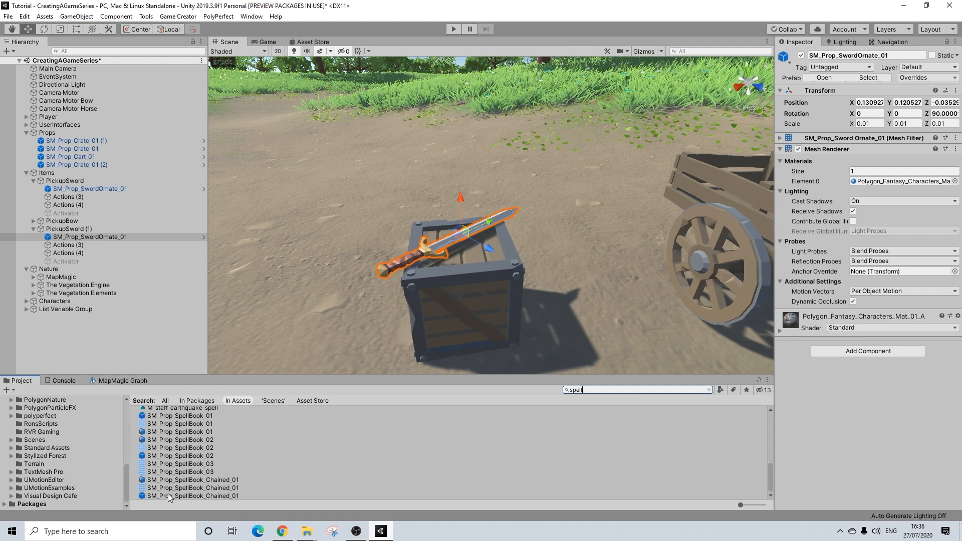
{"action": "left_click", "coordinate": [173, 456]}
{"action": "left_click", "coordinate": [710, 391]}
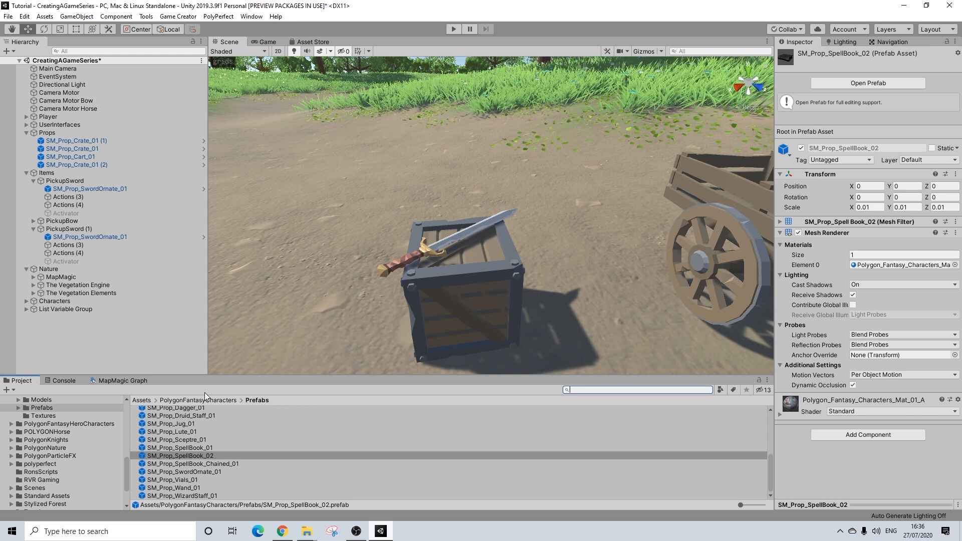
{"action": "left_click", "coordinate": [196, 454]}
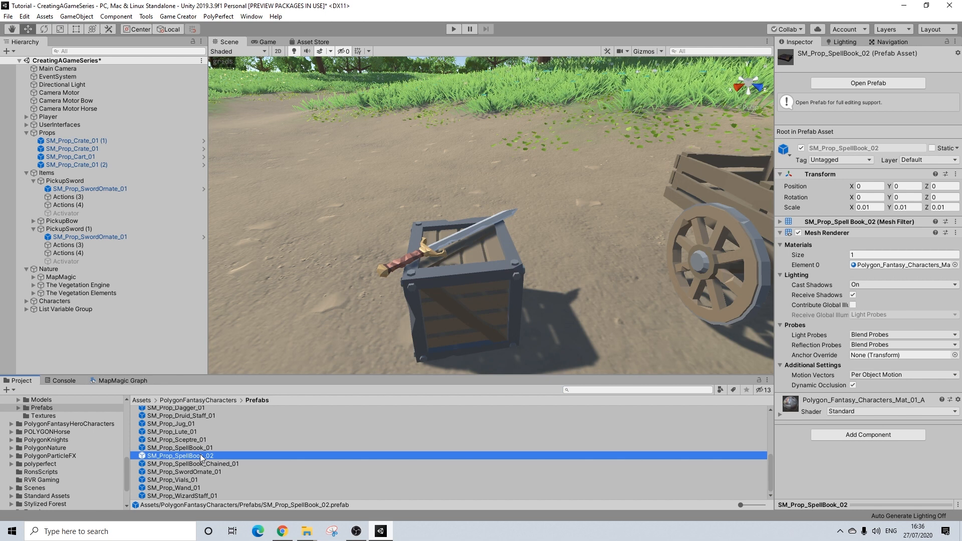
{"action": "left_click_drag", "start_coordinate": [196, 458], "coordinate": [76, 243]}
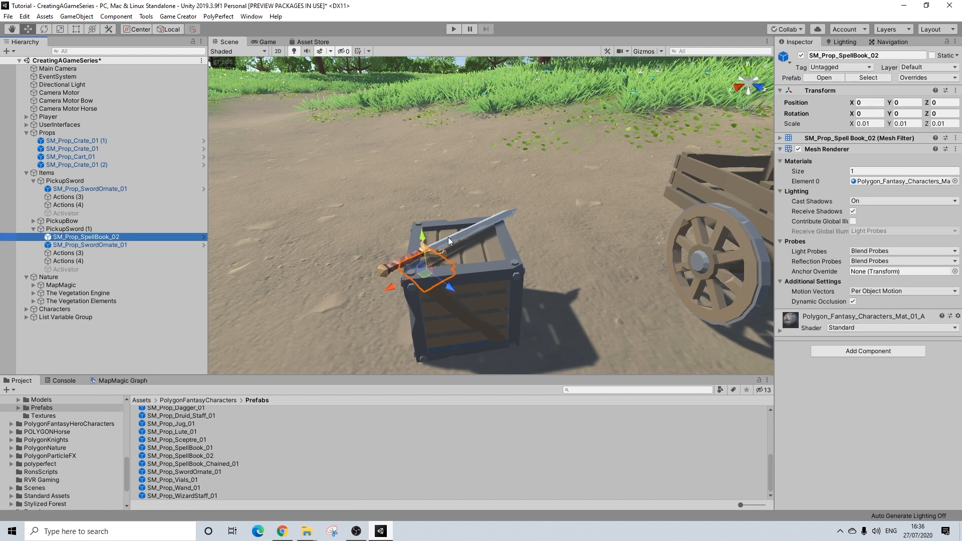
Raise the spell book onto the crate lid at about Y 0.081 and shift it to about X -0.261.
{"action": "left_click_drag", "start_coordinate": [420, 235], "coordinate": [421, 223]}
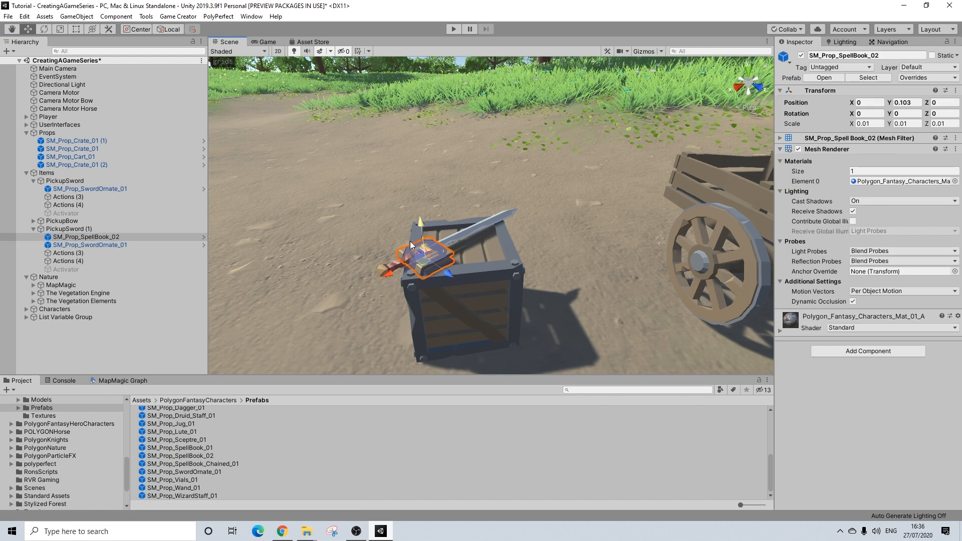
{"action": "left_click_drag", "start_coordinate": [389, 273], "coordinate": [425, 228]}
{"action": "key", "text": "f"}
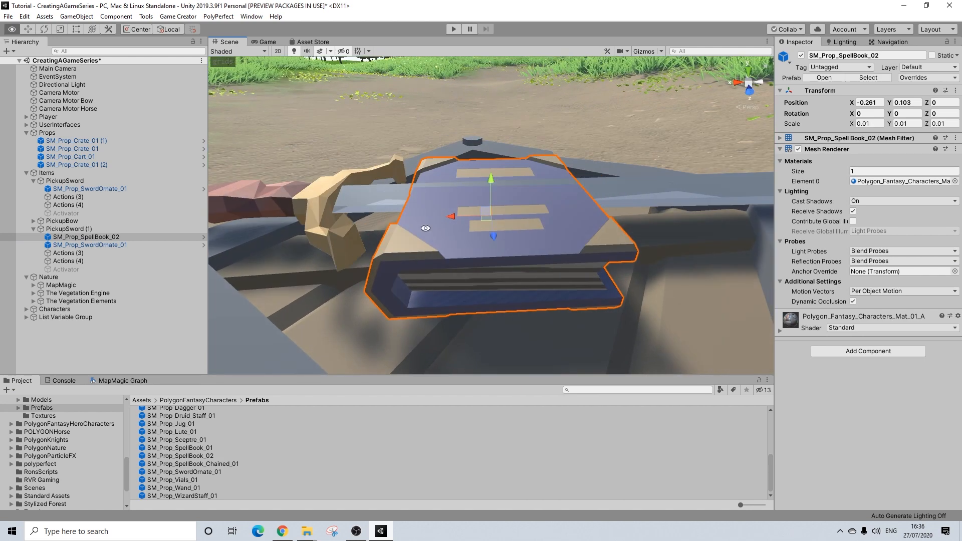
{"action": "left_click_drag", "start_coordinate": [488, 179], "coordinate": [486, 191]}
Centre the spell book on the crate top at about X -0.315 and Z -0.025.
{"action": "scroll", "coordinate": [501, 230], "scroll_direction": "down", "scroll_amount": 10}
{"action": "middle_click_drag", "start_coordinate": [570, 270], "coordinate": [520, 269]}
{"action": "left_click_drag", "start_coordinate": [520, 268], "coordinate": [515, 288], "text": "alt"}
{"action": "left_click_drag", "start_coordinate": [500, 229], "coordinate": [498, 231]}
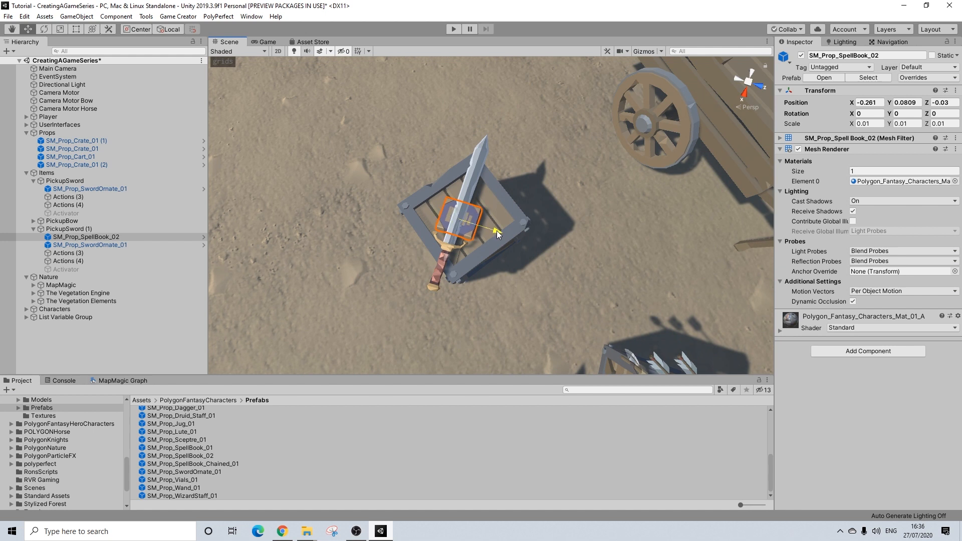
{"action": "left_click_drag", "start_coordinate": [447, 256], "coordinate": [505, 165]}
{"action": "scroll", "coordinate": [474, 201], "scroll_direction": "up", "scroll_amount": 5}
{"action": "left_click_drag", "start_coordinate": [474, 200], "coordinate": [451, 152], "text": "alt"}
{"action": "scroll", "coordinate": [451, 152], "scroll_direction": "down", "scroll_amount": 4}
{"action": "left_click_drag", "start_coordinate": [448, 200], "coordinate": [451, 160], "text": "alt"}
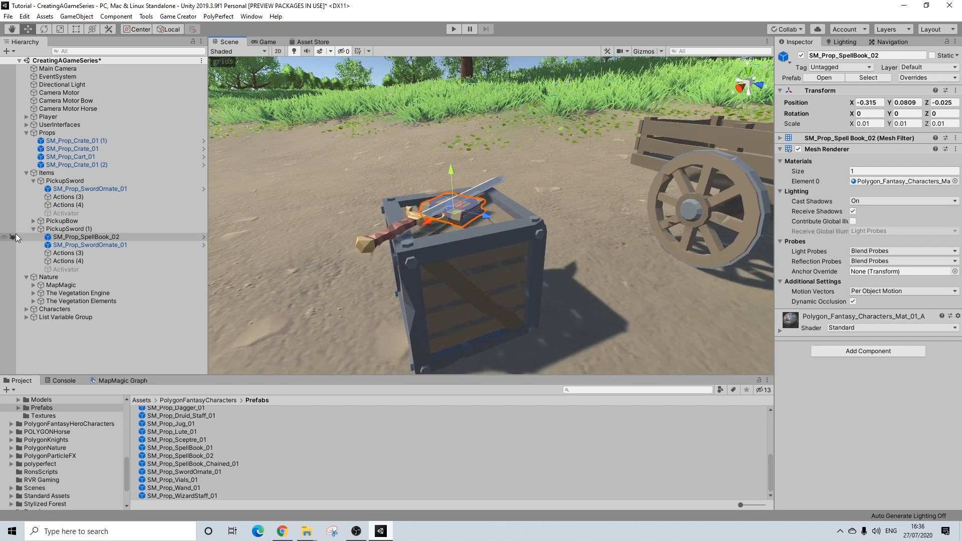
Rename the PickupSword (1) object as PickupFireballSpell.
{"action": "left_click", "coordinate": [75, 229]}
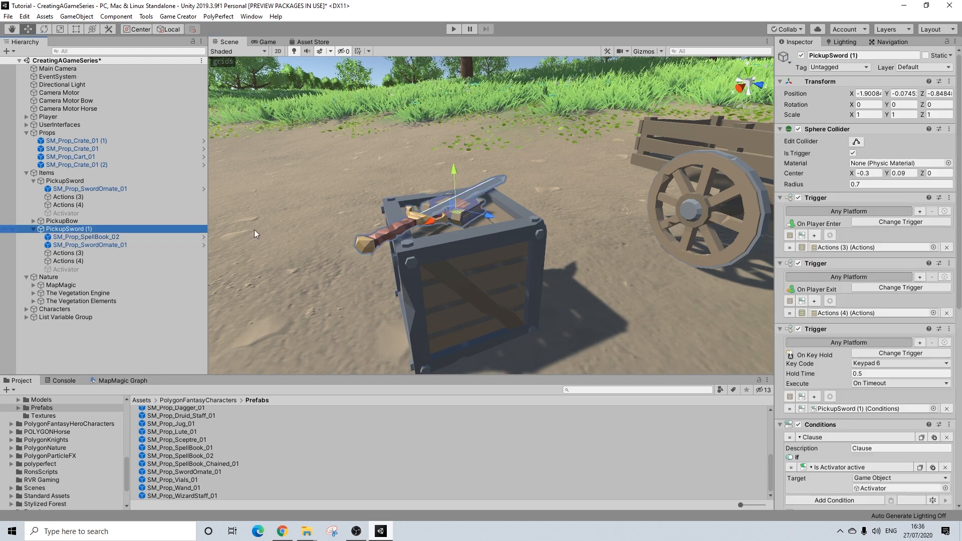
{"action": "left_click", "coordinate": [830, 55]}
{"action": "left_click_drag", "start_coordinate": [867, 56], "coordinate": [830, 55]}
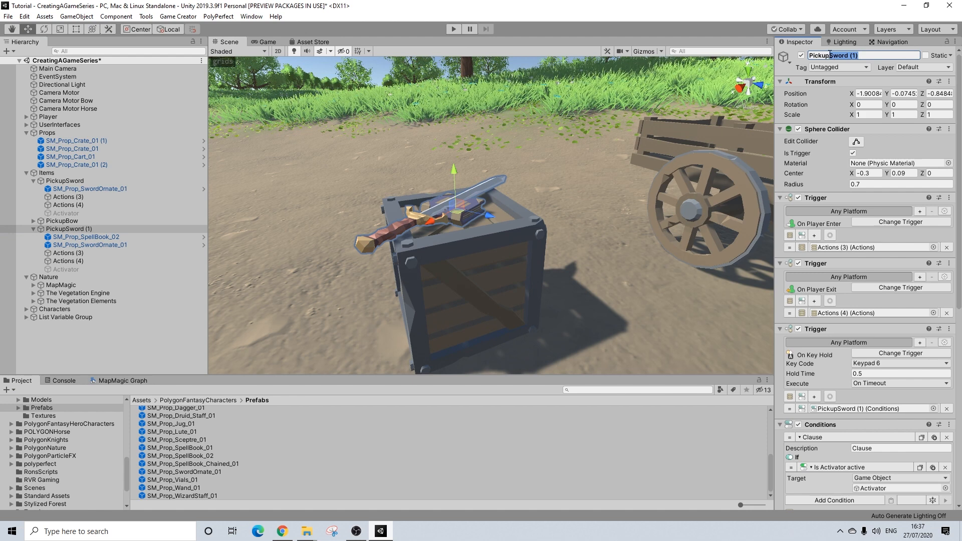
{"action": "type", "text": "Fir"}
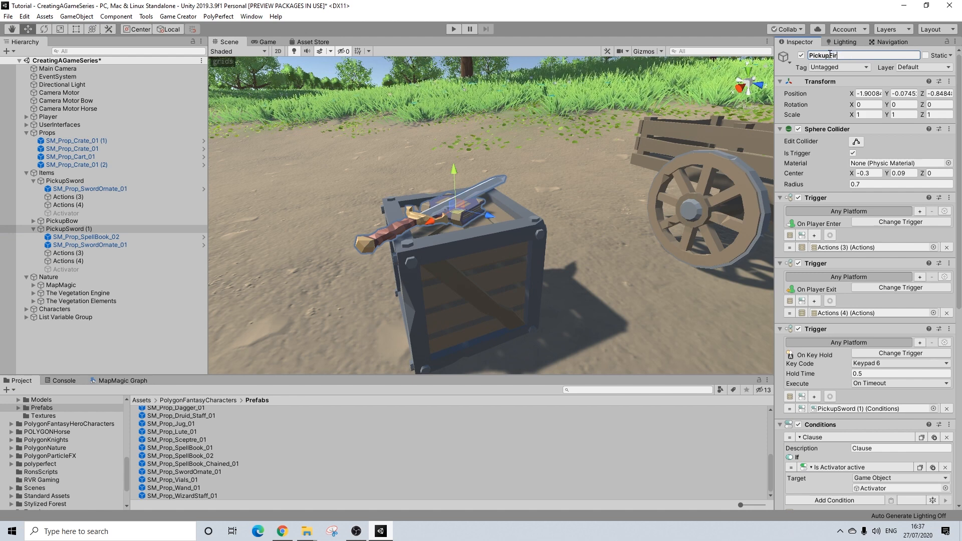
{"action": "type", "text": "eballSpell"}
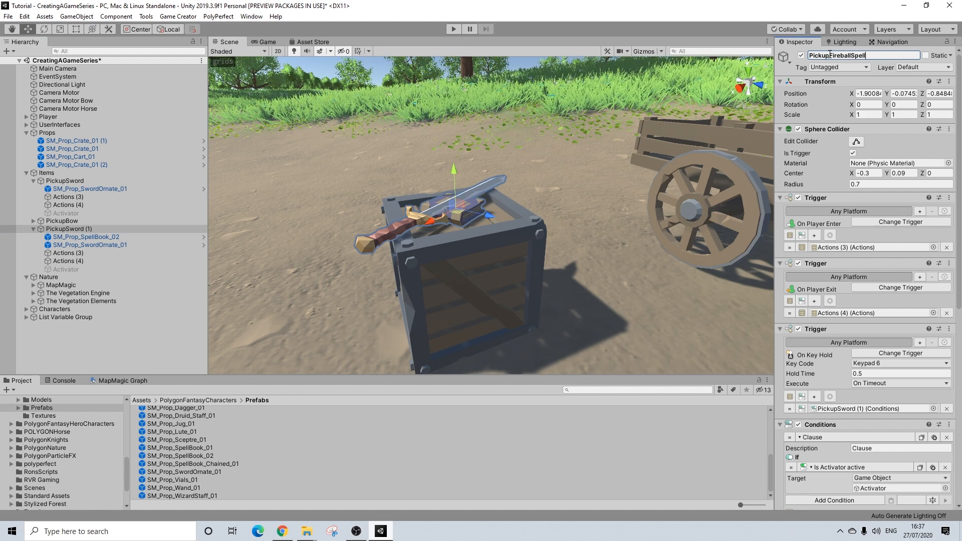
{"action": "key", "text": "Return"}
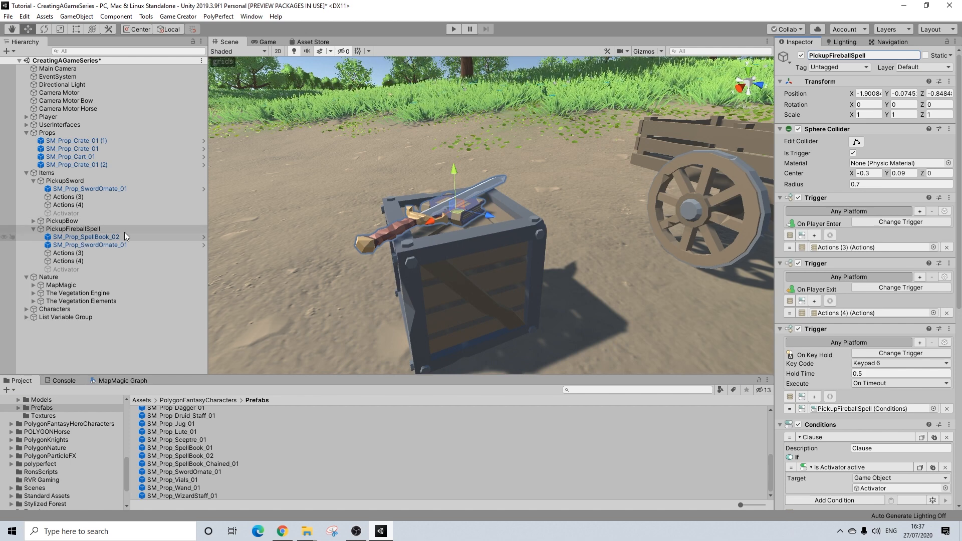
Delete the SM_Prop_SwordOrnate_01 sword from the PickupFireballSpell group.
{"action": "left_click_drag", "start_coordinate": [456, 200], "coordinate": [441, 228], "text": "alt"}
{"action": "scroll", "coordinate": [432, 205], "scroll_direction": "up", "scroll_amount": 2}
{"action": "scroll", "coordinate": [432, 206], "scroll_direction": "down", "scroll_amount": 4}
{"action": "scroll", "coordinate": [450, 260], "scroll_direction": "up", "scroll_amount": 2}
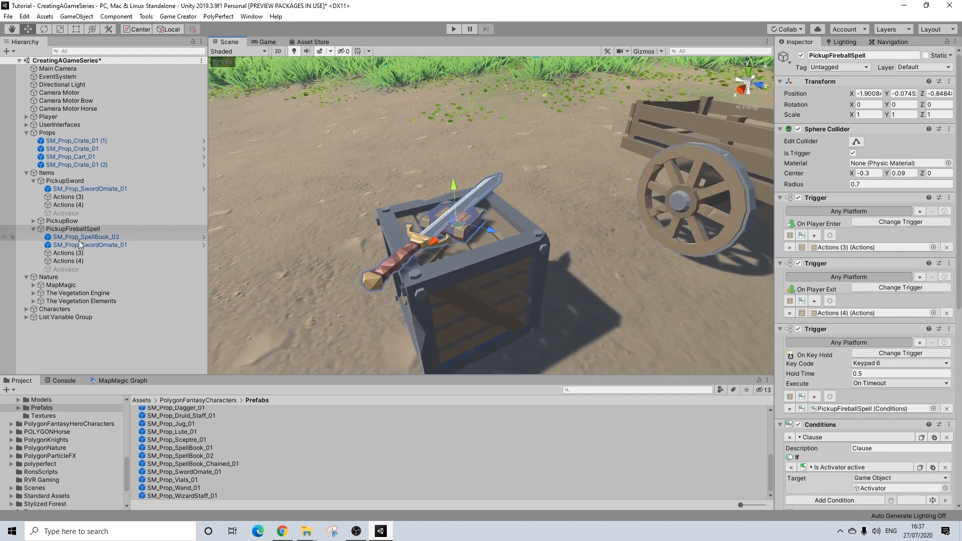
{"action": "left_click", "coordinate": [115, 245]}
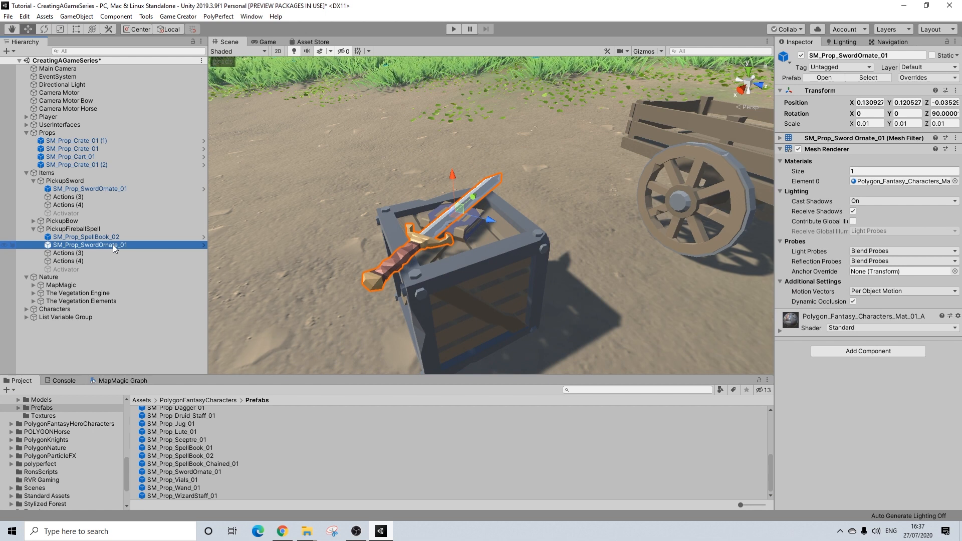
{"action": "key", "text": "Delete"}
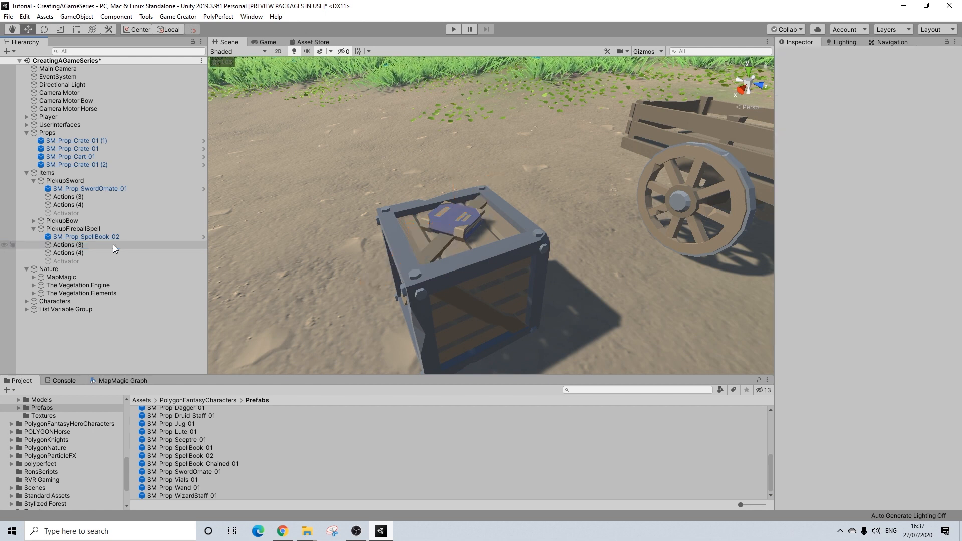
Fine-tune the spell book's placement on the crate to about Y 0.099 and Z -0.006.
{"action": "left_click", "coordinate": [95, 231]}
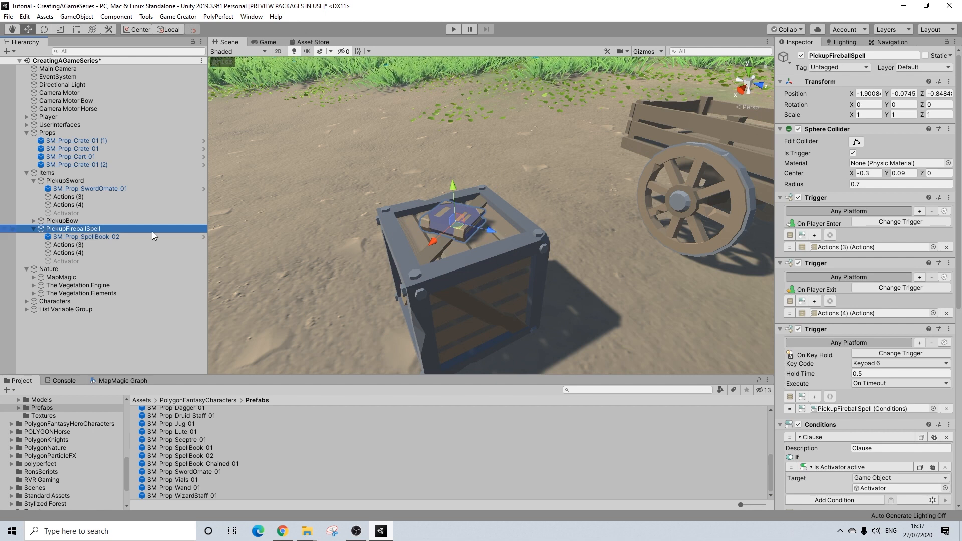
{"action": "left_click", "coordinate": [100, 235]}
{"action": "left_click_drag", "start_coordinate": [448, 185], "coordinate": [447, 185]}
{"action": "left_click_drag", "start_coordinate": [490, 229], "coordinate": [491, 230]}
{"action": "mouse_move", "coordinate": [491, 230]}
{"action": "left_mouse_down", "text": "alt"}
{"action": "mouse_move", "coordinate": [497, 238]}
{"action": "mouse_move", "coordinate": [554, 211]}
{"action": "mouse_move", "coordinate": [498, 226]}
{"action": "left_mouse_up", "text": "alt"}
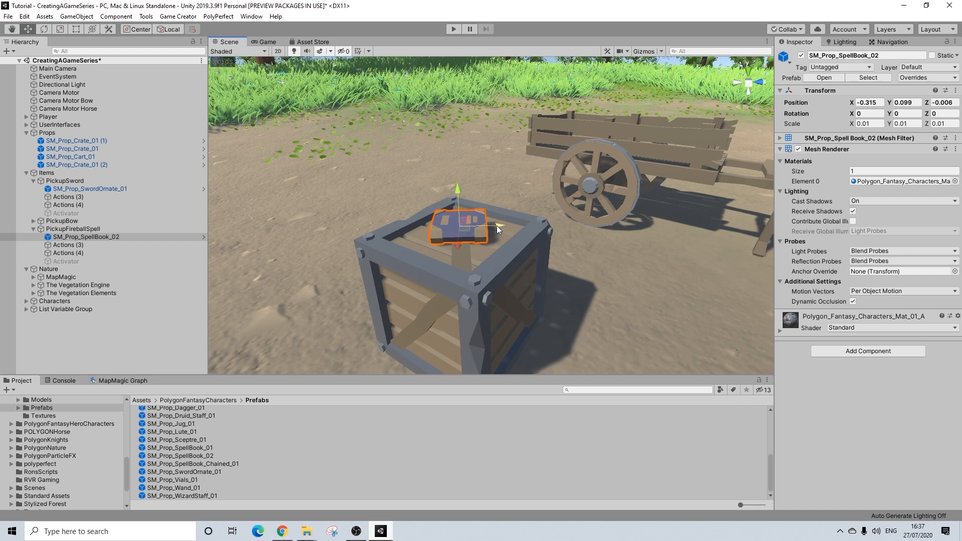
Rename the Fireball Scroll item in Game Creator's inventory catalogue as Fireball Tome, with the description "Teaches a strong fireball spell".
{"action": "left_click", "coordinate": [197, 16]}
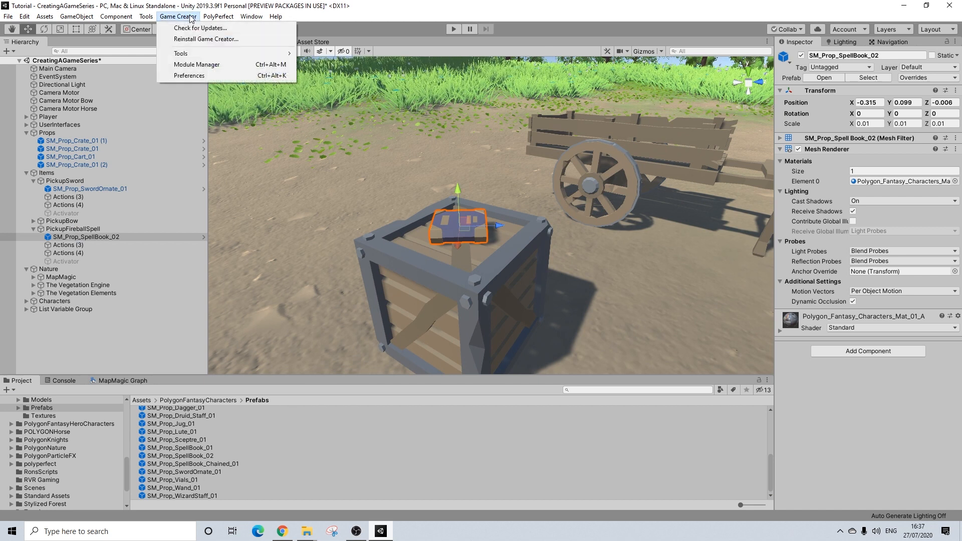
{"action": "left_click", "coordinate": [188, 77]}
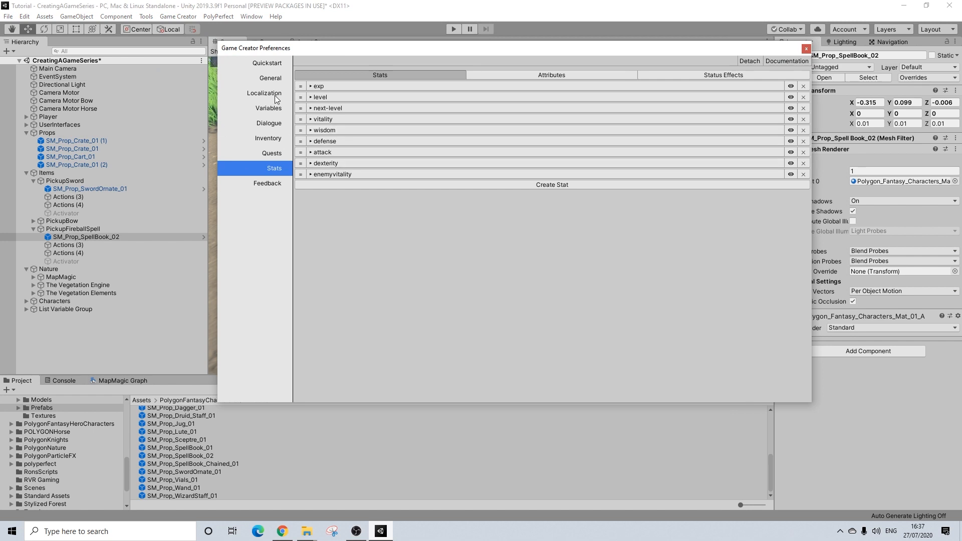
{"action": "left_click", "coordinate": [276, 139]}
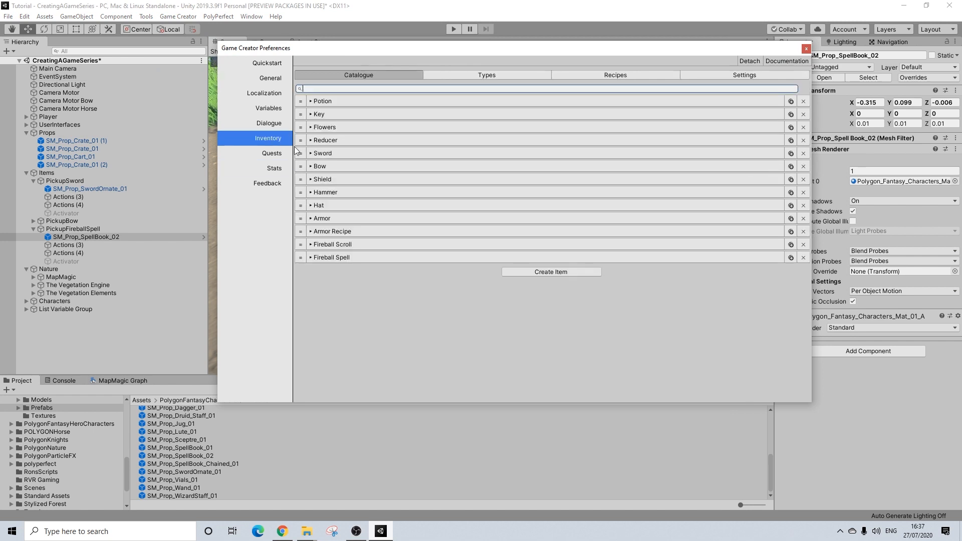
{"action": "left_click", "coordinate": [348, 246]}
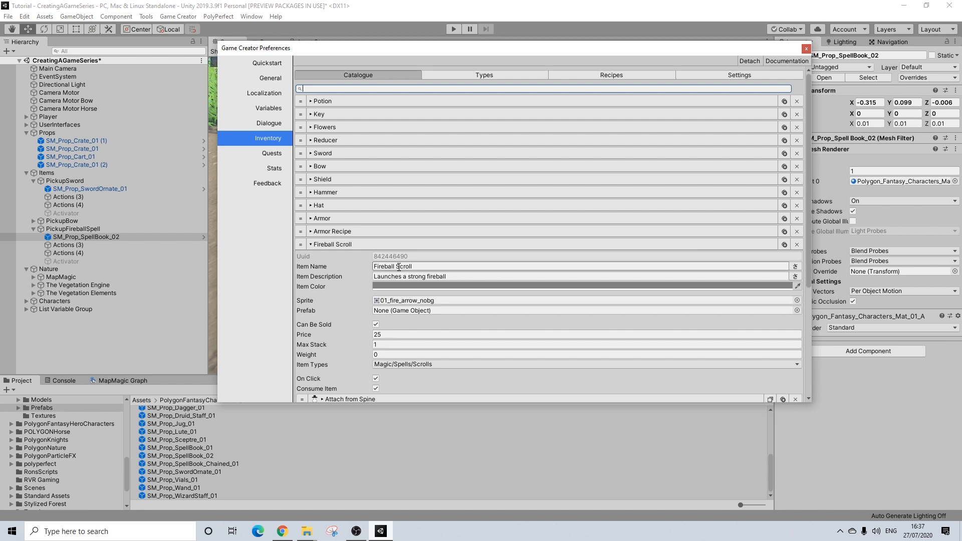
{"action": "double_click", "coordinate": [397, 267]}
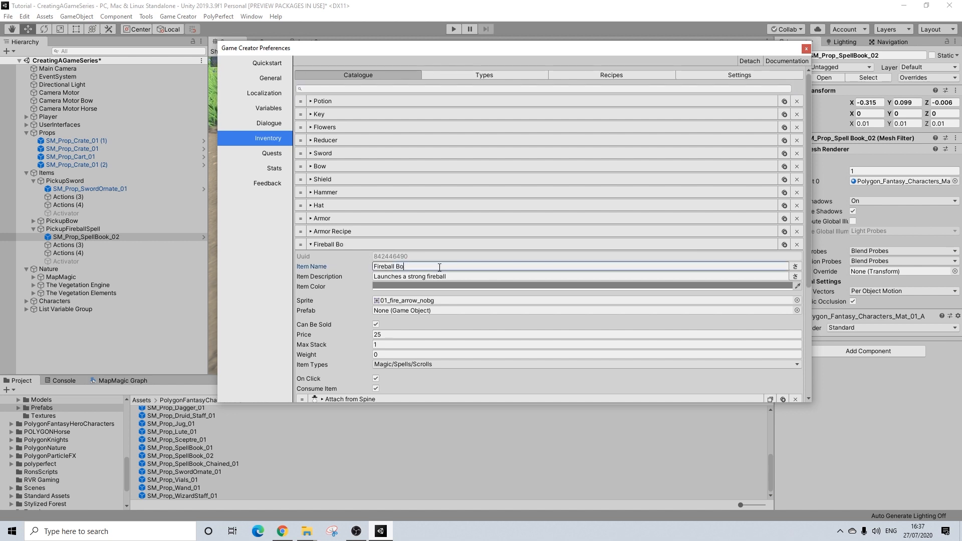
{"action": "scroll", "coordinate": [429, 266], "scroll_direction": "down", "scroll_amount": 2}
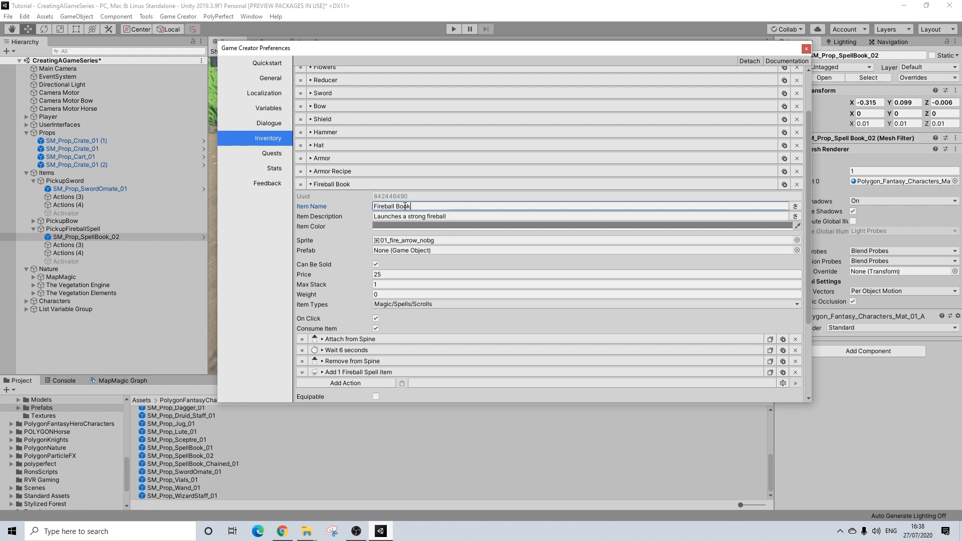
{"action": "left_click_drag", "start_coordinate": [396, 207], "coordinate": [418, 207]}
{"action": "type", "text": "Tome"}
{"action": "left_click_drag", "start_coordinate": [402, 216], "coordinate": [363, 218]}
{"action": "type", "text": "Teaches"}
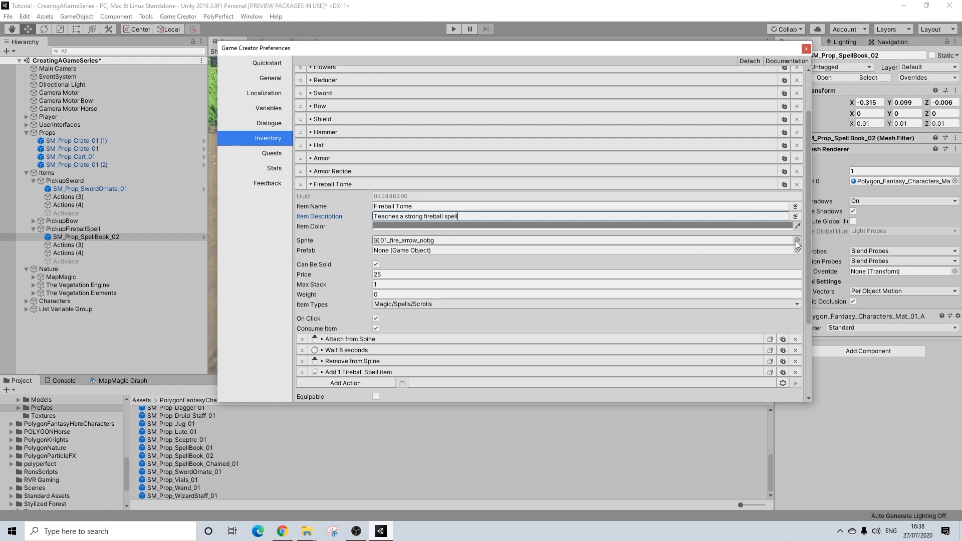
{"action": "left_click", "coordinate": [798, 241]}
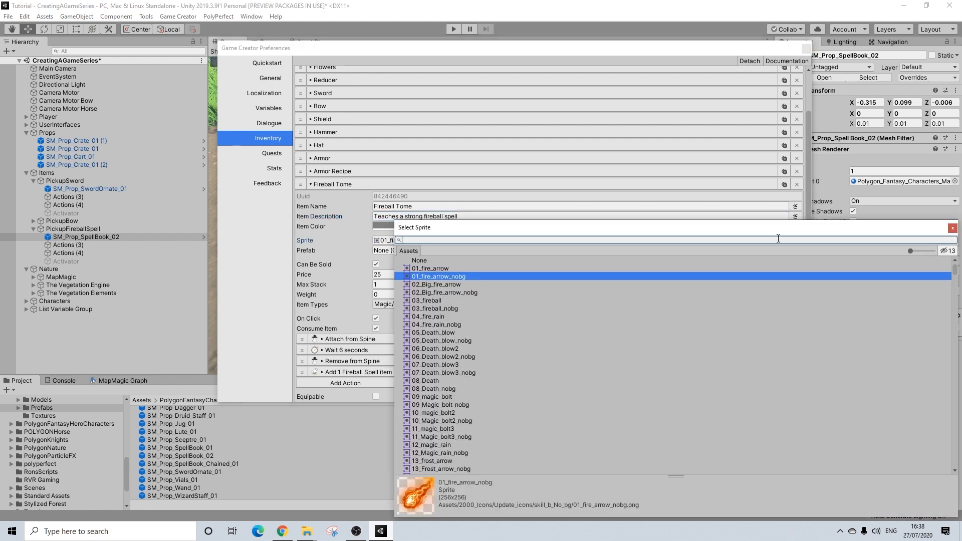
{"action": "left_click", "coordinate": [436, 285]}
{"action": "left_click", "coordinate": [439, 277]}
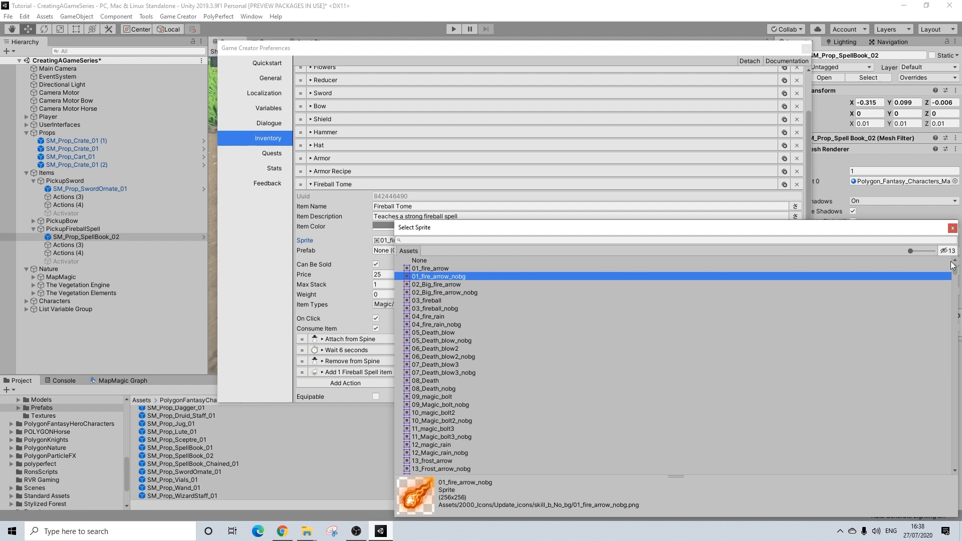
{"action": "left_click", "coordinate": [952, 229]}
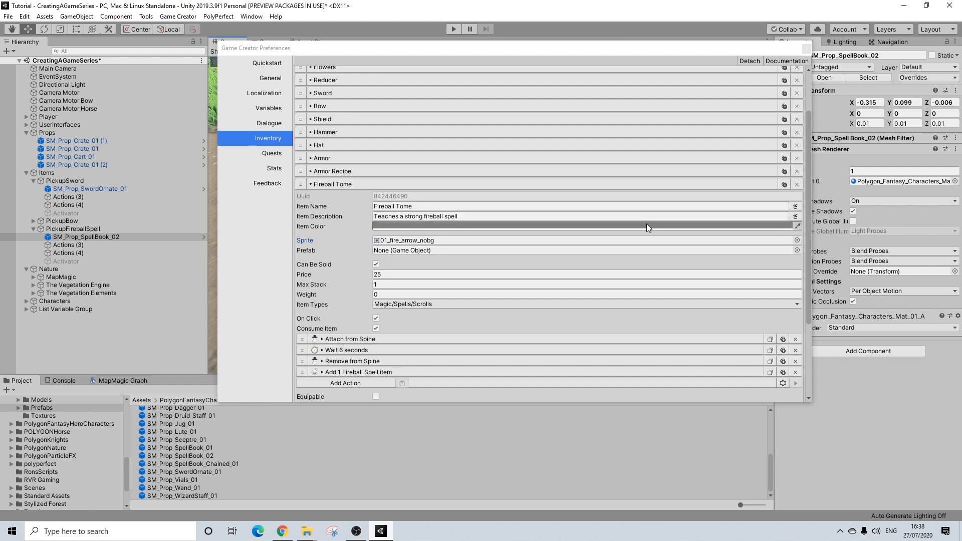
Search the sprites available for the Fireball Tome item for "book" and preview a few of the results.
{"action": "left_click", "coordinate": [798, 240]}
{"action": "scroll", "coordinate": [471, 326], "scroll_direction": "down", "scroll_amount": 10}
{"action": "scroll", "coordinate": [465, 329], "scroll_direction": "down", "scroll_amount": 15}
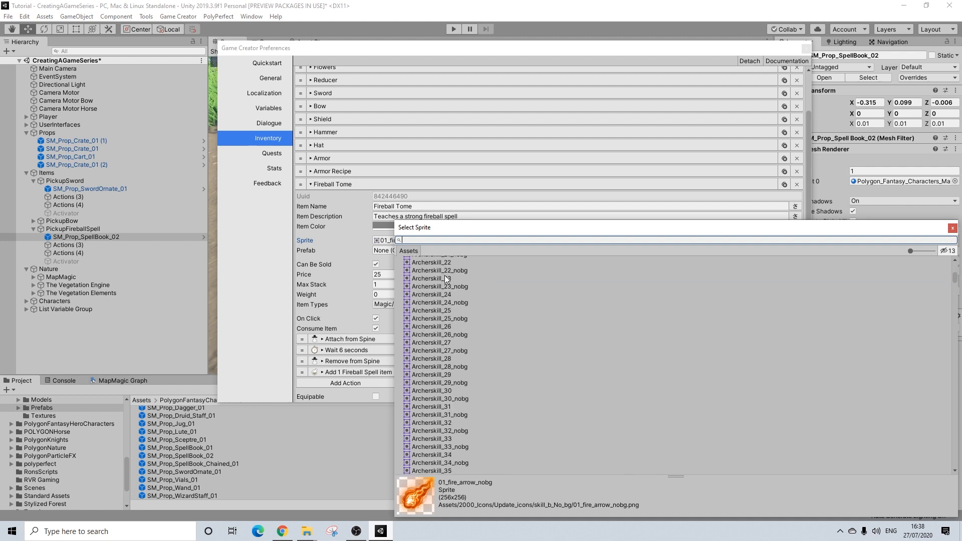
{"action": "type", "text": "book"}
{"action": "left_click", "coordinate": [429, 270]}
{"action": "left_click", "coordinate": [425, 278]}
{"action": "left_click", "coordinate": [425, 303]}
{"action": "left_click", "coordinate": [425, 327]}
{"action": "scroll", "coordinate": [424, 334], "scroll_direction": "up", "scroll_amount": 1}
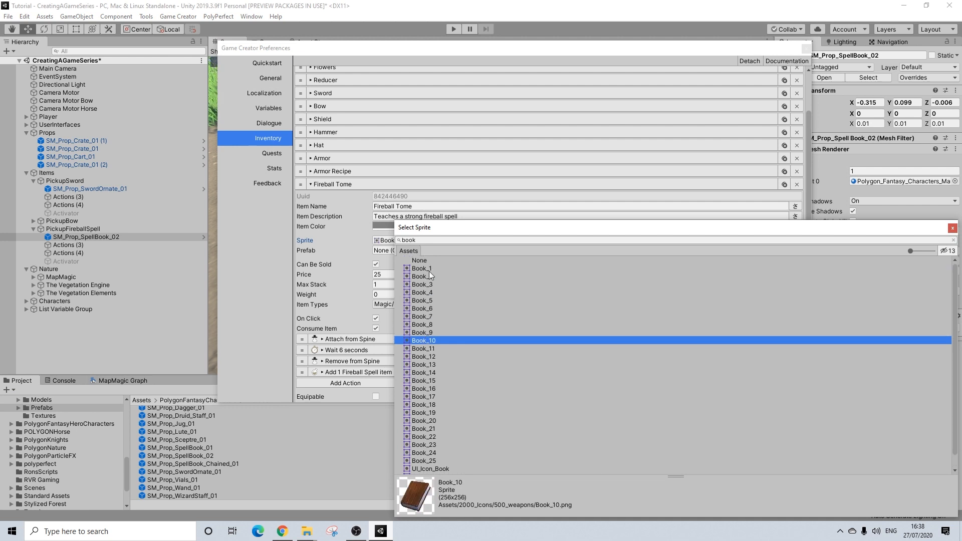
Preview the book sprites one after another, from Book_1 down to UI_Icon_Book, to compare their artwork.
{"action": "left_click", "coordinate": [426, 262]}
{"action": "left_click", "coordinate": [423, 270]}
{"action": "left_click", "coordinate": [421, 277]}
{"action": "left_click", "coordinate": [421, 285]}
{"action": "left_click", "coordinate": [421, 293]}
{"action": "left_click", "coordinate": [421, 301]}
{"action": "left_click", "coordinate": [419, 309]}
{"action": "left_click", "coordinate": [416, 317]}
{"action": "left_click", "coordinate": [414, 324]}
{"action": "left_click", "coordinate": [414, 333]}
{"action": "left_click", "coordinate": [415, 341]}
{"action": "left_click", "coordinate": [417, 349]}
{"action": "left_click", "coordinate": [418, 357]}
{"action": "left_click", "coordinate": [419, 365]}
{"action": "left_click", "coordinate": [421, 373]}
{"action": "left_click", "coordinate": [420, 381]}
{"action": "left_click", "coordinate": [420, 389]}
{"action": "left_click", "coordinate": [420, 397]}
{"action": "left_click", "coordinate": [420, 405]}
{"action": "left_click", "coordinate": [421, 413]}
{"action": "left_click", "coordinate": [420, 421]}
{"action": "left_click", "coordinate": [419, 405]}
{"action": "left_click", "coordinate": [419, 412]}
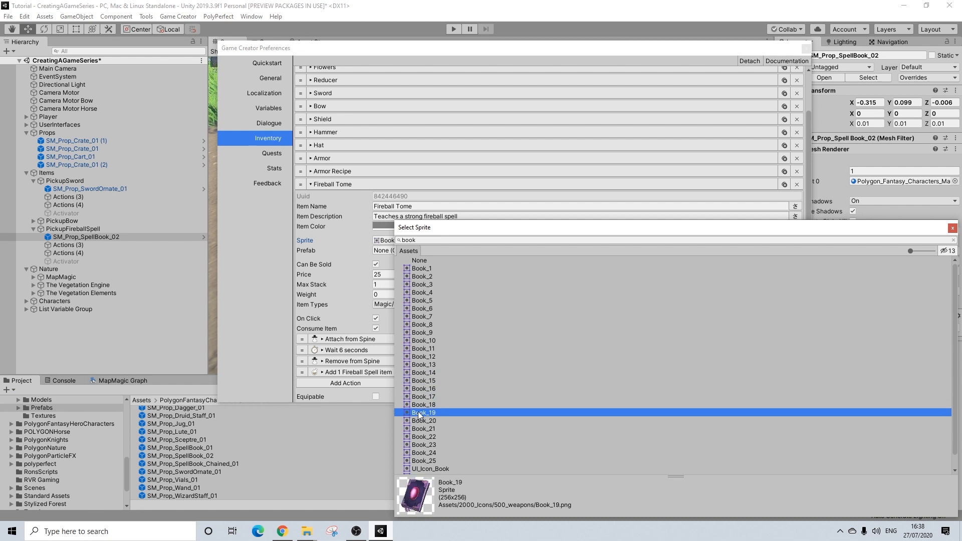
{"action": "scroll", "coordinate": [429, 418], "scroll_direction": "down", "scroll_amount": 1}
{"action": "left_click", "coordinate": [425, 407]}
{"action": "left_click", "coordinate": [423, 416]}
{"action": "left_click", "coordinate": [424, 431]}
{"action": "left_click", "coordinate": [427, 439]}
{"action": "left_click", "coordinate": [426, 447]}
{"action": "left_click", "coordinate": [431, 455]}
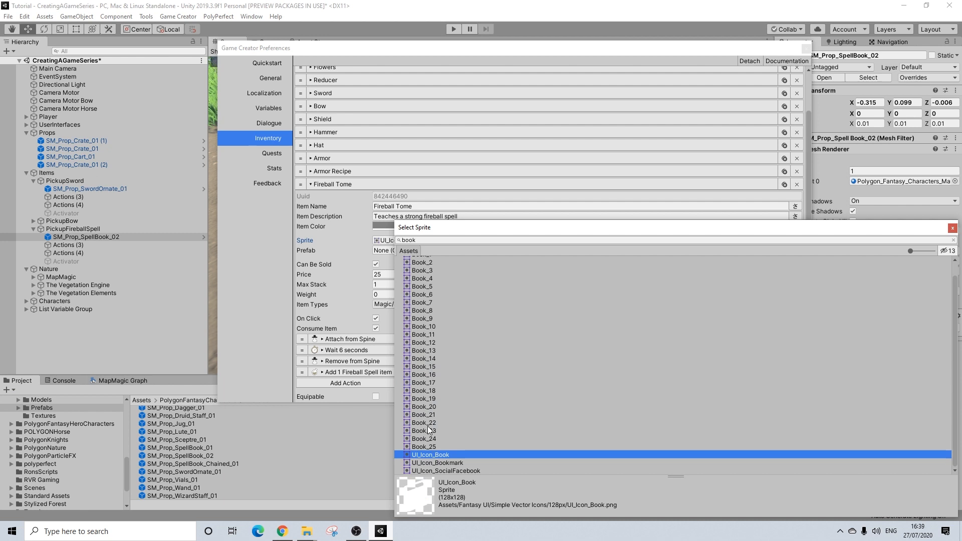
Compare the lower-numbered book sprites again, working back up the list to Book_3.
{"action": "left_click", "coordinate": [429, 359]}
{"action": "left_click", "coordinate": [430, 343]}
{"action": "left_click", "coordinate": [430, 327]}
{"action": "left_click", "coordinate": [431, 319]}
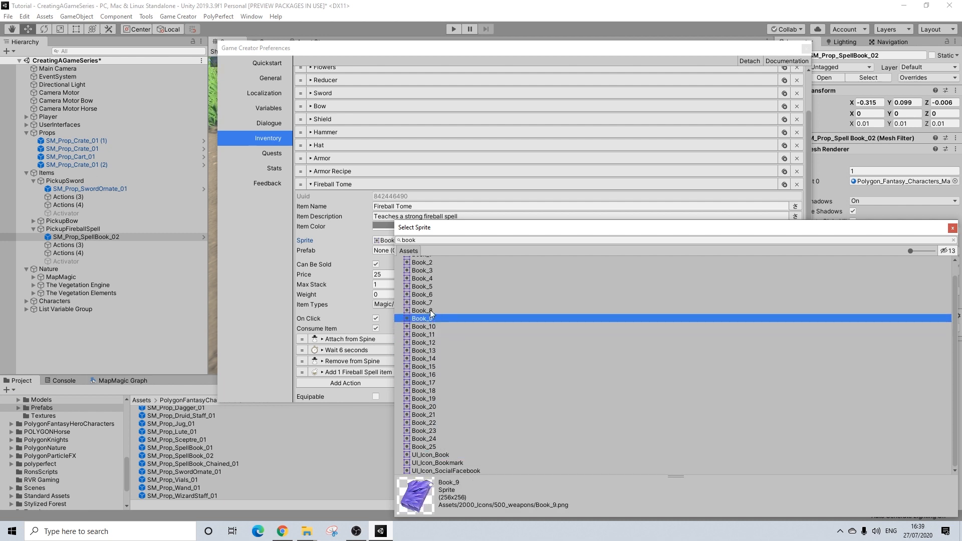
{"action": "left_click", "coordinate": [431, 311]}
{"action": "left_click", "coordinate": [429, 303]}
{"action": "left_click", "coordinate": [430, 295]}
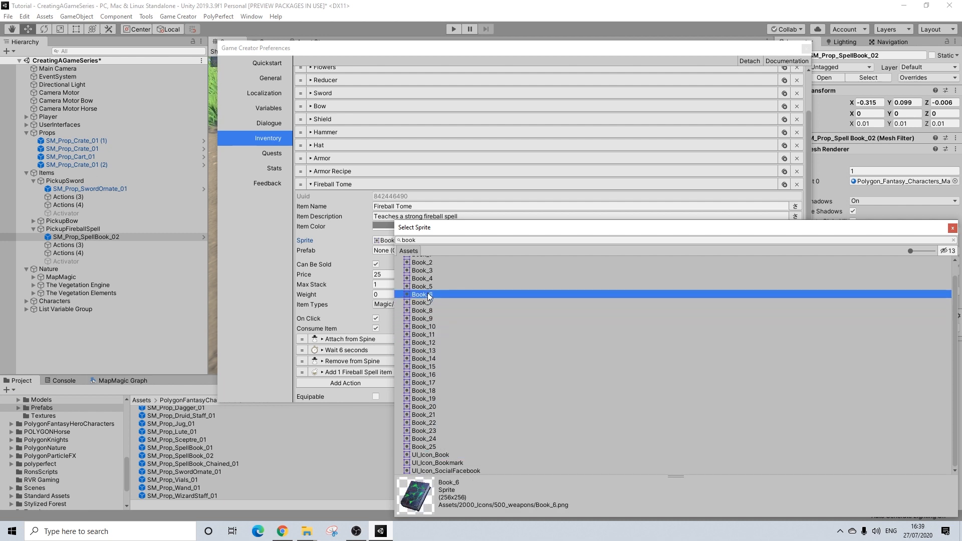
{"action": "left_click", "coordinate": [430, 287]}
{"action": "left_click", "coordinate": [429, 278]}
{"action": "left_click", "coordinate": [429, 271]}
Assign Book_1 as the Fireball Tome's sprite.
{"action": "scroll", "coordinate": [429, 269], "scroll_direction": "up", "scroll_amount": 1}
{"action": "left_click", "coordinate": [429, 277]}
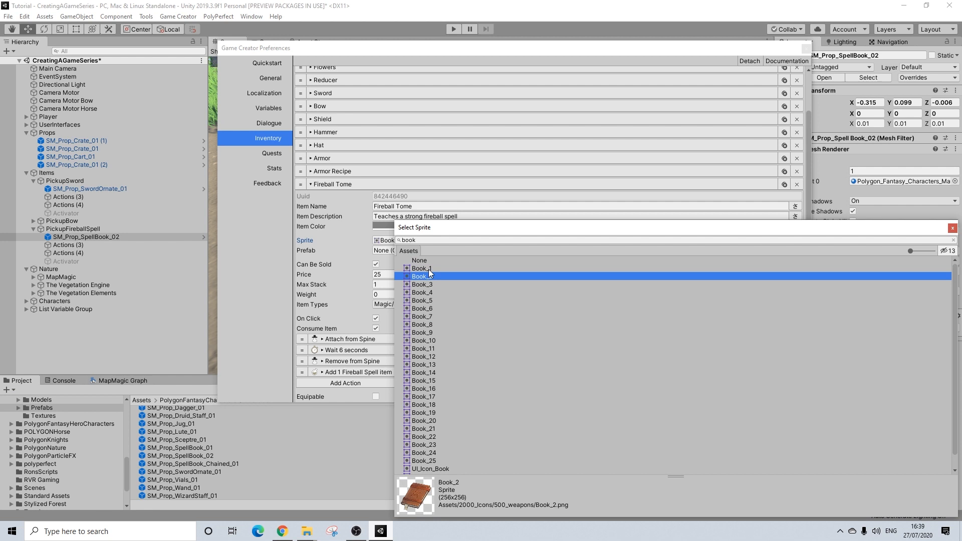
{"action": "left_click", "coordinate": [429, 270]}
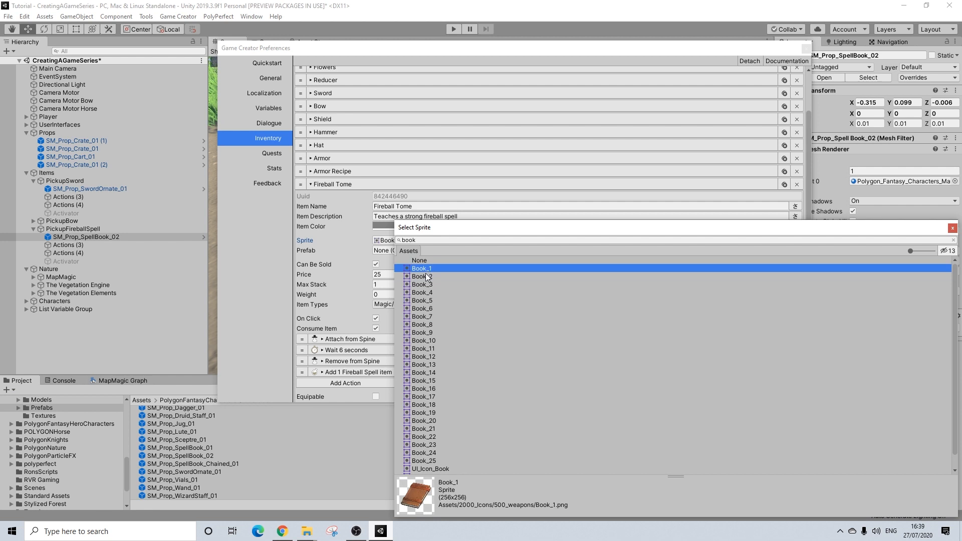
{"action": "left_click", "coordinate": [953, 228]}
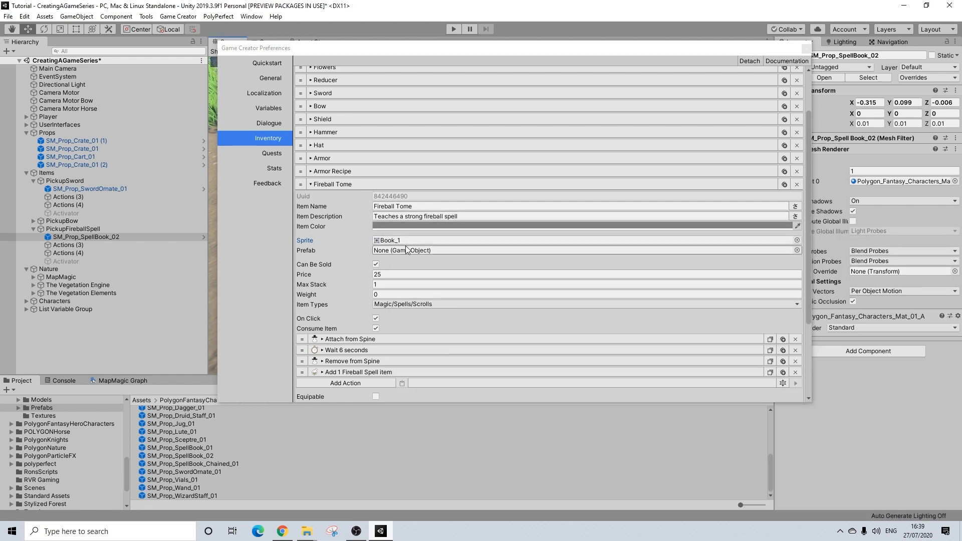
Set the Fireball Tome's maximum stack to 5 and its weight to 1.
{"action": "left_click", "coordinate": [381, 273]}
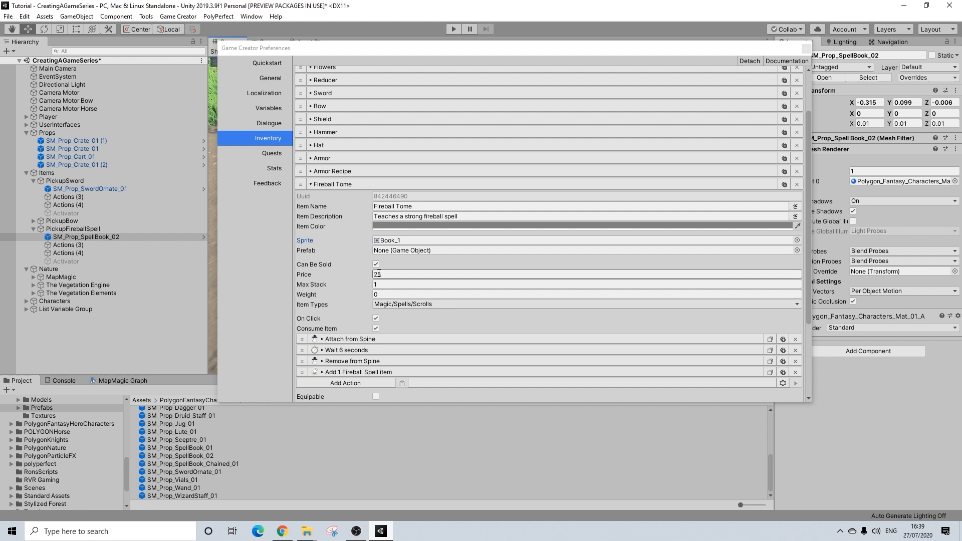
{"action": "left_click", "coordinate": [405, 283]}
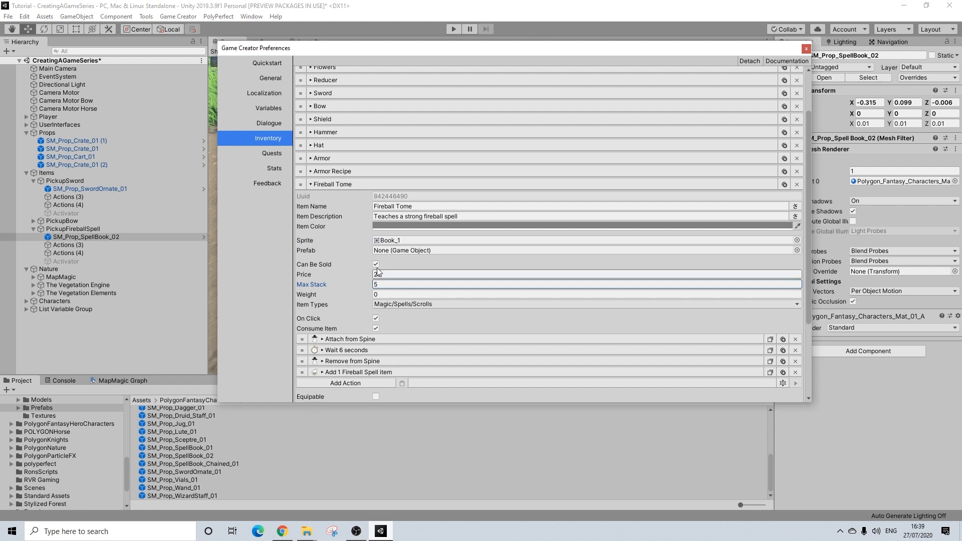
{"action": "left_click", "coordinate": [384, 294]}
{"action": "type", "text": "1"}
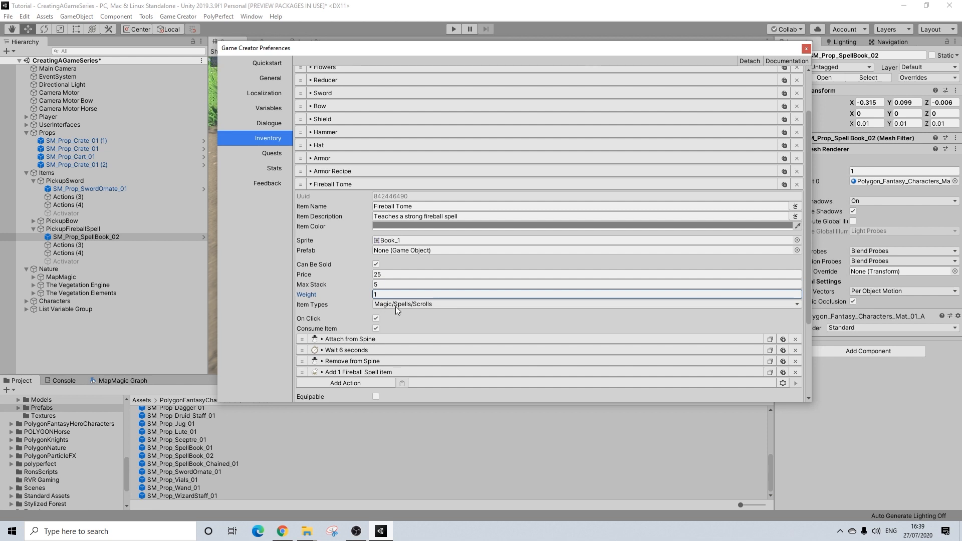
Try to add a new inventory item type in slot ID 9 with the path Magic/Spells/.
{"action": "left_click", "coordinate": [397, 305]}
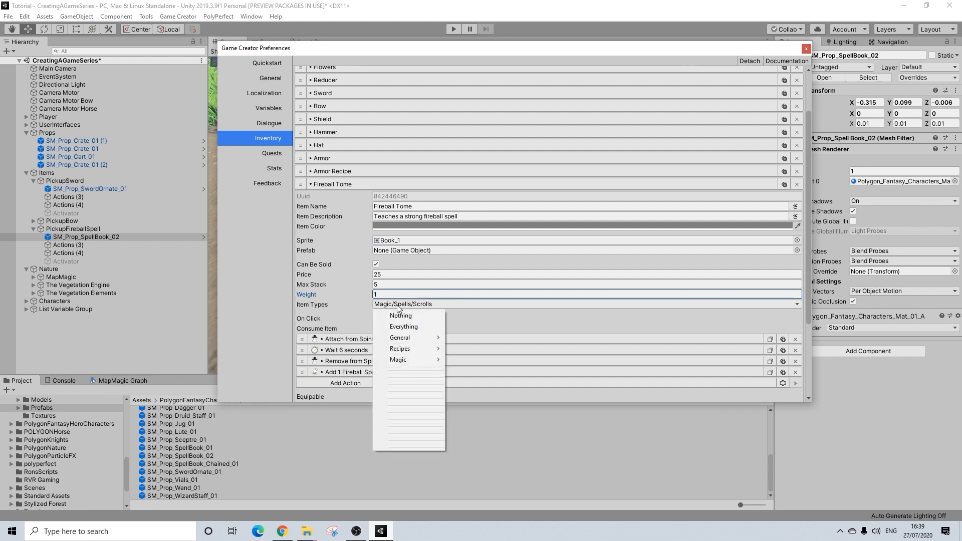
{"action": "left_click", "coordinate": [434, 302]}
{"action": "scroll", "coordinate": [368, 199], "scroll_direction": "up", "scroll_amount": 2}
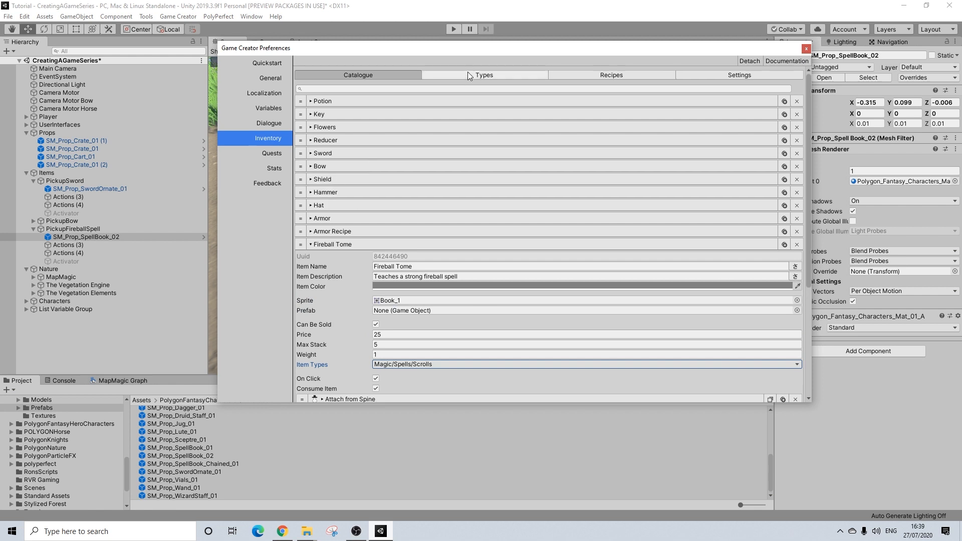
{"action": "left_click", "coordinate": [515, 76]}
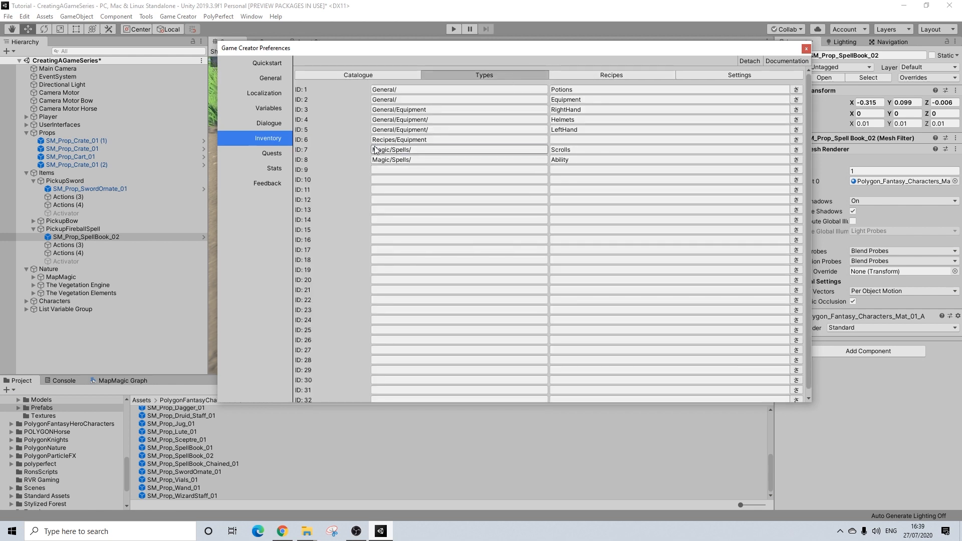
{"action": "left_click", "coordinate": [379, 150]}
{"action": "left_click", "coordinate": [398, 170]}
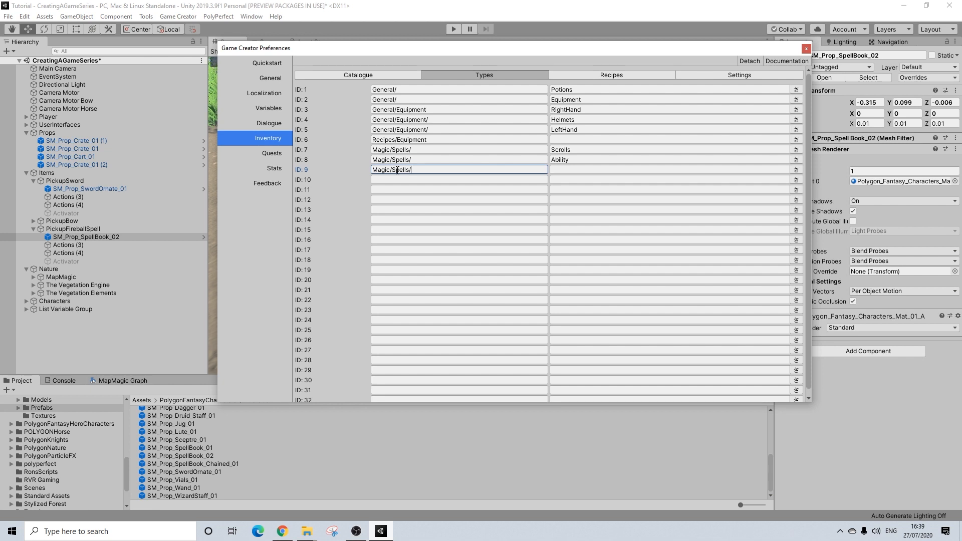
{"action": "left_click", "coordinate": [573, 170]}
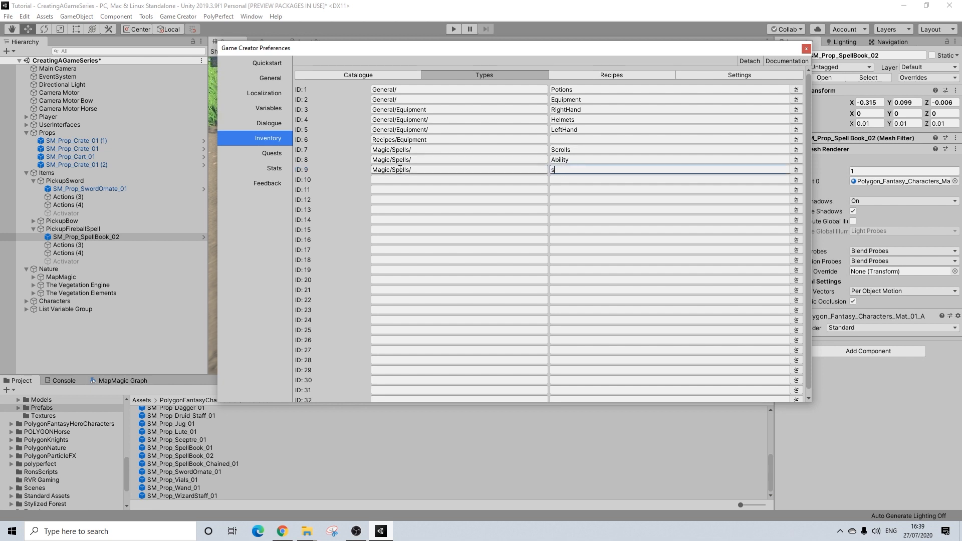
{"action": "type", "text": "s"}
{"action": "key", "text": "BackSpace"}
{"action": "left_click", "coordinate": [426, 170]}
{"action": "key", "text": "BackSpace"}
Examine the paths and names of the two Magic/Spells/ item types, Scrolls and Ability.
{"action": "left_click", "coordinate": [570, 159]}
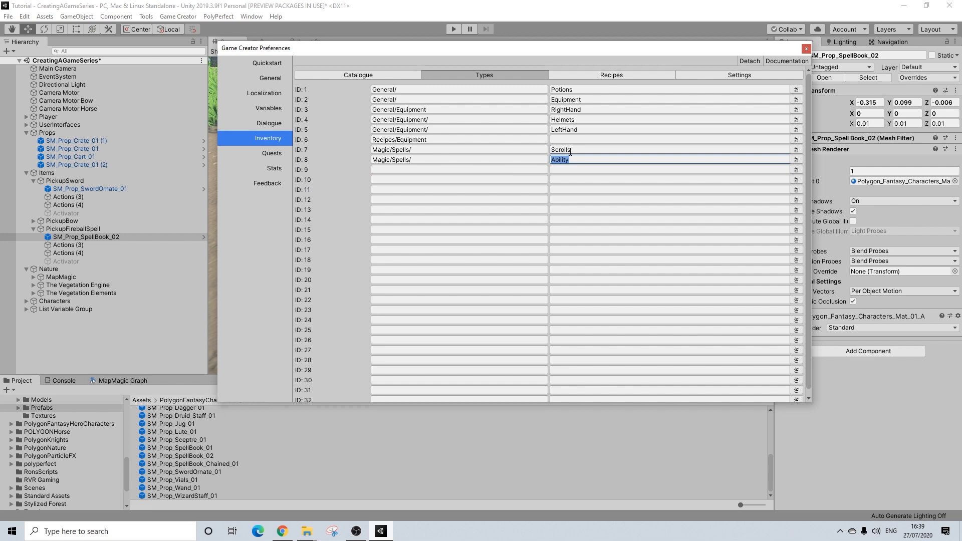
{"action": "left_click", "coordinate": [569, 149]}
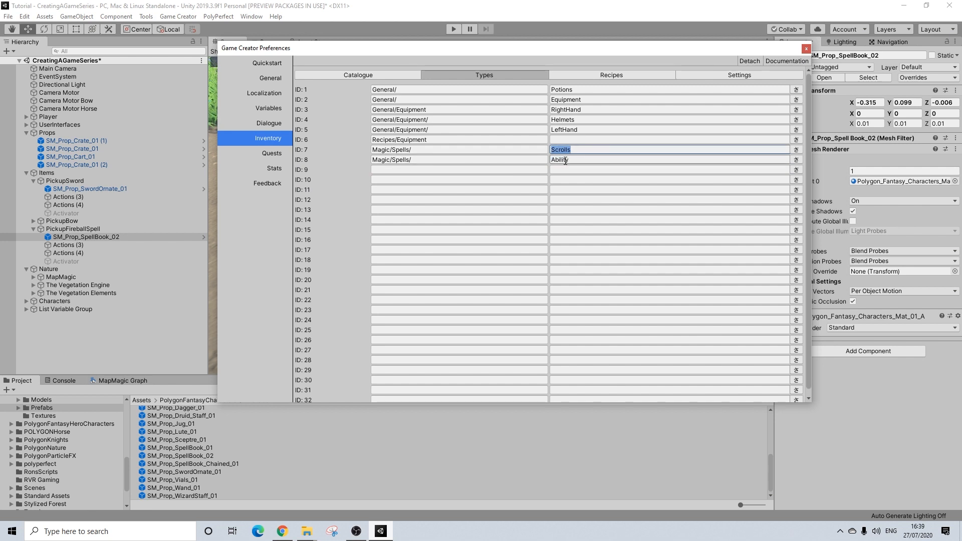
{"action": "left_click", "coordinate": [557, 159]}
{"action": "left_click", "coordinate": [500, 160]}
{"action": "left_click", "coordinate": [485, 150]}
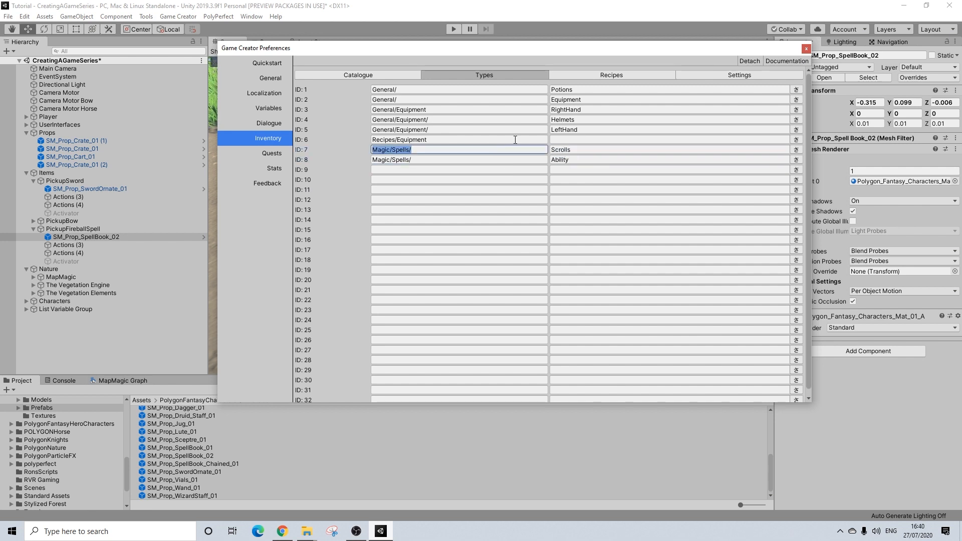
{"action": "left_click", "coordinate": [539, 159]}
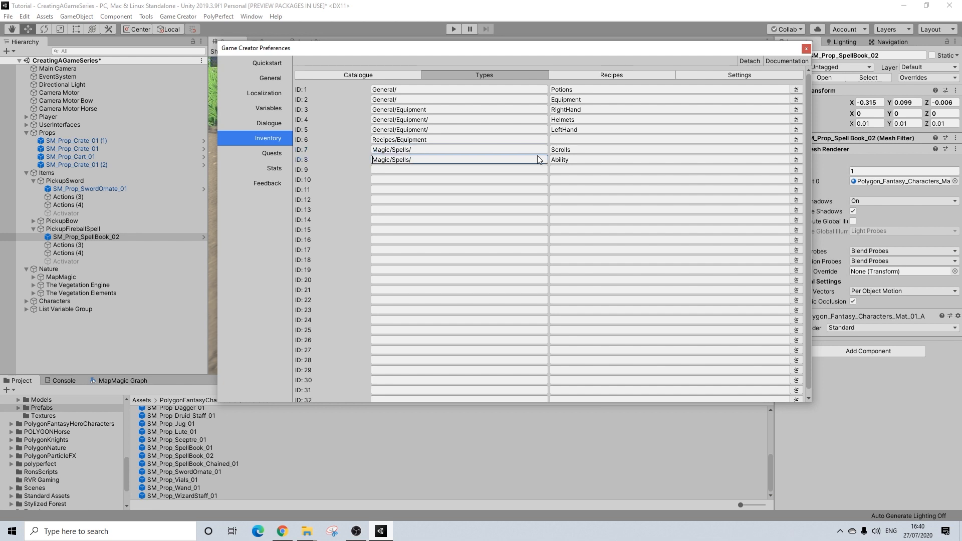
{"action": "left_click", "coordinate": [570, 179]}
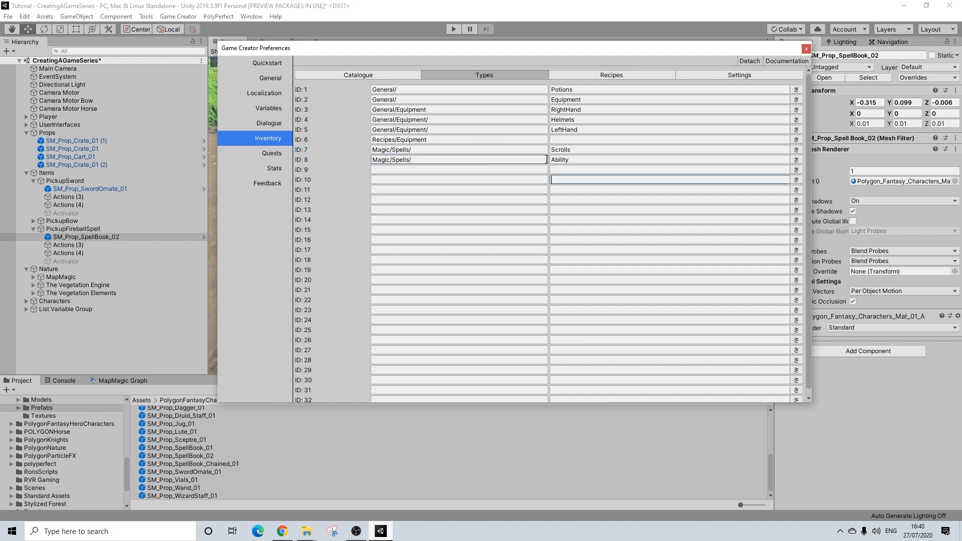
Clear the Fireball Tome's item types in the catalogue, choosing Nothing, and assign Magic/Spells/Scrolls.
{"action": "left_click", "coordinate": [402, 76]}
{"action": "left_click", "coordinate": [392, 365]}
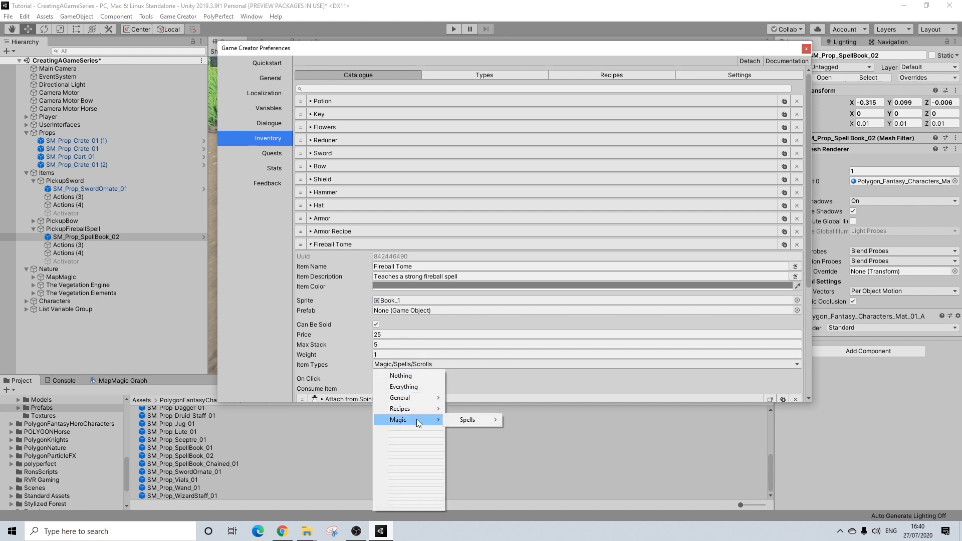
{"action": "left_click", "coordinate": [401, 376]}
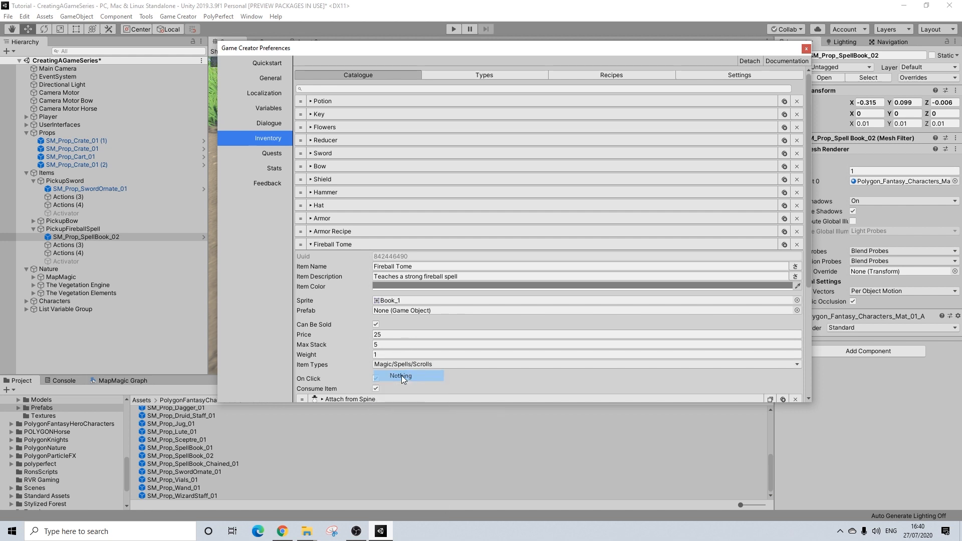
{"action": "left_click", "coordinate": [384, 364]}
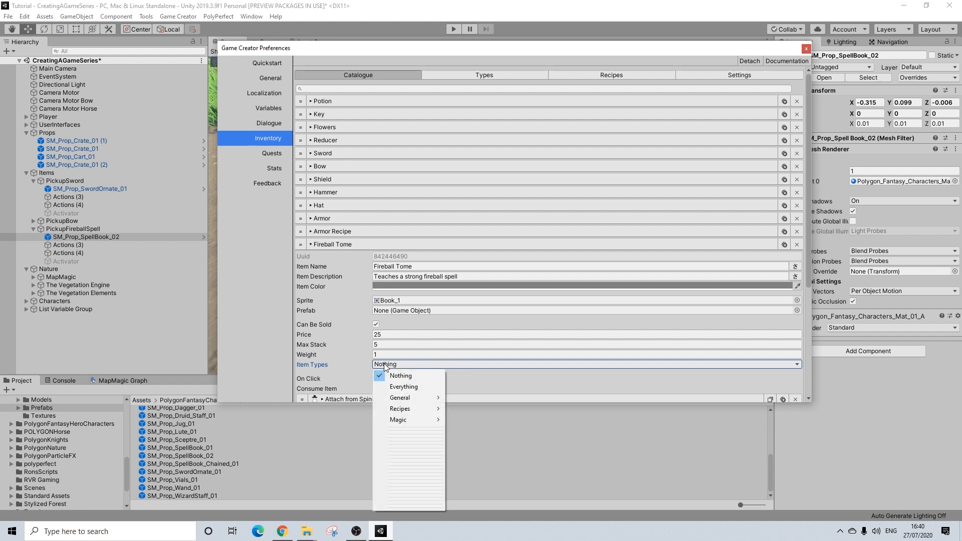
{"action": "mouse_move", "coordinate": [414, 422]}
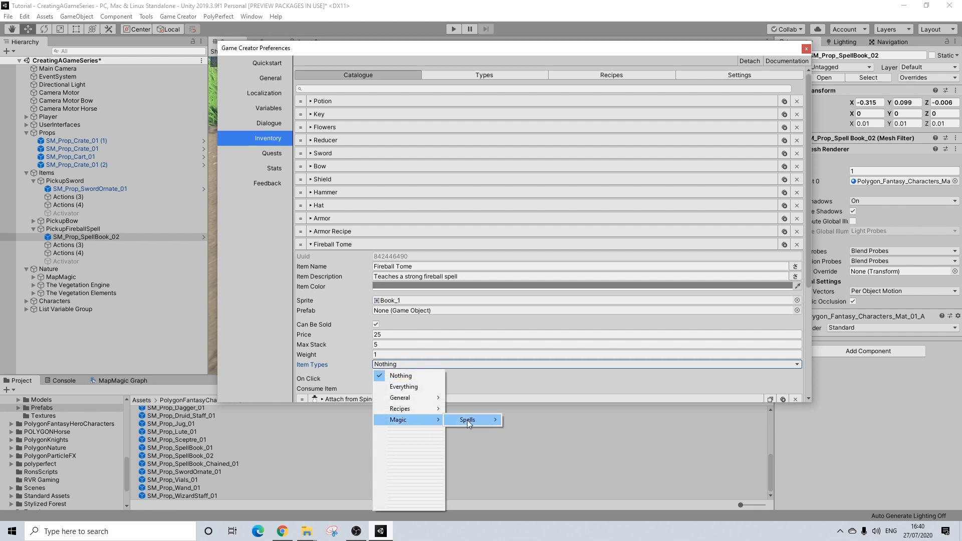
{"action": "mouse_move", "coordinate": [481, 420]}
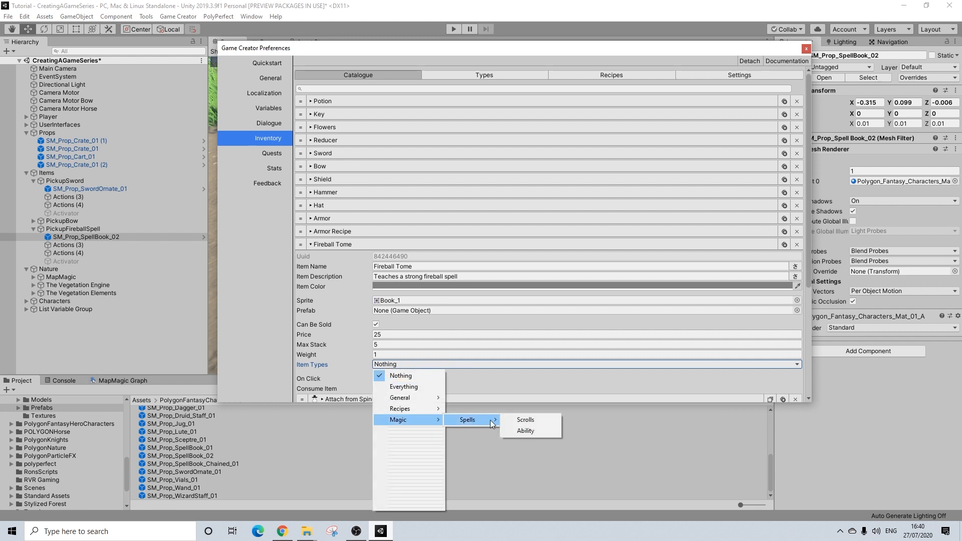
{"action": "left_click", "coordinate": [532, 421]}
Examine the Fireball Tome's on-click actions, including the Attach from Spine settings, and close the Game Creator preferences.
{"action": "scroll", "coordinate": [425, 365], "scroll_direction": "down", "scroll_amount": 1}
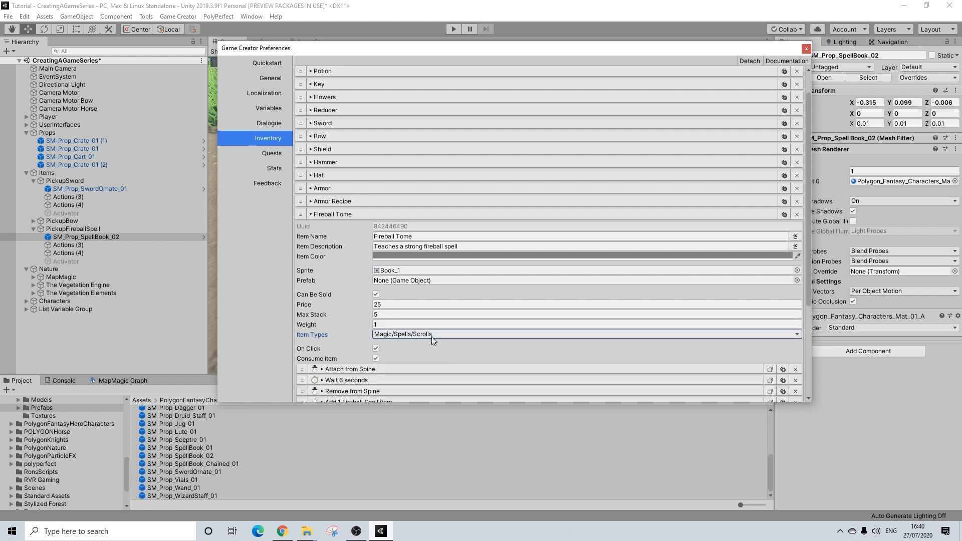
{"action": "scroll", "coordinate": [427, 337], "scroll_direction": "down", "scroll_amount": 1}
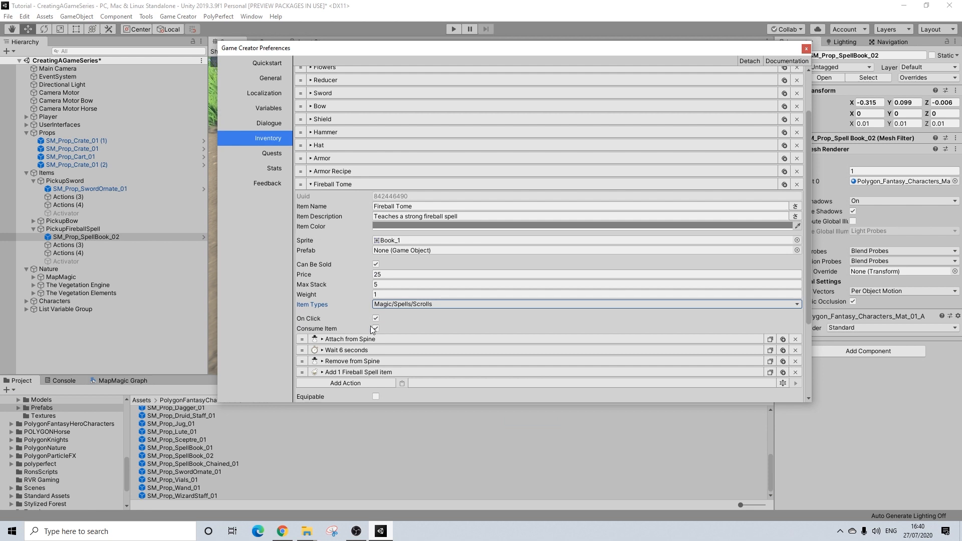
{"action": "scroll", "coordinate": [382, 325], "scroll_direction": "down", "scroll_amount": 2}
{"action": "left_click", "coordinate": [350, 280]}
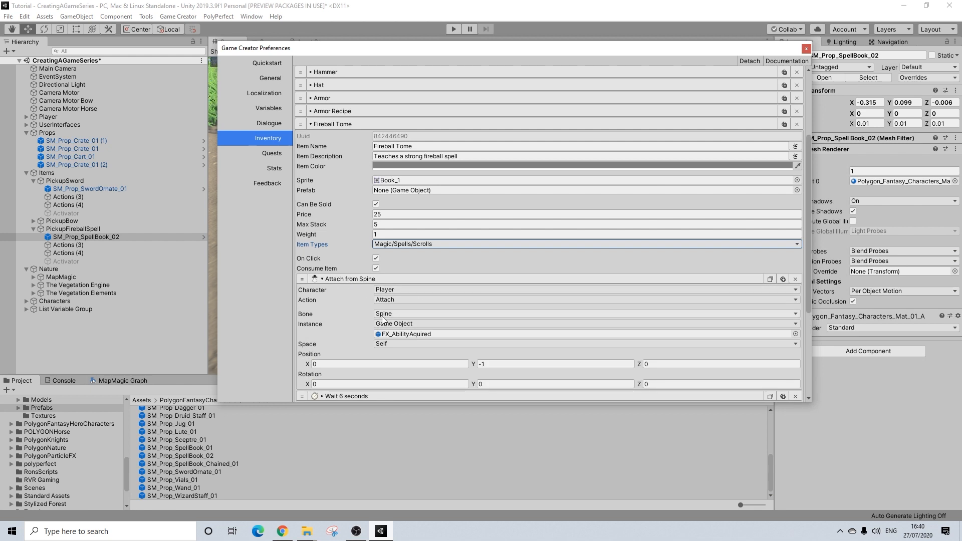
{"action": "scroll", "coordinate": [391, 311], "scroll_direction": "down", "scroll_amount": 1}
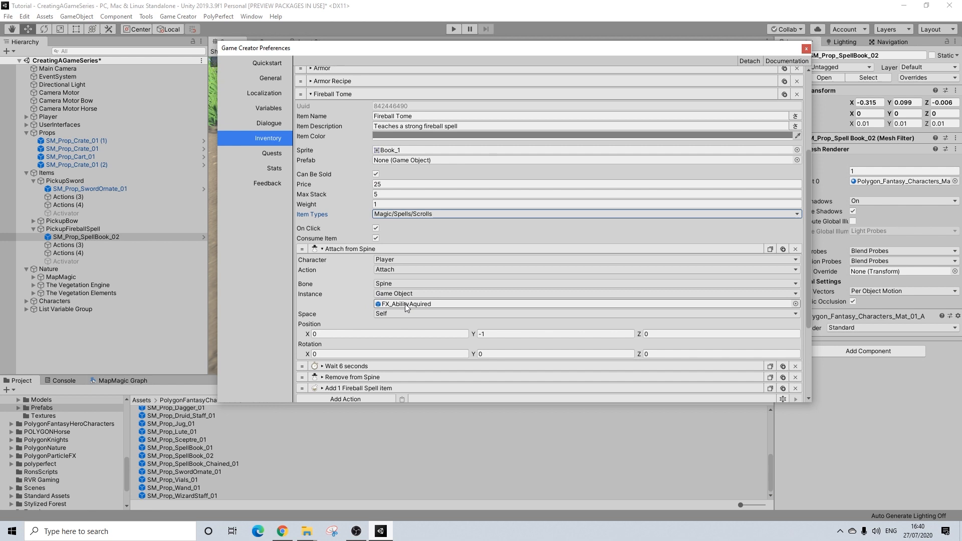
{"action": "left_click", "coordinate": [807, 49]}
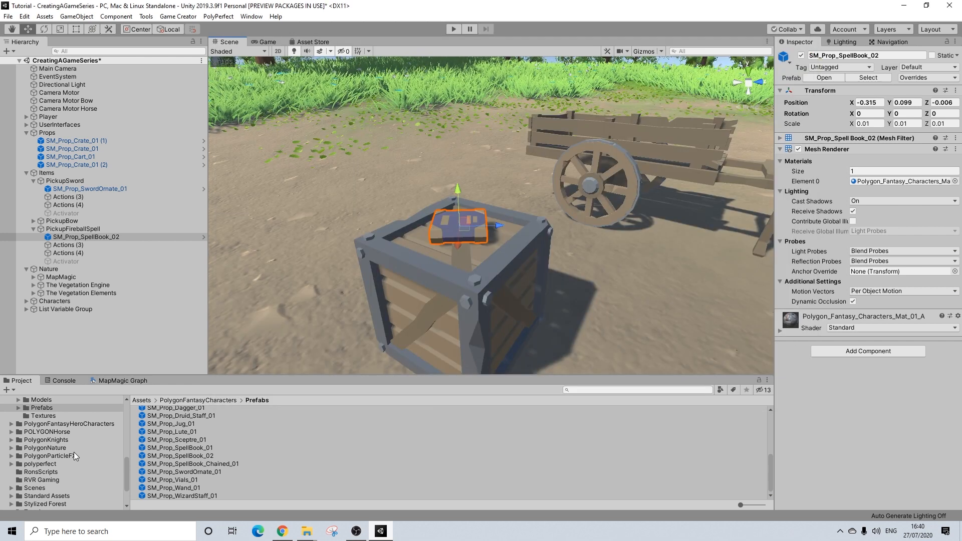
Browse the effect prefabs in the PolygonParticleFX Prefabs folder for a suitable spell-learning effect.
{"action": "left_click", "coordinate": [53, 456]}
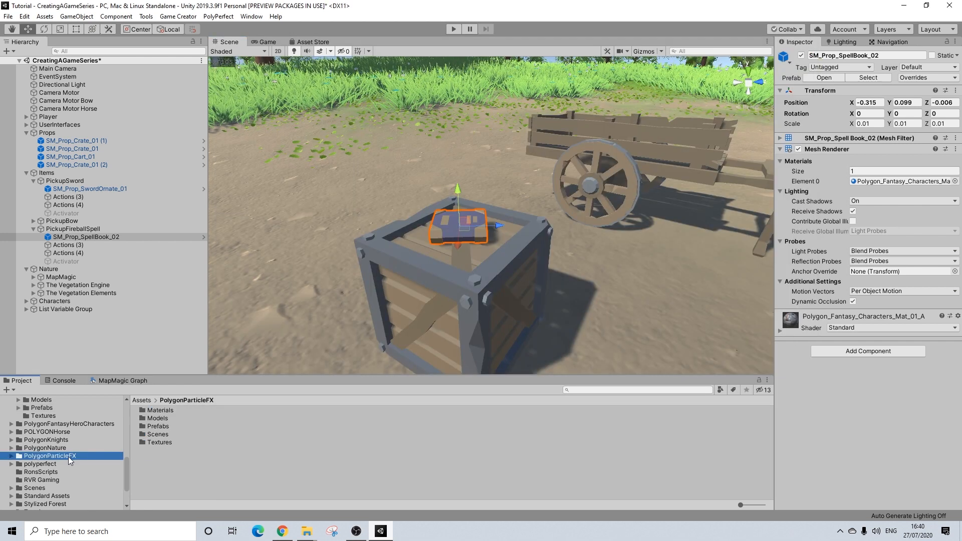
{"action": "double_click", "coordinate": [157, 427]}
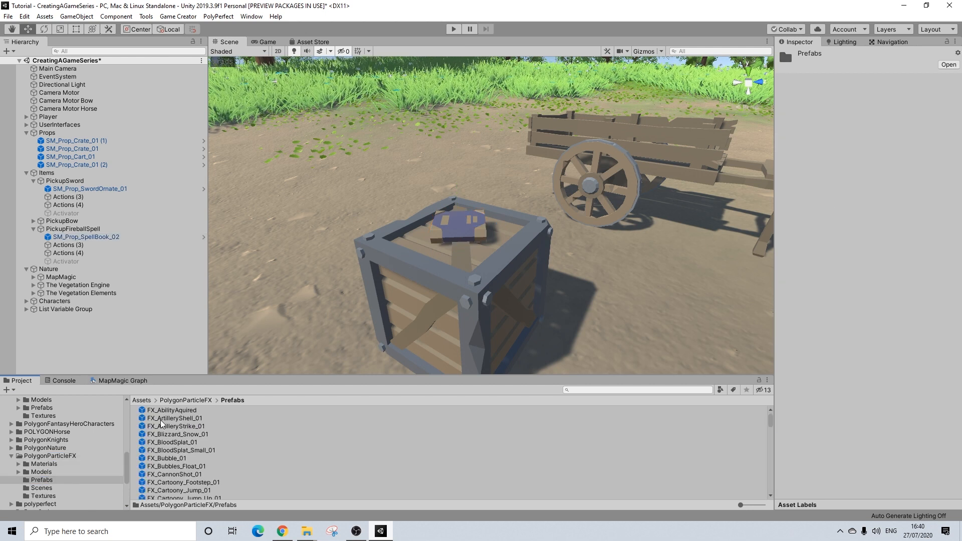
{"action": "scroll", "coordinate": [180, 441], "scroll_direction": "down", "scroll_amount": 8}
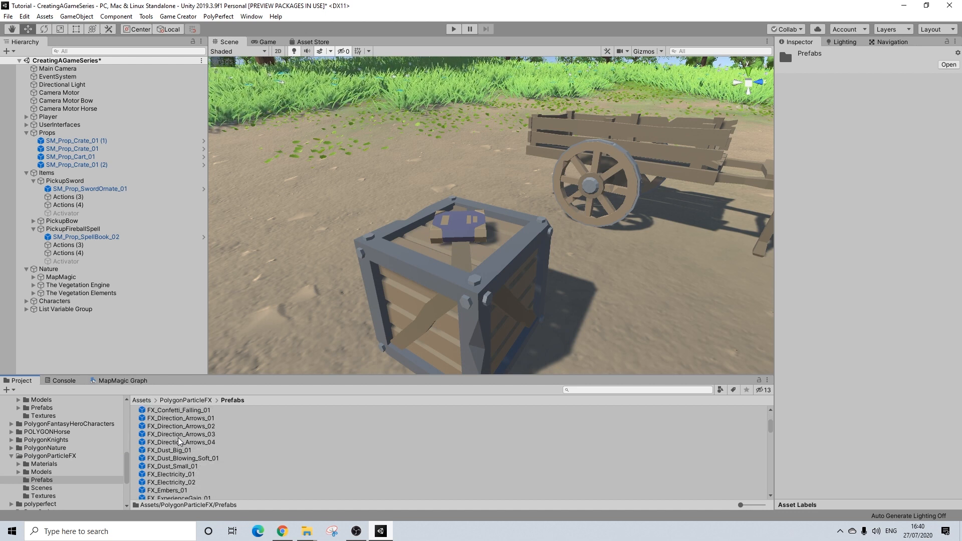
{"action": "scroll", "coordinate": [181, 474], "scroll_direction": "down", "scroll_amount": 10}
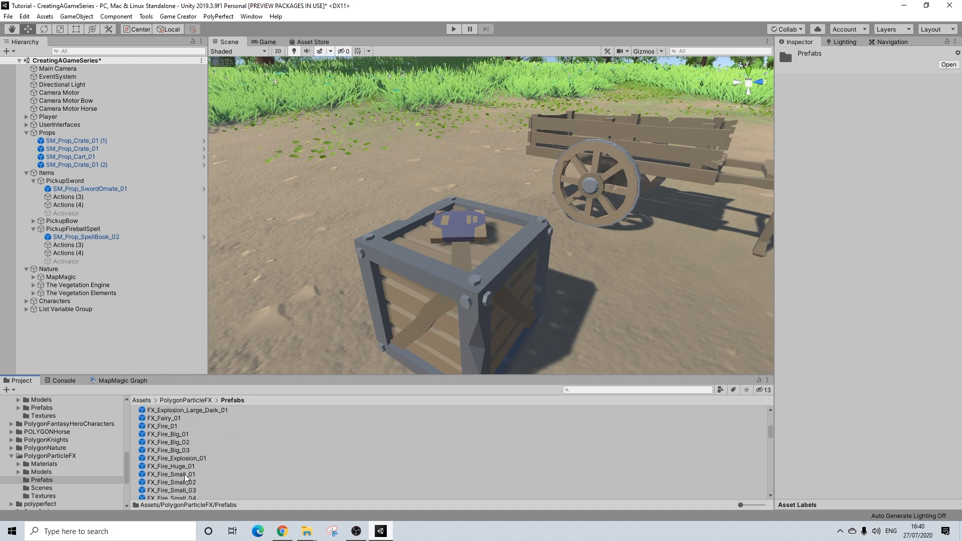
{"action": "scroll", "coordinate": [186, 478], "scroll_direction": "down", "scroll_amount": 10}
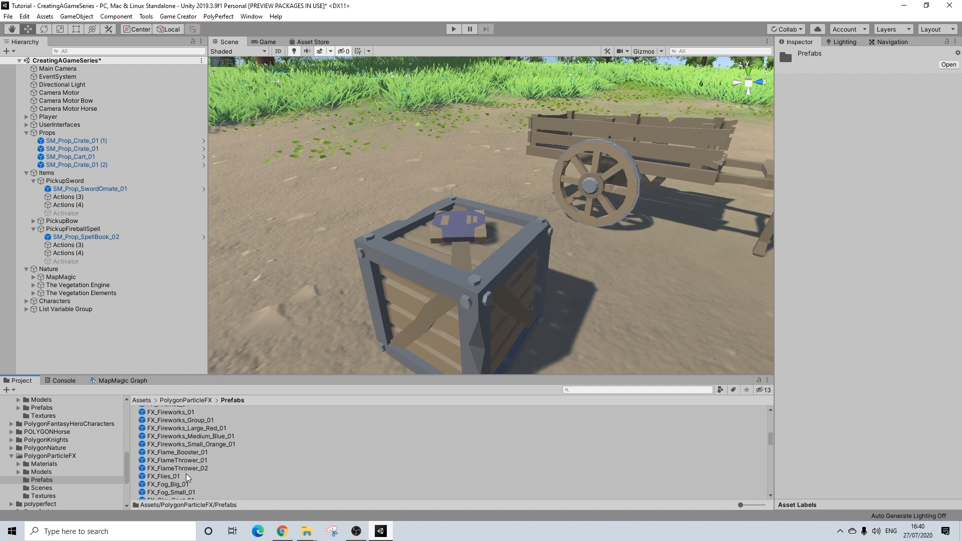
{"action": "scroll", "coordinate": [186, 478], "scroll_direction": "down", "scroll_amount": 4}
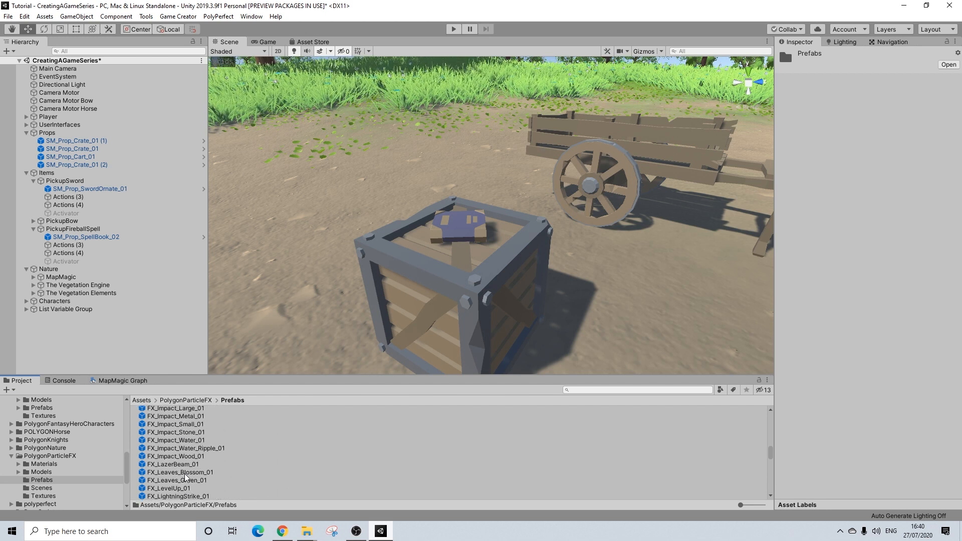
{"action": "scroll", "coordinate": [186, 478], "scroll_direction": "down", "scroll_amount": 10}
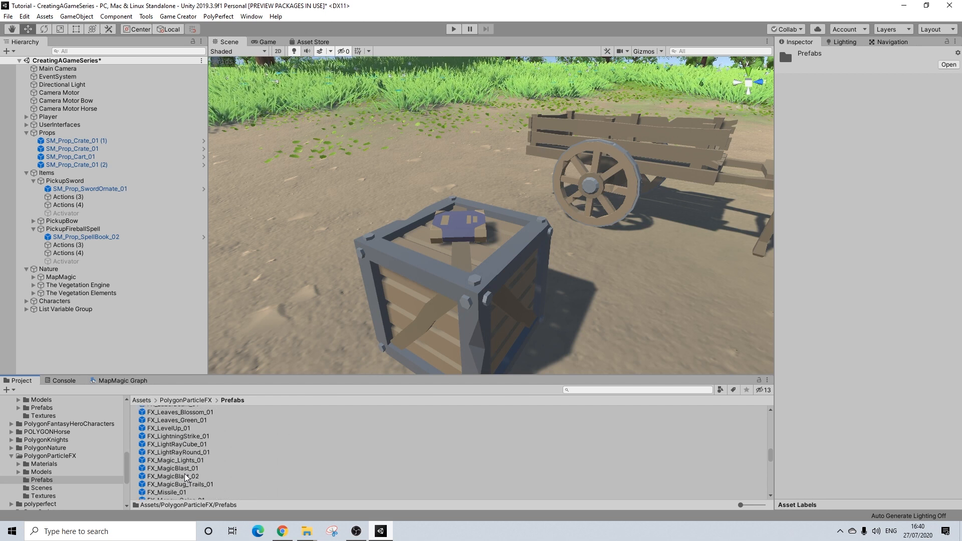
Search the PolygonParticleFX Prefabs folder for "draw" and place FX_PowerDraw_01 on the ground beside the spell book's crate.
{"action": "left_click", "coordinate": [594, 389]}
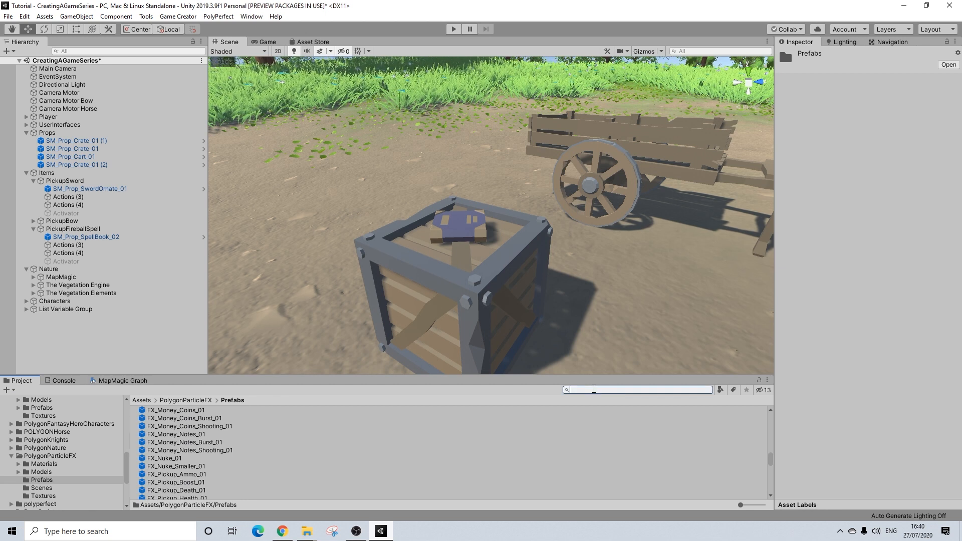
{"action": "type", "text": "draw"}
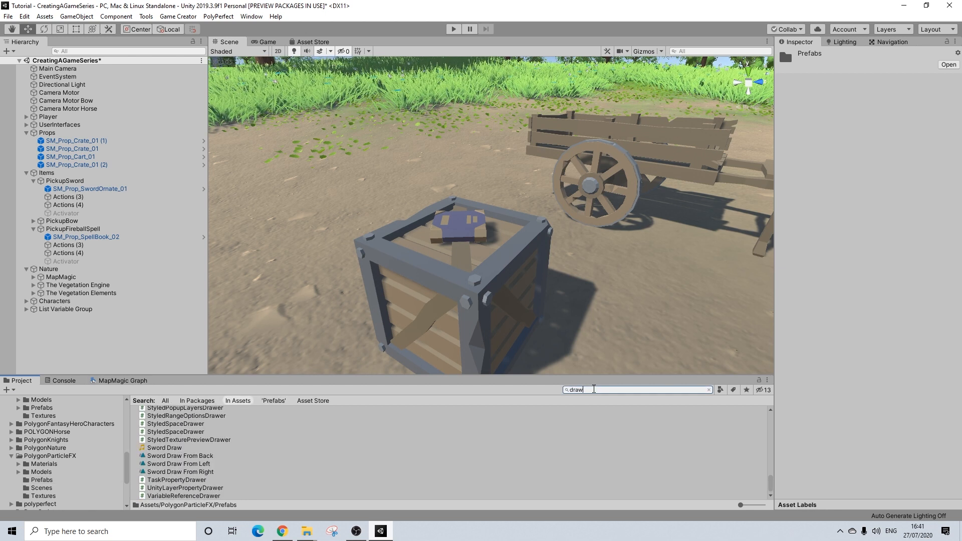
{"action": "scroll", "coordinate": [249, 447], "scroll_direction": "up", "scroll_amount": 10}
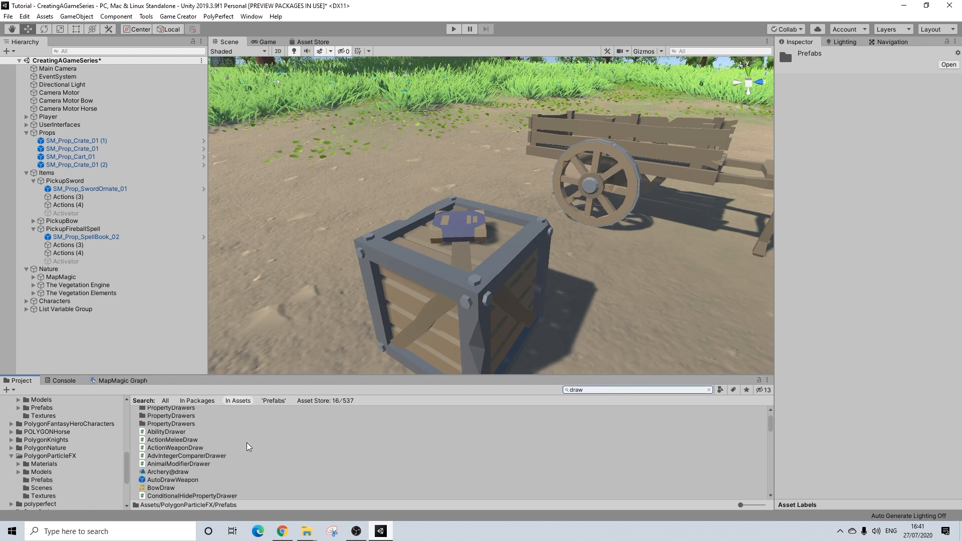
{"action": "left_click", "coordinate": [274, 401]}
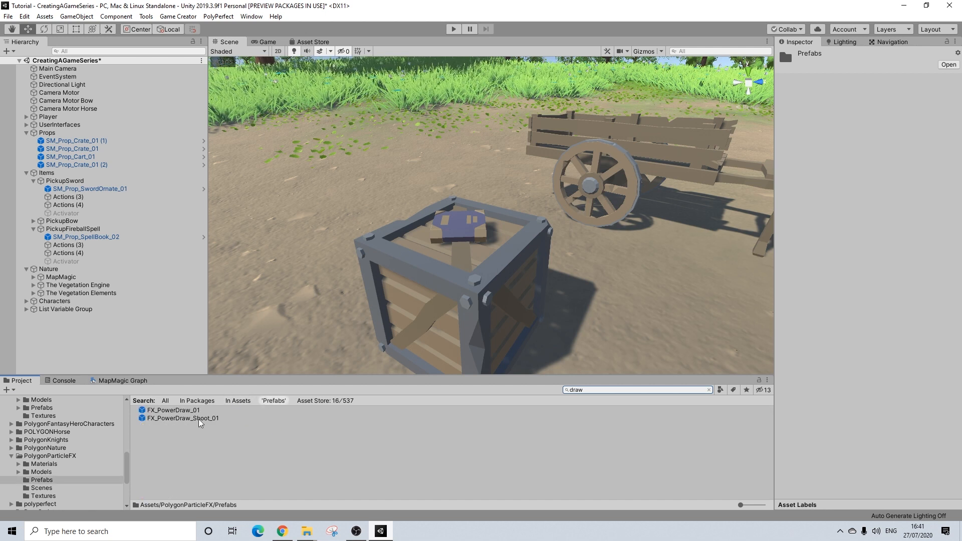
{"action": "left_click_drag", "start_coordinate": [183, 415], "coordinate": [306, 254]}
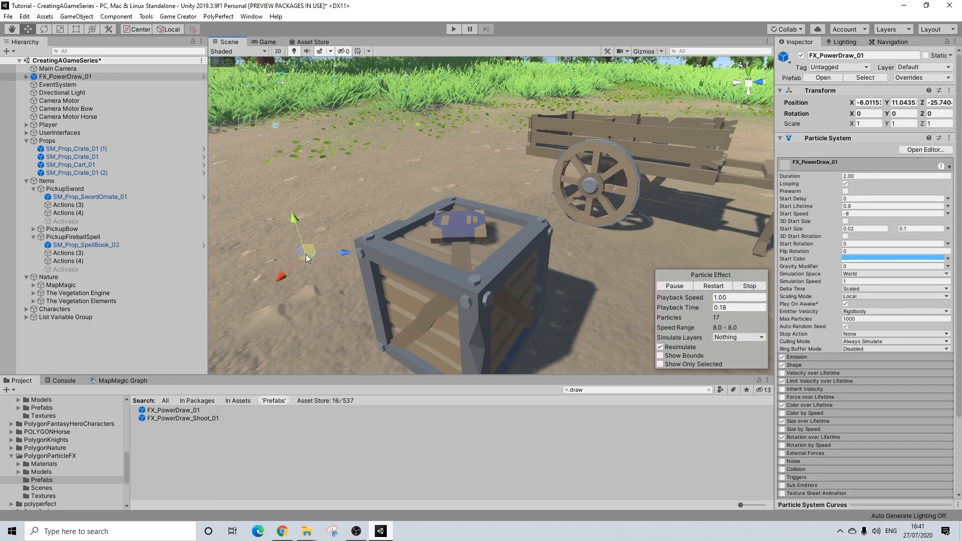
{"action": "middle_click_drag", "start_coordinate": [288, 263], "coordinate": [530, 283]}
{"action": "scroll", "coordinate": [450, 273], "scroll_direction": "down", "scroll_amount": 10}
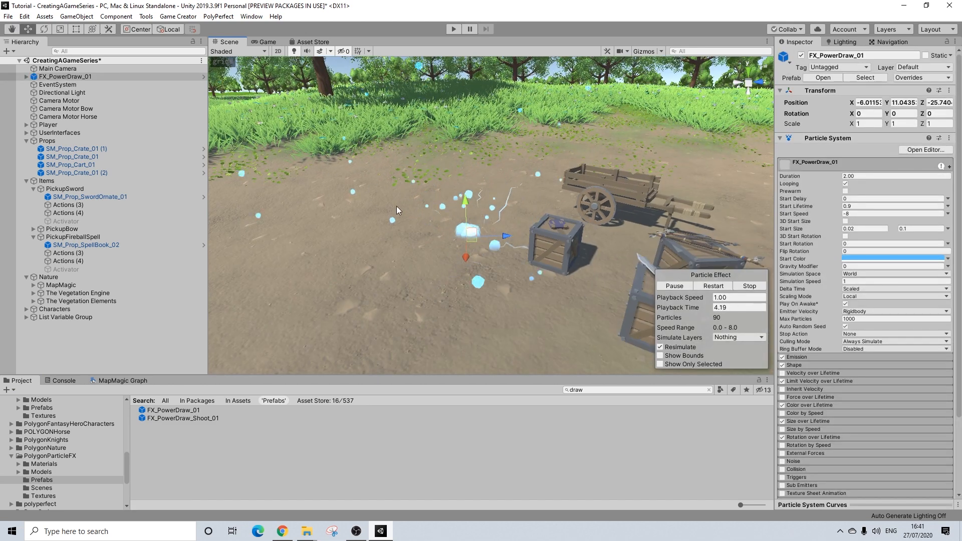
Unpack the FX_PowerDraw_01 prefab instance in the scene and rename it FX_SpellLearned.
{"action": "right_click", "coordinate": [62, 76]}
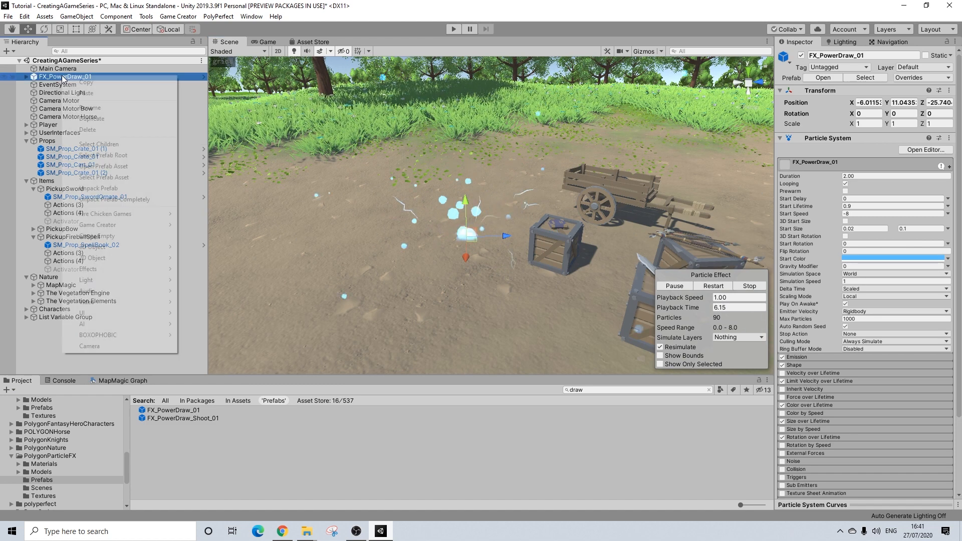
{"action": "left_click", "coordinate": [100, 189]}
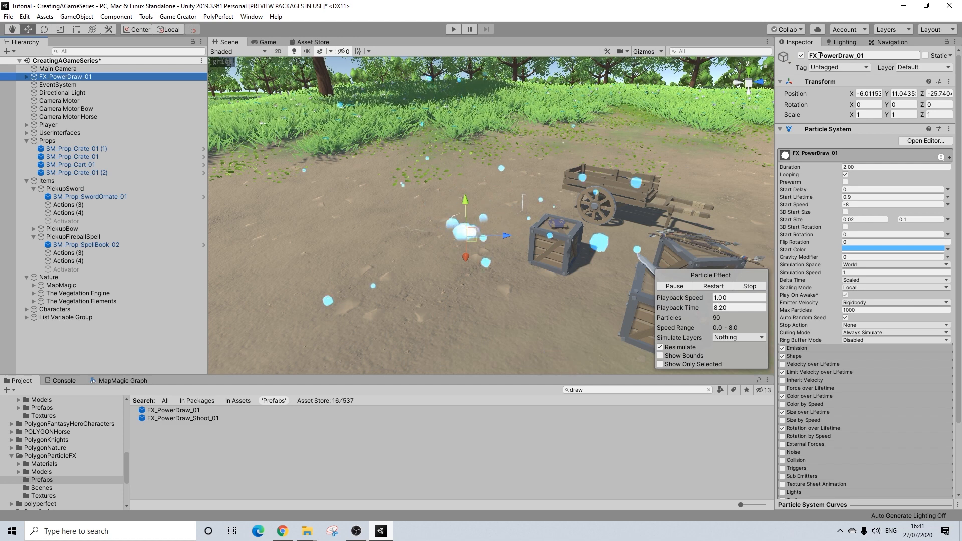
{"action": "left_click_drag", "start_coordinate": [821, 55], "coordinate": [893, 57]}
{"action": "type", "text": "Sp"}
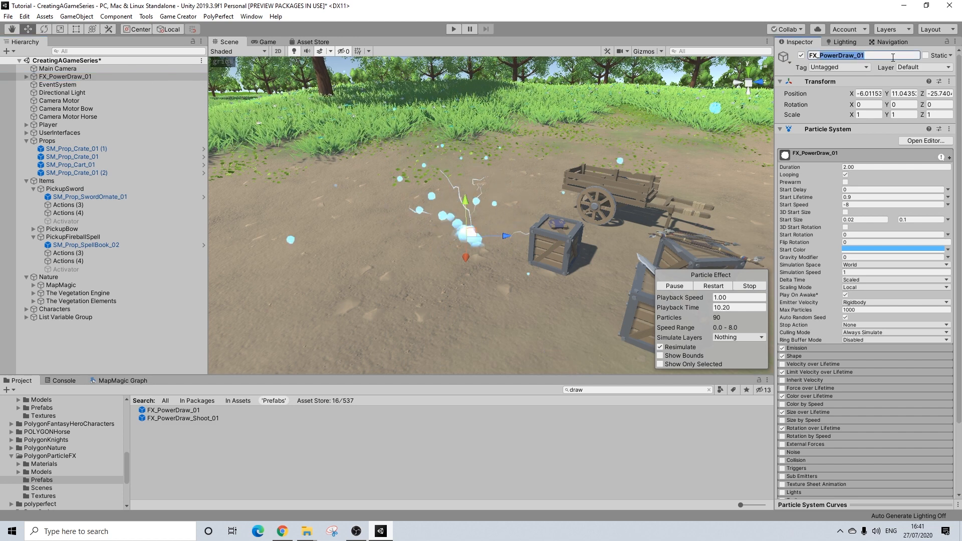
{"action": "type", "text": "ellLearned"}
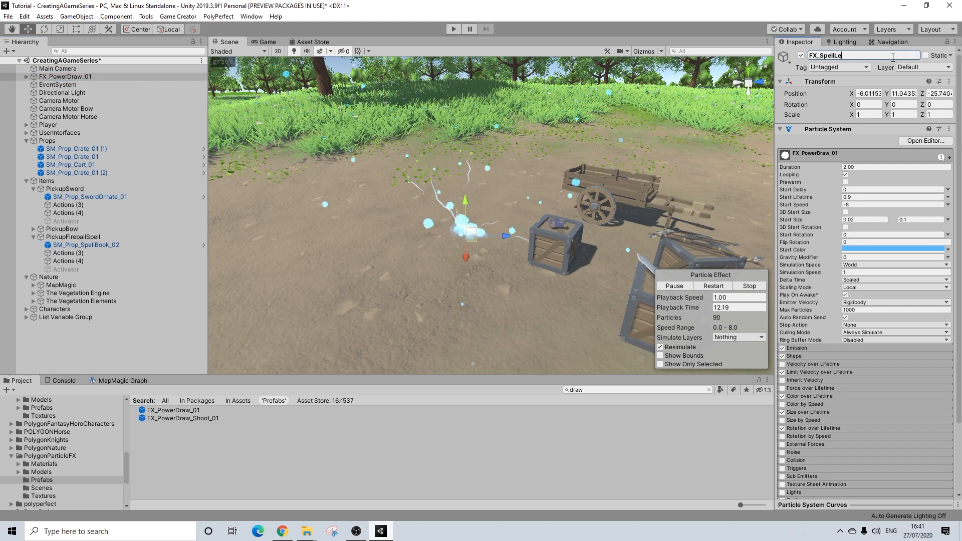
{"action": "key", "text": "Return"}
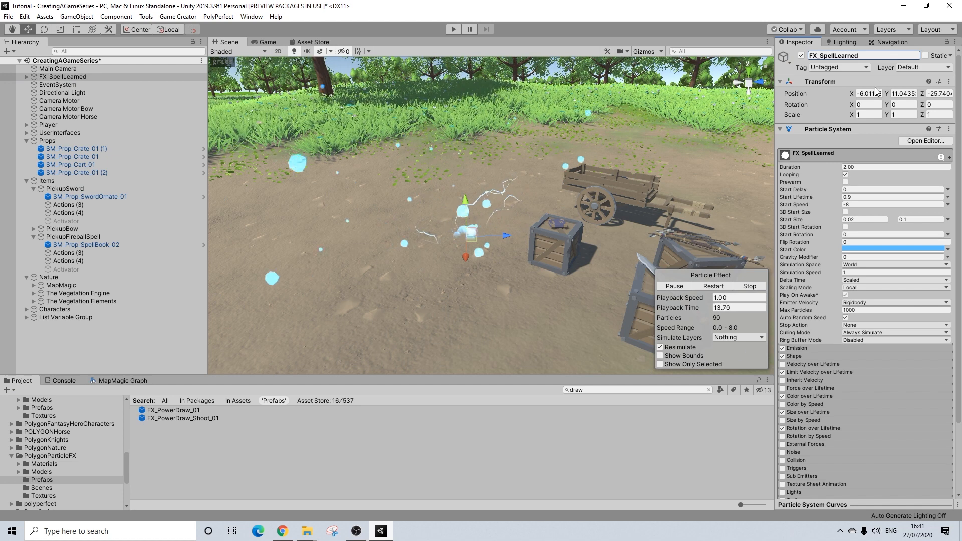
Turn off looping for the FX_SpellLearned particle system and set its duration to 6.
{"action": "left_click", "coordinate": [845, 175]}
{"action": "left_click_drag", "start_coordinate": [847, 167], "coordinate": [825, 167]}
{"action": "type", "text": "6"}
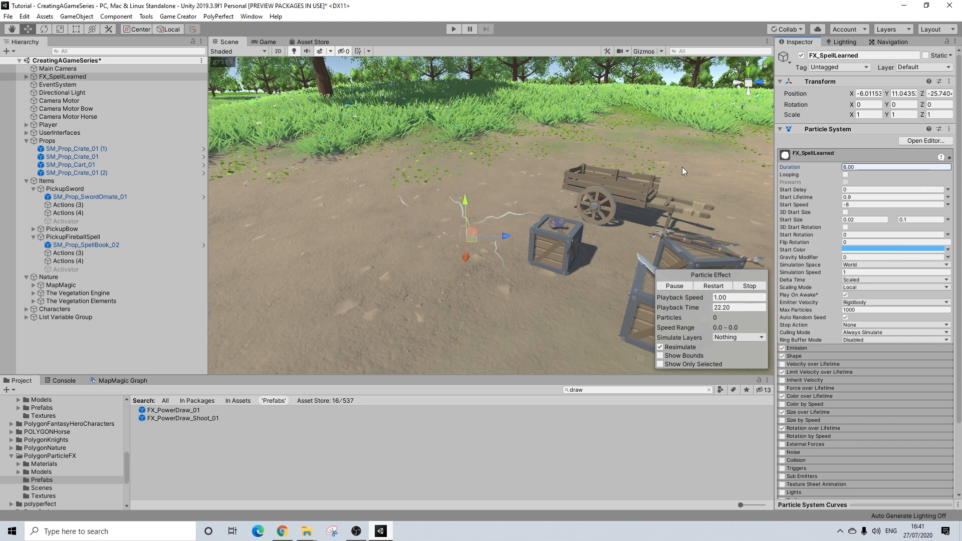
Turn off looping for the child FX_PowerDraw_Electricity_01 particle system and set its duration to 6.
{"action": "left_click", "coordinate": [25, 77]}
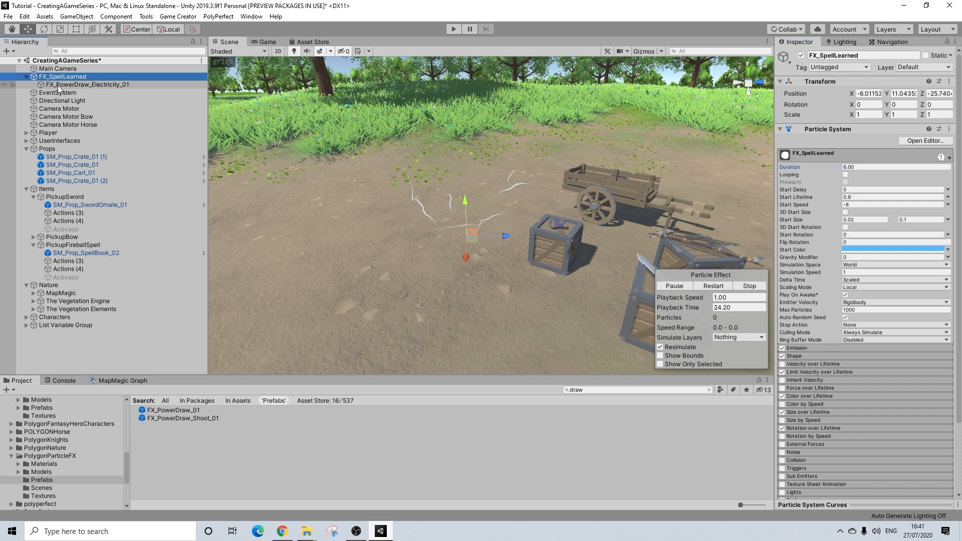
{"action": "left_click", "coordinate": [58, 85]}
{"action": "left_click", "coordinate": [845, 175]}
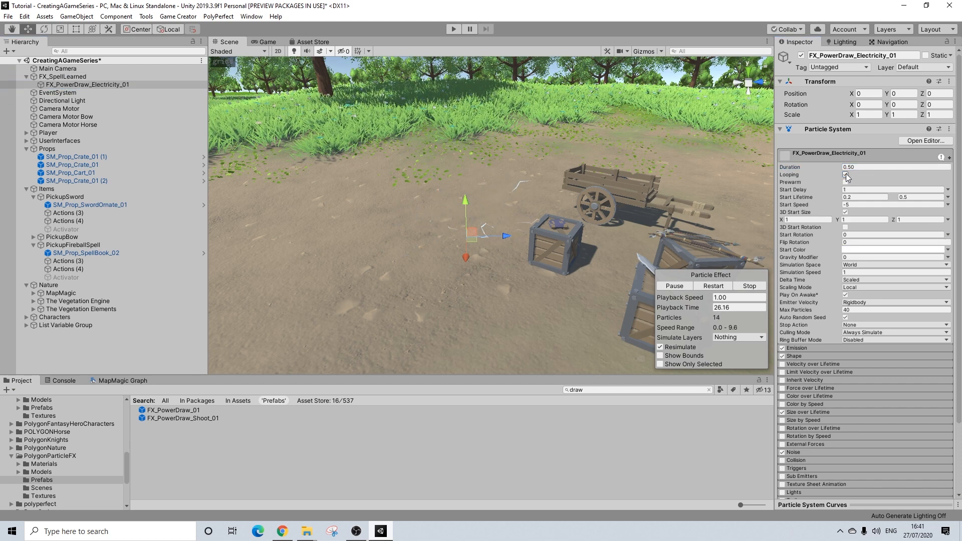
{"action": "left_click", "coordinate": [817, 167]}
{"action": "type", "text": "6"}
{"action": "key", "text": "Return"}
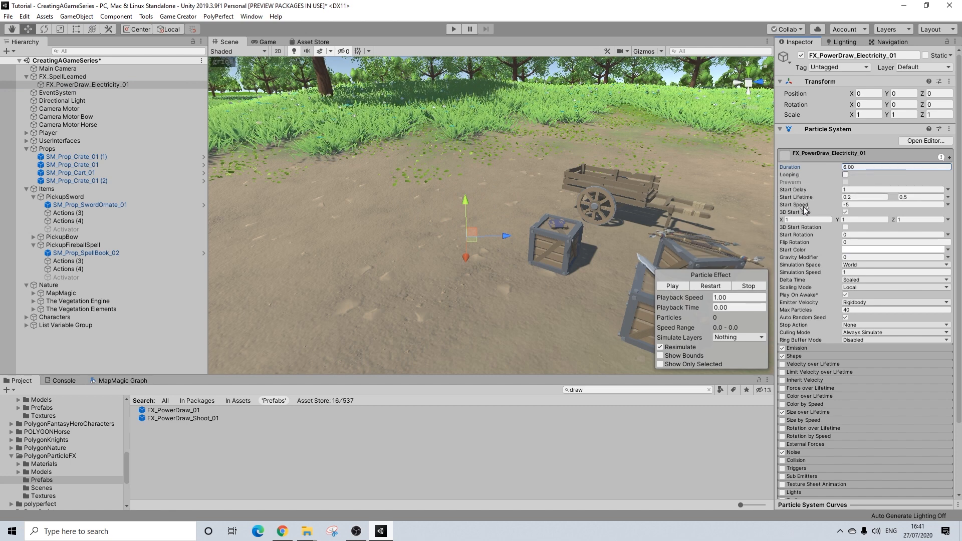
Replay the FX_SpellLearned particle effect from the start to preview it in the scene.
{"action": "left_click", "coordinate": [56, 78]}
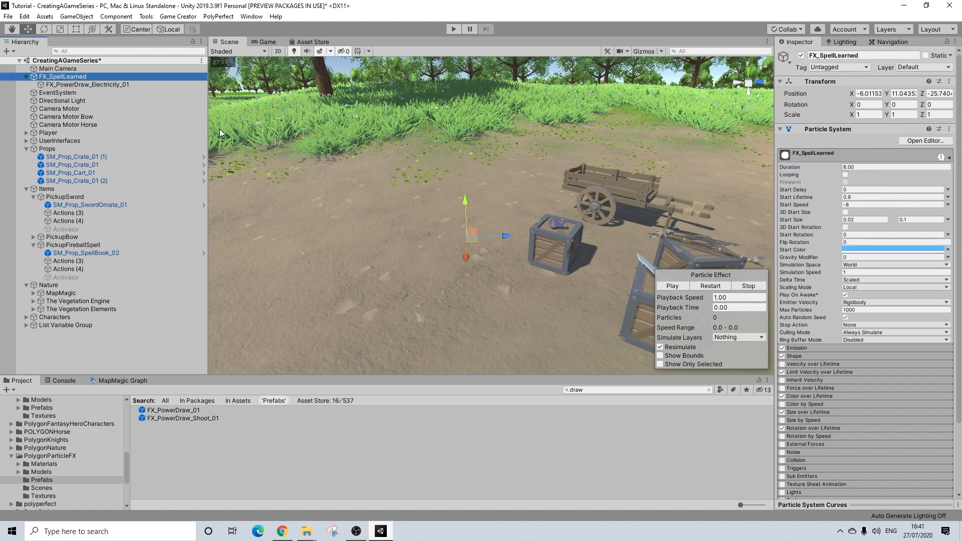
{"action": "left_click", "coordinate": [715, 287]}
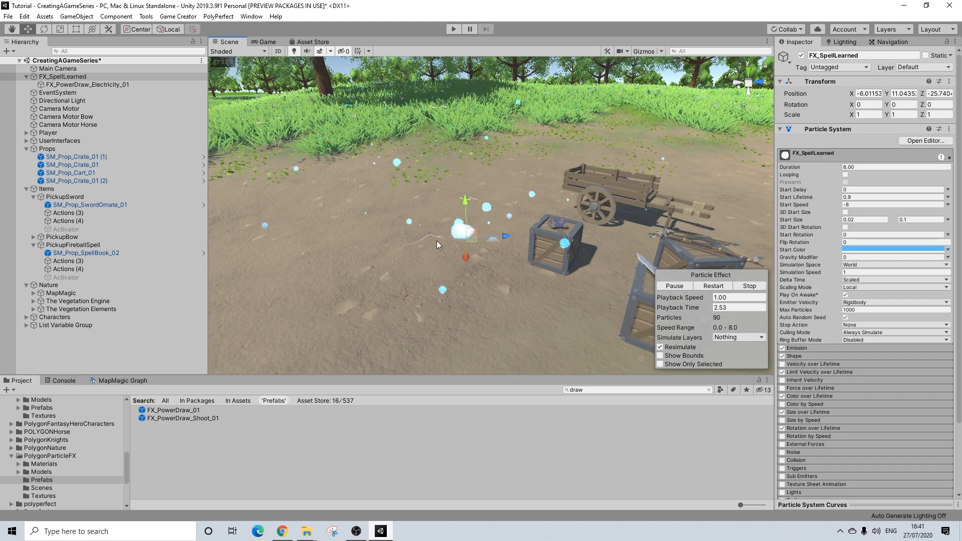
{"action": "scroll", "coordinate": [551, 162], "scroll_direction": "up", "scroll_amount": 2}
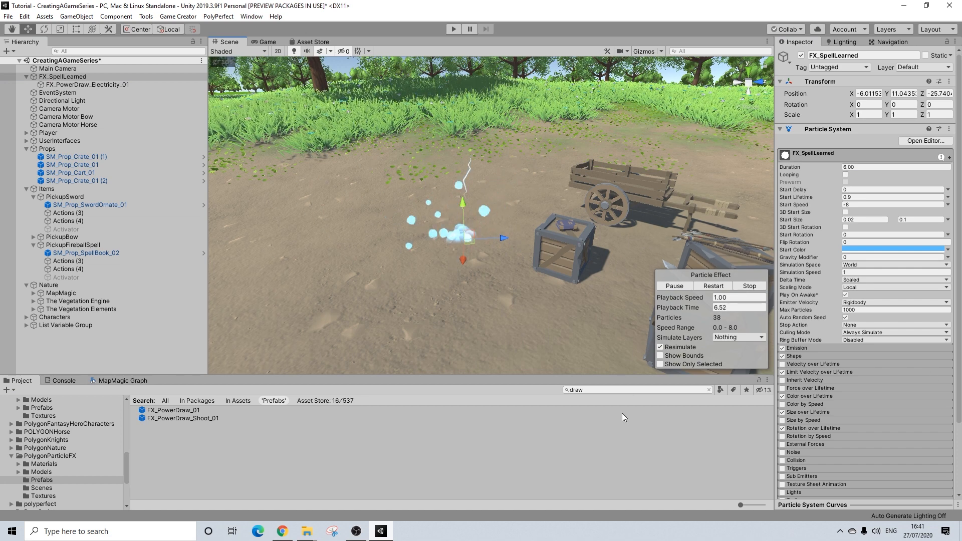
Save the scene's FX_SpellLearned object as a prefab in the PolygonParticleFX Prefabs folder.
{"action": "left_click", "coordinate": [708, 390]}
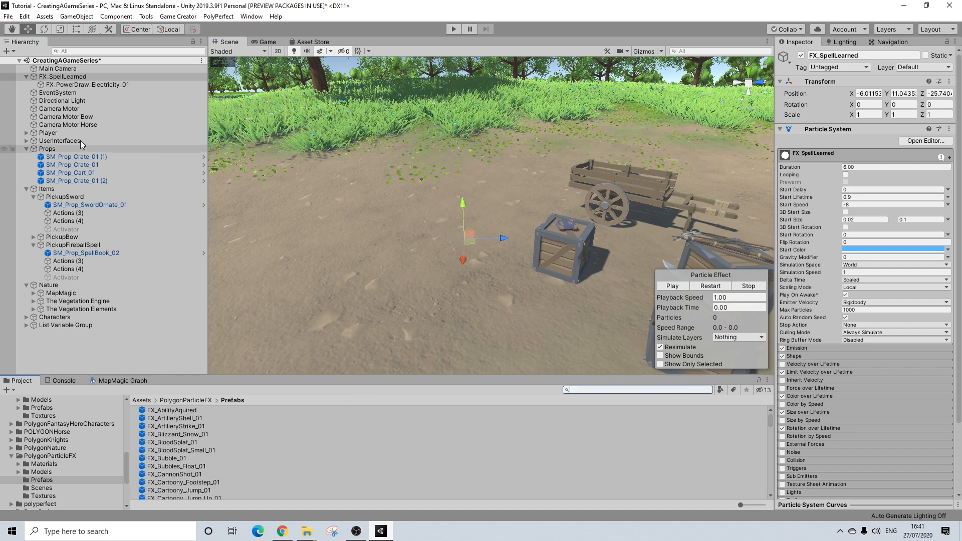
{"action": "left_click", "coordinate": [304, 443]}
{"action": "left_click_drag", "start_coordinate": [304, 443], "coordinate": [48, 479]}
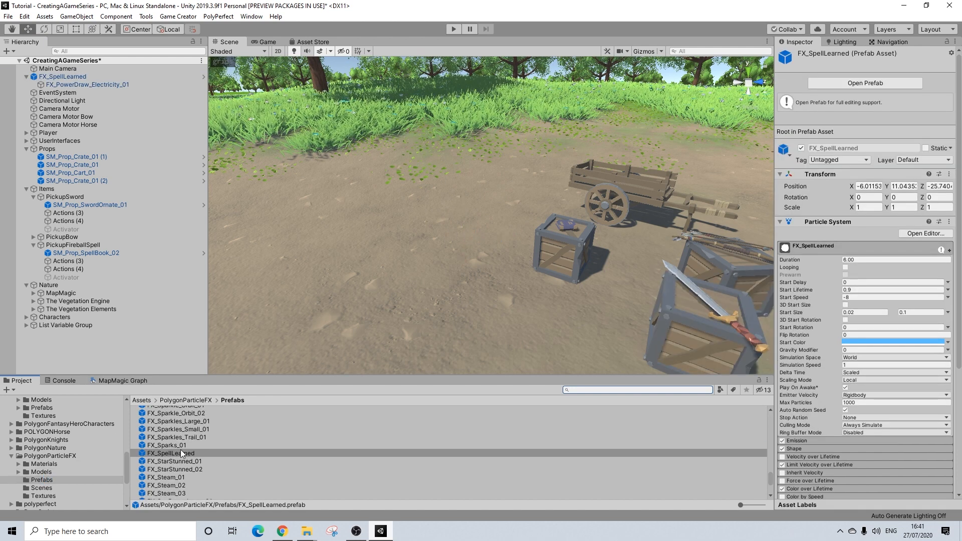
In the Game Creator inventory preferences, assign FX_SpellLearned as the instance in the Fireball Tome's Attach from Spine action.
{"action": "left_click", "coordinate": [191, 17]}
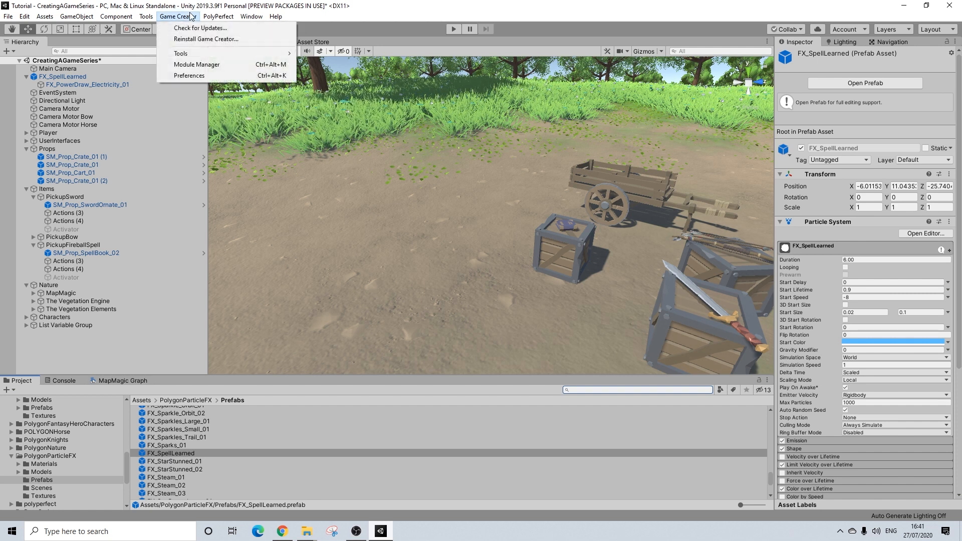
{"action": "left_click", "coordinate": [194, 76]}
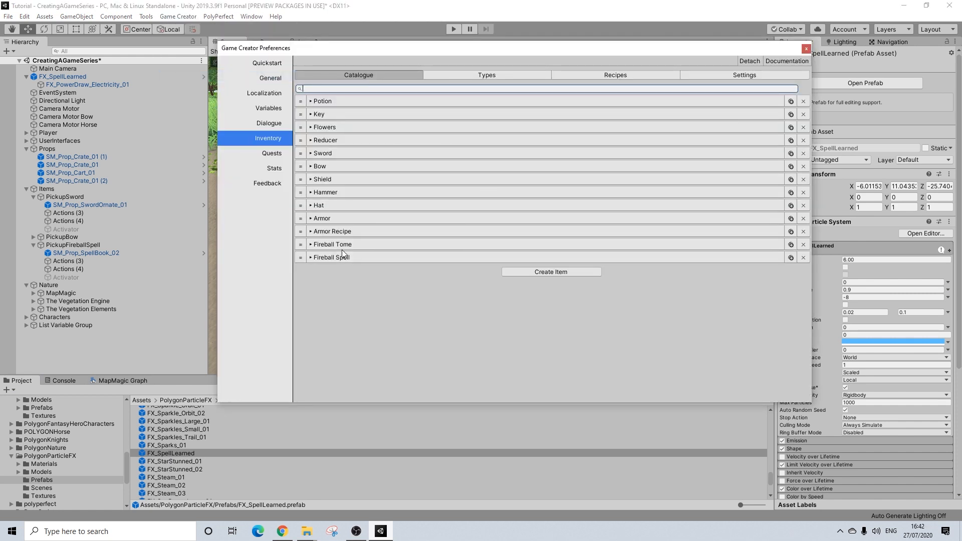
{"action": "left_click", "coordinate": [345, 244]}
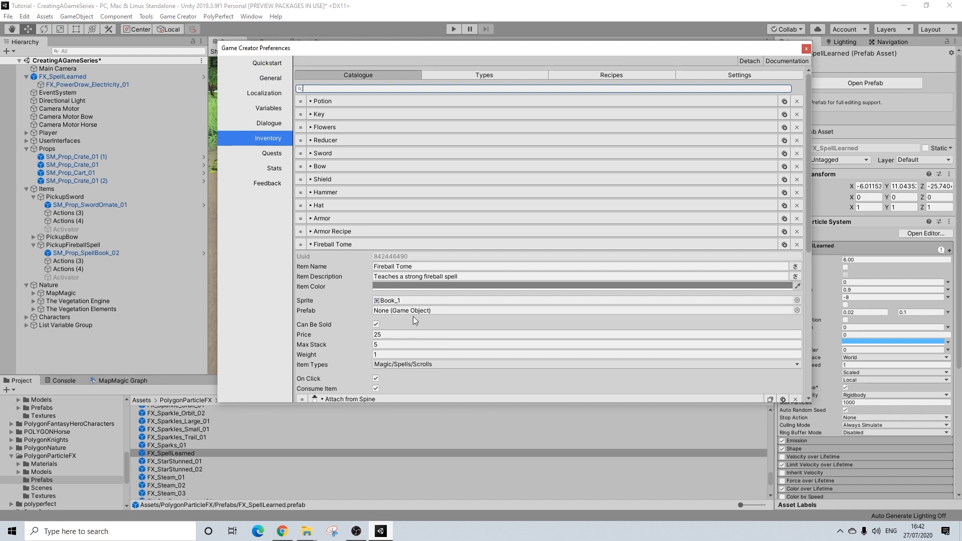
{"action": "scroll", "coordinate": [415, 320], "scroll_direction": "down", "scroll_amount": 3}
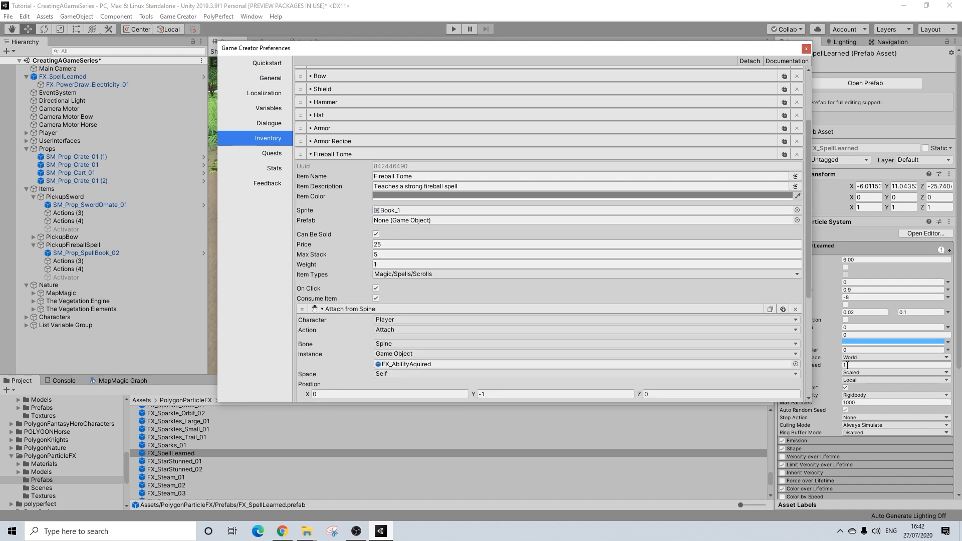
{"action": "left_click", "coordinate": [796, 364]}
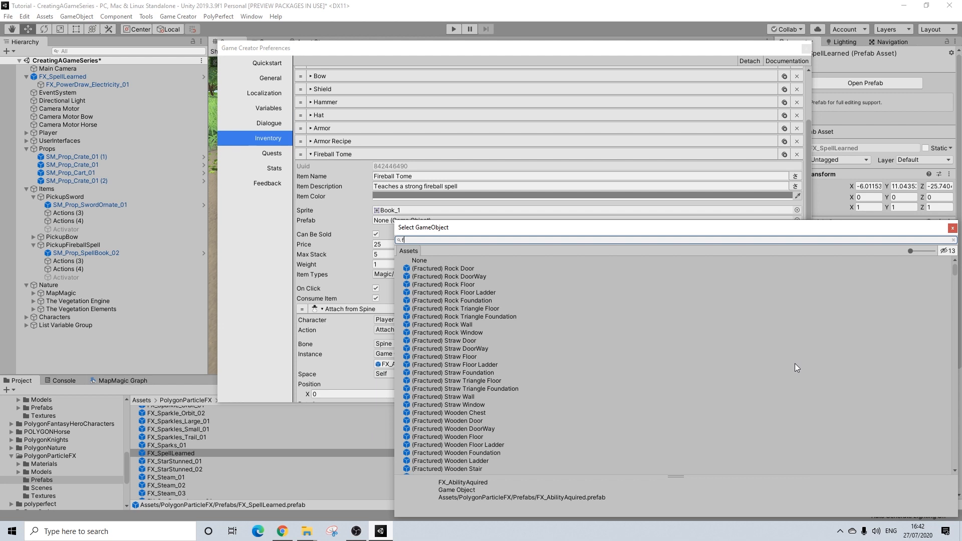
{"action": "type", "text": "spell"}
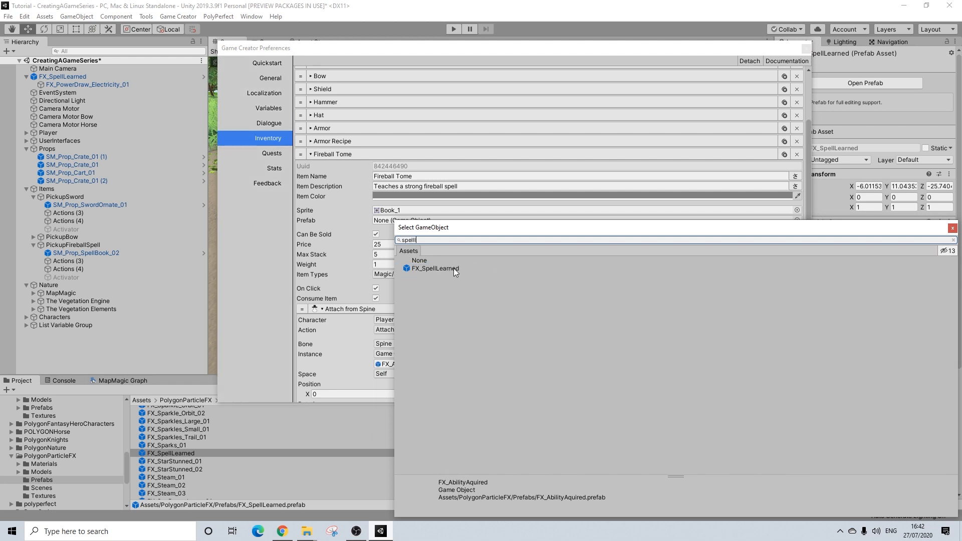
{"action": "left_click", "coordinate": [454, 269]}
{"action": "left_click", "coordinate": [952, 228]}
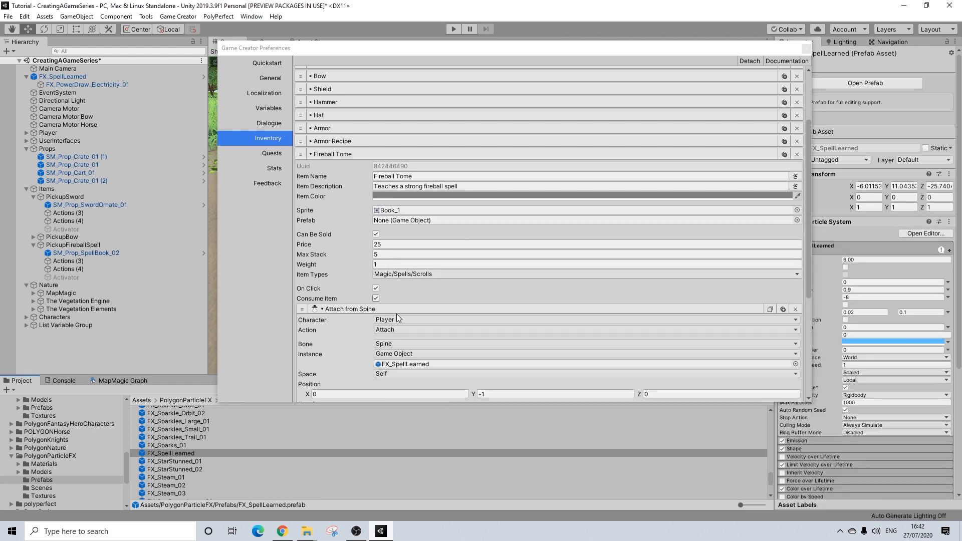
Examine the bone choices and the position offset of the Fireball Tome's Attach from Spine action.
{"action": "scroll", "coordinate": [406, 310], "scroll_direction": "down", "scroll_amount": 3}
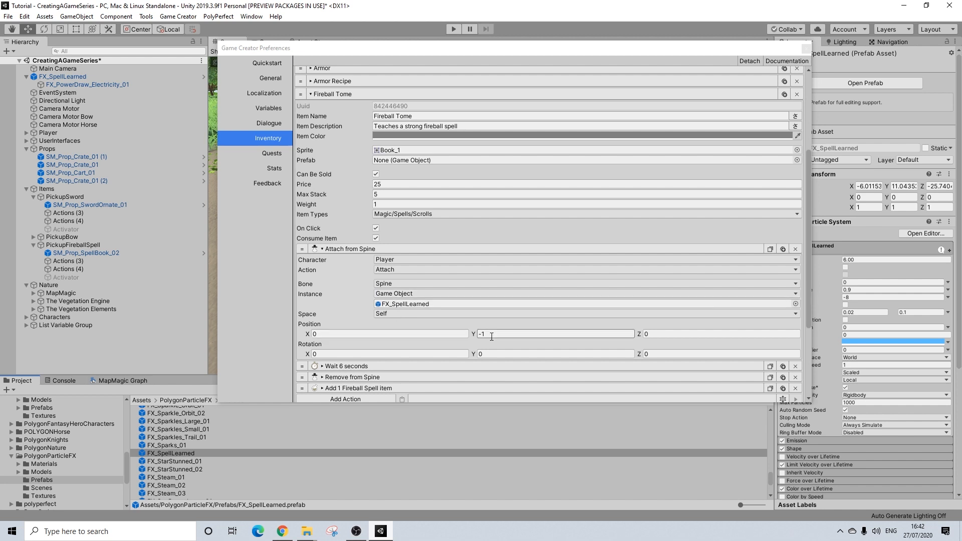
{"action": "left_click", "coordinate": [396, 285]}
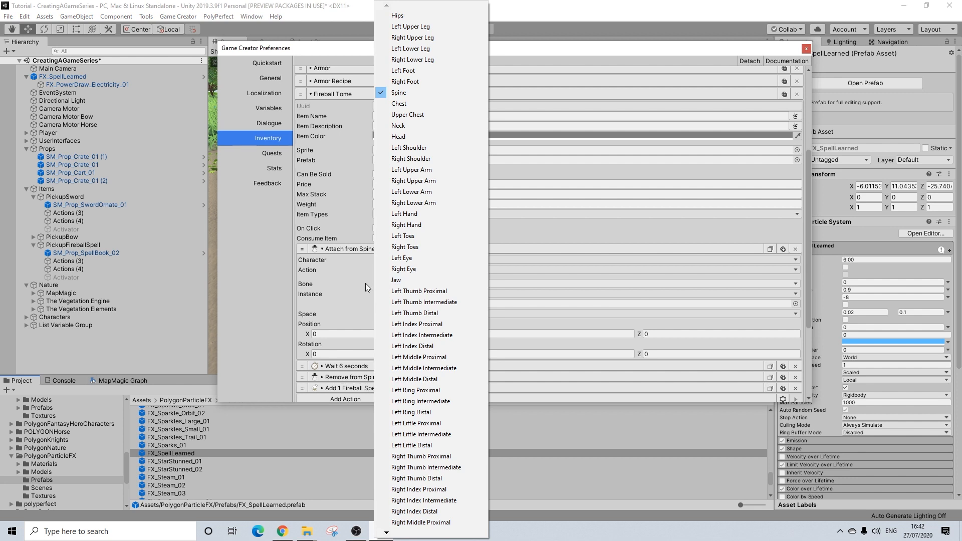
{"action": "left_click", "coordinate": [381, 285]}
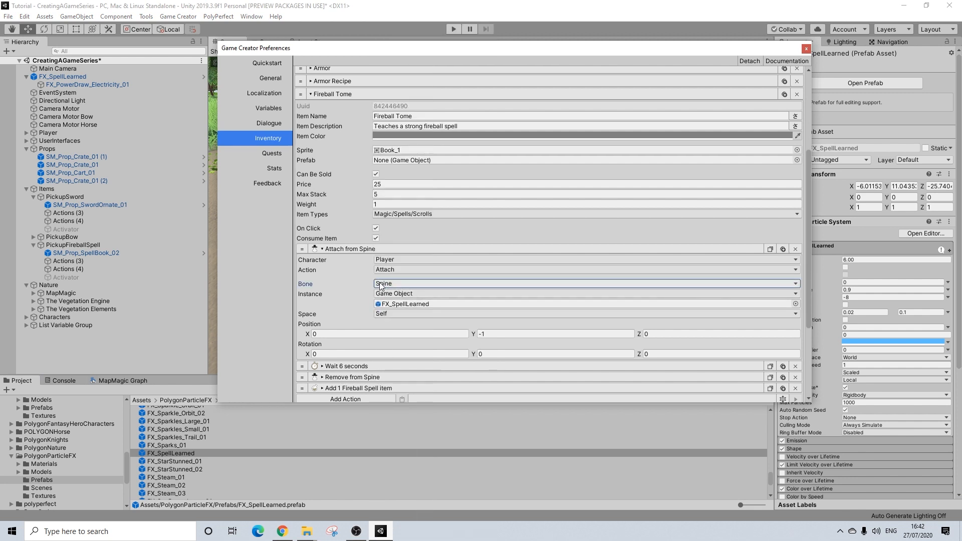
{"action": "scroll", "coordinate": [384, 288], "scroll_direction": "down", "scroll_amount": 2}
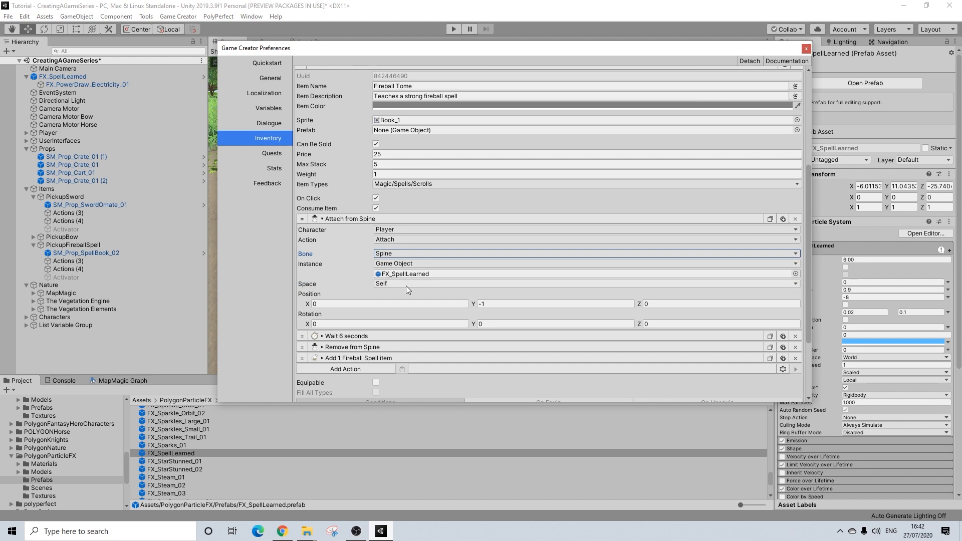
{"action": "left_click", "coordinate": [489, 304]}
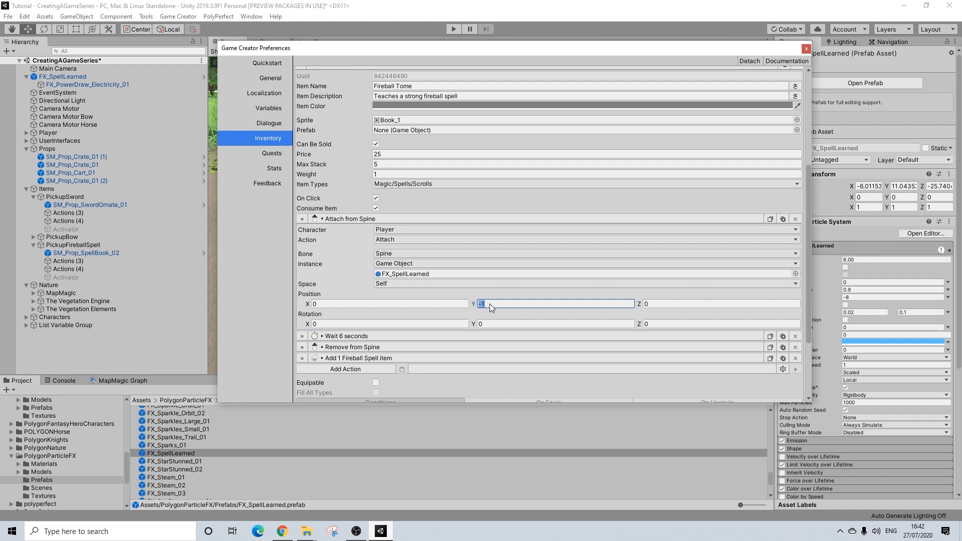
Check the Fireball Tome's wait and remove actions, and delete its Add 1 Fireball Spell item action.
{"action": "left_click", "coordinate": [380, 219]}
{"action": "left_click", "coordinate": [346, 235]}
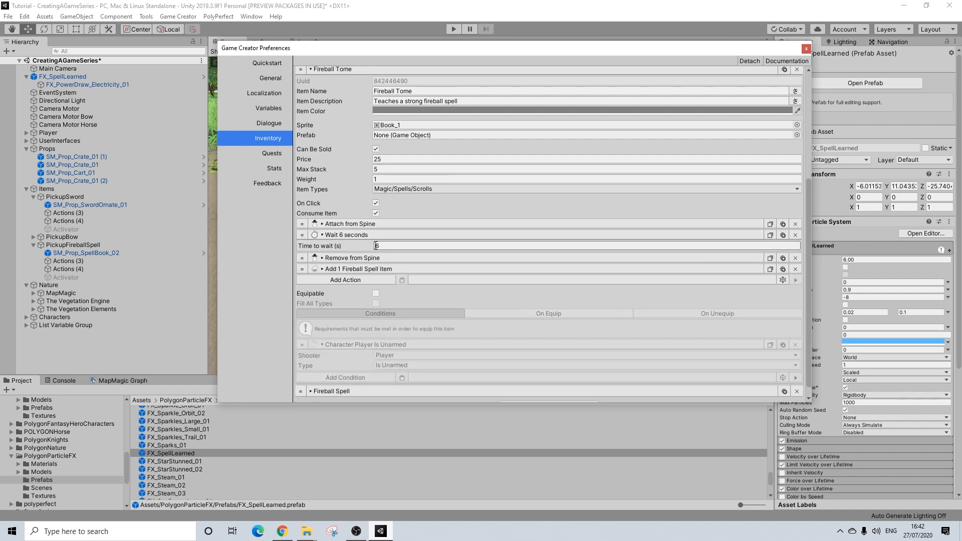
{"action": "left_click", "coordinate": [357, 235]}
{"action": "left_click", "coordinate": [361, 246]}
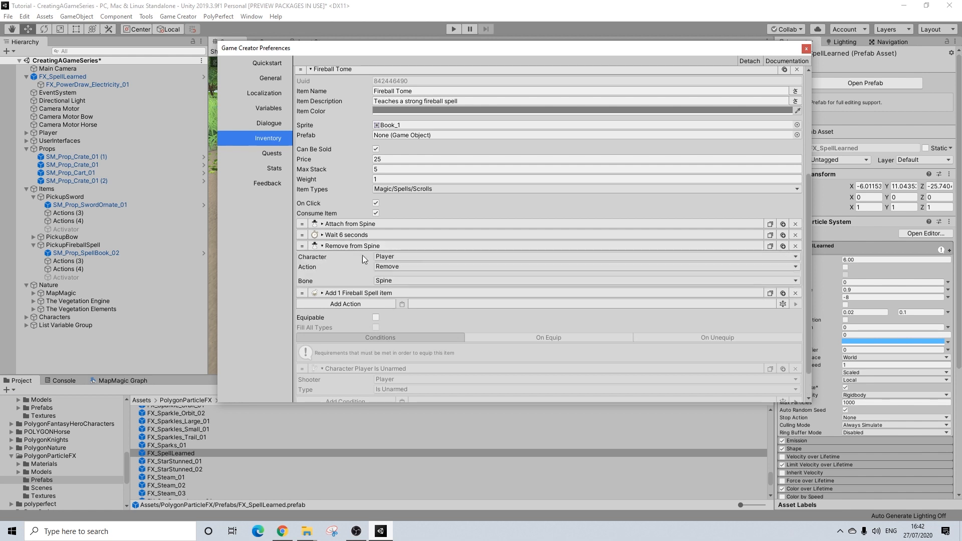
{"action": "left_click", "coordinate": [366, 244]}
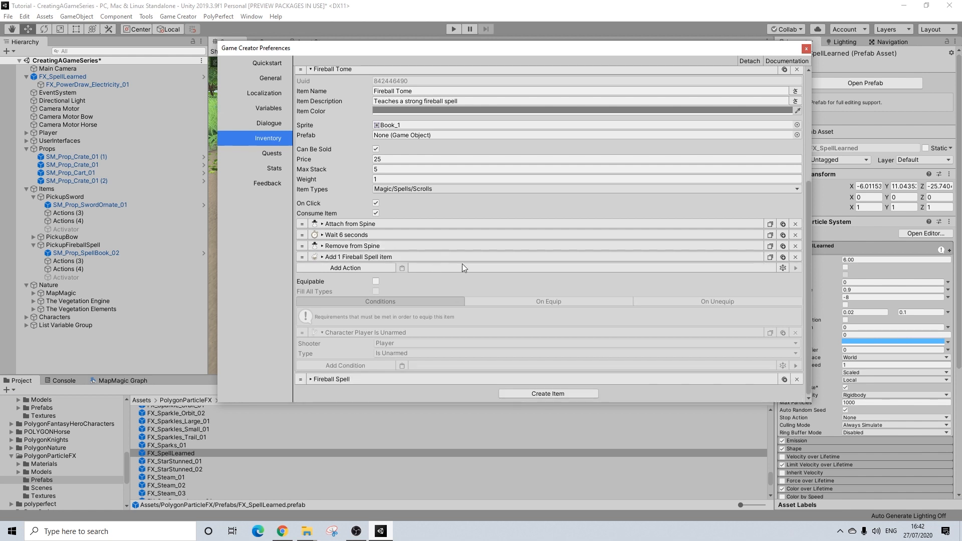
{"action": "left_click", "coordinate": [796, 257]}
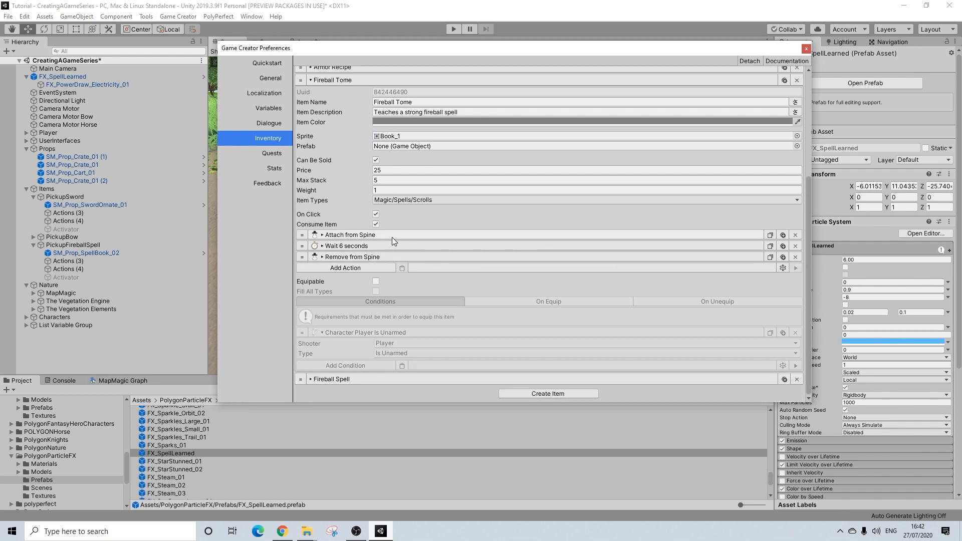
Review the settings of the Fireball Tome's remaining wait and Remove from Spine actions.
{"action": "left_click", "coordinate": [354, 257]}
{"action": "left_click", "coordinate": [355, 246]}
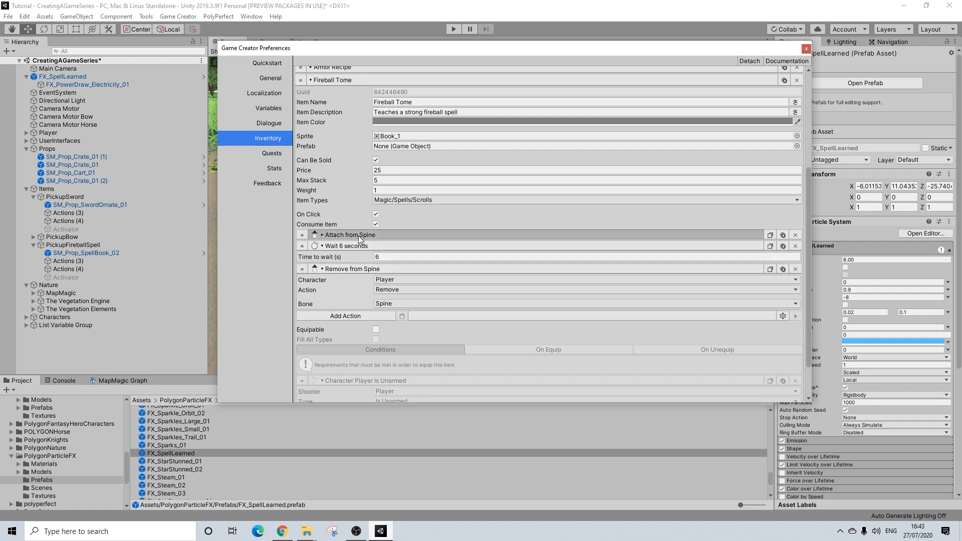
{"action": "left_click", "coordinate": [359, 236]}
{"action": "left_click", "coordinate": [355, 237]}
{"action": "left_click", "coordinate": [351, 245]}
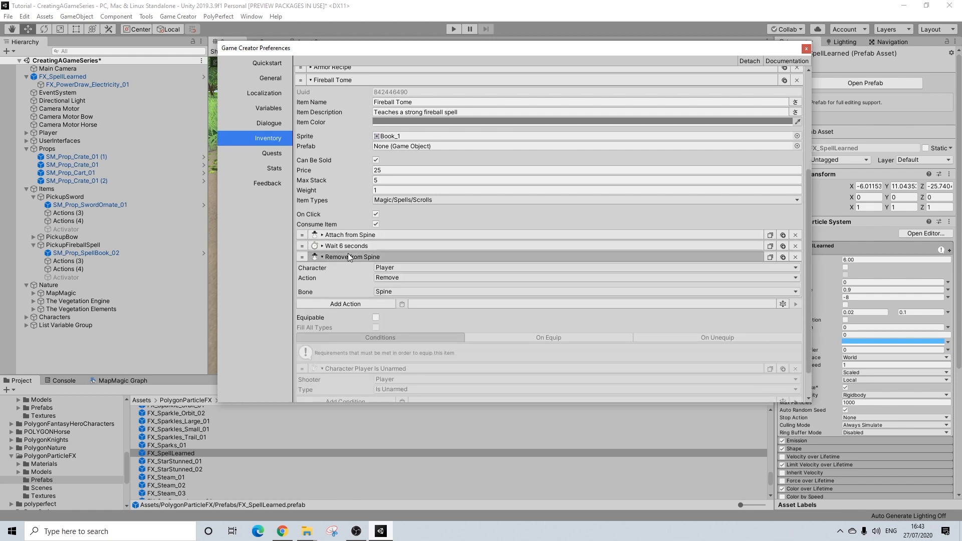
{"action": "left_click", "coordinate": [350, 257]}
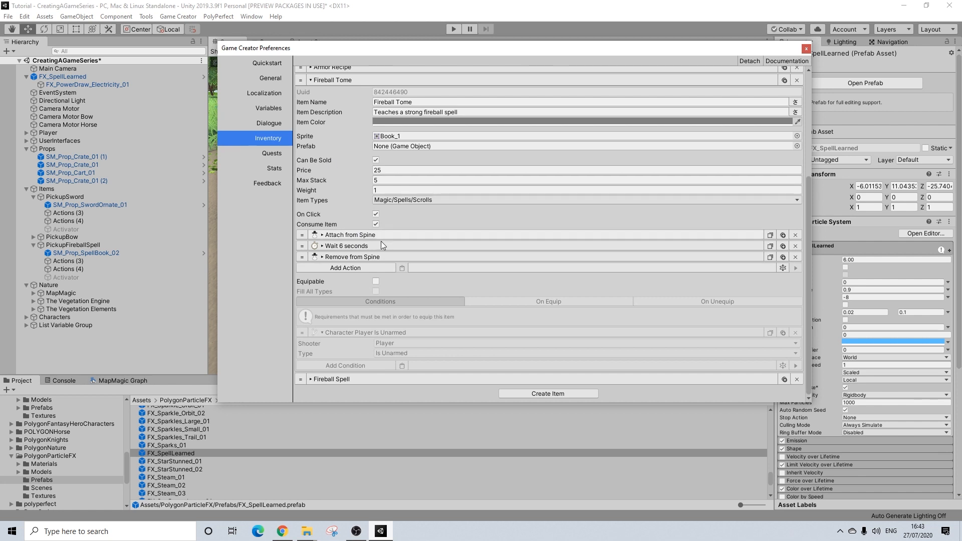
Expand the Fireball Spell inventory item and set its description to "Launches a Fireball".
{"action": "left_click", "coordinate": [350, 380]}
{"action": "scroll", "coordinate": [391, 341], "scroll_direction": "down", "scroll_amount": 4}
{"action": "scroll", "coordinate": [405, 332], "scroll_direction": "down", "scroll_amount": 4}
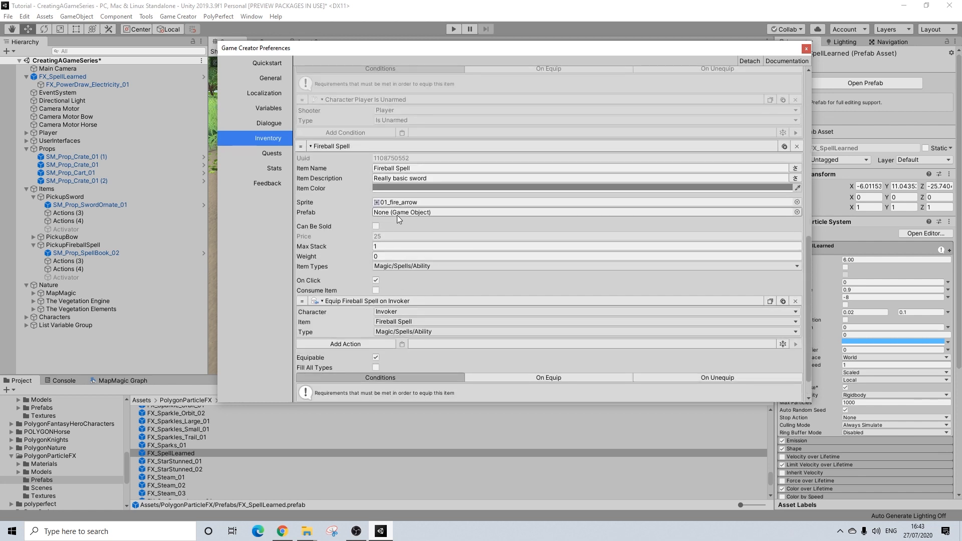
{"action": "scroll", "coordinate": [371, 178], "scroll_direction": "up", "scroll_amount": 10}
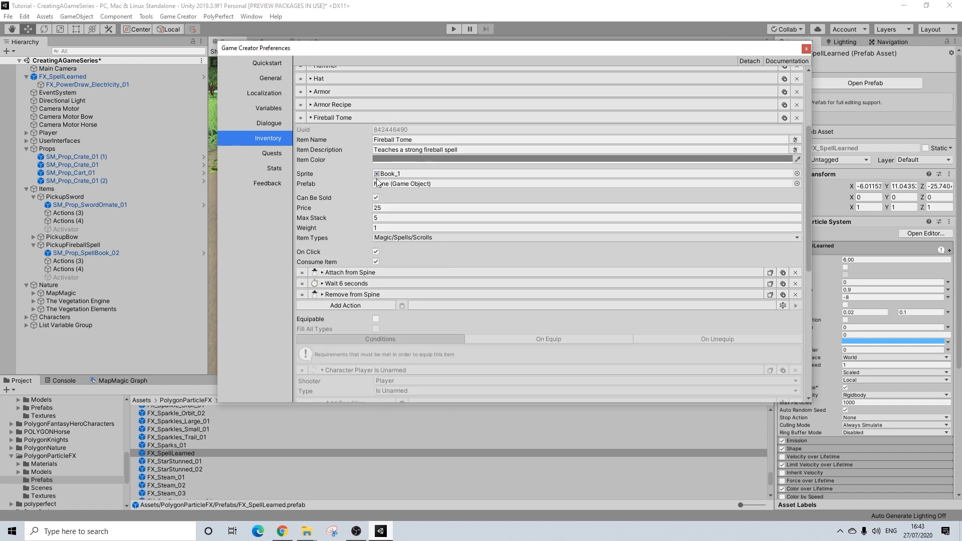
{"action": "scroll", "coordinate": [377, 182], "scroll_direction": "up", "scroll_amount": 3}
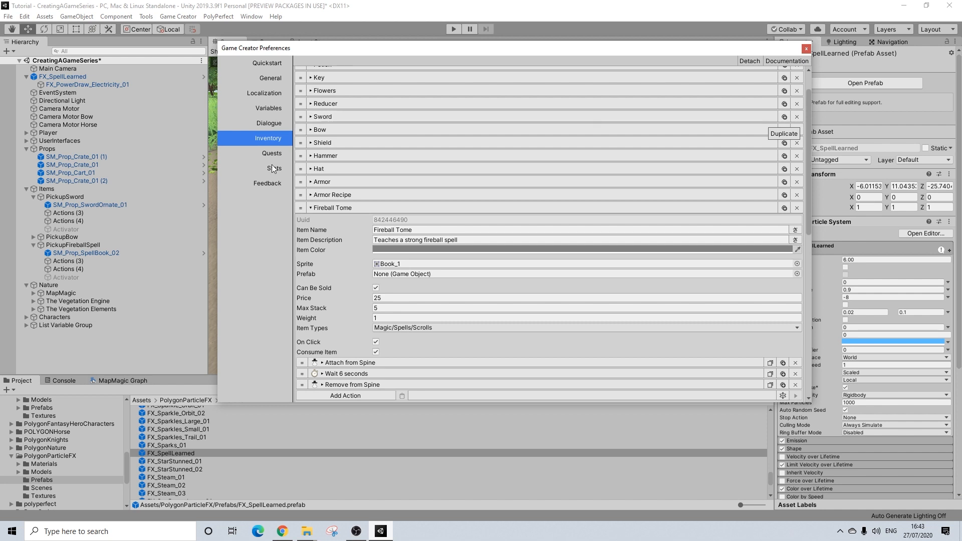
{"action": "left_click_drag", "start_coordinate": [301, 130], "coordinate": [301, 119]}
{"action": "scroll", "coordinate": [392, 293], "scroll_direction": "down", "scroll_amount": 10}
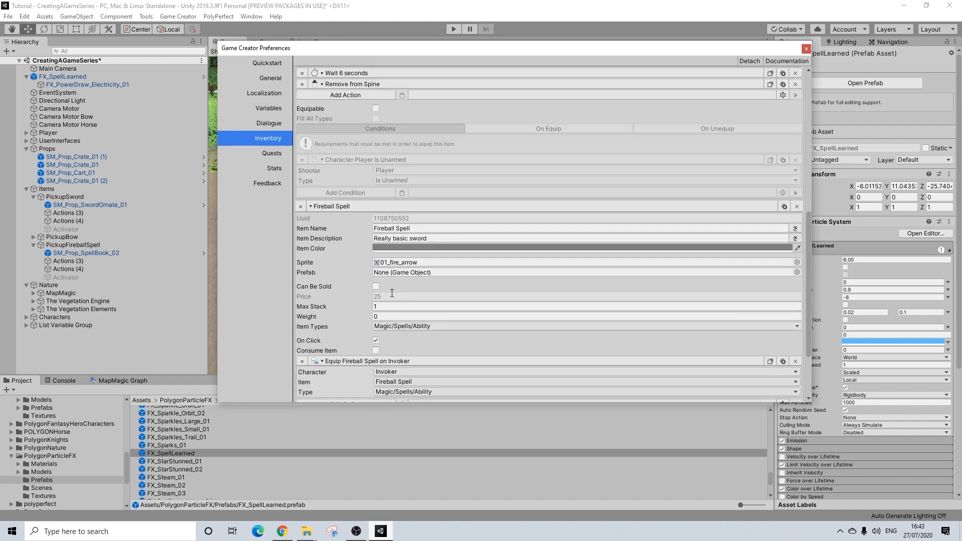
{"action": "scroll", "coordinate": [392, 293], "scroll_direction": "down", "scroll_amount": 3}
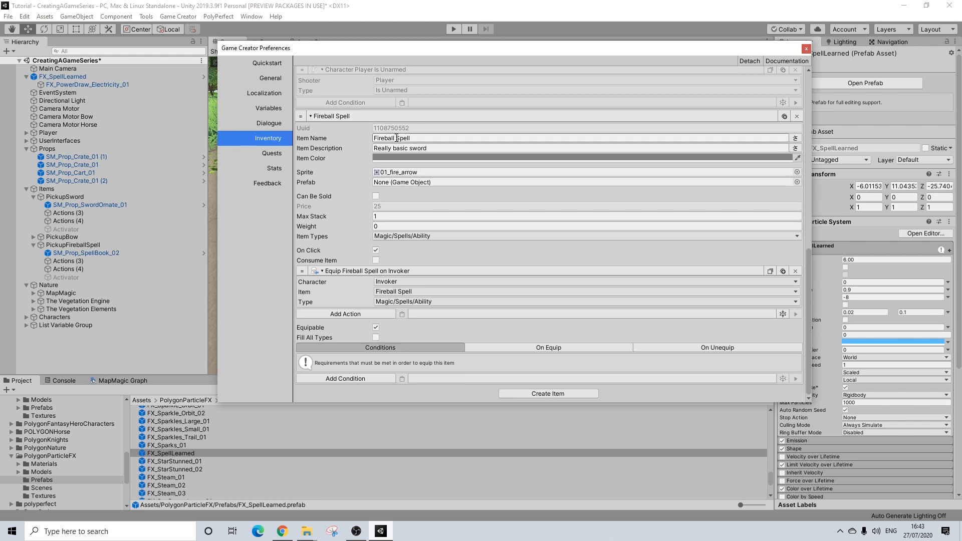
{"action": "left_click", "coordinate": [431, 146]}
{"action": "type", "text": "Launches a Fireball"}
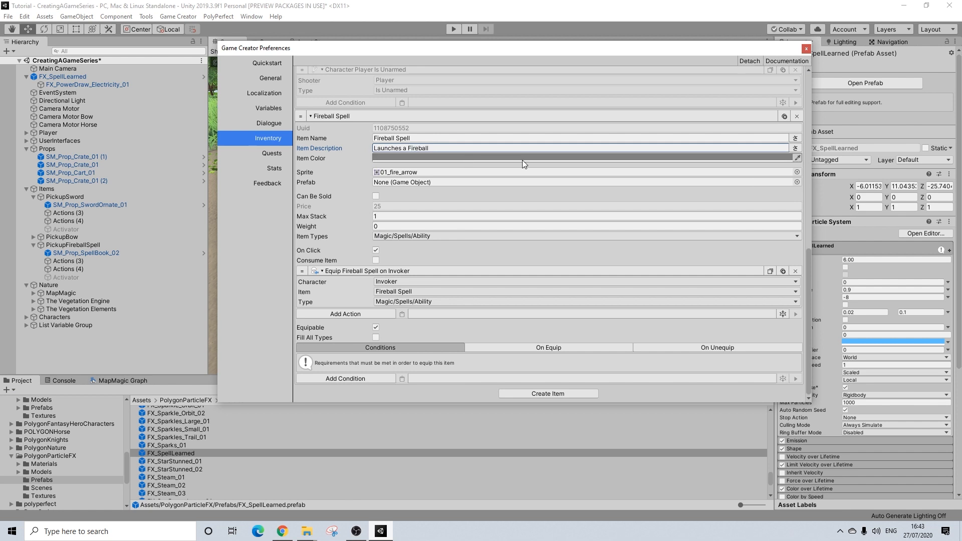
Set the Fireball Spell item's sprite to 01_fire_arrow_nobg.
{"action": "left_click", "coordinate": [797, 172]}
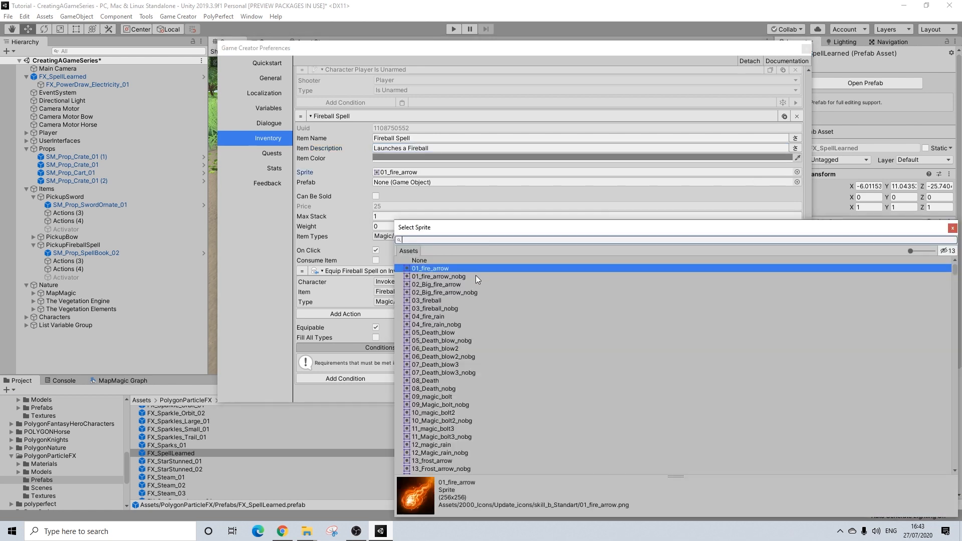
{"action": "left_click", "coordinate": [433, 278]}
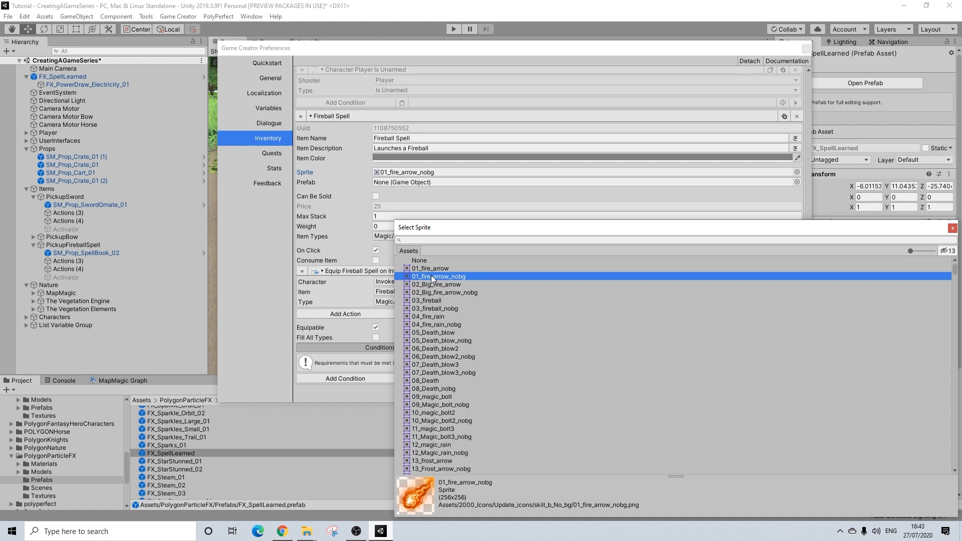
{"action": "left_click", "coordinate": [953, 228]}
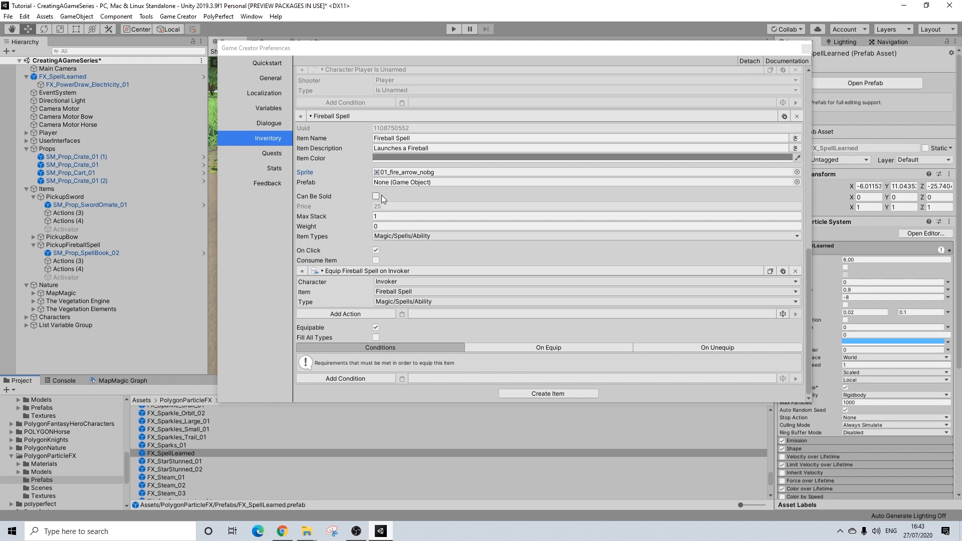
Clear the Fireball Spell's item types to Nothing and reassign Magic/Spells/Ability.
{"action": "left_click", "coordinate": [374, 216]}
{"action": "left_click", "coordinate": [407, 226]}
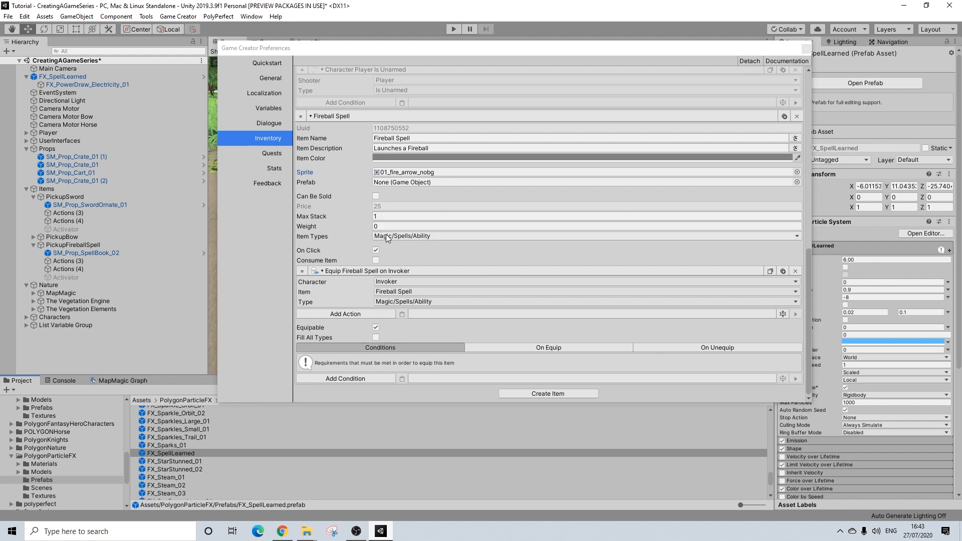
{"action": "left_click", "coordinate": [386, 233]}
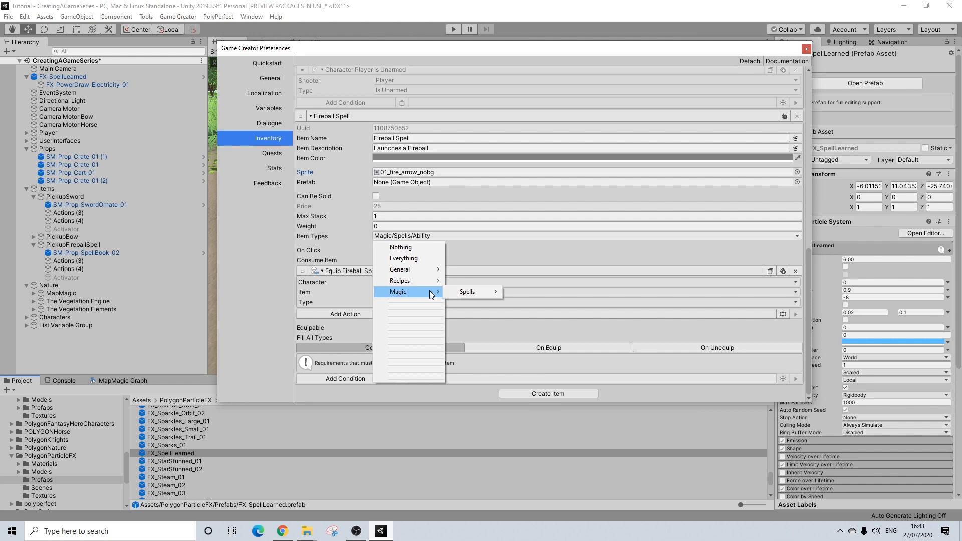
{"action": "left_click", "coordinate": [401, 247]}
{"action": "left_click", "coordinate": [405, 240]}
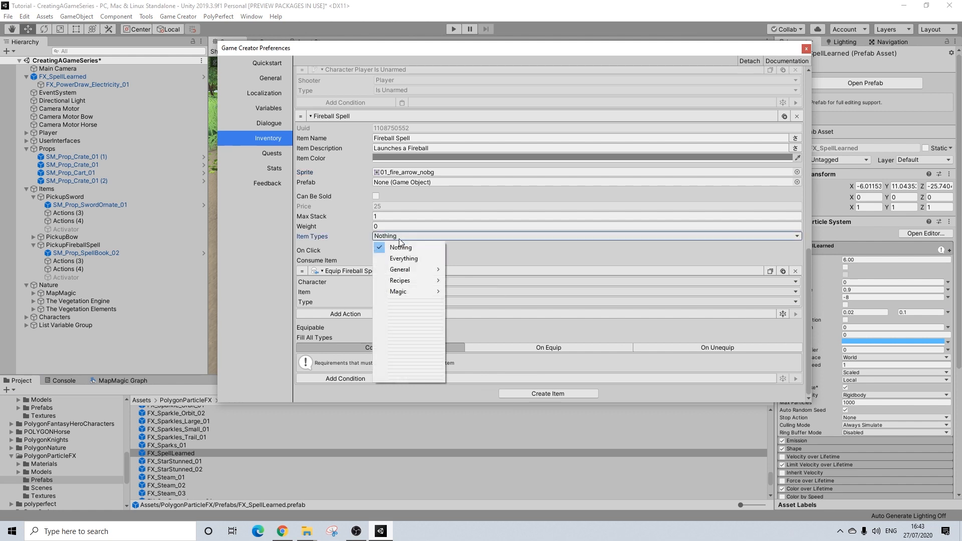
{"action": "mouse_move", "coordinate": [422, 291]}
{"action": "mouse_move", "coordinate": [474, 293]}
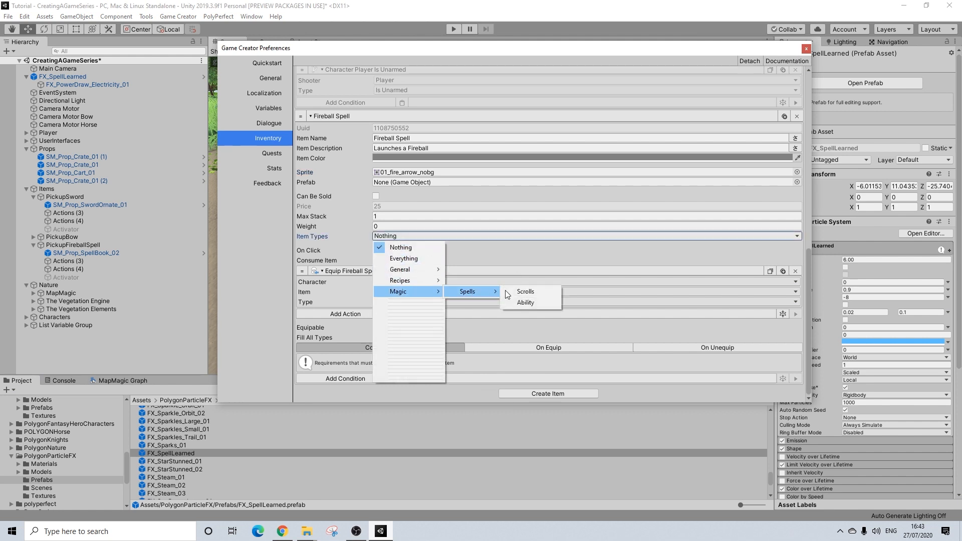
{"action": "left_click", "coordinate": [524, 300]}
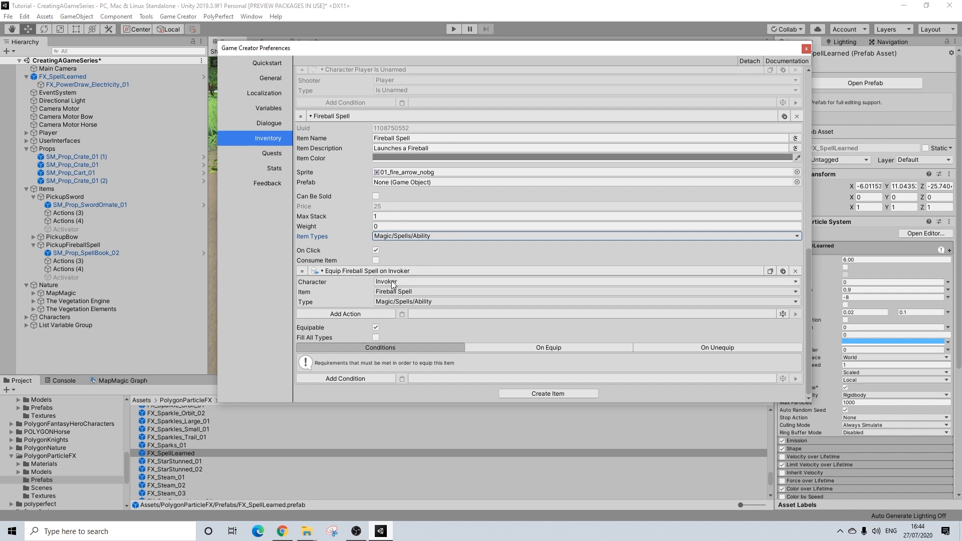
Review the Fireball Spell's equip action type and its equip conditions, On Equip and On Unequip sections.
{"action": "left_click", "coordinate": [440, 301]}
{"action": "mouse_move", "coordinate": [414, 335]}
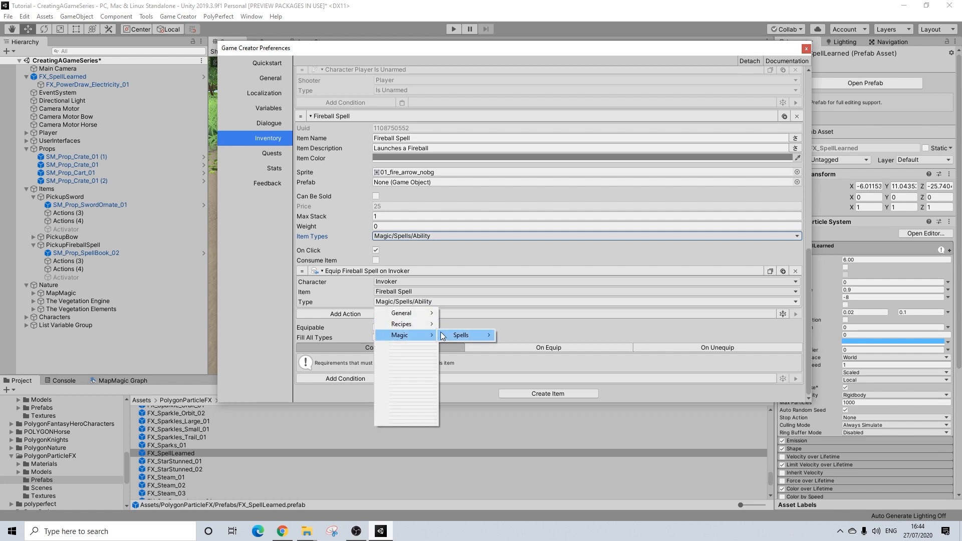
{"action": "left_click", "coordinate": [283, 318]}
{"action": "left_click", "coordinate": [555, 348]}
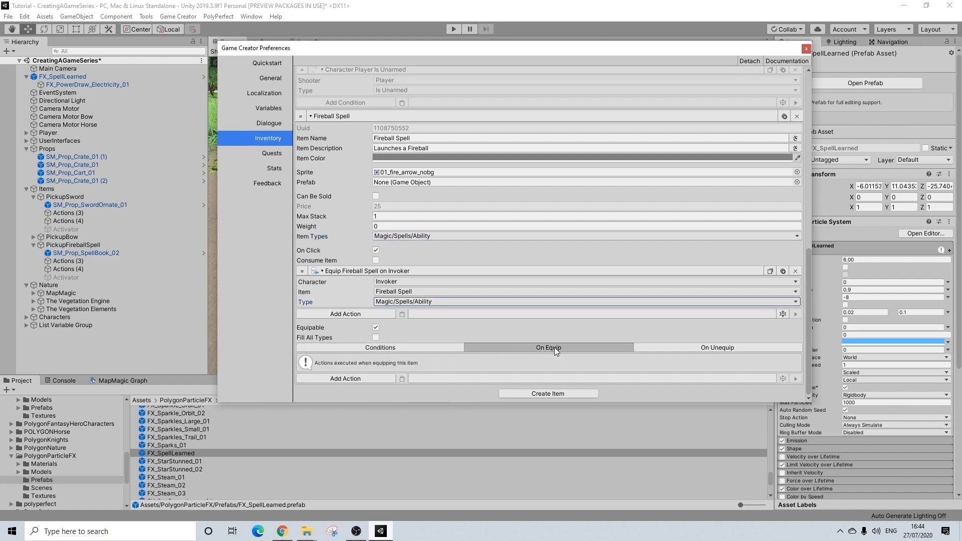
{"action": "left_click", "coordinate": [701, 350]}
{"action": "left_click", "coordinate": [551, 349]}
{"action": "left_click", "coordinate": [425, 347]}
{"action": "left_click", "coordinate": [515, 348]}
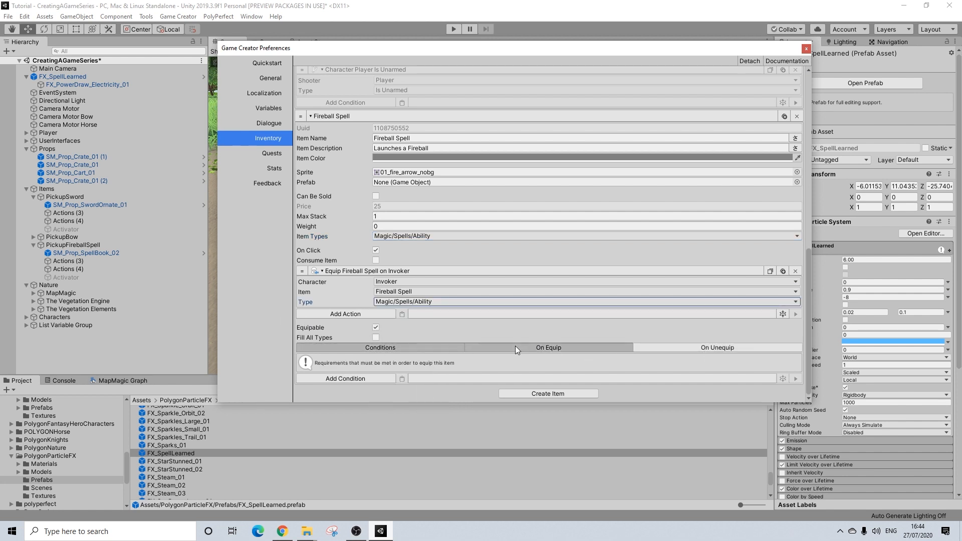
{"action": "left_click", "coordinate": [679, 350]}
{"action": "left_click", "coordinate": [497, 348]}
{"action": "left_click", "coordinate": [436, 347]}
{"action": "left_click", "coordinate": [551, 347]}
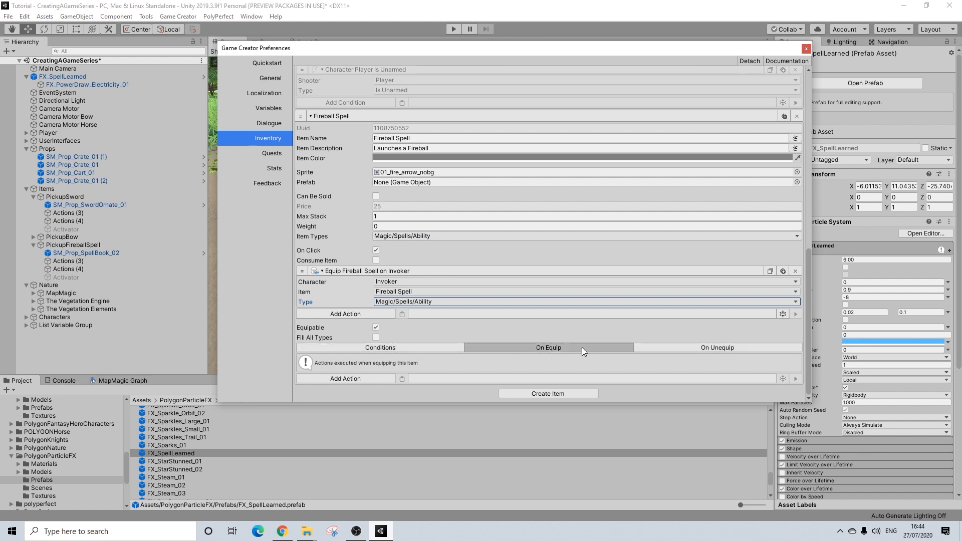
{"action": "left_click", "coordinate": [690, 345]}
{"action": "left_click", "coordinate": [555, 344]}
{"action": "left_click", "coordinate": [700, 344]}
{"action": "left_click", "coordinate": [551, 346]}
{"action": "left_click", "coordinate": [392, 347]}
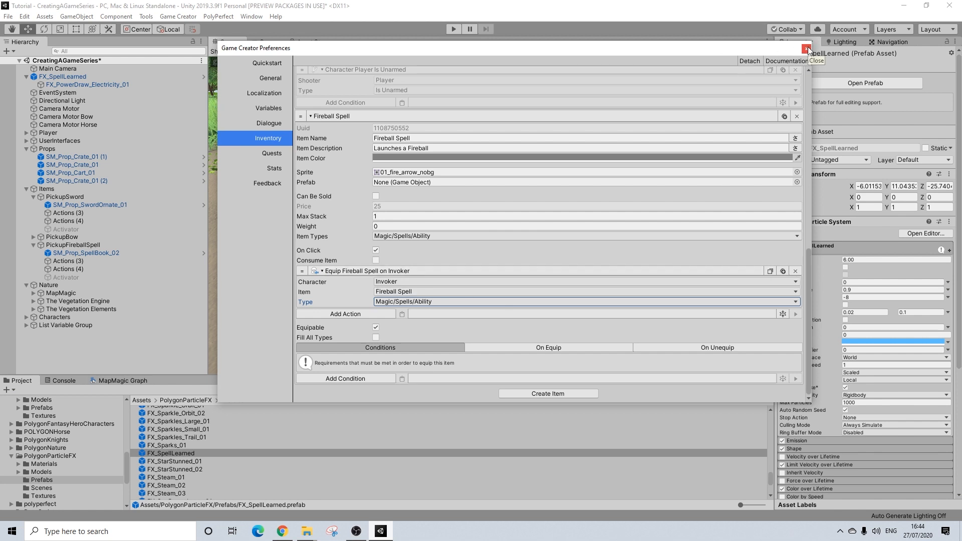
Collapse the Fireball Tome and Fireball Spell items in the inventory catalogue and close the Game Creator preferences.
{"action": "scroll", "coordinate": [436, 200], "scroll_direction": "up", "scroll_amount": 12}
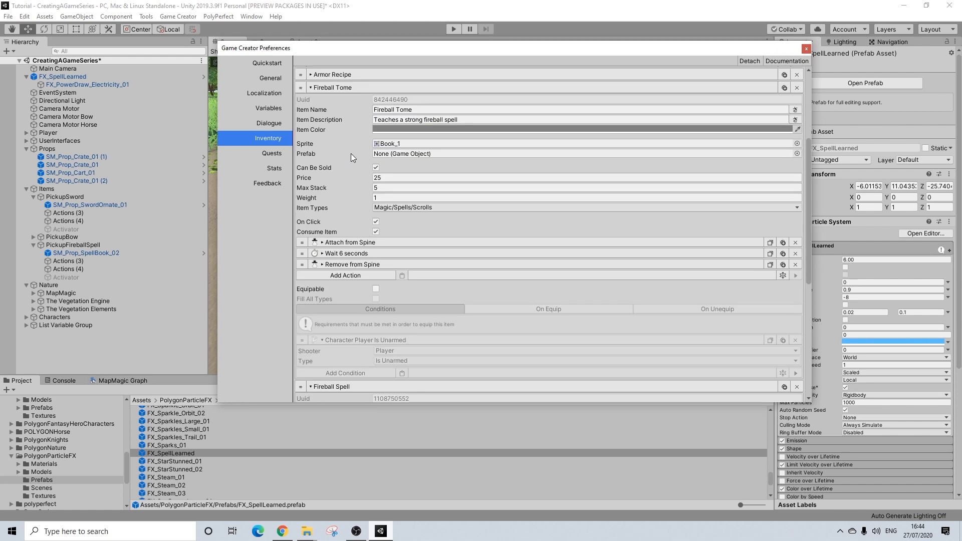
{"action": "left_click", "coordinate": [330, 209]}
{"action": "left_click", "coordinate": [337, 222]}
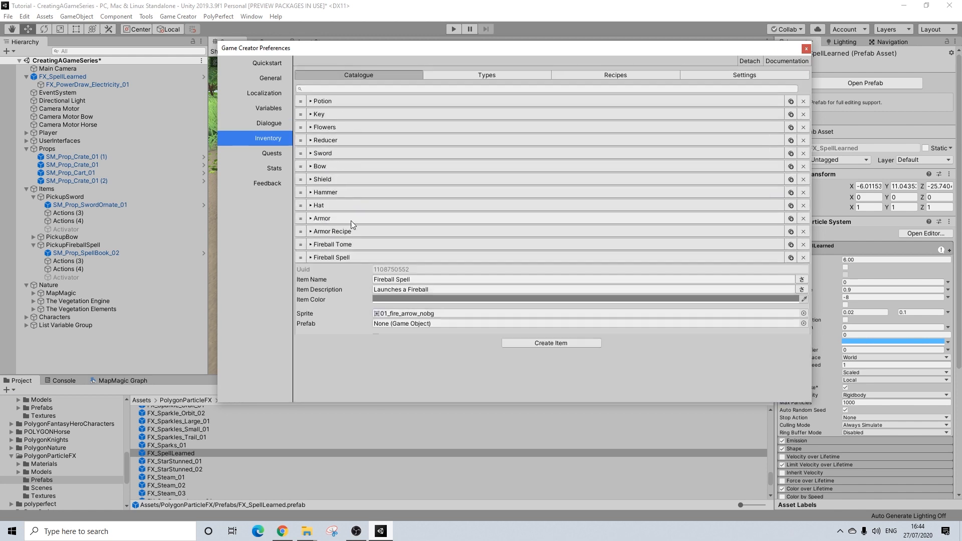
{"action": "left_click", "coordinate": [348, 245]}
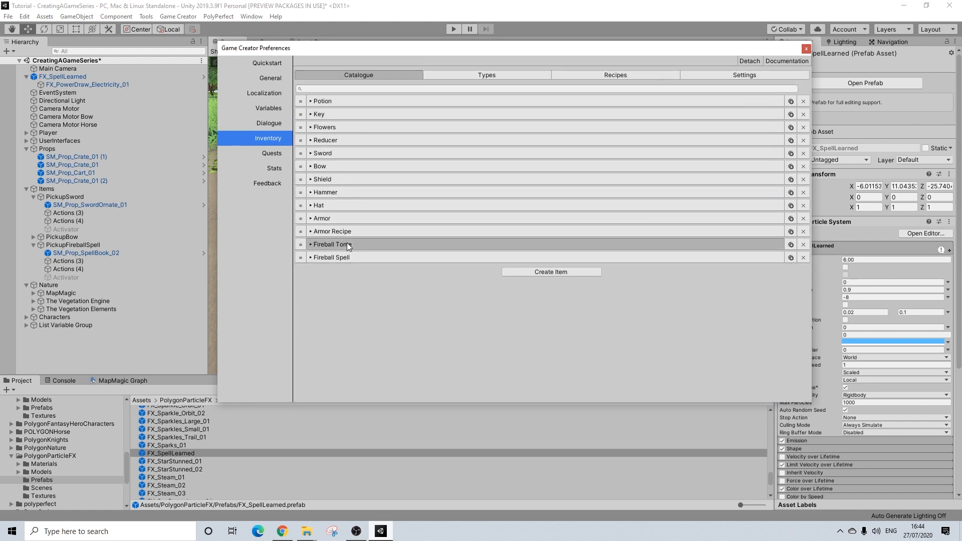
{"action": "left_click", "coordinate": [762, 245]}
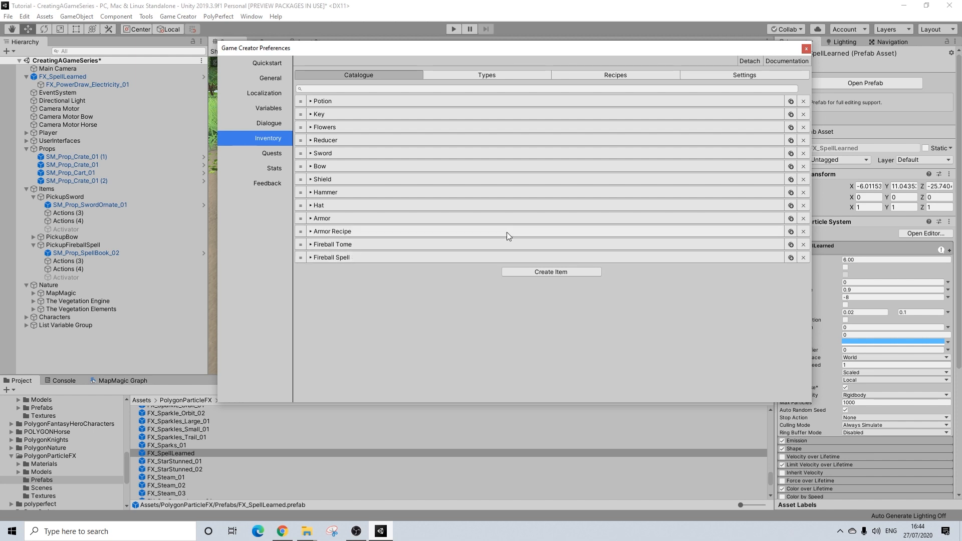
{"action": "left_click", "coordinate": [807, 48]}
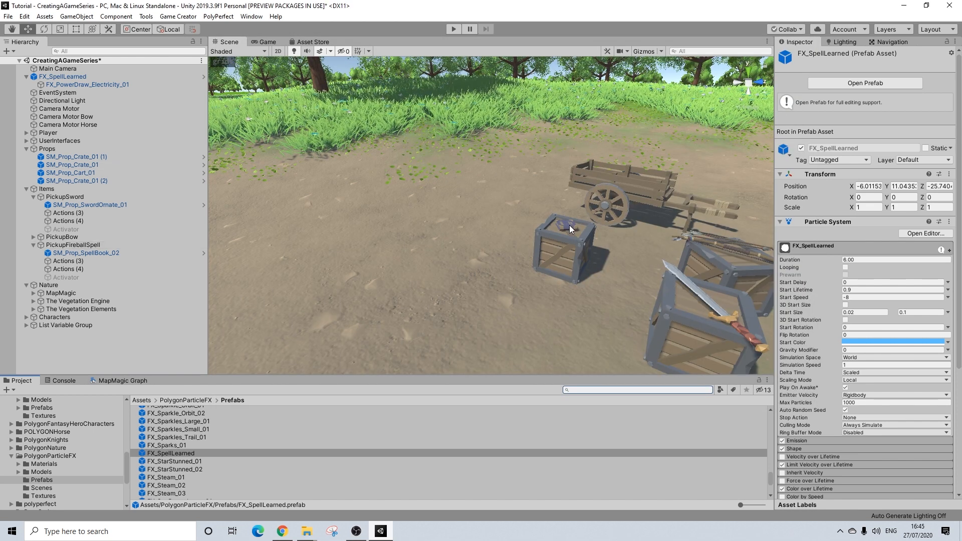
Set the item holder of PickupFireballSpell's add-item action to Fireball Tome.
{"action": "left_click", "coordinate": [75, 245]}
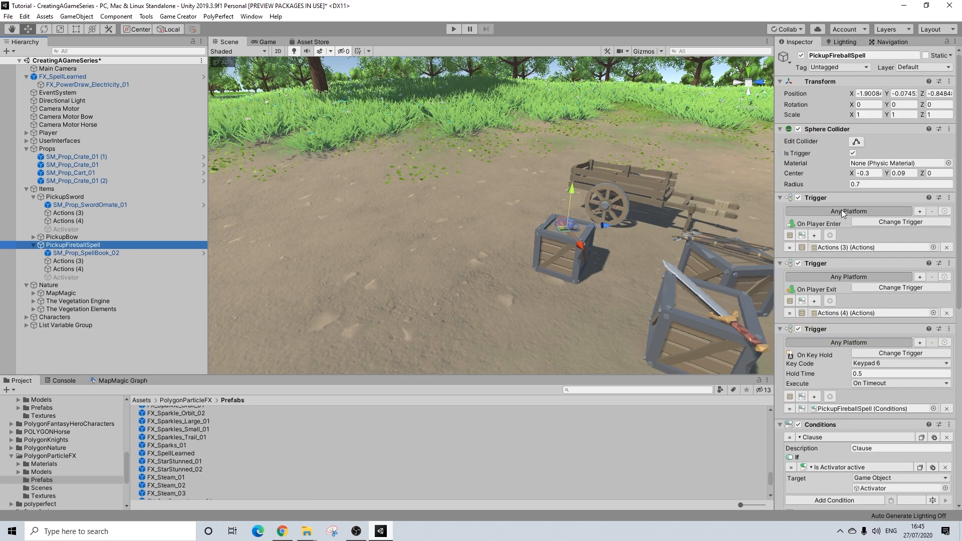
{"action": "scroll", "coordinate": [848, 226], "scroll_direction": "down", "scroll_amount": 5}
{"action": "scroll", "coordinate": [867, 291], "scroll_direction": "down", "scroll_amount": 5}
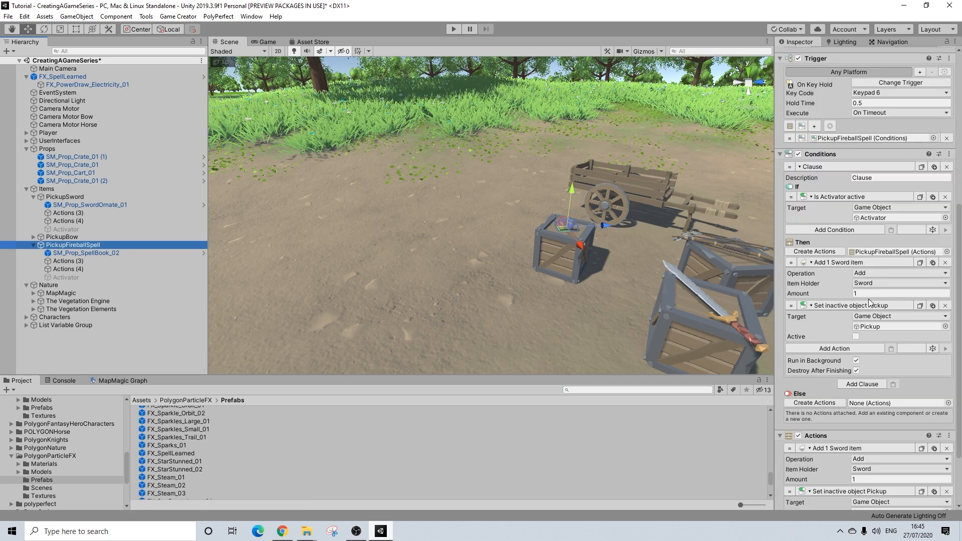
{"action": "scroll", "coordinate": [870, 303], "scroll_direction": "down", "scroll_amount": 3}
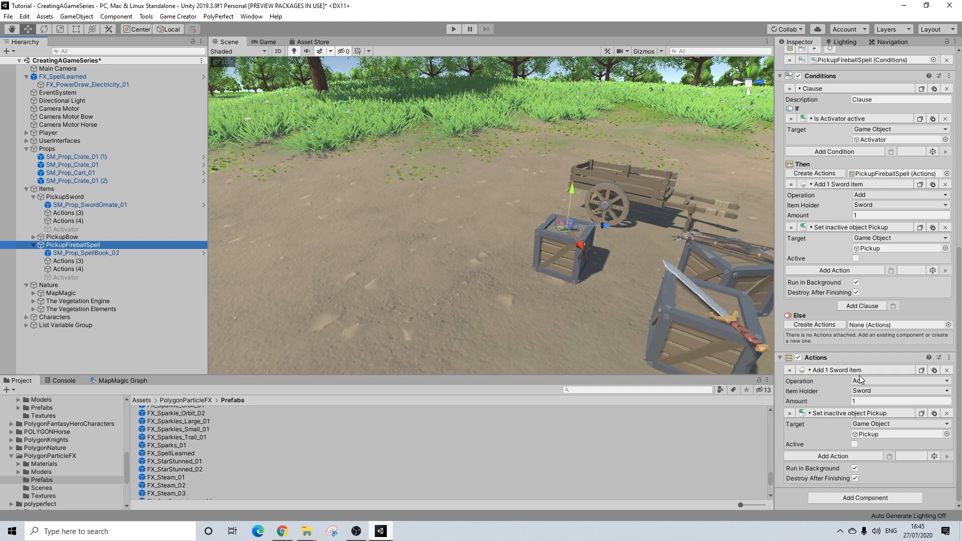
{"action": "left_click", "coordinate": [879, 391]}
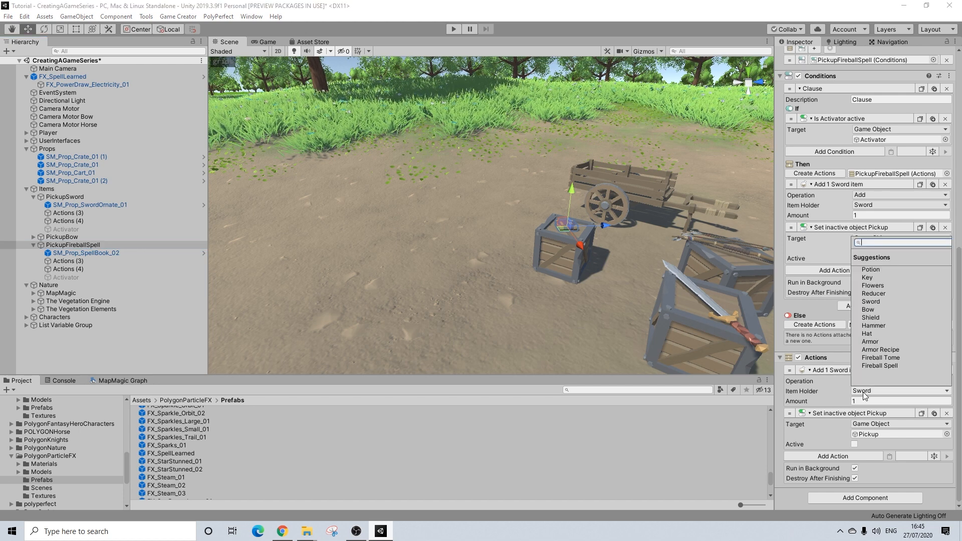
{"action": "left_click", "coordinate": [873, 358]}
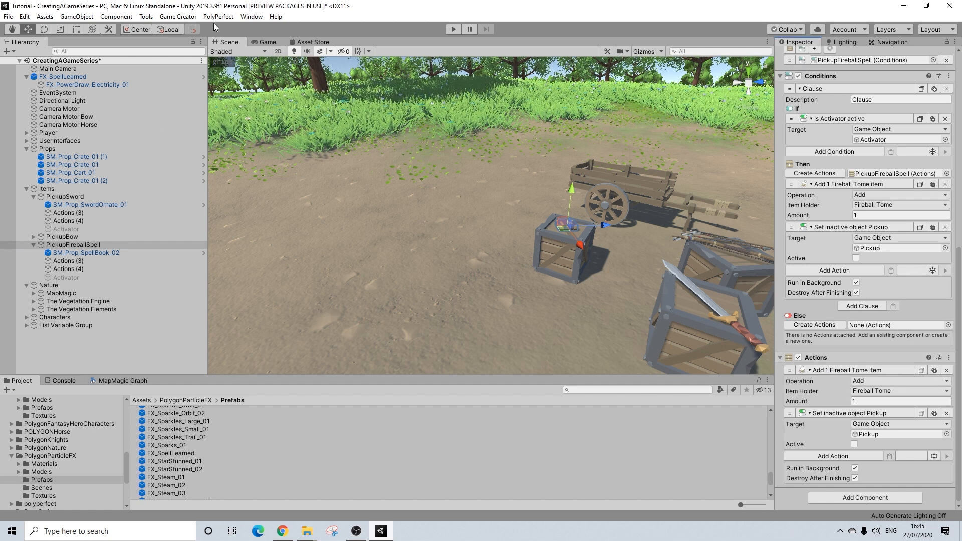
Reopen the Game Creator preferences and add an Item action to the Fireball Tome's on-click actions.
{"action": "left_click", "coordinate": [178, 16]}
{"action": "left_click", "coordinate": [197, 77]}
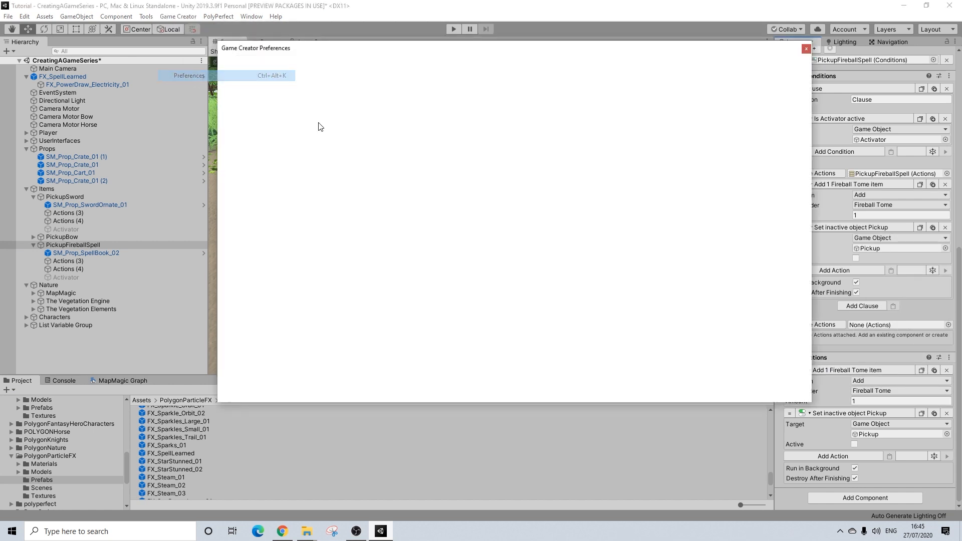
{"action": "left_click", "coordinate": [360, 246]}
{"action": "scroll", "coordinate": [408, 306], "scroll_direction": "down", "scroll_amount": 3}
{"action": "scroll", "coordinate": [409, 306], "scroll_direction": "down", "scroll_amount": 3}
{"action": "left_click", "coordinate": [361, 312]}
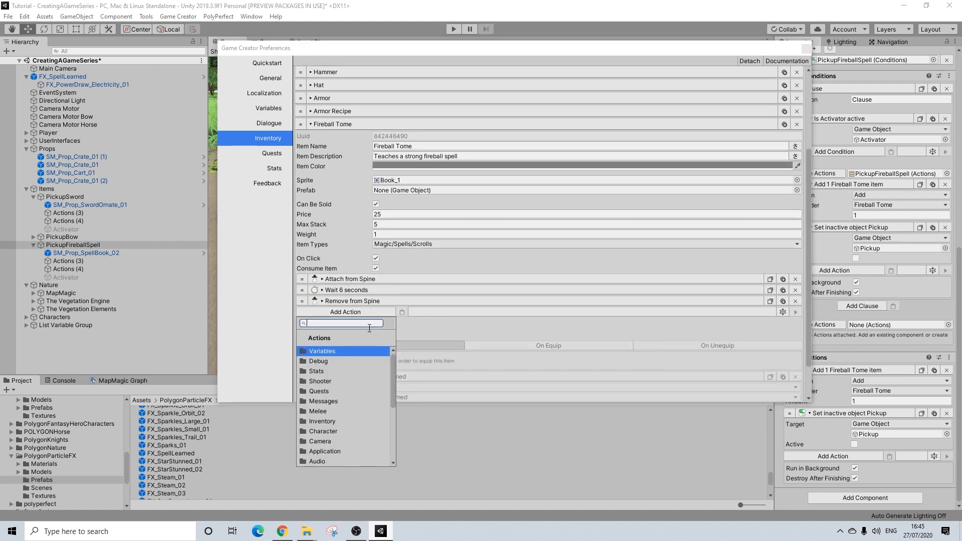
{"action": "type", "text": "ad"}
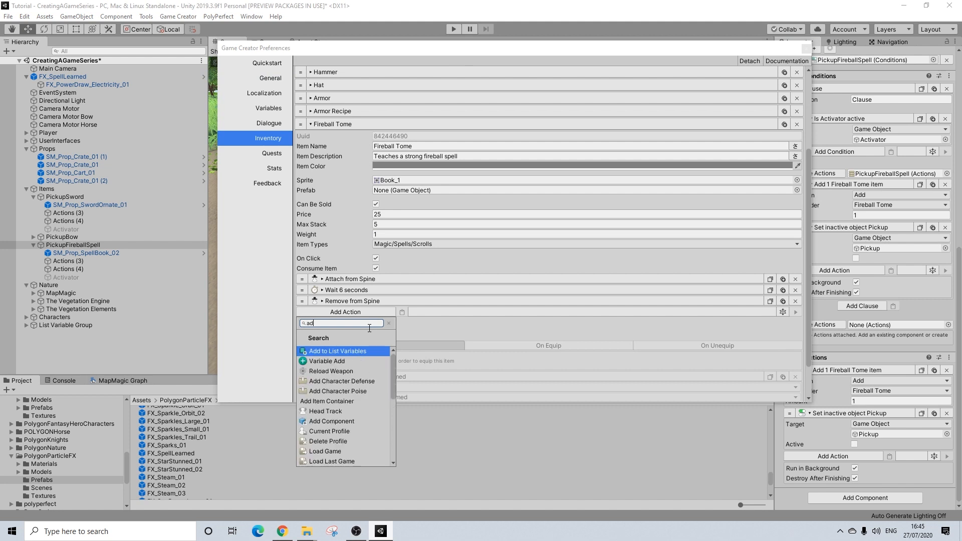
{"action": "type", "text": "dtime"}
{"action": "key", "text": "BackSpace"}
{"action": "key", "text": "BackSpace"}
{"action": "key", "text": "BackSpace"}
{"action": "key", "text": "BackSpace"}
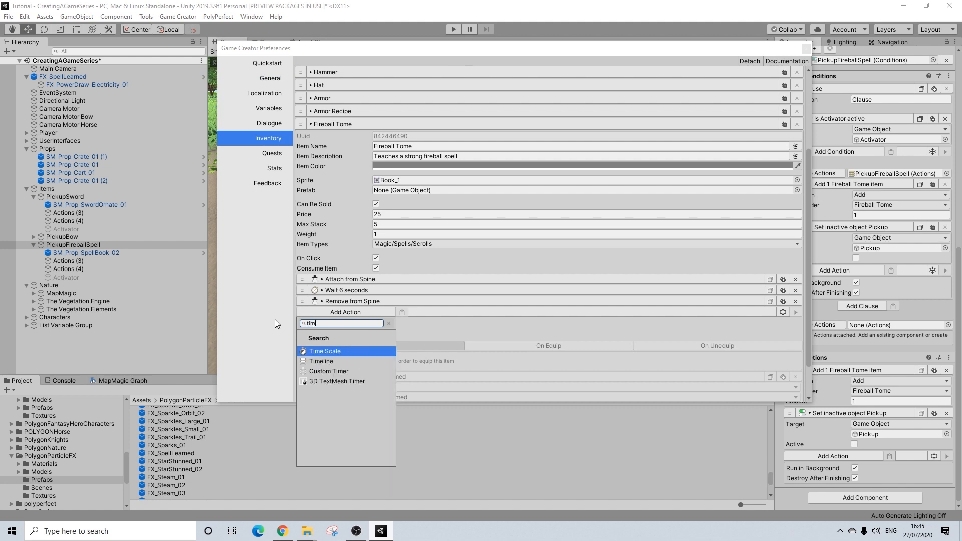
{"action": "type", "text": "l"}
{"action": "type", "text": "tem"}
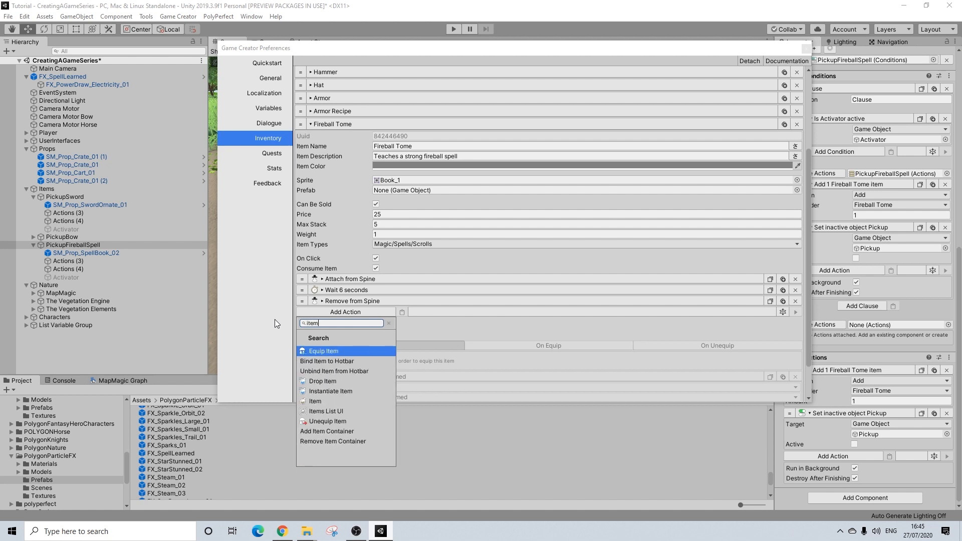
{"action": "left_click", "coordinate": [316, 401]}
Make the new action add a Fireball Spell, place it before Attach from Spine, and close the preferences.
{"action": "left_click", "coordinate": [403, 332]}
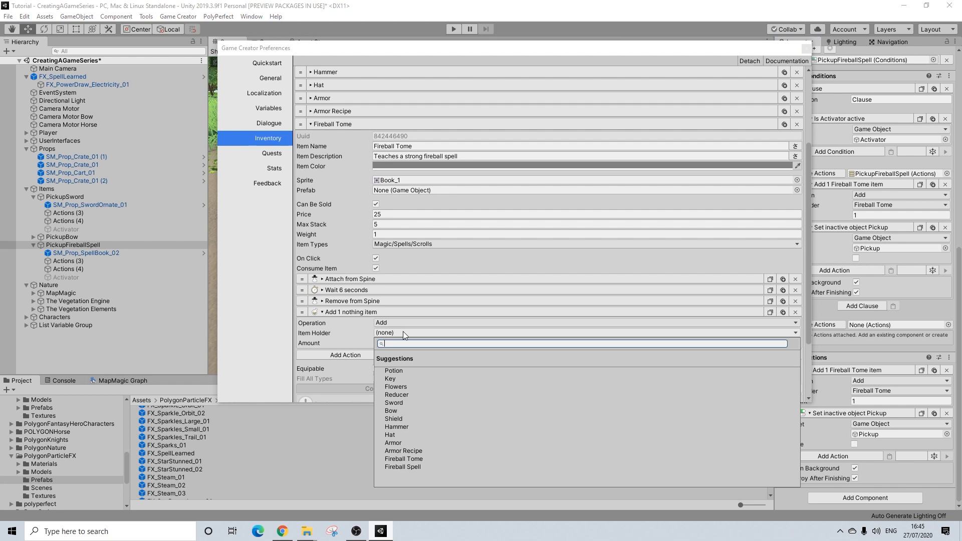
{"action": "left_click", "coordinate": [404, 467]}
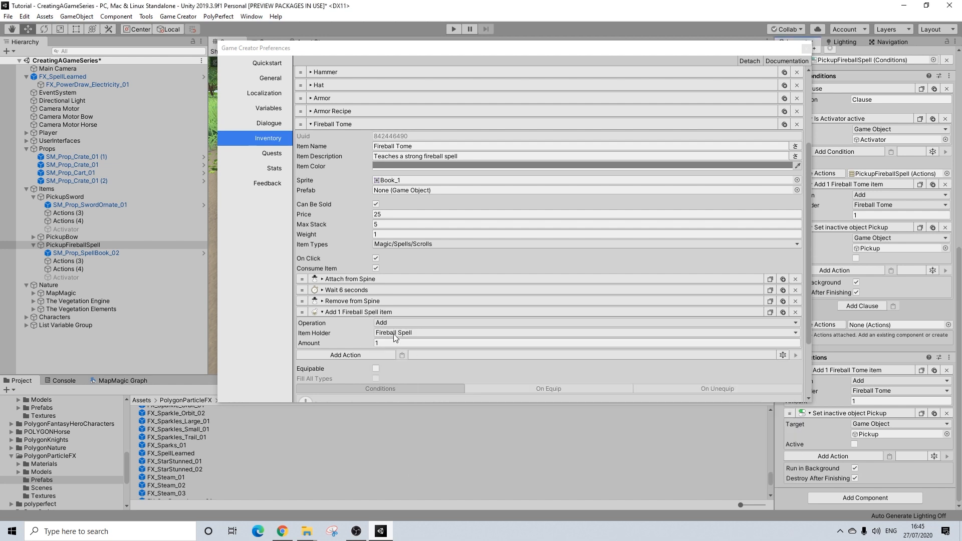
{"action": "left_click_drag", "start_coordinate": [303, 312], "coordinate": [303, 277]}
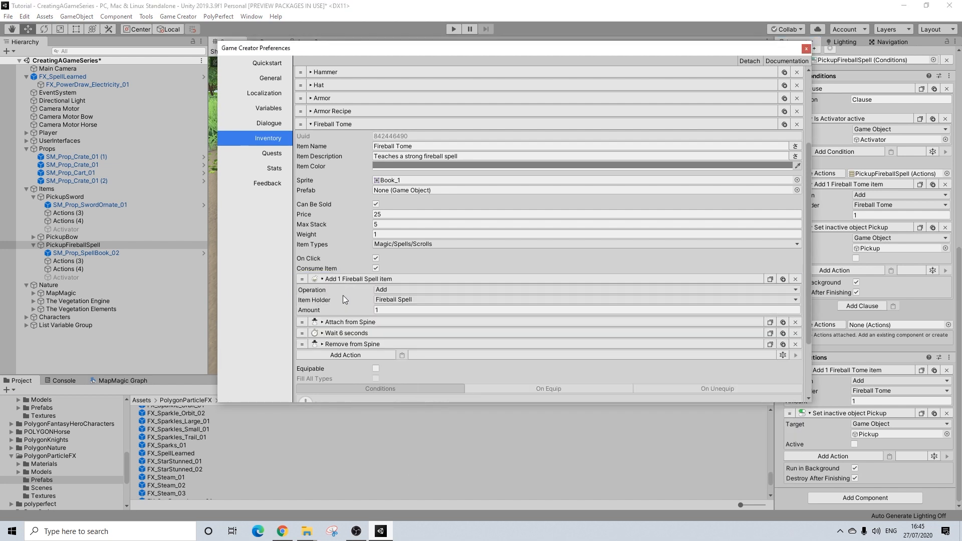
{"action": "left_click", "coordinate": [344, 279]}
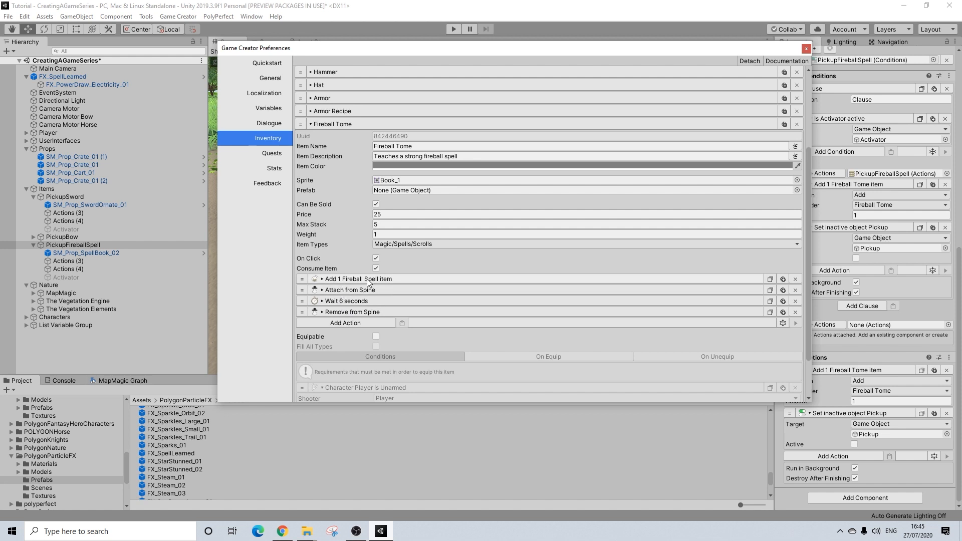
{"action": "left_click", "coordinate": [352, 279]}
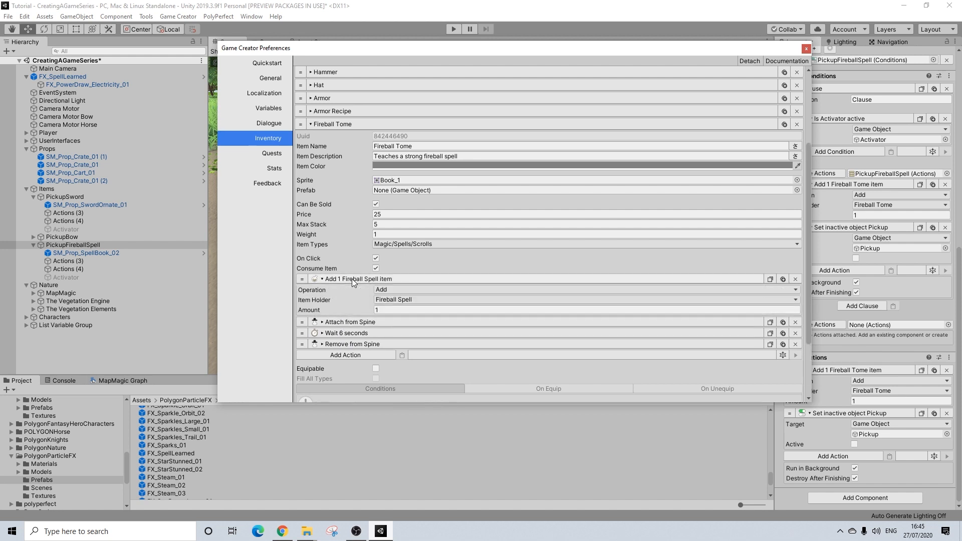
{"action": "left_click", "coordinate": [352, 278]}
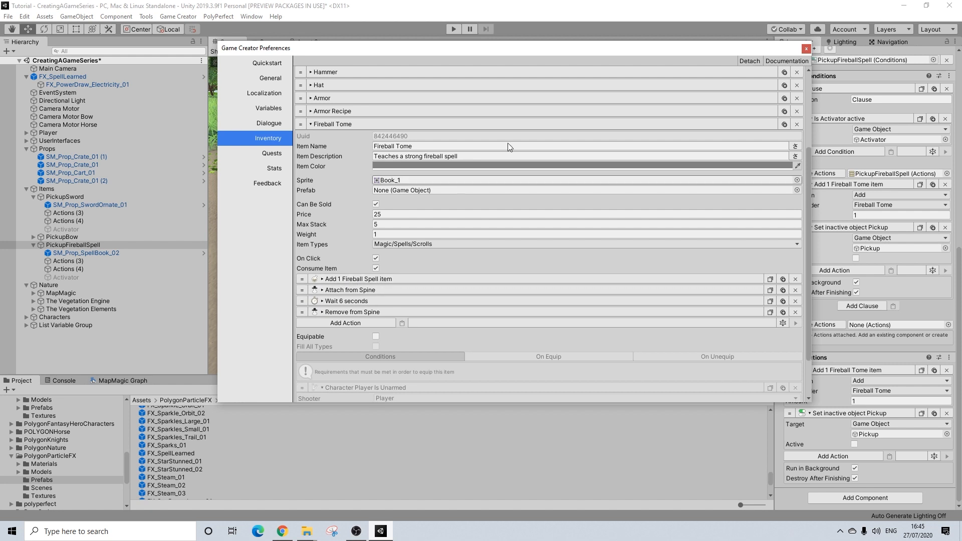
{"action": "left_click", "coordinate": [806, 50]}
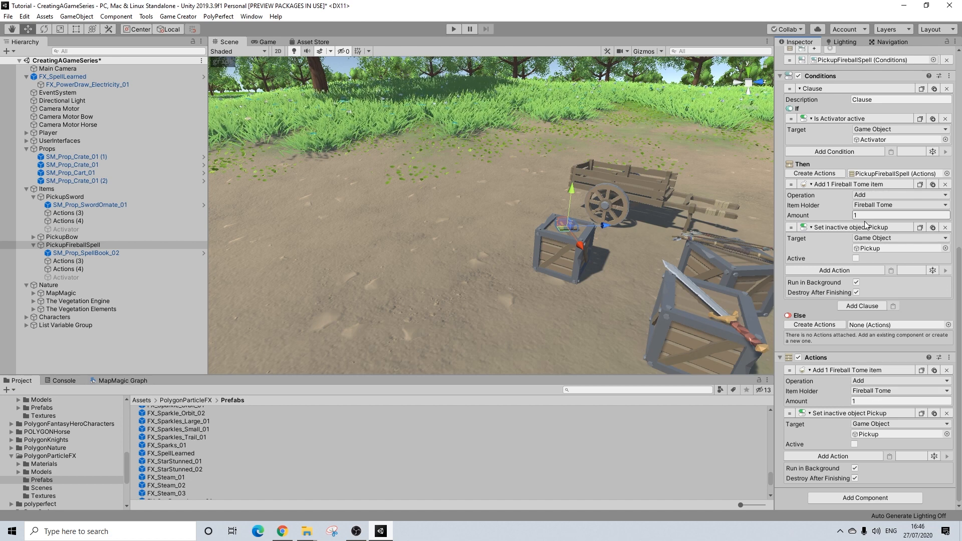
Review PickupFireballSpell's triggers and conditions, its child Actions (3), Actions (4) and Activator objects, and the book in the scene.
{"action": "scroll", "coordinate": [865, 225], "scroll_direction": "up", "scroll_amount": 5}
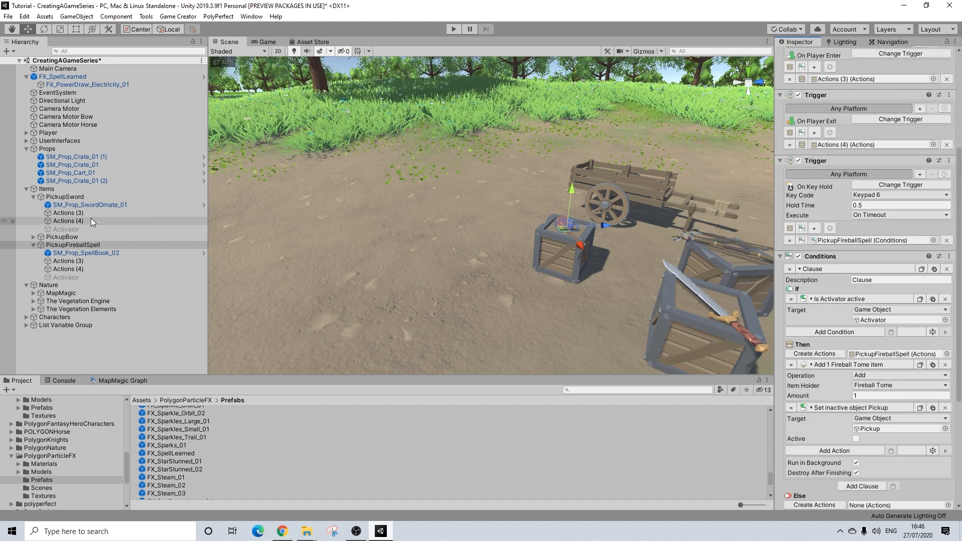
{"action": "left_click", "coordinate": [65, 260]}
{"action": "left_click", "coordinate": [65, 271]}
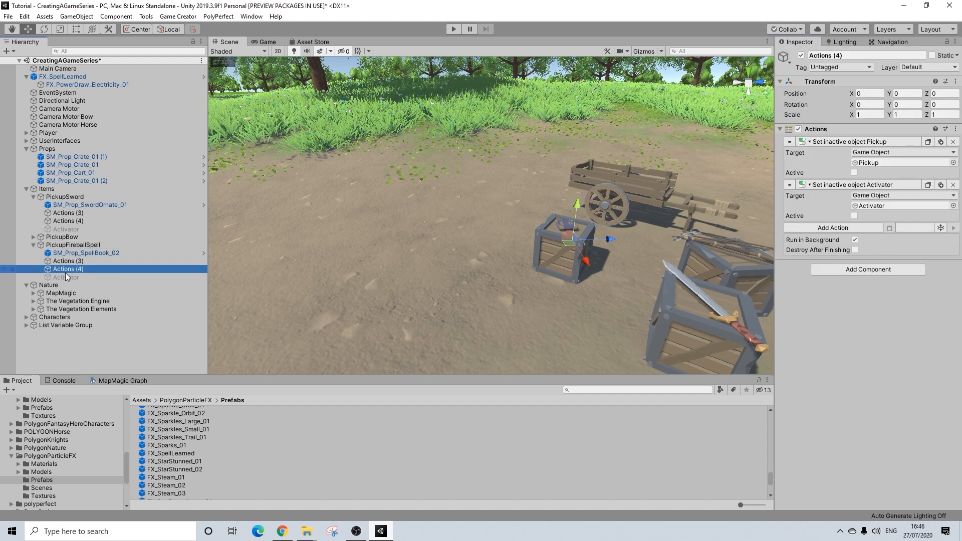
{"action": "left_click", "coordinate": [65, 276]}
{"action": "left_click", "coordinate": [73, 245]}
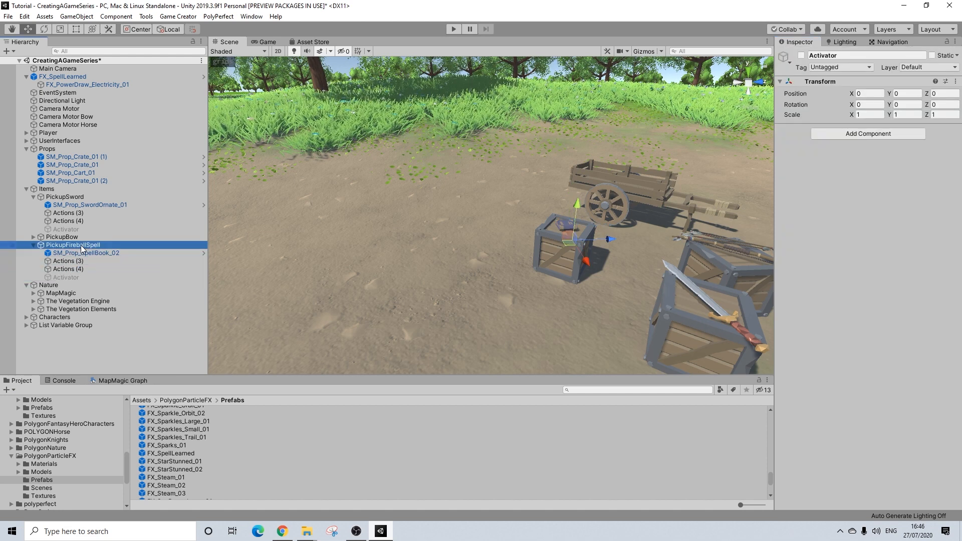
{"action": "middle_click_drag", "start_coordinate": [592, 236], "coordinate": [465, 251]}
{"action": "scroll", "coordinate": [449, 229], "scroll_direction": "up", "scroll_amount": 4}
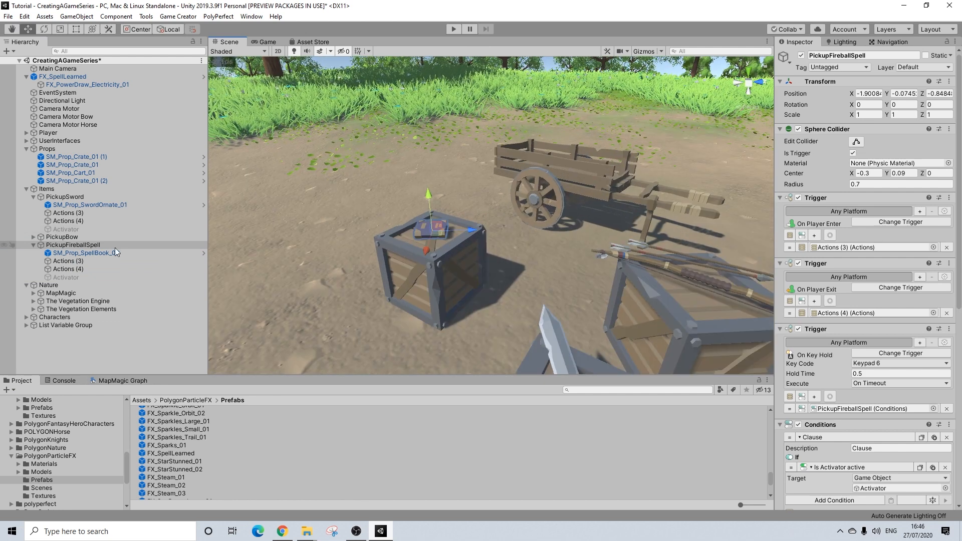
{"action": "scroll", "coordinate": [919, 318], "scroll_direction": "down", "scroll_amount": 4}
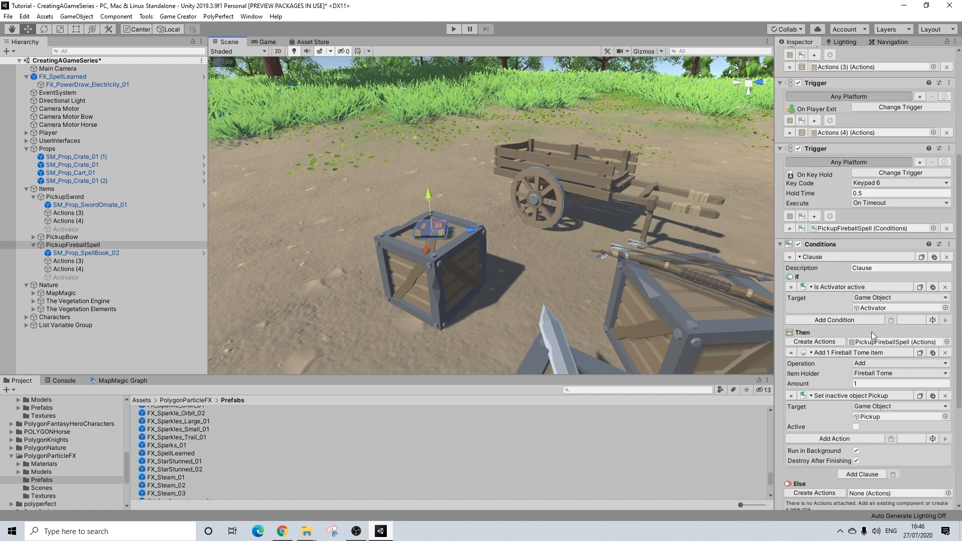
Collapse PickupFireballSpell and PickupSword, as well as the Items and Nature groups, in the scene hierarchy.
{"action": "double_click", "coordinate": [32, 244]}
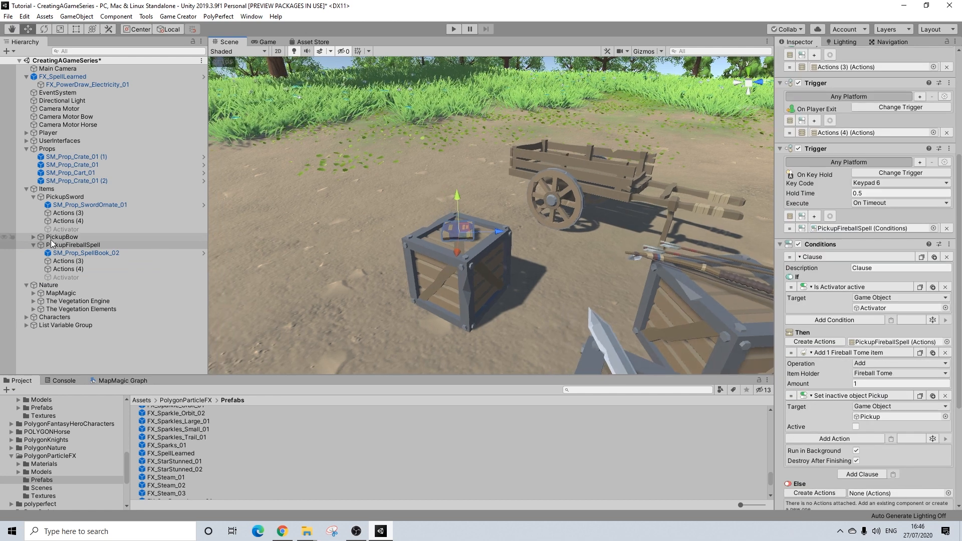
{"action": "left_click", "coordinate": [32, 244]}
{"action": "left_click", "coordinate": [34, 197]}
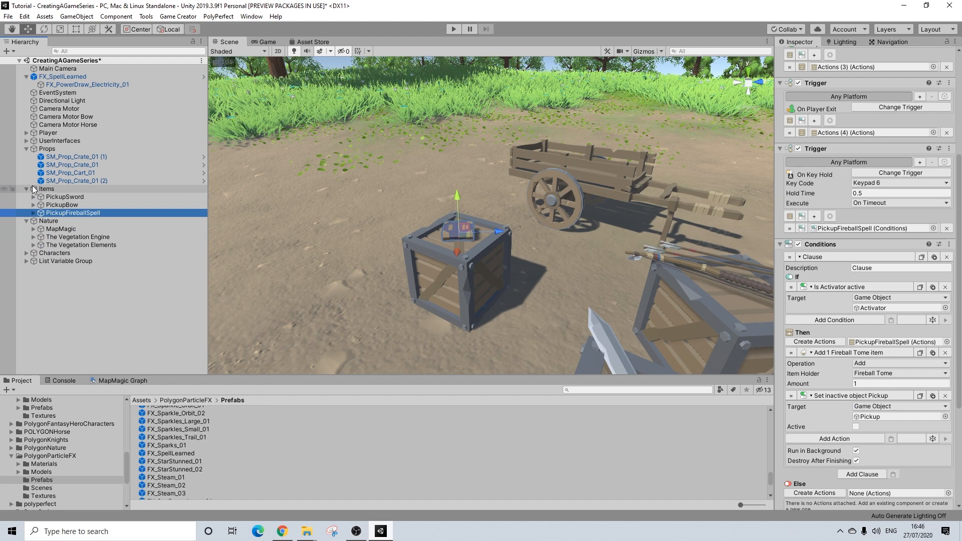
{"action": "left_click", "coordinate": [26, 189]}
{"action": "left_click", "coordinate": [26, 197]}
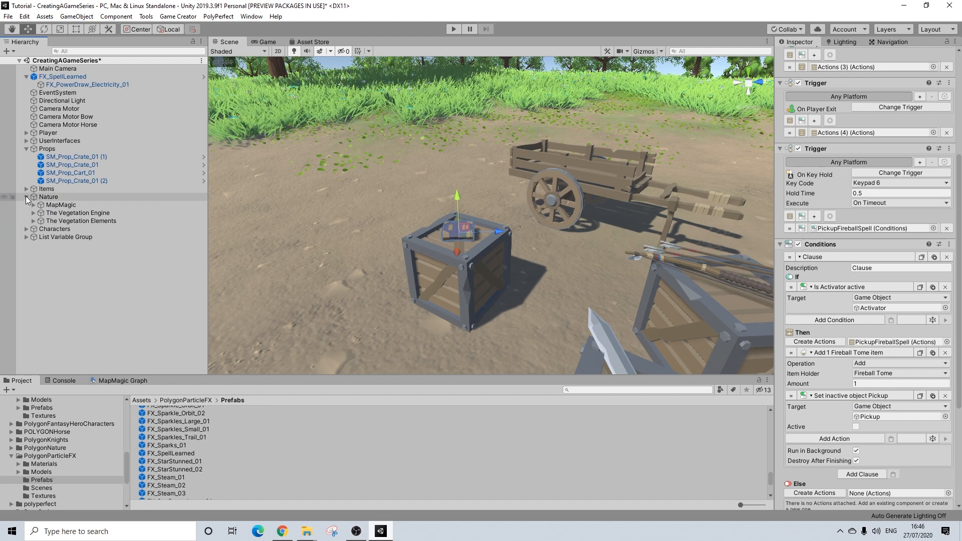
Collapse the Props group, expand UserInterfaces, and focus the scene view on the HUD canvas's row of hearts.
{"action": "left_click", "coordinate": [27, 148]}
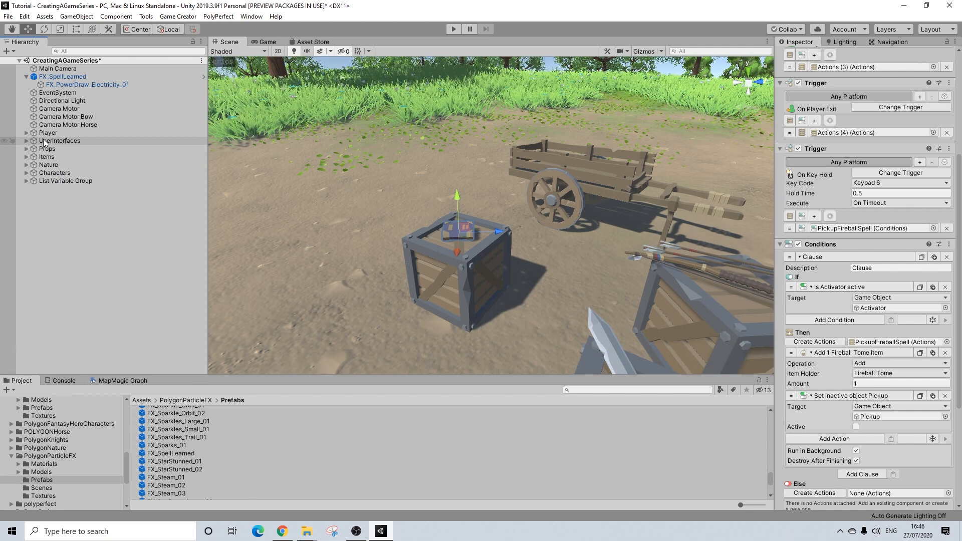
{"action": "left_click", "coordinate": [31, 141]}
{"action": "left_click", "coordinate": [27, 140]}
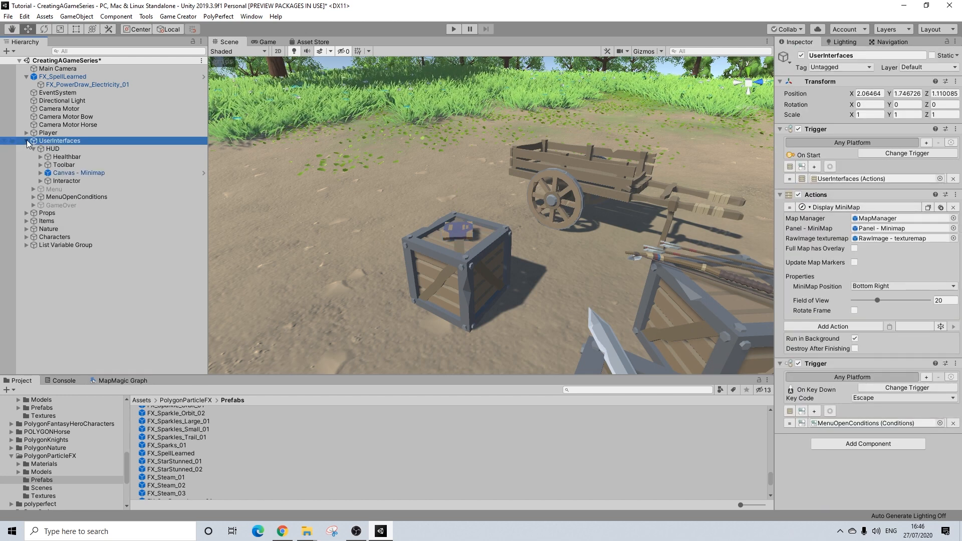
{"action": "left_click", "coordinate": [56, 150]}
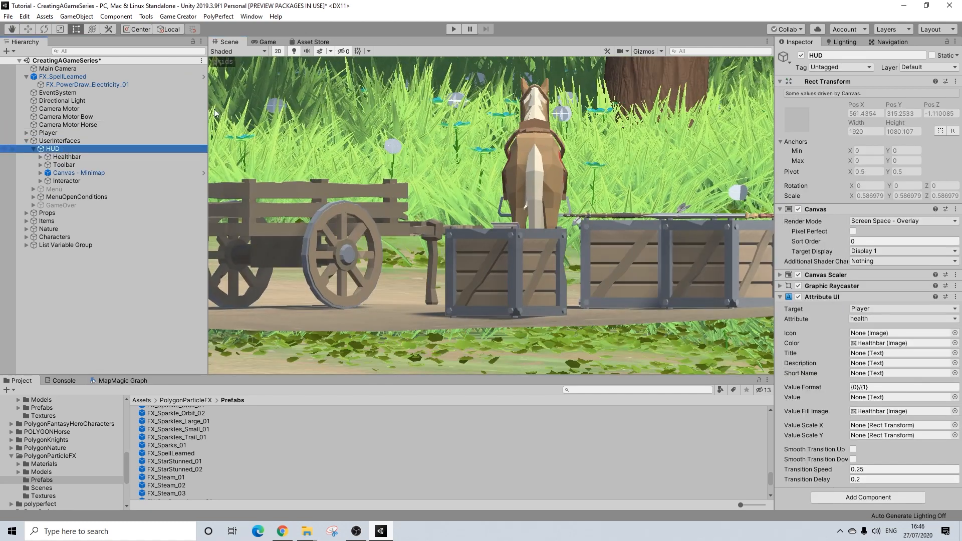
{"action": "left_click", "coordinate": [383, 48]}
{"action": "key", "text": "f"}
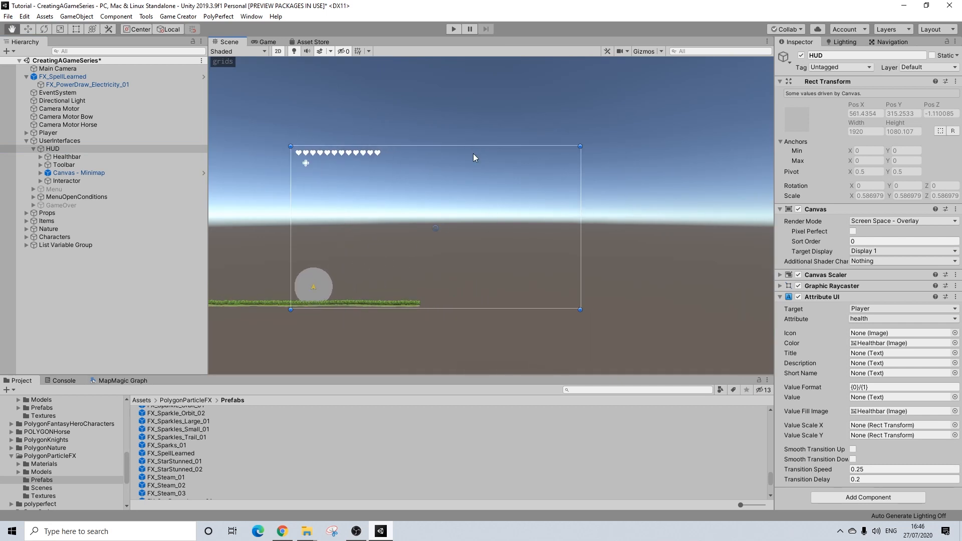
{"action": "scroll", "coordinate": [400, 184], "scroll_direction": "up", "scroll_amount": 5}
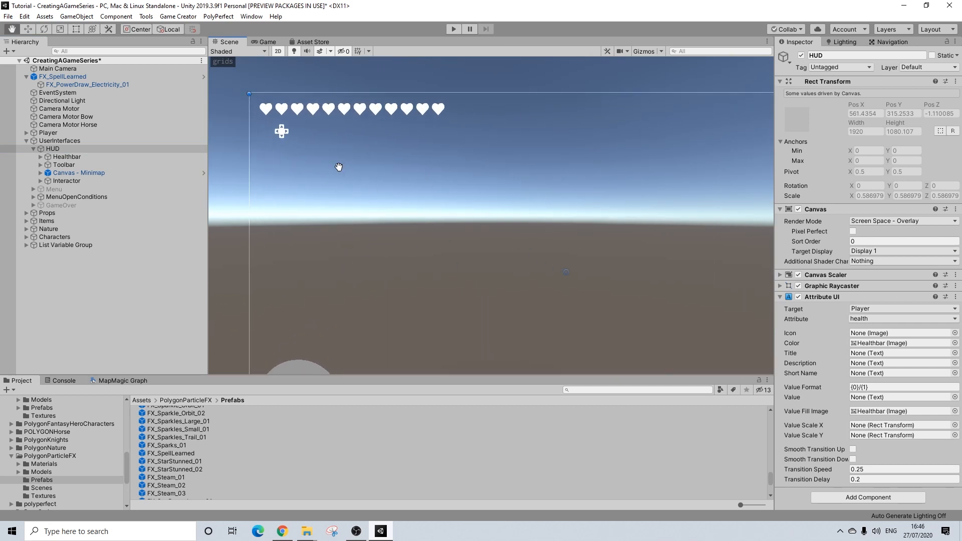
{"action": "middle_click_drag", "start_coordinate": [399, 188], "coordinate": [387, 211]}
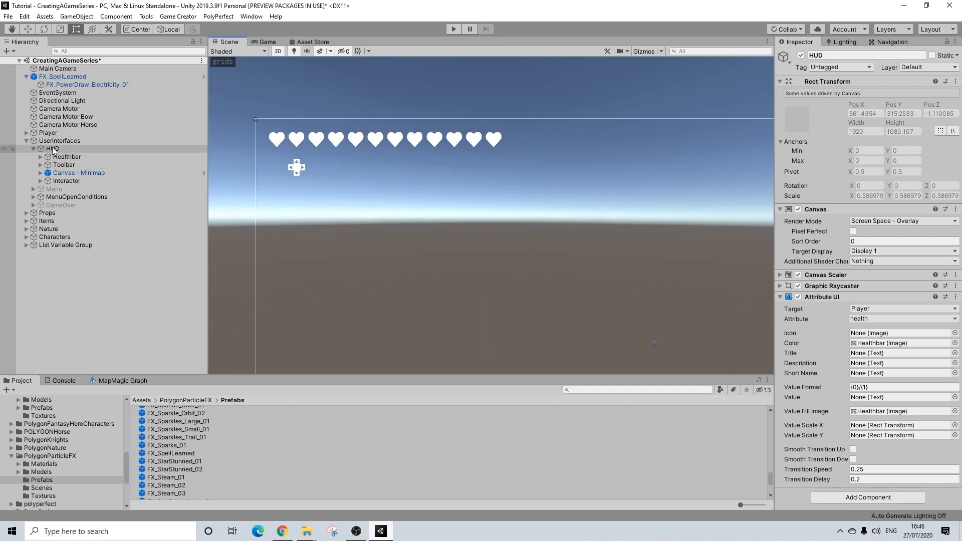
Duplicate the HUD's Healthbar, place the copy directly beneath the original in the hierarchy, and rename it Manabar.
{"action": "left_click", "coordinate": [68, 157]}
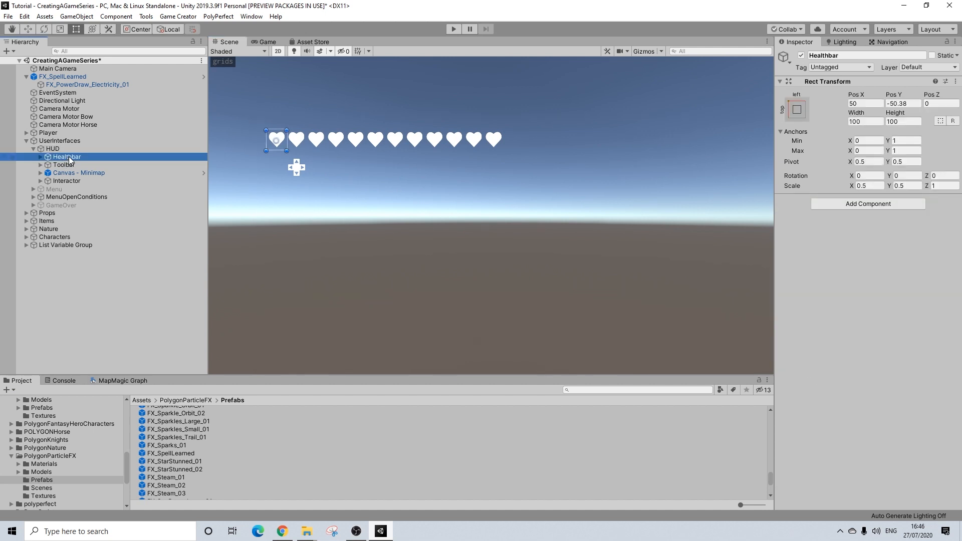
{"action": "key", "text": "ctrl+d"}
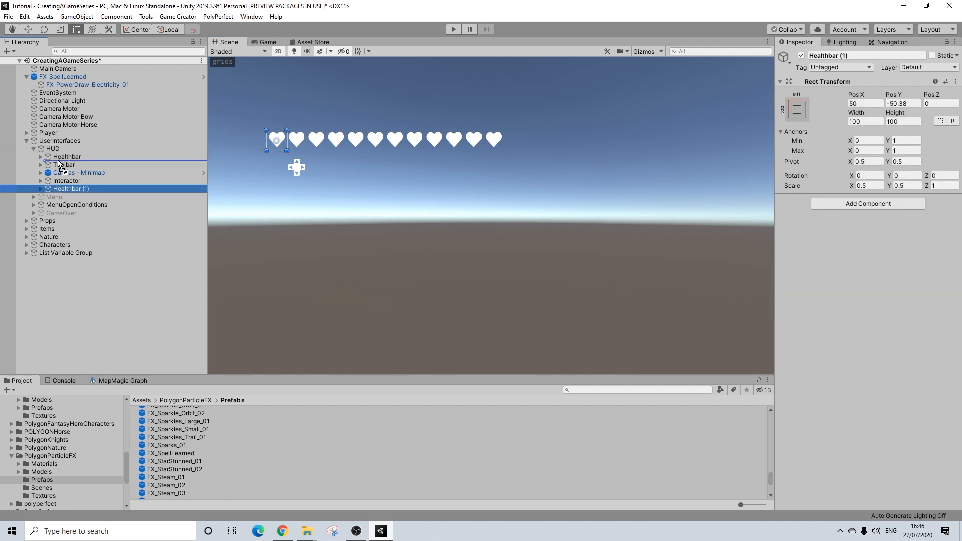
{"action": "left_click", "coordinate": [854, 55]}
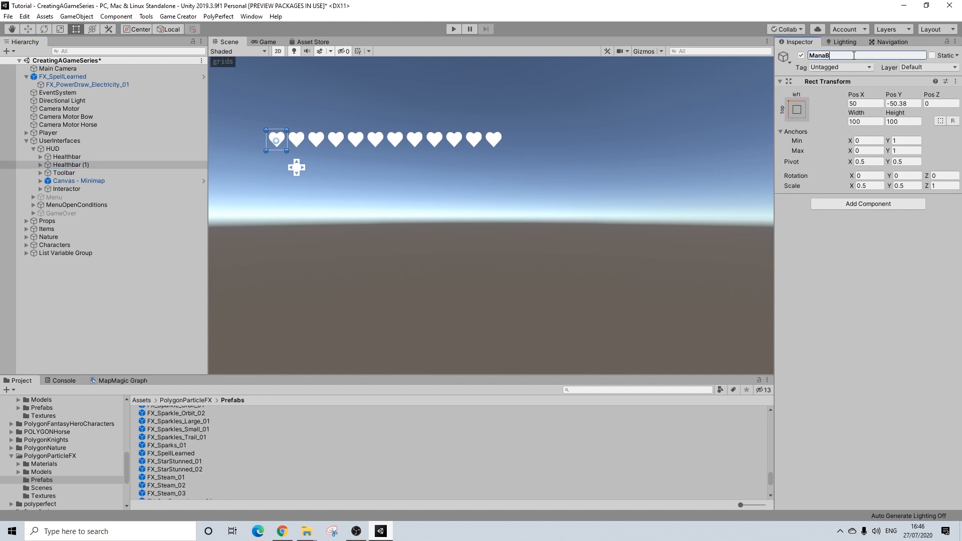
Rename the new Manabar group's child objects Healthbardelay and Healthbar to Manabardelay and Manabar.
{"action": "left_click", "coordinate": [41, 164]}
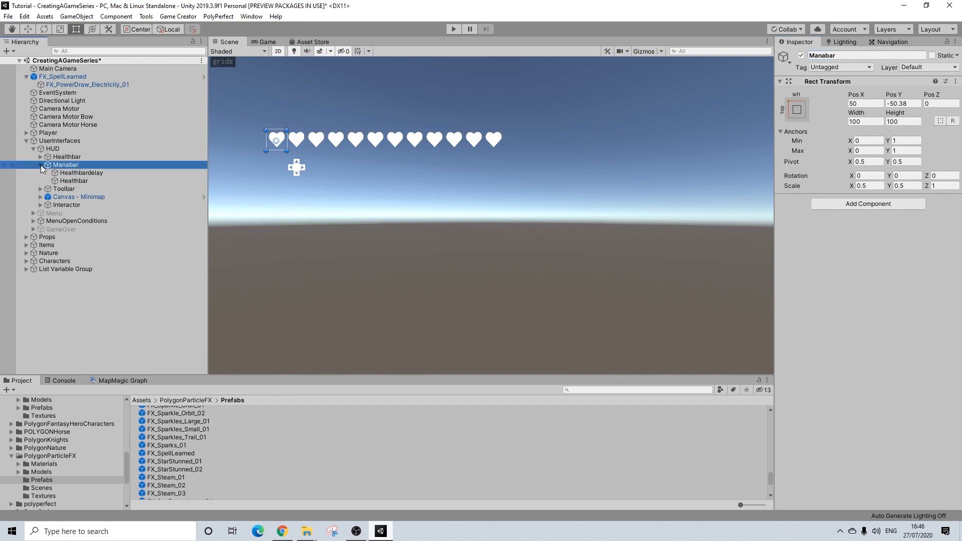
{"action": "left_click", "coordinate": [67, 173]}
{"action": "left_click_drag", "start_coordinate": [830, 55], "coordinate": [770, 53]}
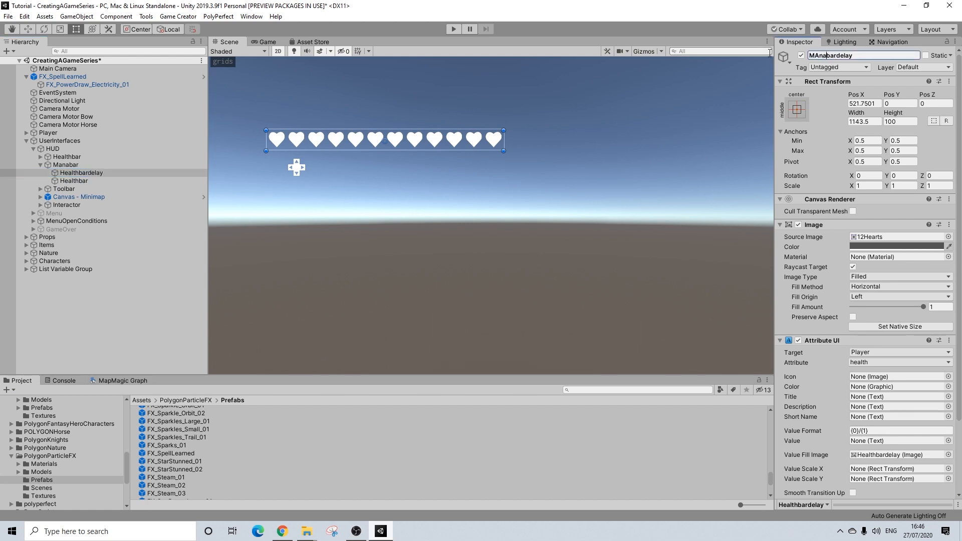
{"action": "type", "text": "Mana"}
{"action": "key", "text": "Return"}
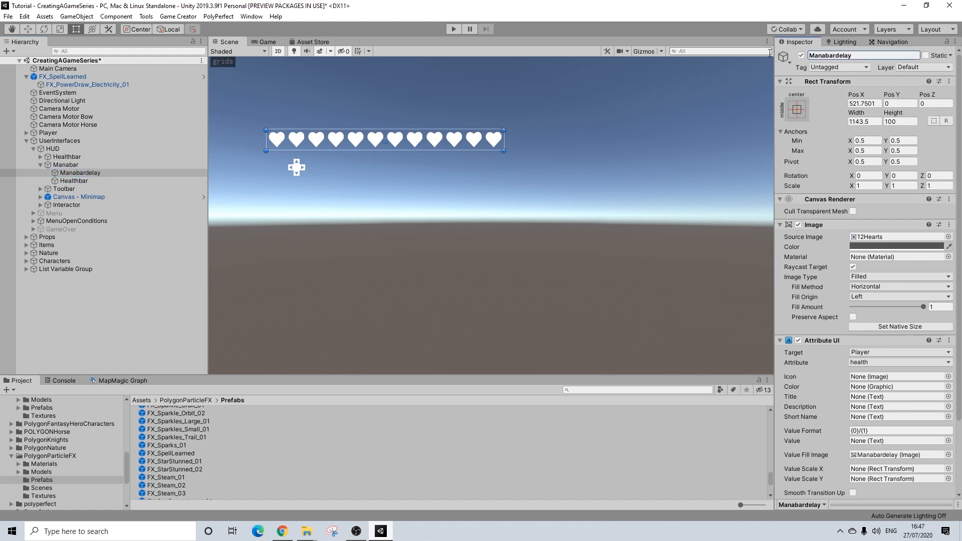
{"action": "left_click", "coordinate": [80, 181]}
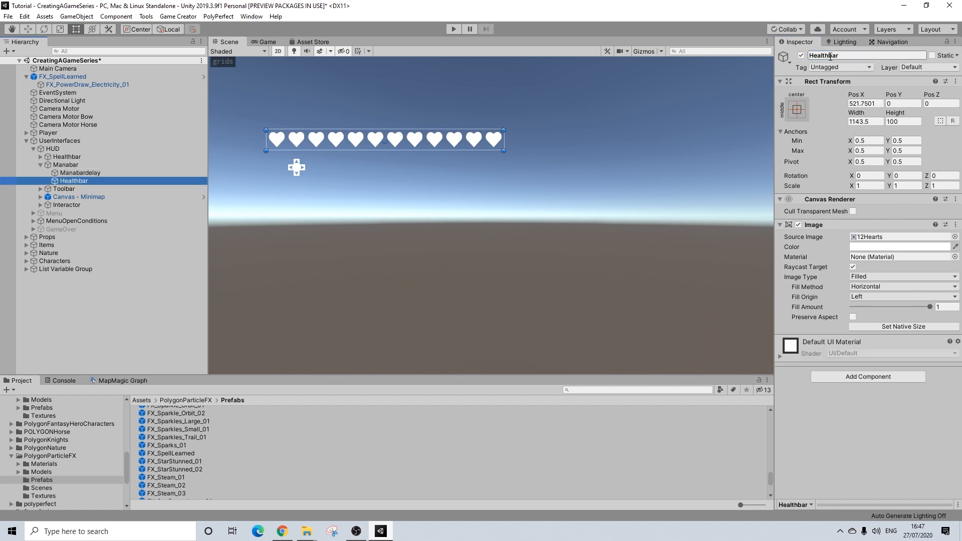
{"action": "left_click_drag", "start_coordinate": [830, 56], "coordinate": [763, 60]}
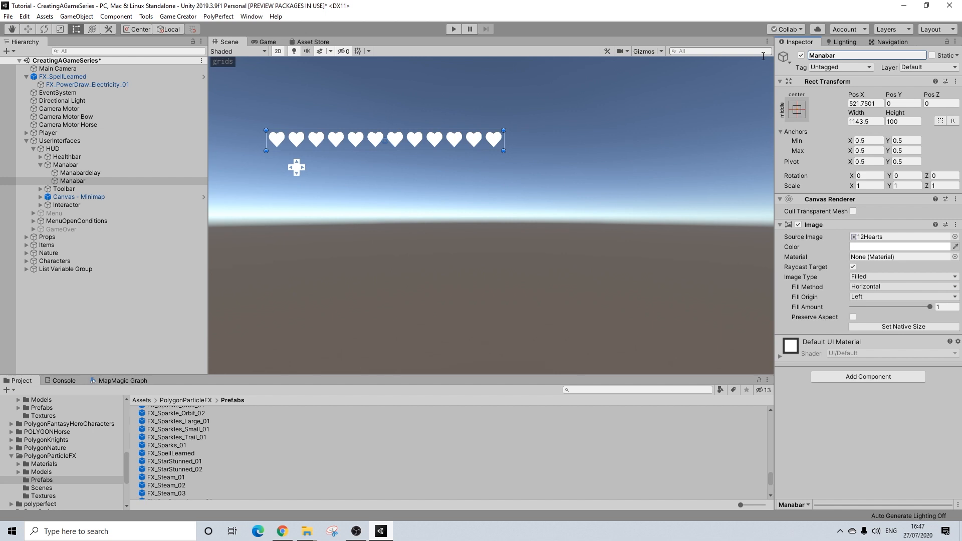
Set the attribute of Manabardelay's Attribute UI component to mana.
{"action": "left_click", "coordinate": [92, 173]}
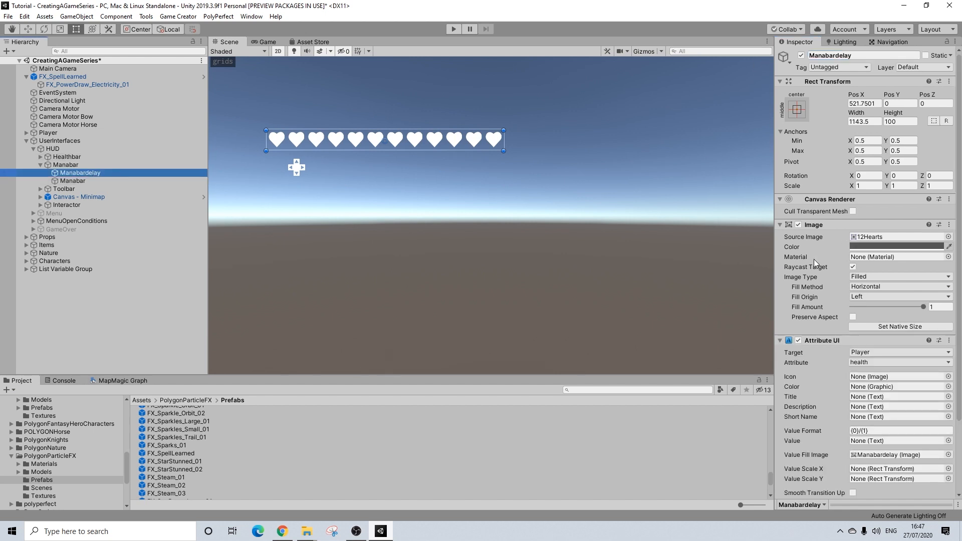
{"action": "left_click", "coordinate": [882, 363]}
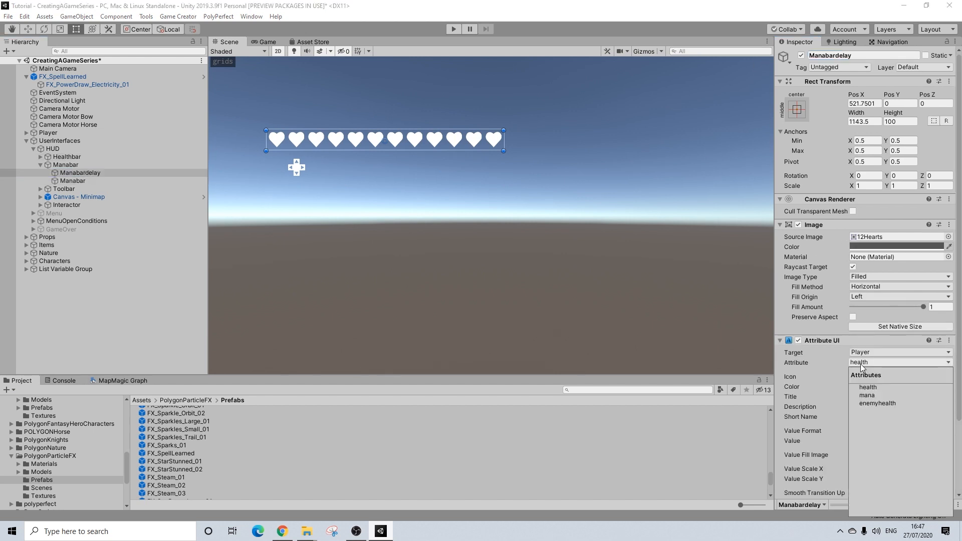
{"action": "left_click", "coordinate": [869, 396]}
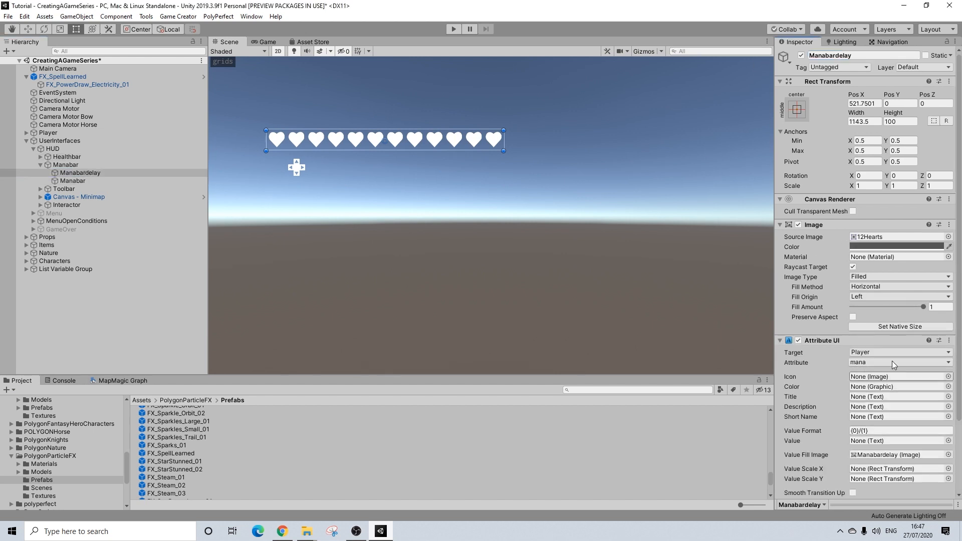
Add a second Attribute UI component to HUD for the mana attribute, using the Manabar image for Color and Value Fill Image.
{"action": "left_click", "coordinate": [71, 164]}
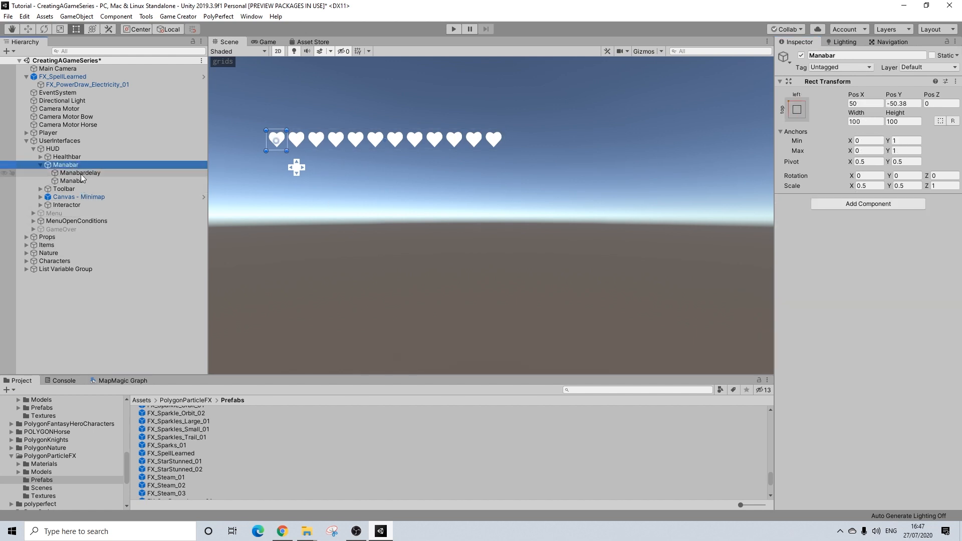
{"action": "left_click", "coordinate": [53, 148]}
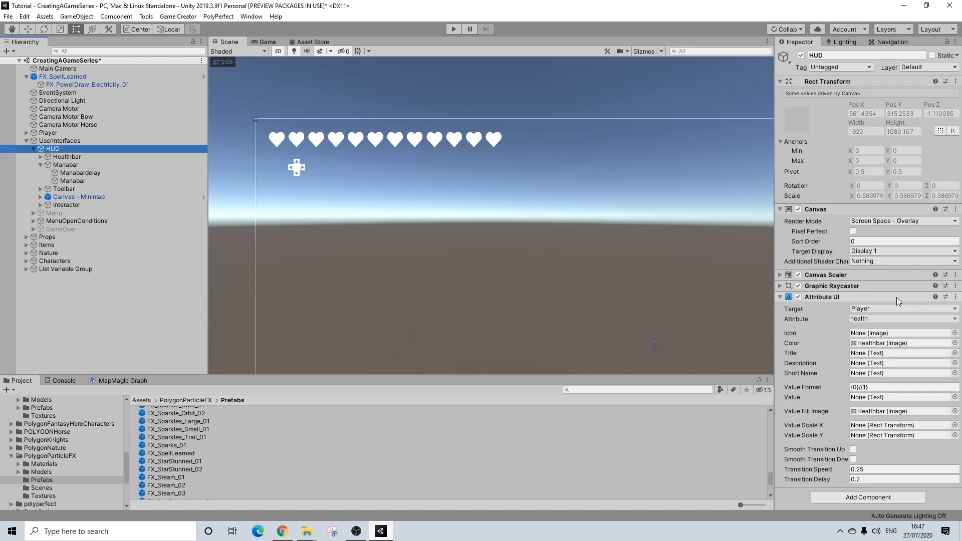
{"action": "left_click", "coordinate": [850, 498]}
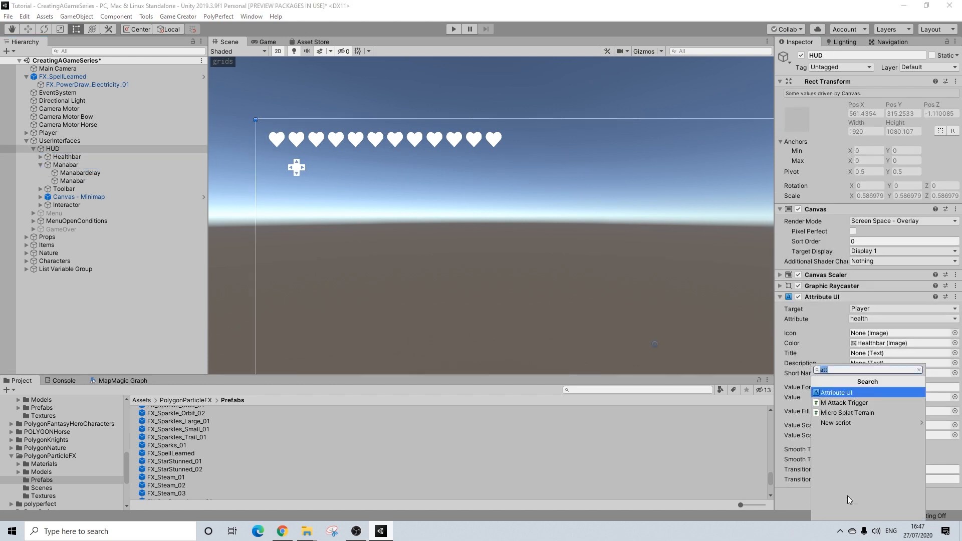
{"action": "left_click", "coordinate": [835, 393]}
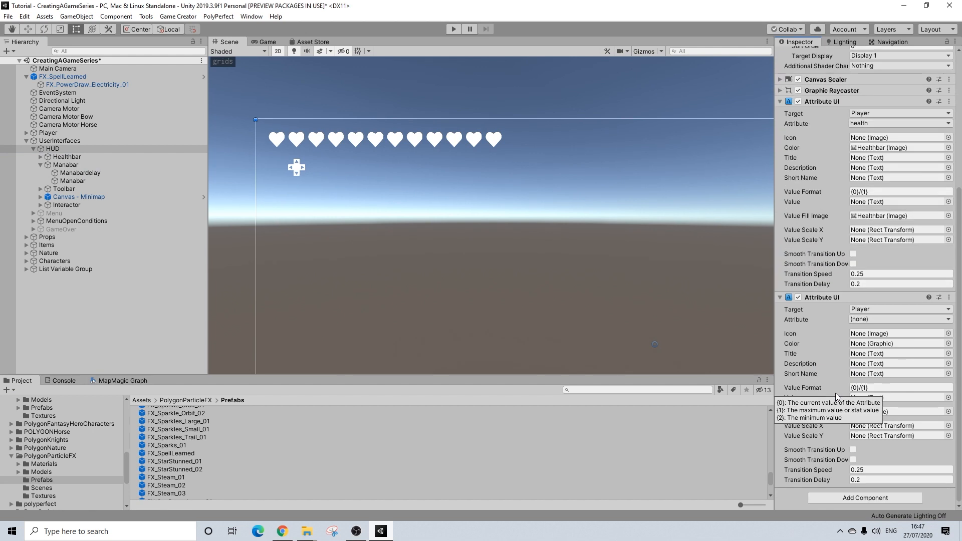
{"action": "left_click", "coordinate": [875, 320]}
{"action": "left_click", "coordinate": [867, 353]}
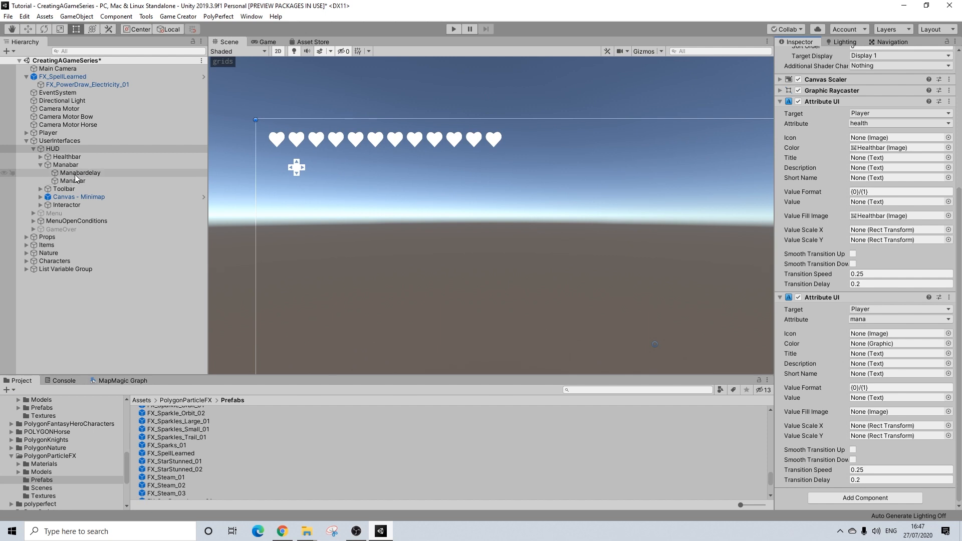
{"action": "left_click_drag", "start_coordinate": [69, 182], "coordinate": [874, 353]}
{"action": "left_click_drag", "start_coordinate": [73, 185], "coordinate": [875, 412]}
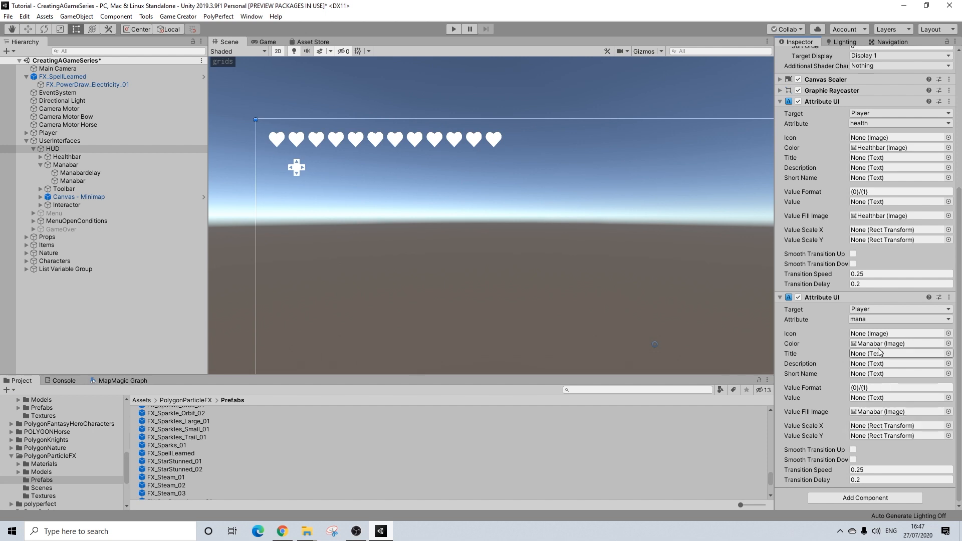
Review the component settings of the Manabar group and its Manabardelay and Manabar images.
{"action": "left_click", "coordinate": [73, 180]}
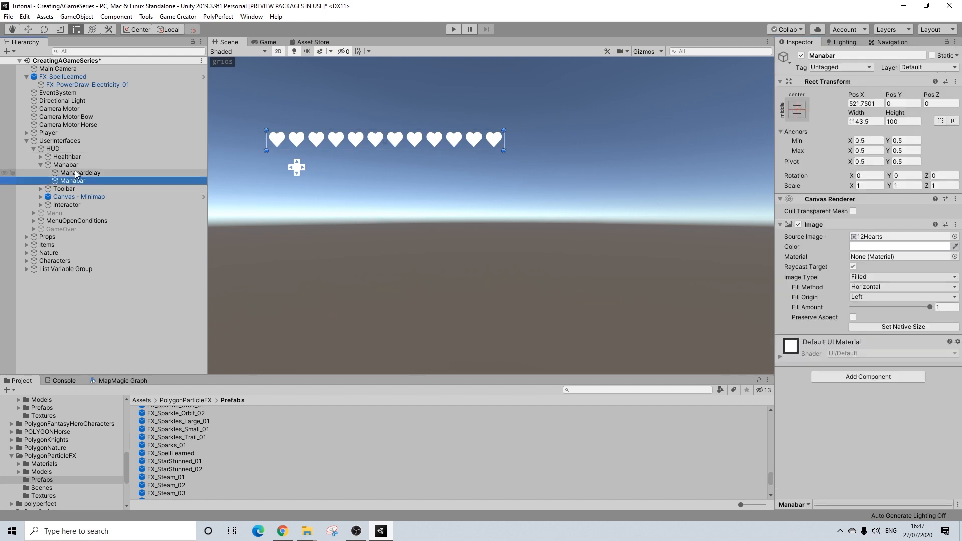
{"action": "left_click", "coordinate": [76, 173]}
{"action": "left_click", "coordinate": [61, 166]}
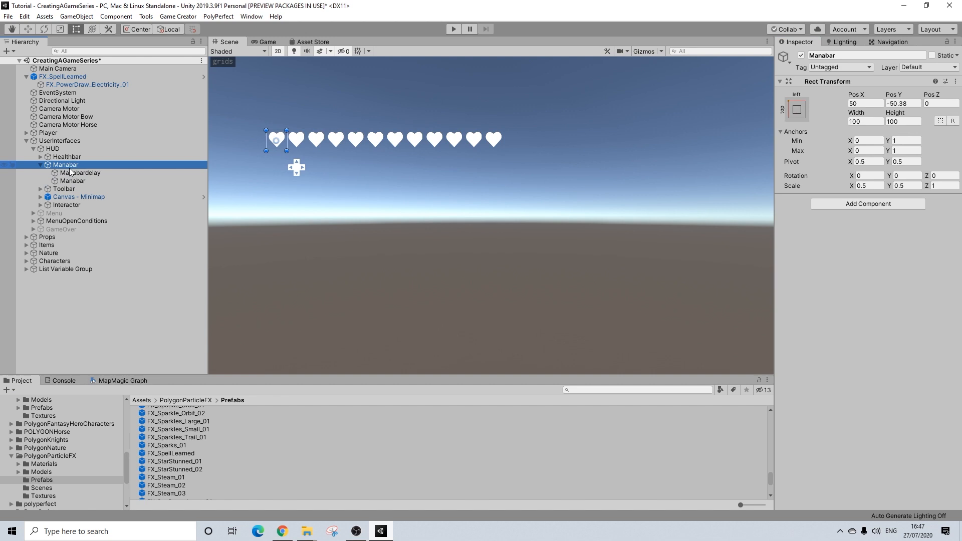
{"action": "left_click", "coordinate": [76, 173]}
{"action": "left_click", "coordinate": [72, 180]}
{"action": "left_click", "coordinate": [71, 174]}
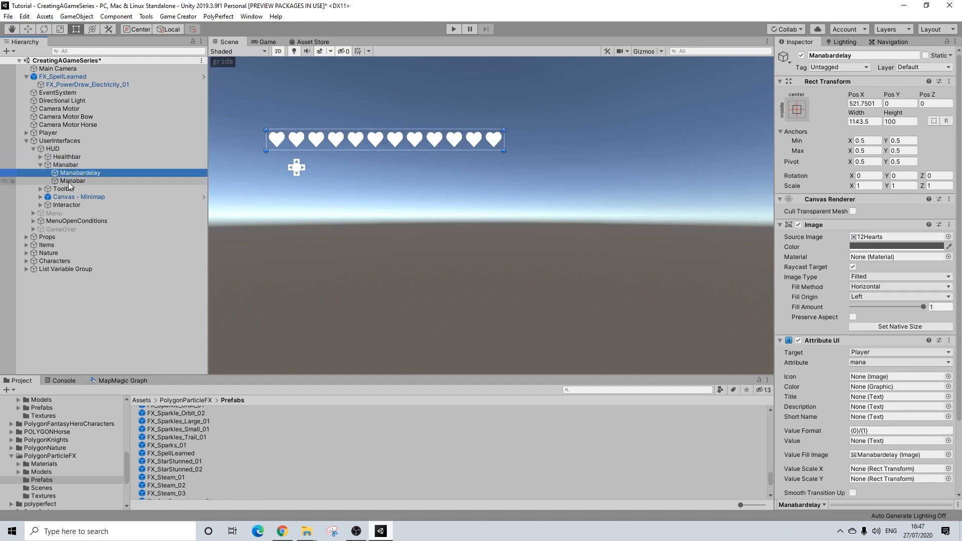
Collapse the Manabar group and move it below the health hearts by setting its Pos Y to -107.3.
{"action": "left_click", "coordinate": [67, 166]}
{"action": "left_click", "coordinate": [41, 165]}
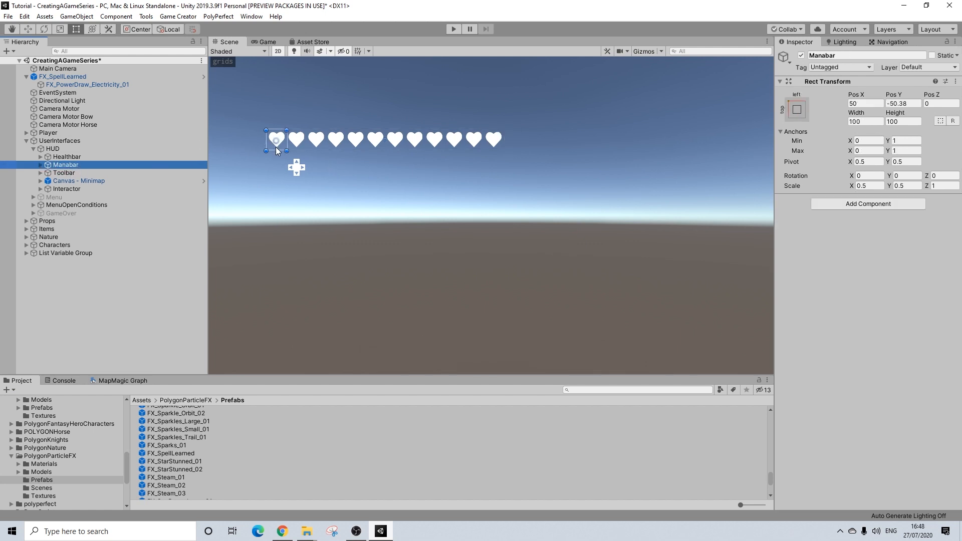
{"action": "left_click_drag", "start_coordinate": [901, 95], "coordinate": [484, 88]}
{"action": "left_click_drag", "start_coordinate": [286, 82], "coordinate": [191, 83]}
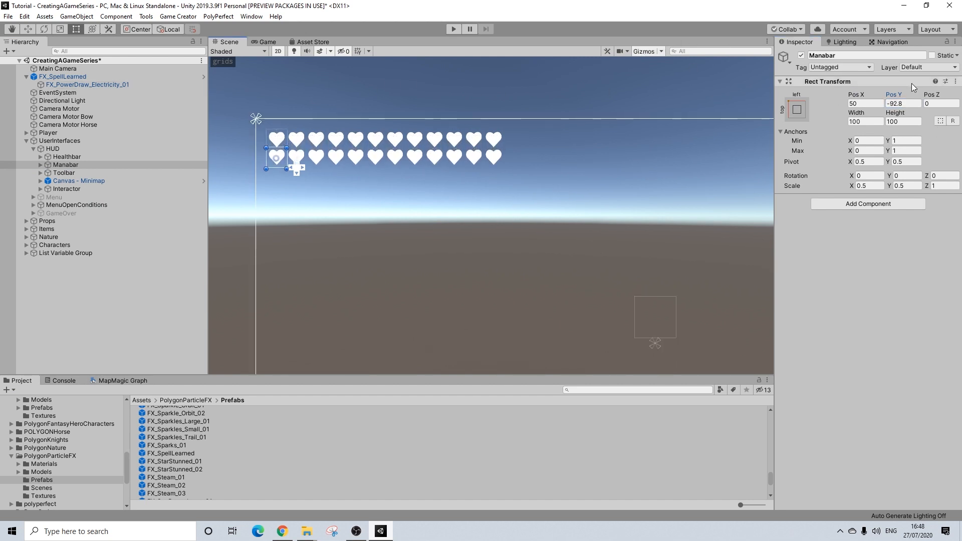
{"action": "left_click_drag", "start_coordinate": [894, 94], "coordinate": [862, 93]}
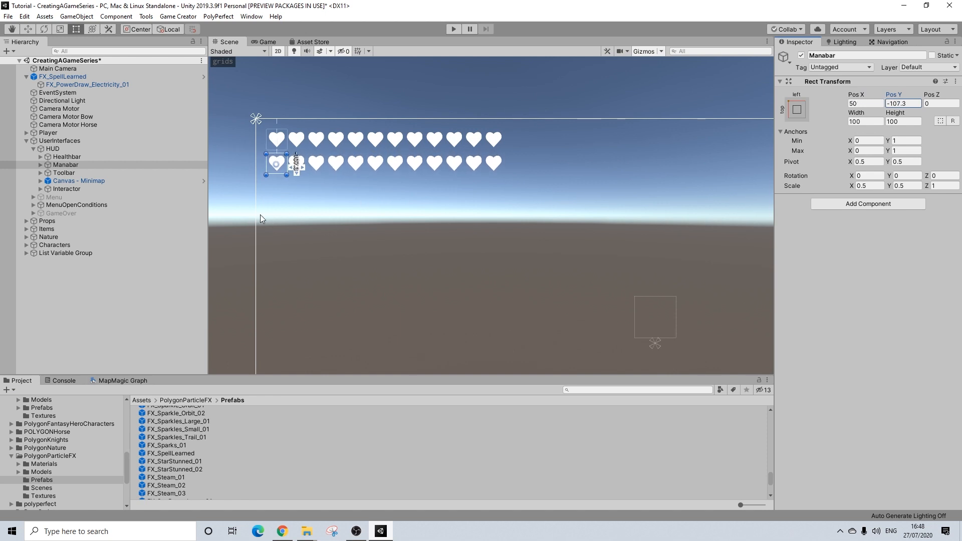
Move the Toolbar's Selector, Sword and Shield images together below the mana row, setting their Pos Y to 312.3.
{"action": "left_click", "coordinate": [71, 173]}
{"action": "left_click", "coordinate": [42, 174]}
{"action": "left_click", "coordinate": [68, 181]}
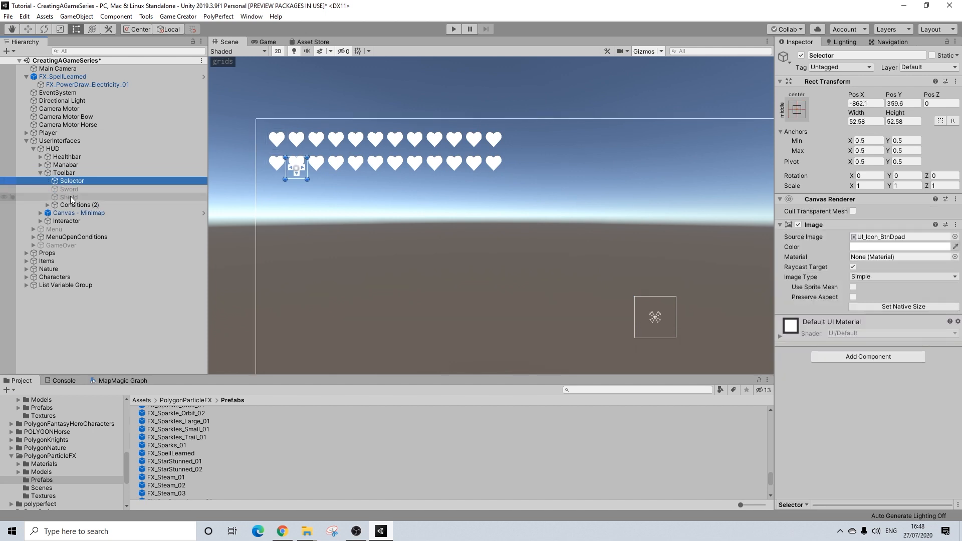
{"action": "left_click", "coordinate": [70, 197], "text": "shift"}
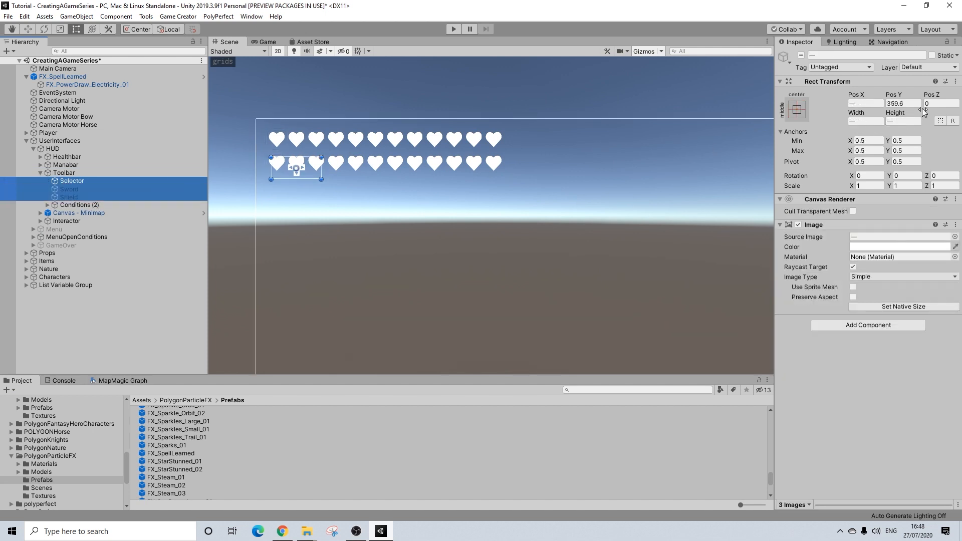
{"action": "left_click_drag", "start_coordinate": [895, 95], "coordinate": [817, 94]}
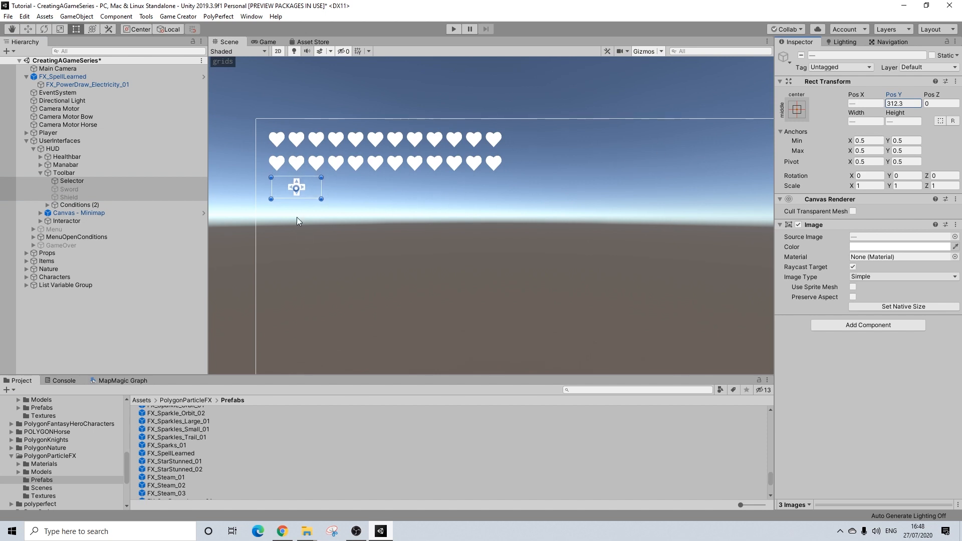
{"action": "scroll", "coordinate": [351, 184], "scroll_direction": "up", "scroll_amount": 2}
{"action": "scroll", "coordinate": [435, 187], "scroll_direction": "up", "scroll_amount": 3}
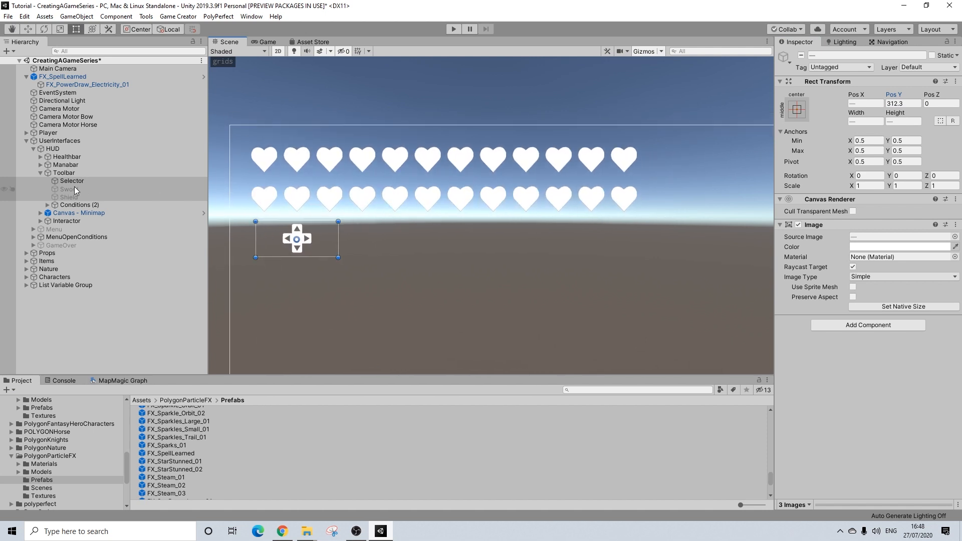
{"action": "left_click", "coordinate": [69, 175]}
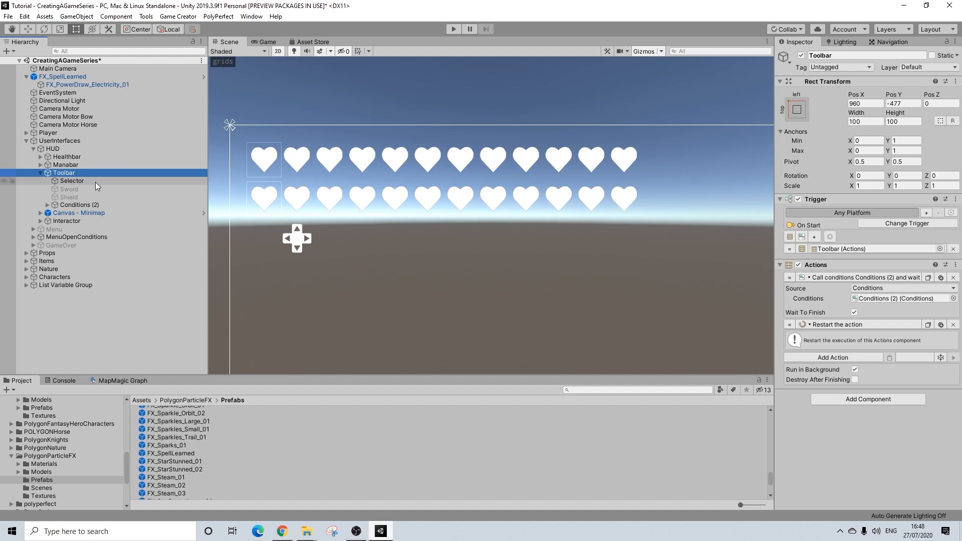
{"action": "left_click", "coordinate": [70, 197]}
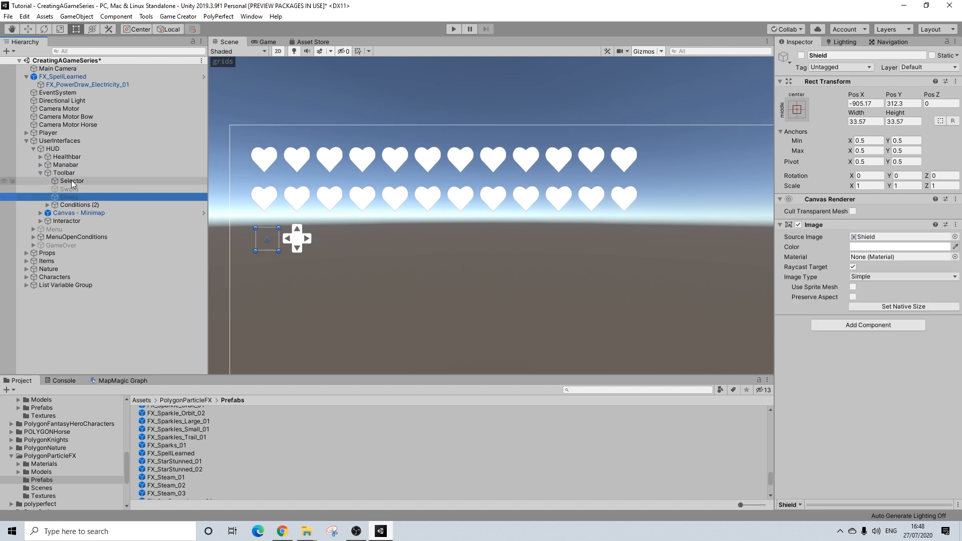
Collapse the Toolbar, expand the Manabar group and set Manabardelay's Source Image to the magic sprite.
{"action": "left_click", "coordinate": [42, 173]}
{"action": "left_click", "coordinate": [40, 165]}
{"action": "left_click", "coordinate": [74, 173]}
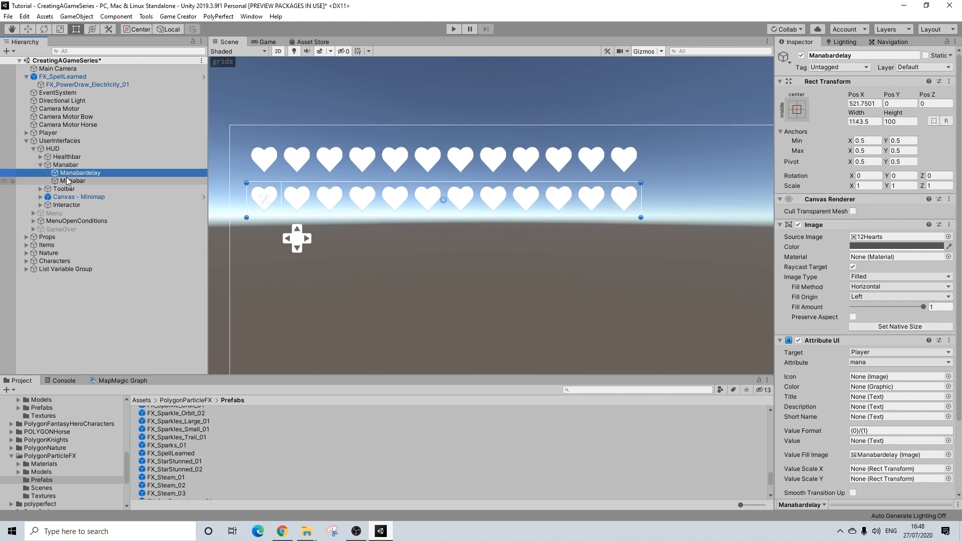
{"action": "left_click", "coordinate": [948, 236]}
{"action": "type", "text": "magic"}
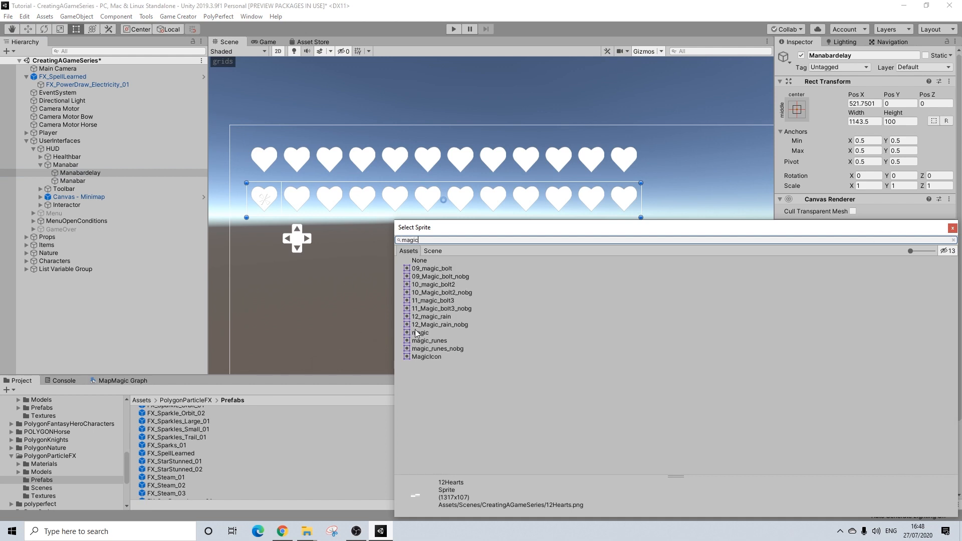
{"action": "left_click", "coordinate": [416, 333]}
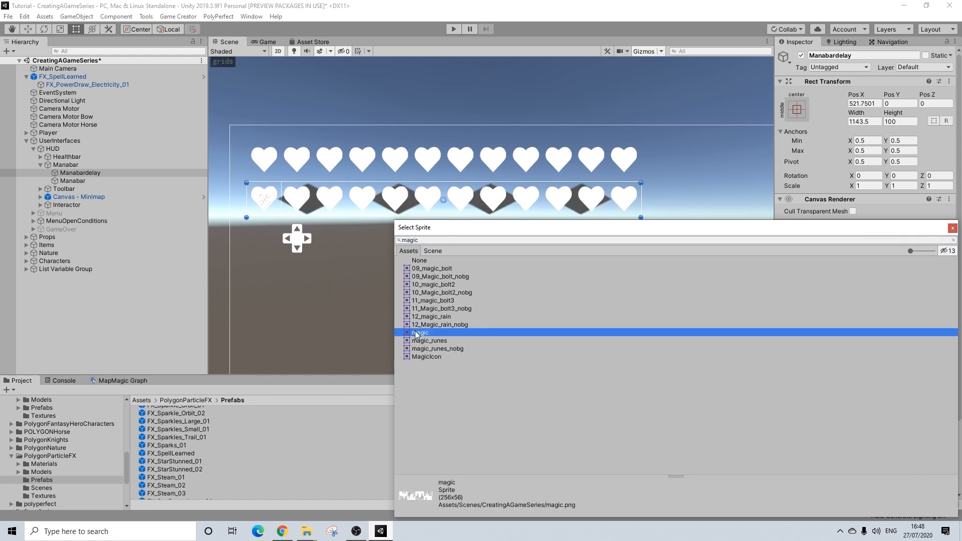
{"action": "left_click", "coordinate": [953, 228]}
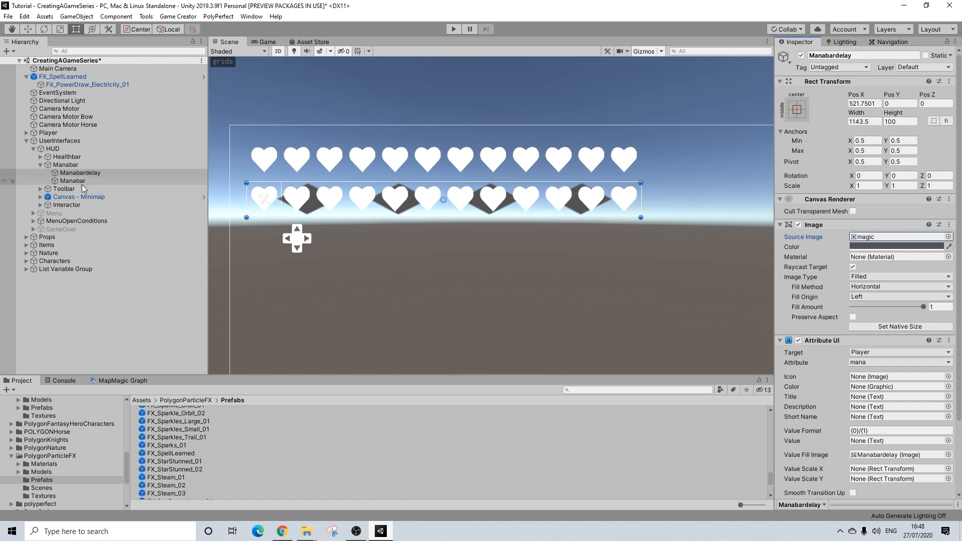
Try to assign the magic sprite as the Source Image of the inner Manabar image.
{"action": "left_click", "coordinate": [72, 181]}
{"action": "left_click", "coordinate": [955, 237]}
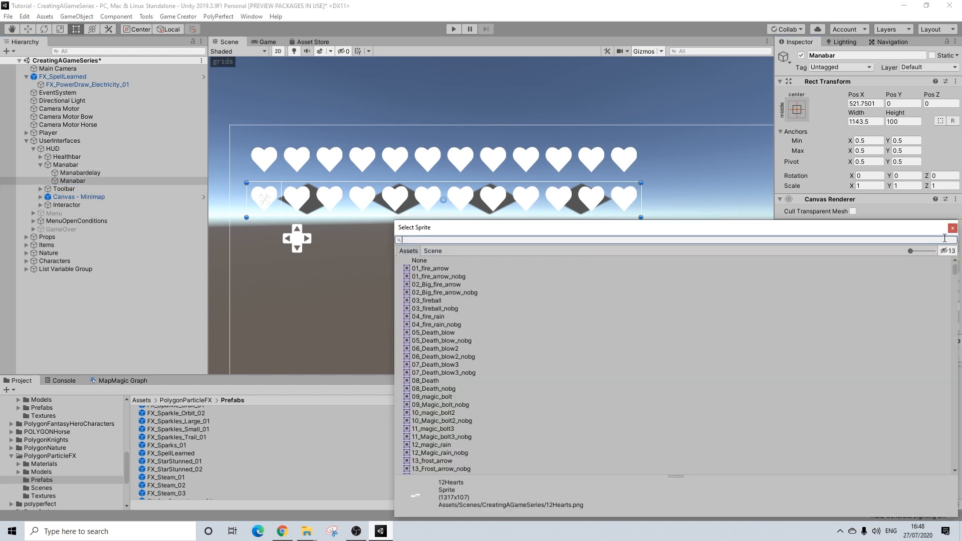
{"action": "type", "text": "magic"}
{"action": "key", "text": "Return"}
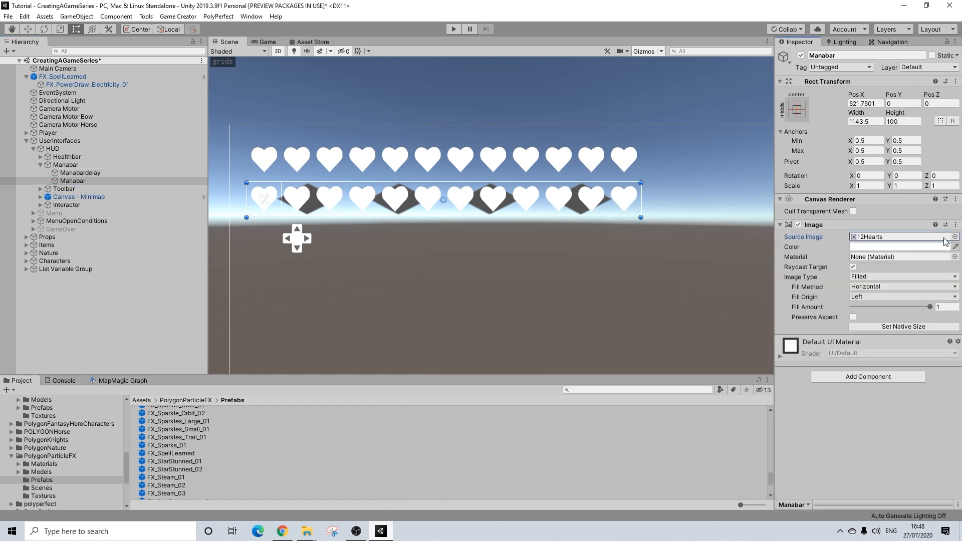
Examine the Manabar group and its images alongside the Healthbar group and its Healthbardelay image settings.
{"action": "left_click", "coordinate": [78, 173], "text": "ctrl"}
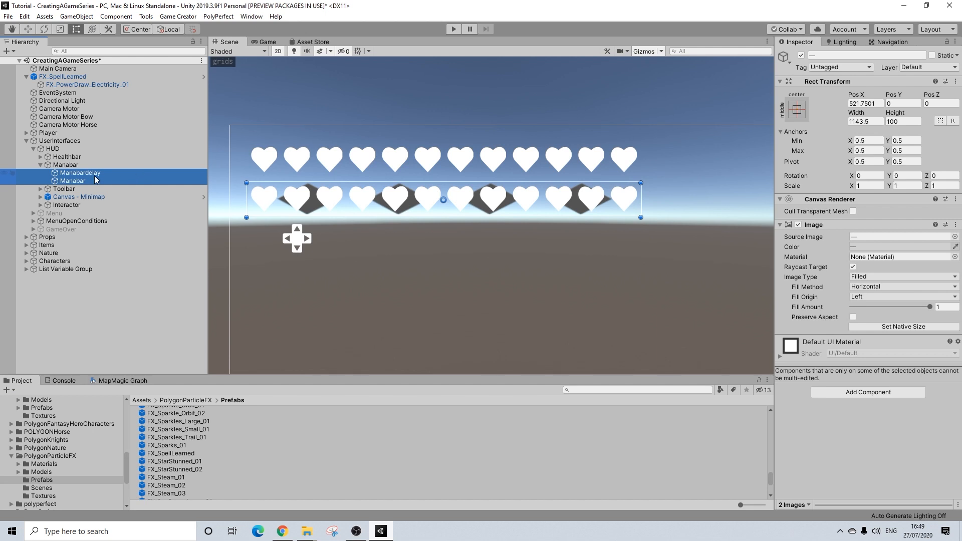
{"action": "left_click", "coordinate": [75, 181], "text": "ctrl"}
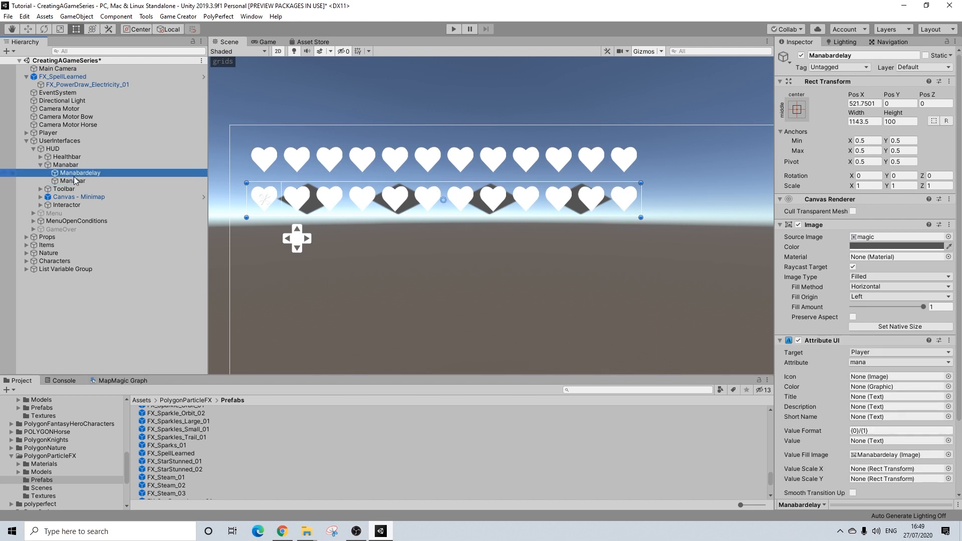
{"action": "left_click", "coordinate": [67, 165]}
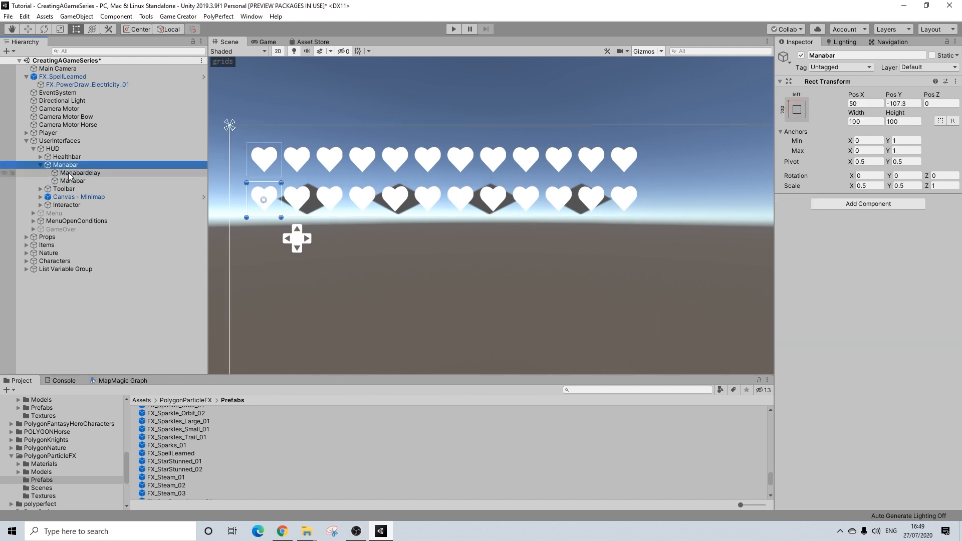
{"action": "left_click", "coordinate": [70, 158]}
{"action": "left_click", "coordinate": [41, 157]}
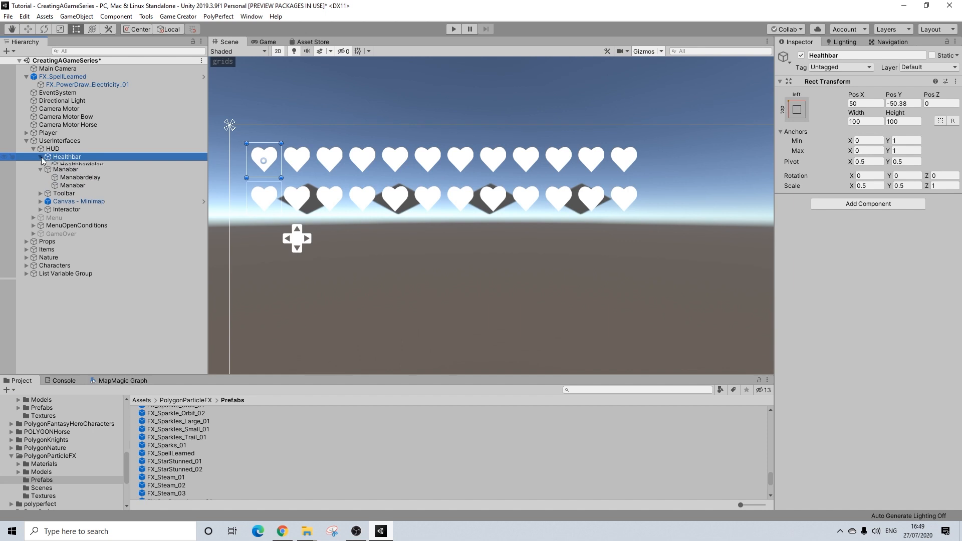
{"action": "left_click", "coordinate": [60, 165]}
{"action": "left_click", "coordinate": [65, 173]}
{"action": "left_click", "coordinate": [57, 165]}
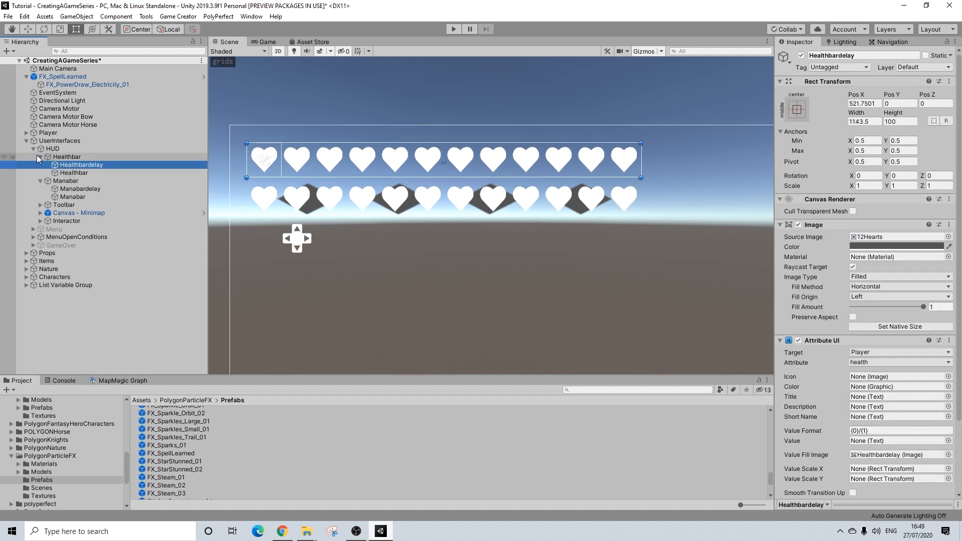
{"action": "left_click", "coordinate": [41, 157]}
Set the Source Image of the Manabar image inside the Manabar group to the magic sprite.
{"action": "left_click", "coordinate": [73, 181]}
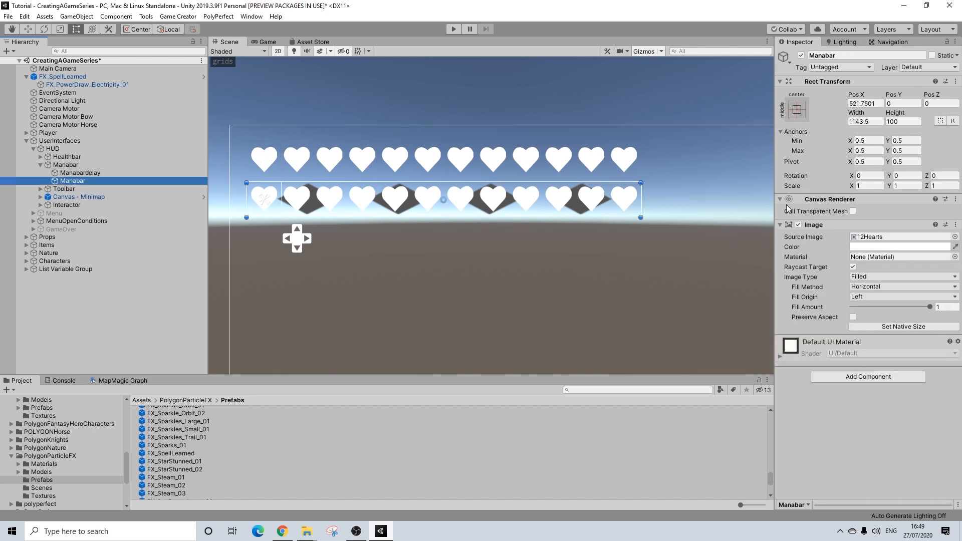
{"action": "left_click", "coordinate": [955, 237]}
{"action": "type", "text": "magic"}
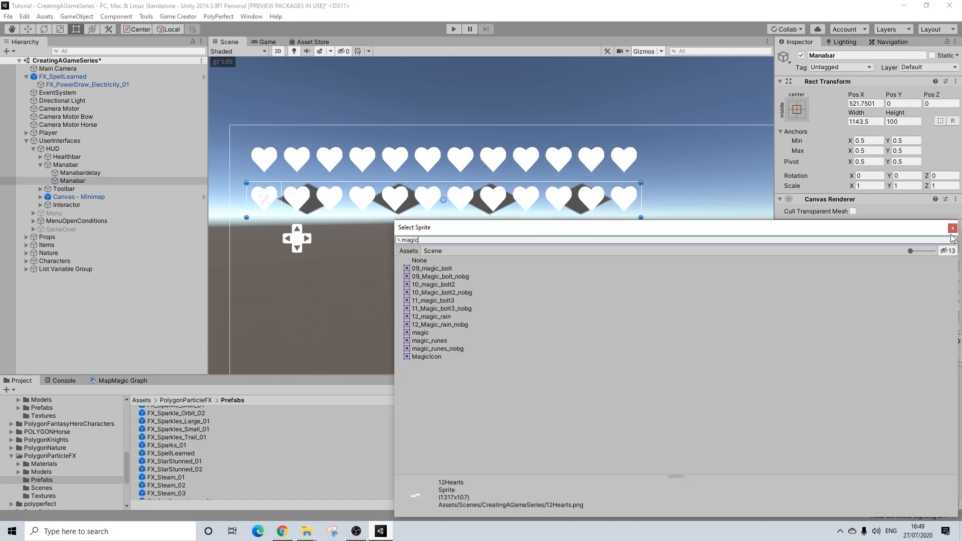
{"action": "left_click", "coordinate": [434, 333]}
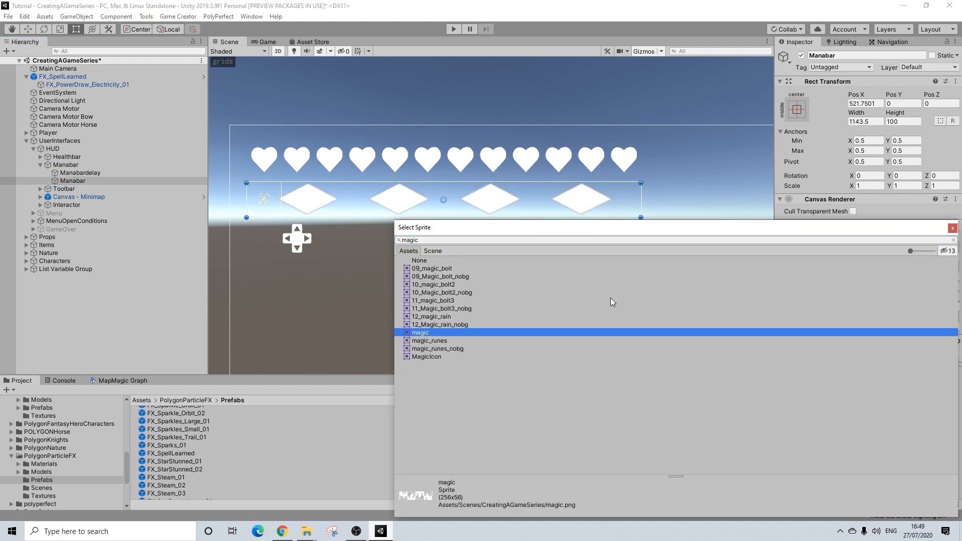
{"action": "left_click", "coordinate": [953, 229]}
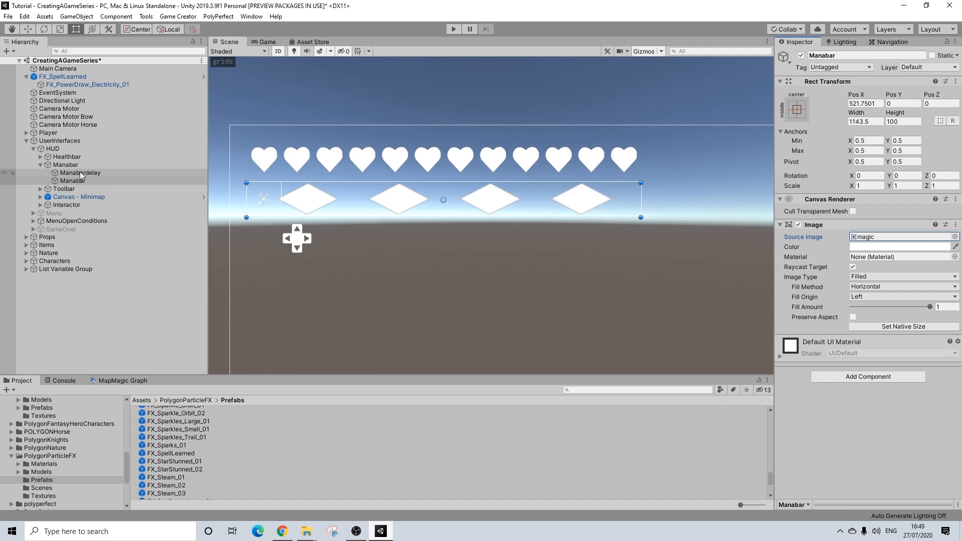
Resize Manabardelay and Manabar together to a width of about 410.6 with Pos X about 142.2, aligning the diamonds under the first four hearts.
{"action": "left_click", "coordinate": [80, 173], "text": "ctrl"}
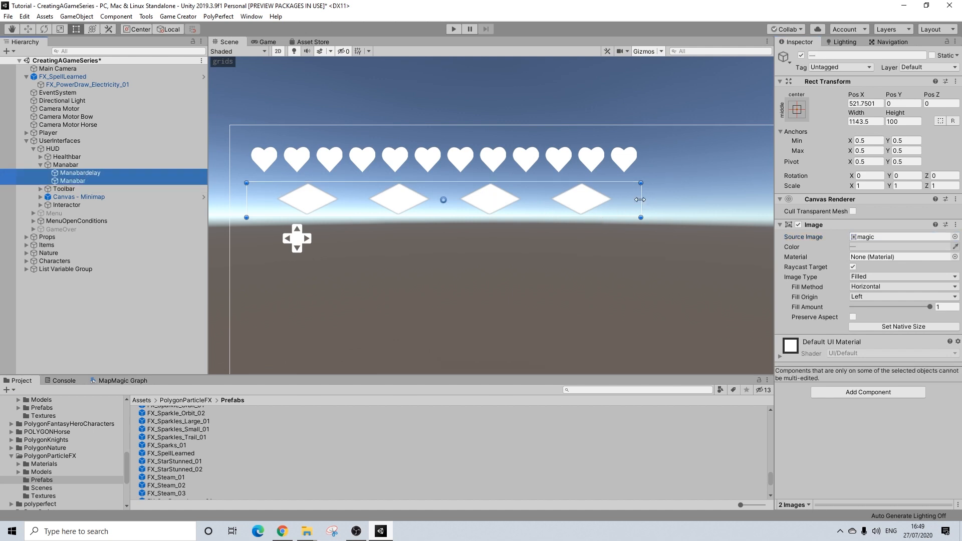
{"action": "left_click_drag", "start_coordinate": [643, 200], "coordinate": [386, 201]}
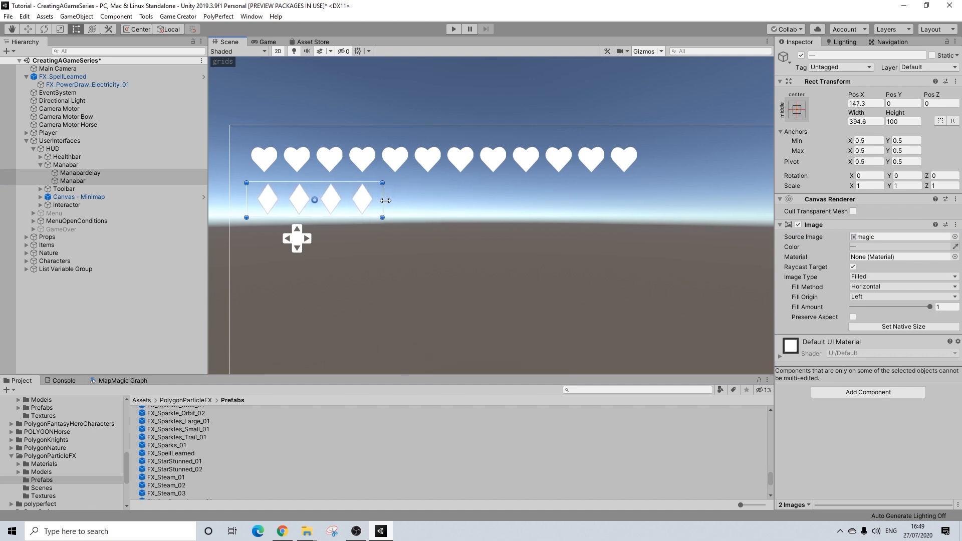
{"action": "left_click_drag", "start_coordinate": [249, 199], "coordinate": [244, 199]}
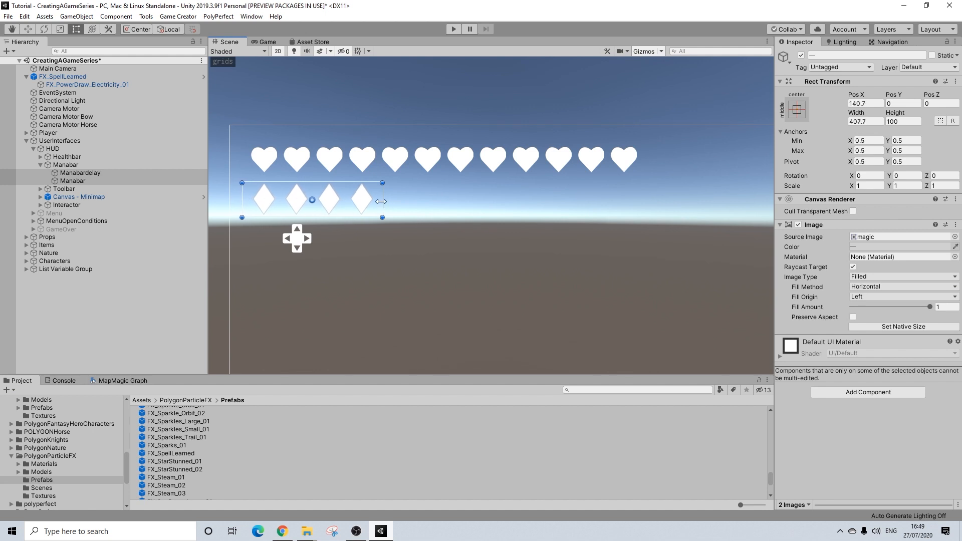
{"action": "left_click_drag", "start_coordinate": [381, 201], "coordinate": [382, 201]}
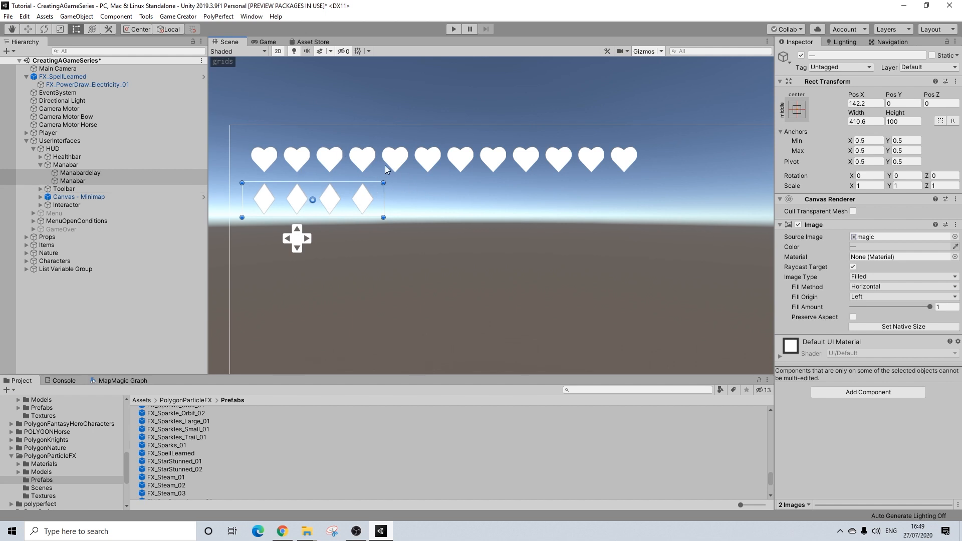
{"action": "left_click", "coordinate": [317, 97]}
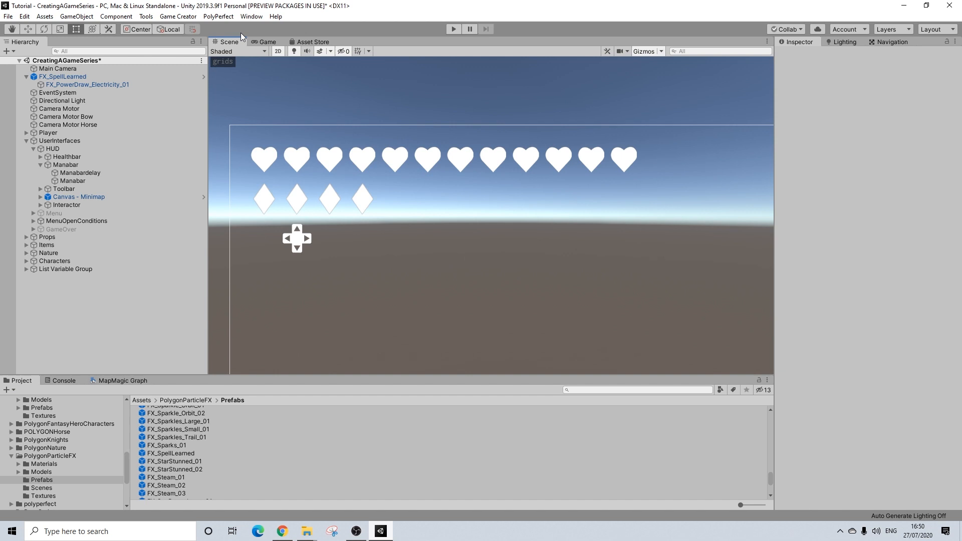
Delete the SpellNumber global variable in the Game Creator preferences.
{"action": "left_click", "coordinate": [178, 17]}
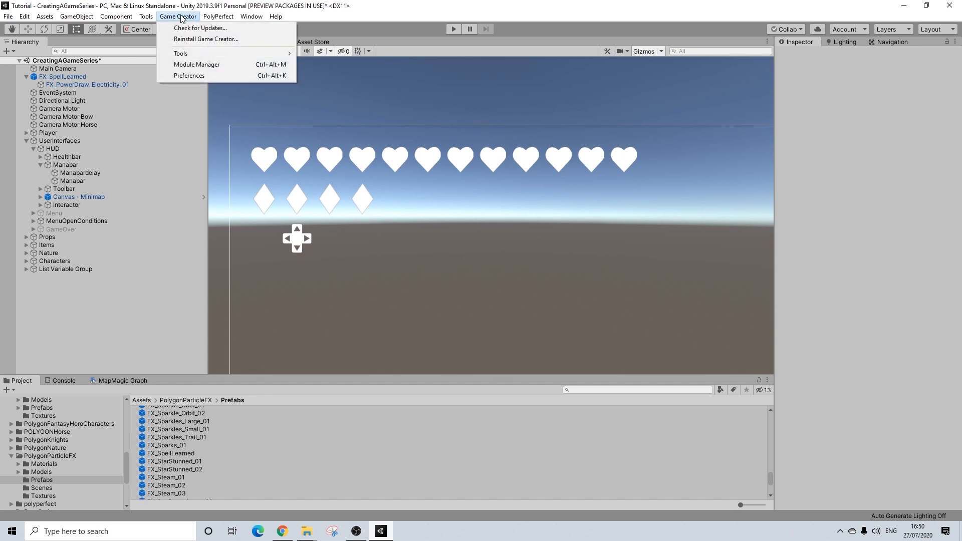
{"action": "left_click", "coordinate": [188, 77]}
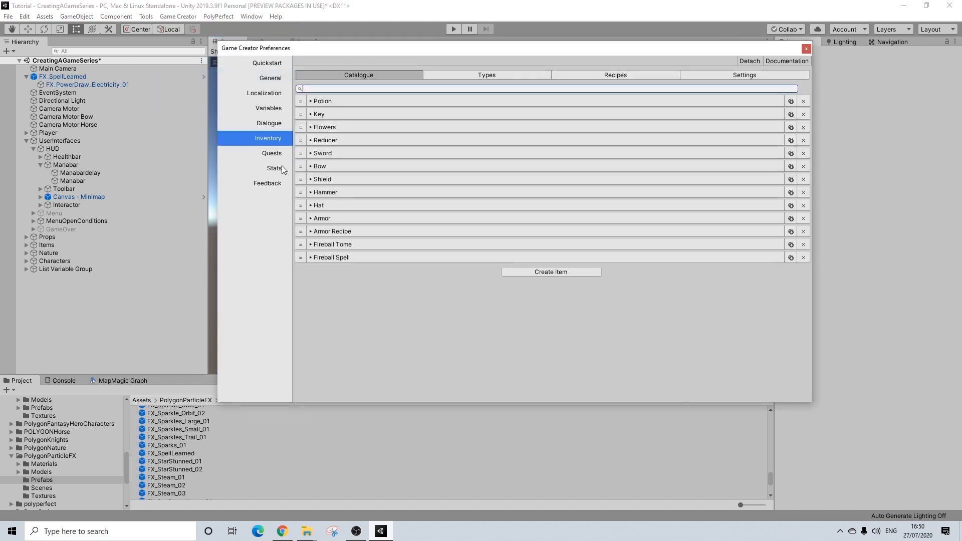
{"action": "left_click", "coordinate": [272, 109]}
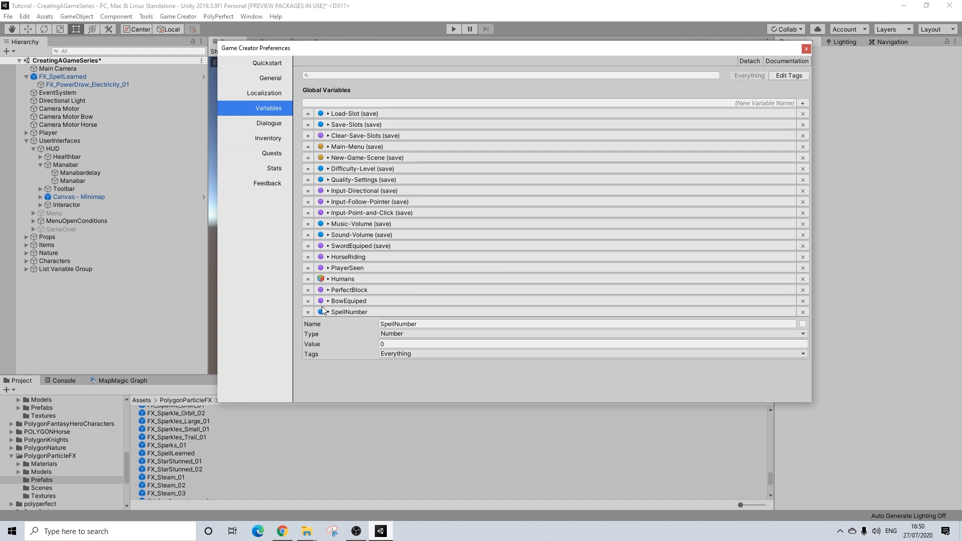
{"action": "left_click", "coordinate": [806, 314]}
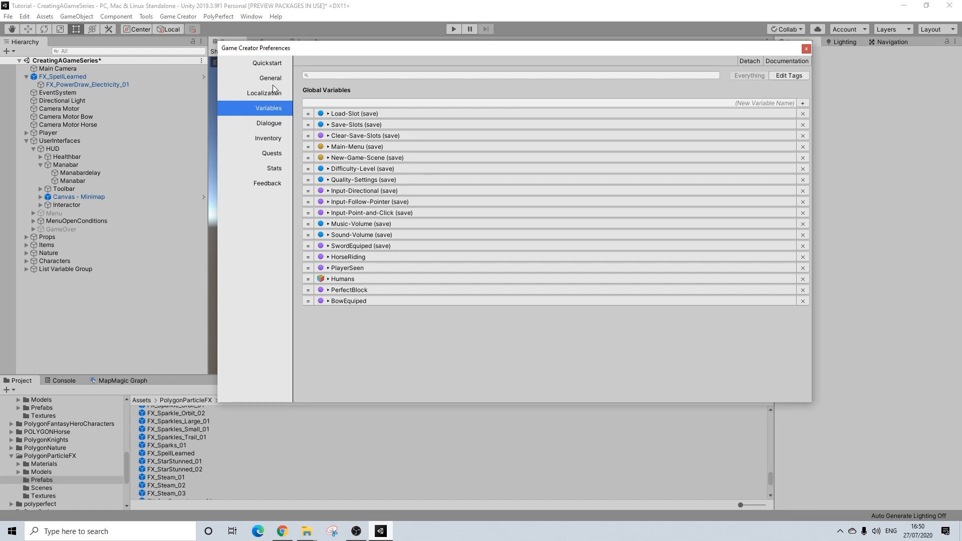
Review the wisdom stat's base value and the mana attribute's minimum, maximum stat and current value settings.
{"action": "left_click", "coordinate": [275, 169]}
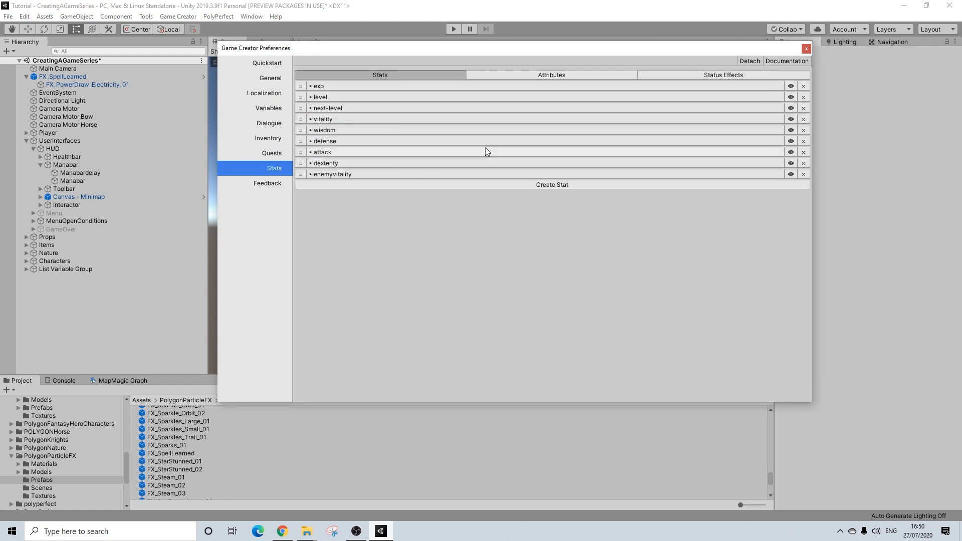
{"action": "left_click", "coordinate": [329, 130]}
{"action": "left_click", "coordinate": [389, 183]}
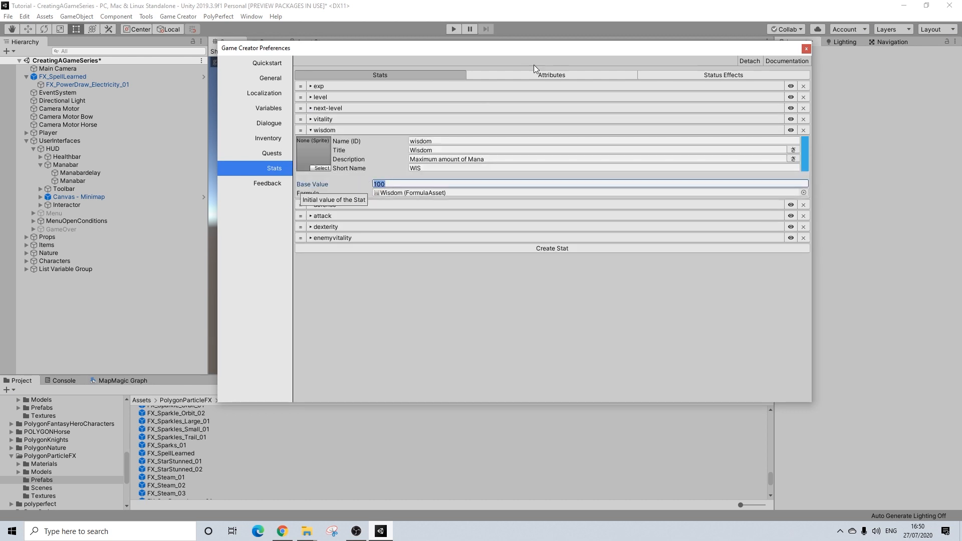
{"action": "left_click", "coordinate": [524, 74]}
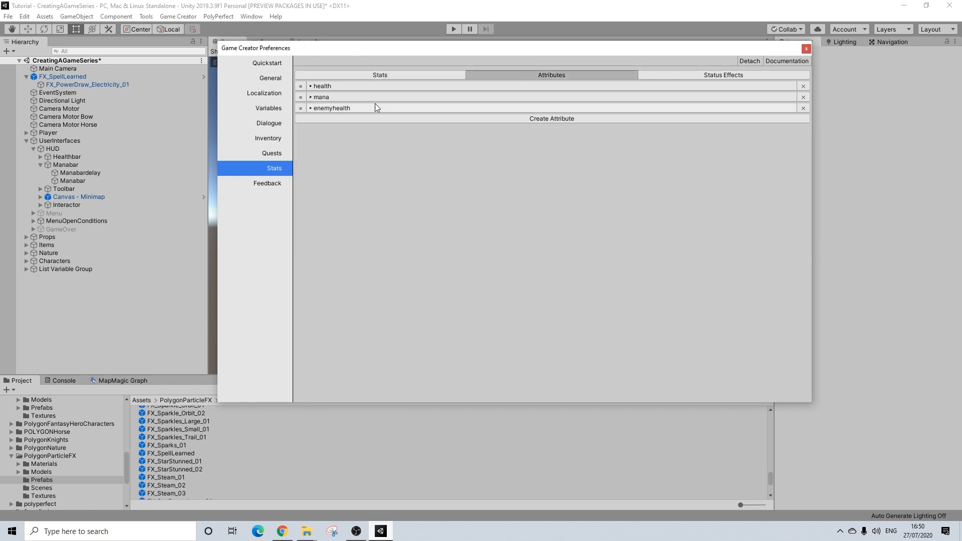
{"action": "left_click", "coordinate": [360, 99]}
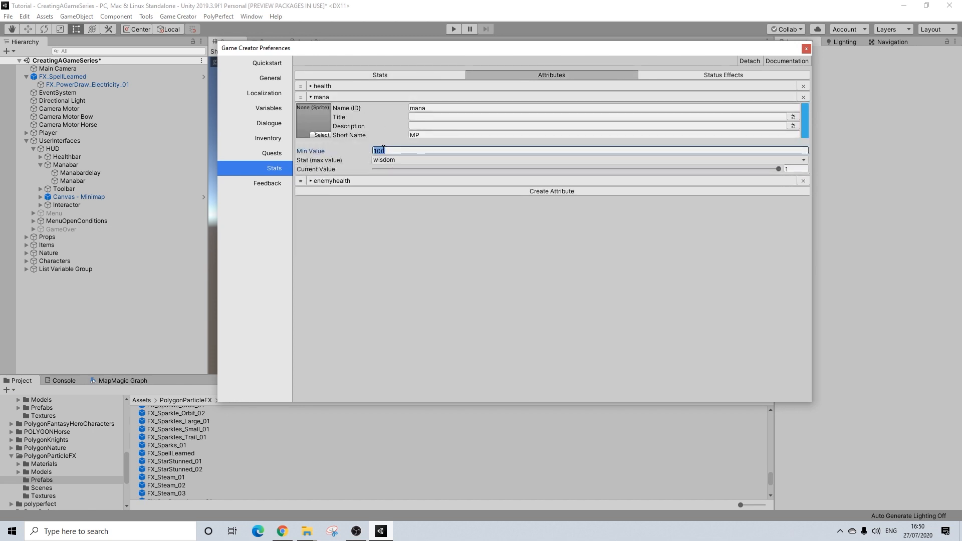
{"action": "left_click_drag", "start_coordinate": [779, 169], "coordinate": [873, 179]}
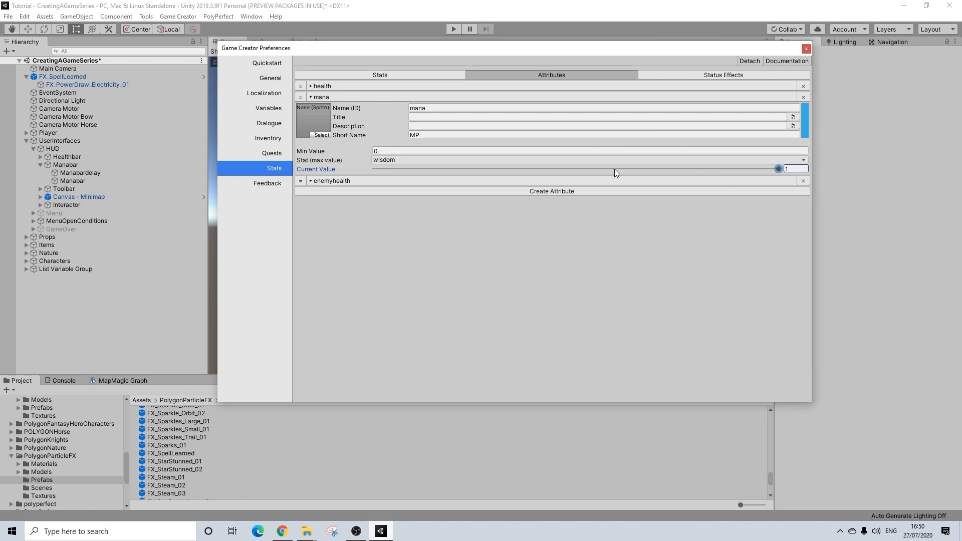
{"action": "left_click", "coordinate": [380, 75]}
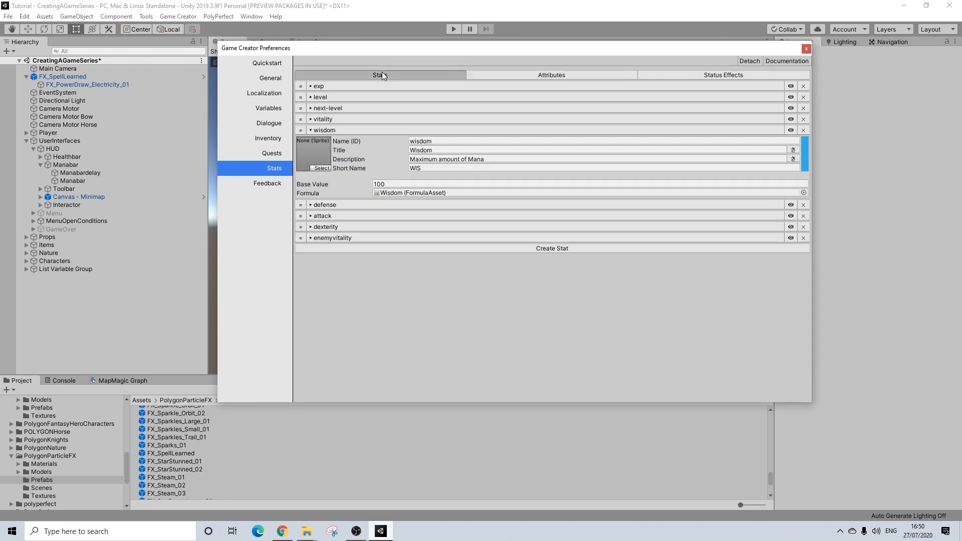
{"action": "left_click", "coordinate": [382, 183]}
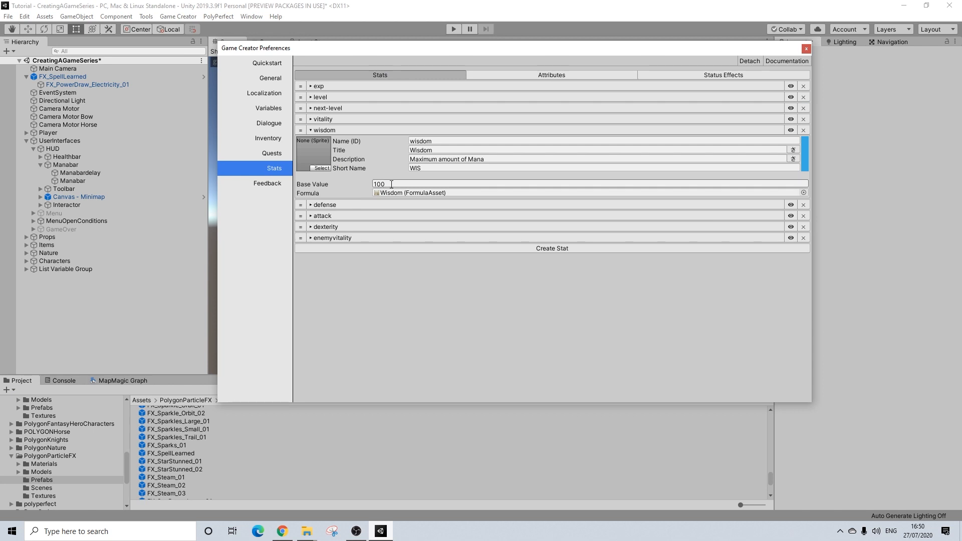
{"action": "left_click", "coordinate": [518, 75]}
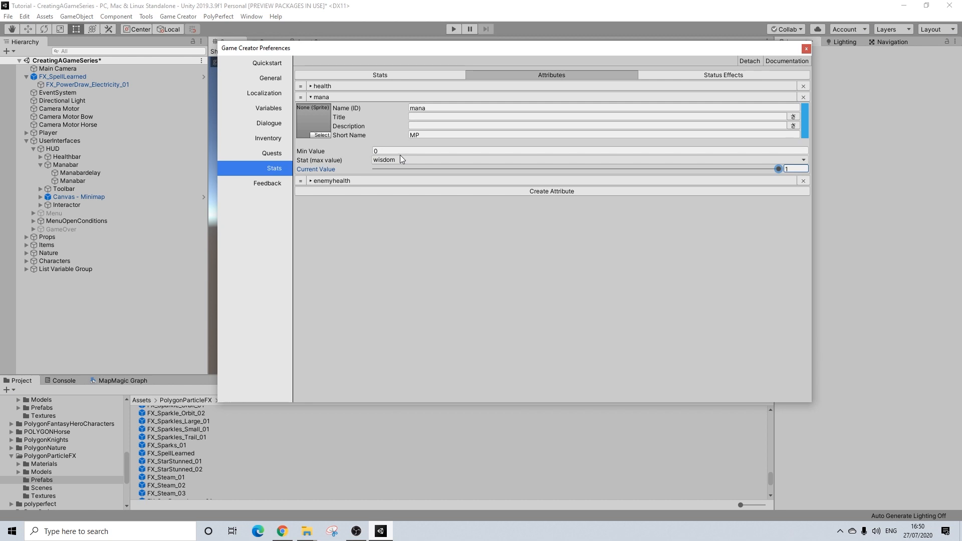
Compare the wisdom stat's formula and base value with the mana attribute's settings, and close the Game Creator preferences.
{"action": "left_click", "coordinate": [437, 74]}
{"action": "left_click", "coordinate": [525, 74]}
{"action": "left_click", "coordinate": [390, 75]}
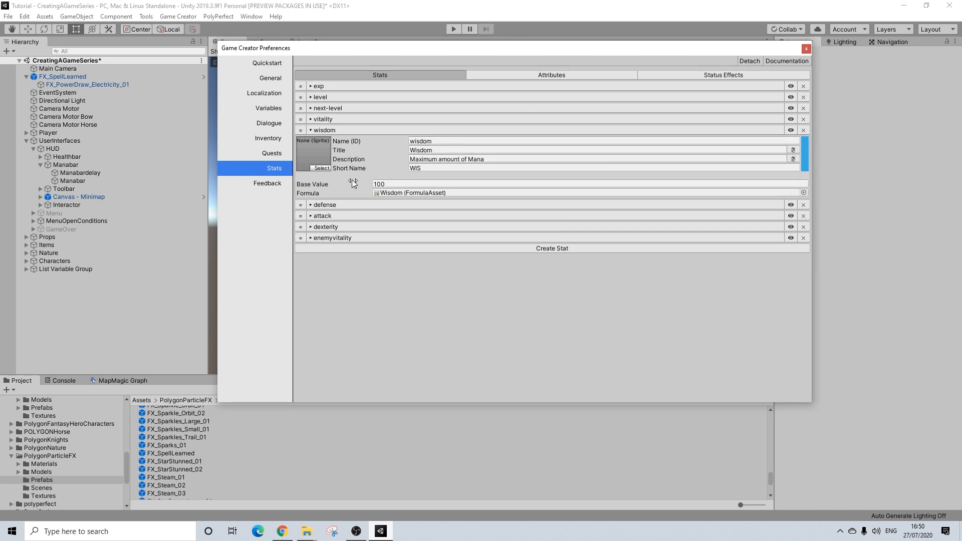
{"action": "left_click", "coordinate": [526, 75]}
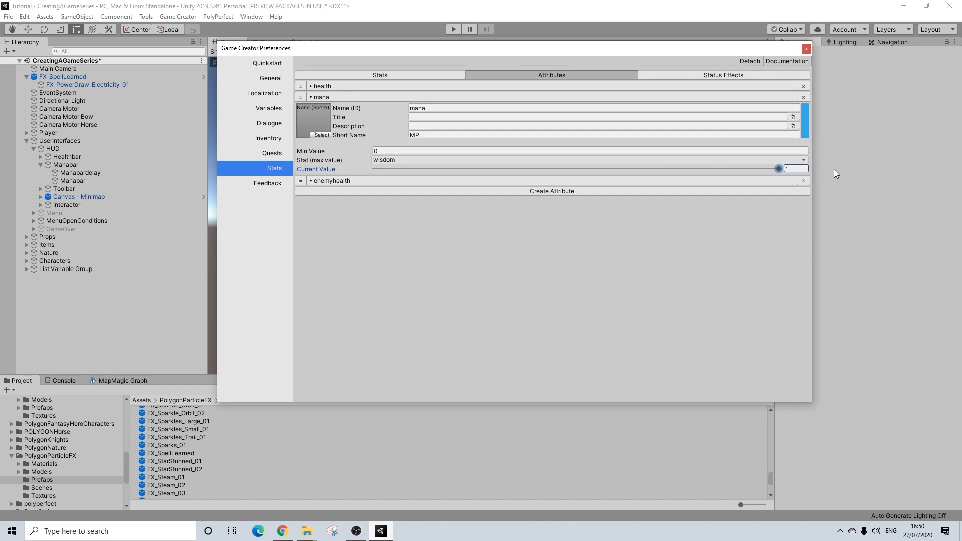
{"action": "left_click", "coordinate": [806, 49]}
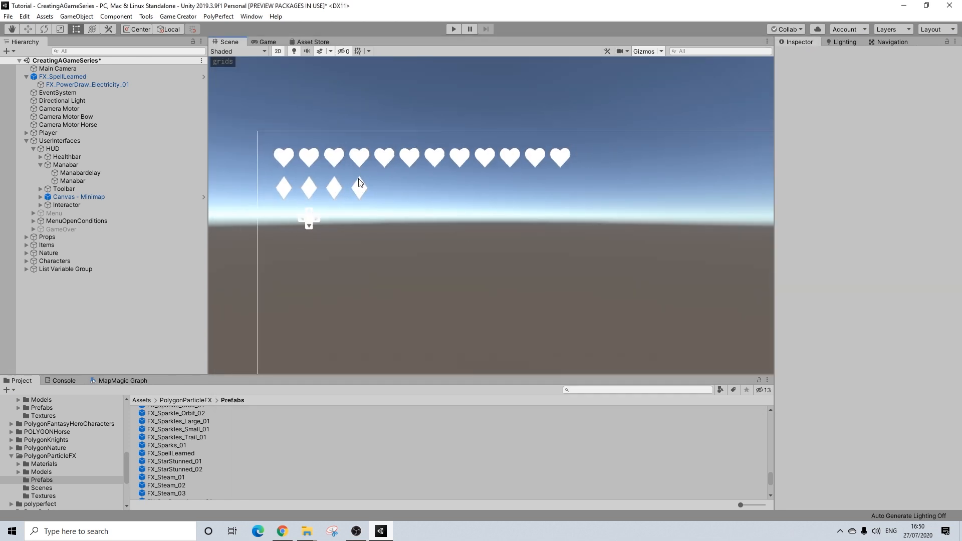
Inspect the Manabar group's Rect Transform and the image and Attribute UI settings of its Manabardelay and Manabar children.
{"action": "middle_click_drag", "start_coordinate": [359, 181], "coordinate": [345, 158]}
{"action": "scroll", "coordinate": [344, 161], "scroll_direction": "down", "scroll_amount": 12}
{"action": "middle_click_drag", "start_coordinate": [442, 197], "coordinate": [395, 186]}
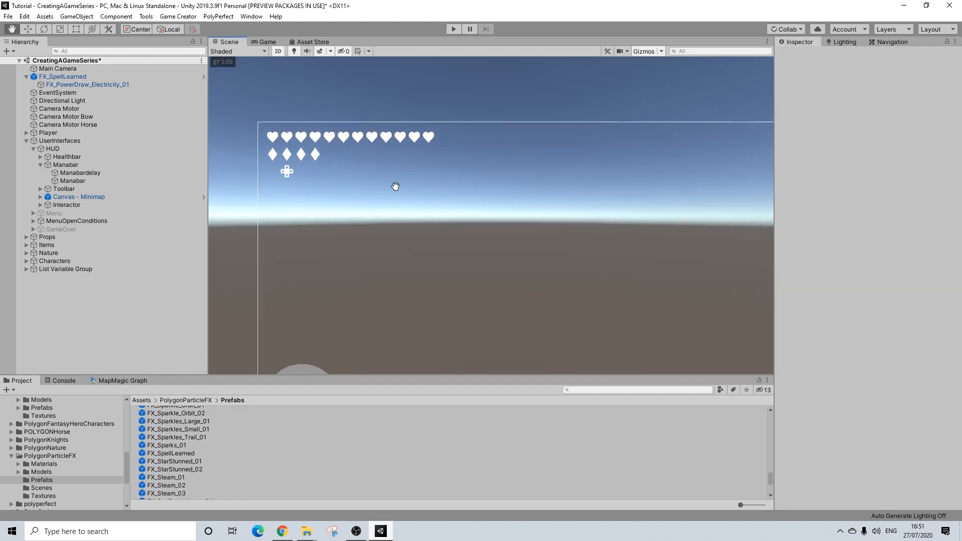
{"action": "left_click", "coordinate": [66, 163]}
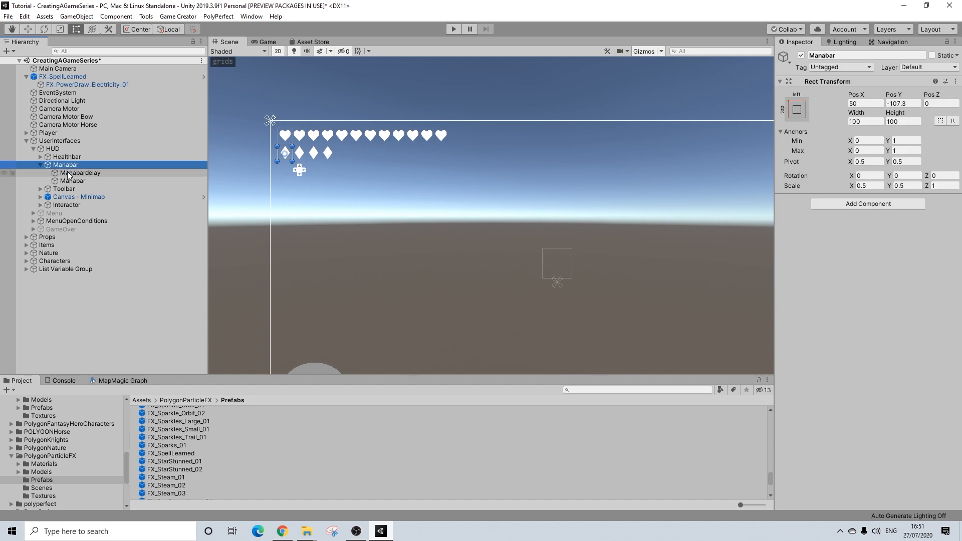
{"action": "left_click", "coordinate": [69, 173]}
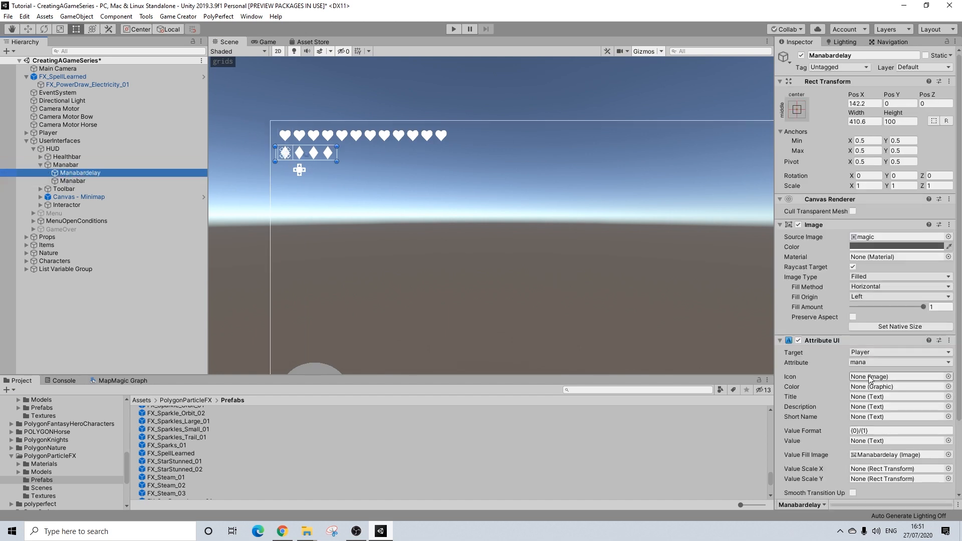
{"action": "left_click", "coordinate": [73, 181]}
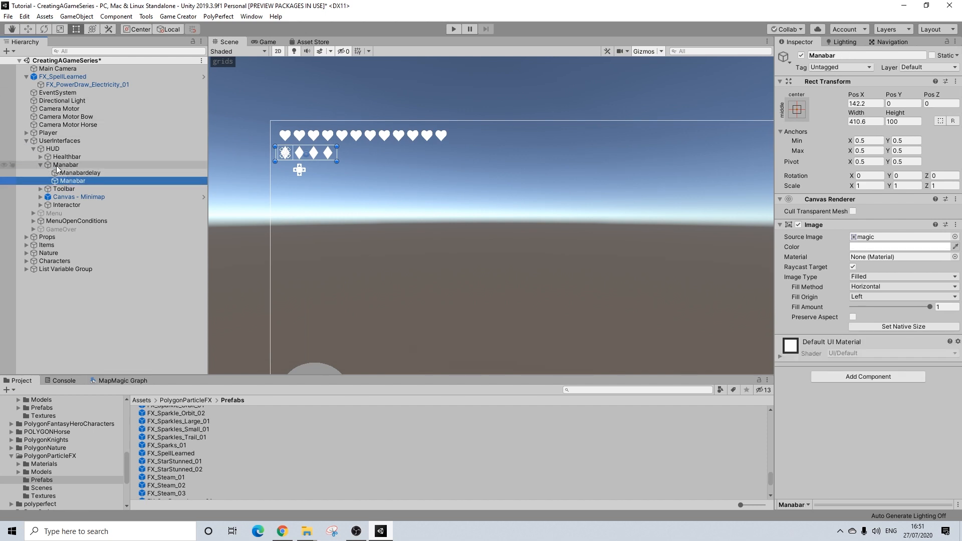
Check the HUD's health and mana Attribute UI components, and collapse the UserInterfaces hierarchy.
{"action": "left_click", "coordinate": [58, 162]}
{"action": "left_click", "coordinate": [53, 149]}
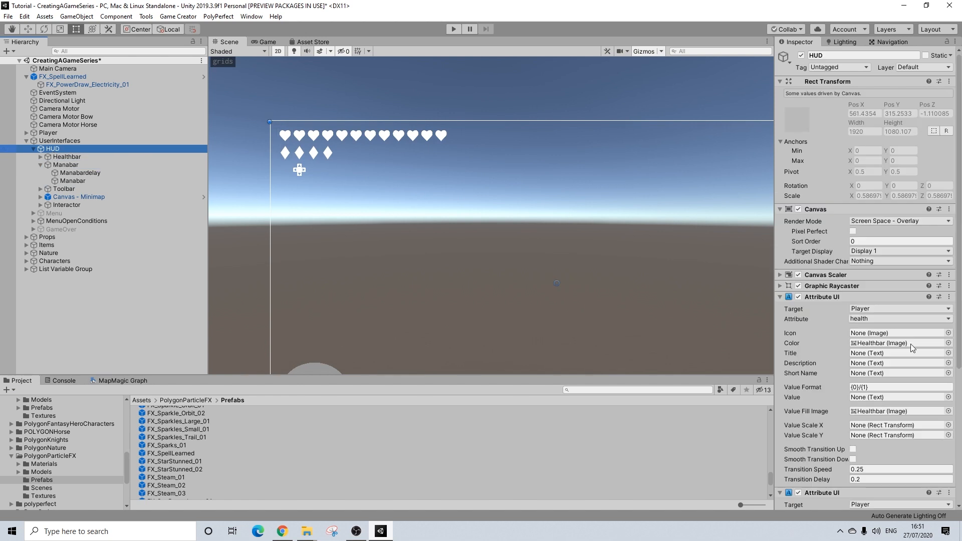
{"action": "scroll", "coordinate": [898, 349], "scroll_direction": "down", "scroll_amount": 5}
{"action": "scroll", "coordinate": [897, 349], "scroll_direction": "down", "scroll_amount": 1}
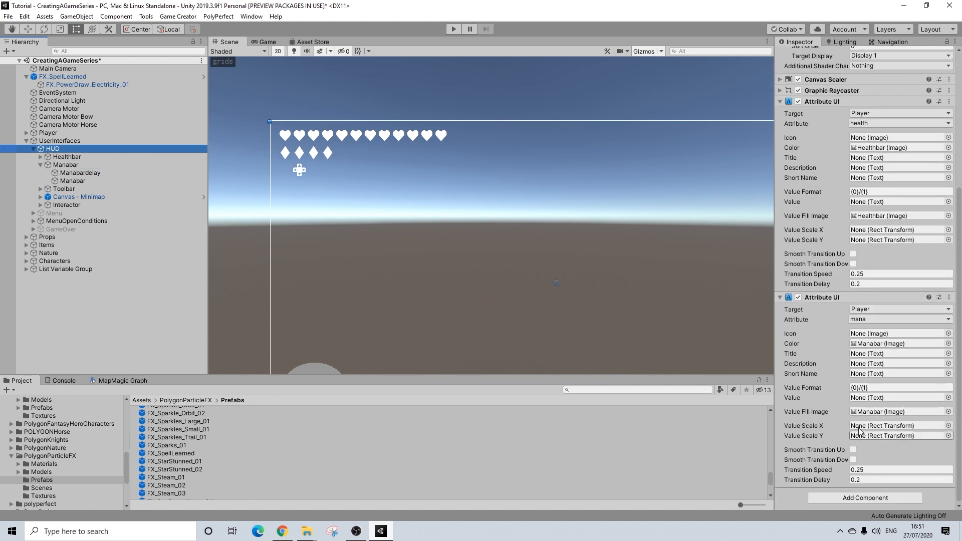
{"action": "left_click", "coordinate": [41, 165]}
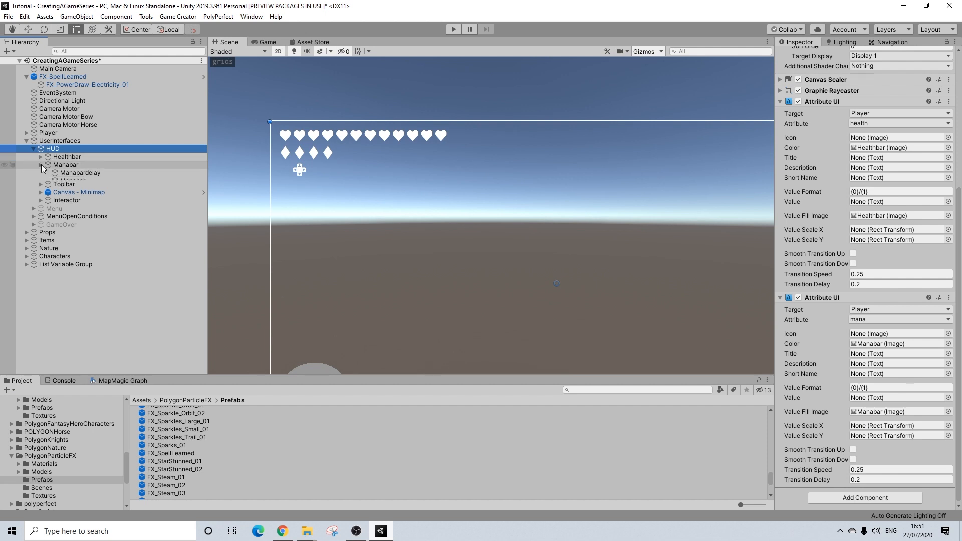
{"action": "left_click", "coordinate": [33, 148]}
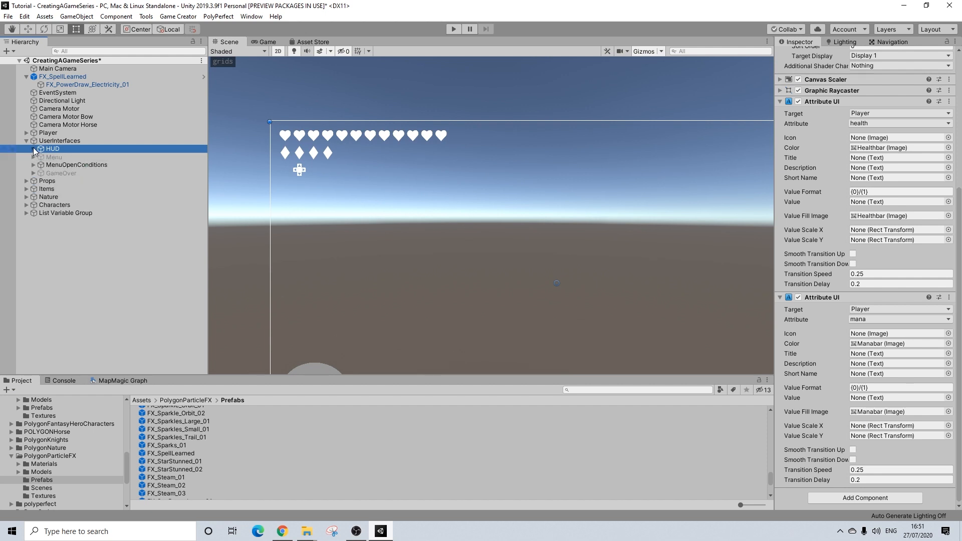
{"action": "left_click", "coordinate": [26, 141]}
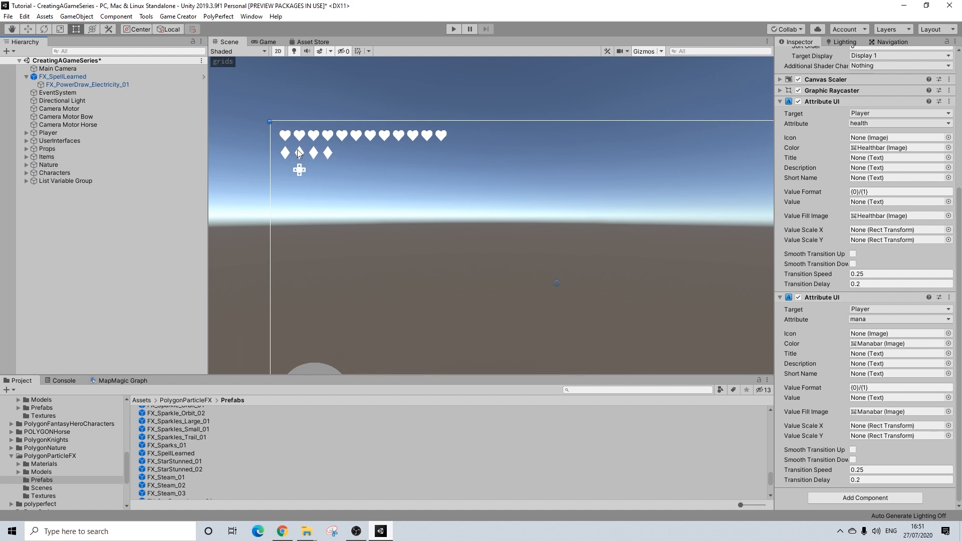
{"action": "key", "text": "f"}
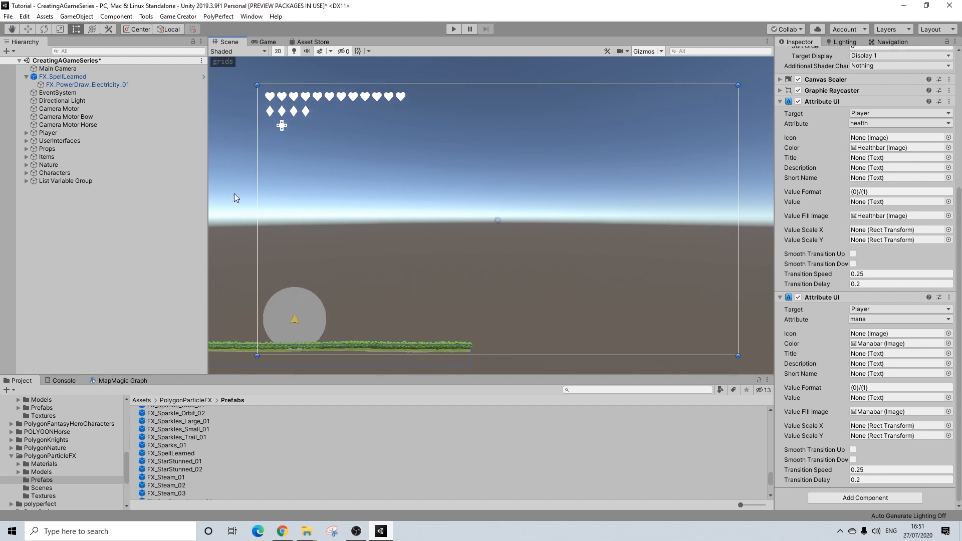
Remove the Keypad 7 FireBurst trigger from the Player's Magic object.
{"action": "left_click", "coordinate": [26, 132]}
{"action": "left_click", "coordinate": [52, 165]}
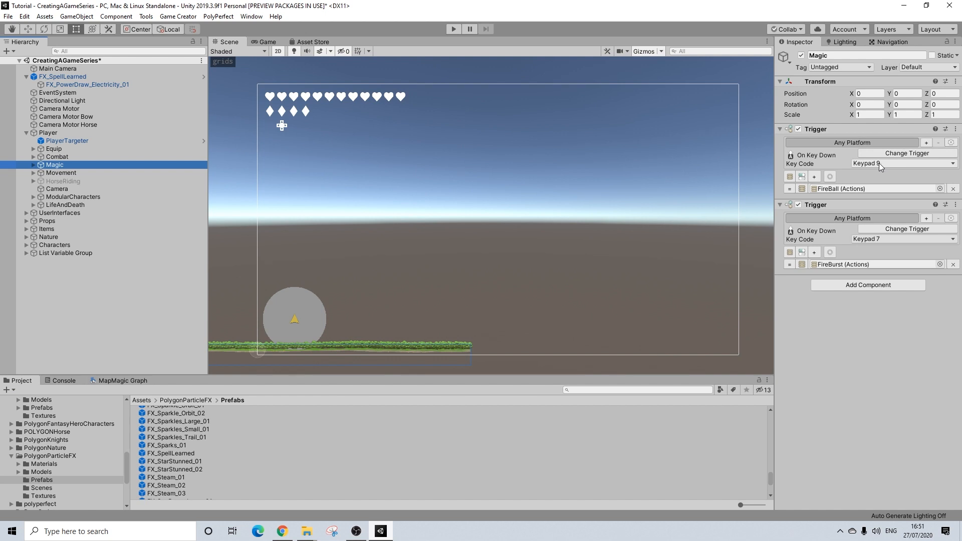
{"action": "left_click", "coordinate": [956, 205]}
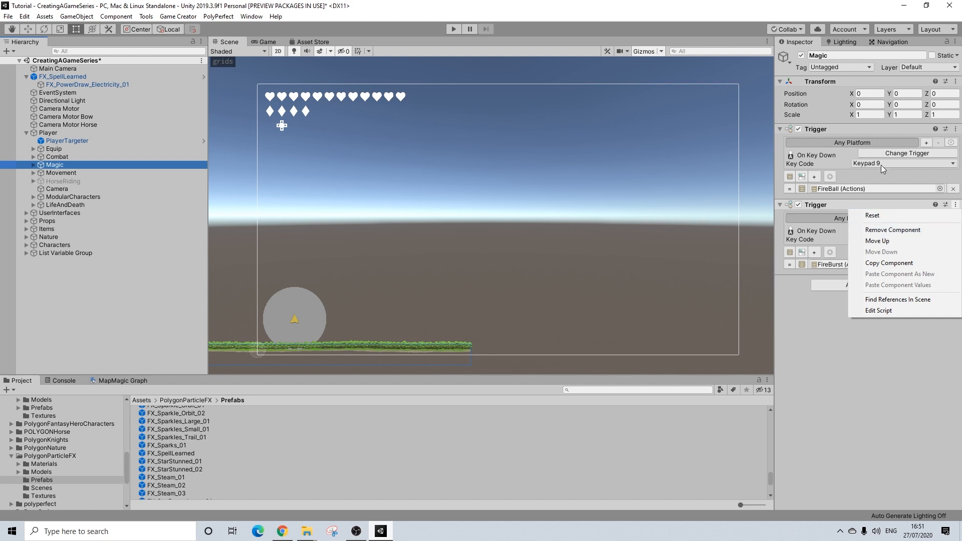
{"action": "left_click", "coordinate": [876, 229]}
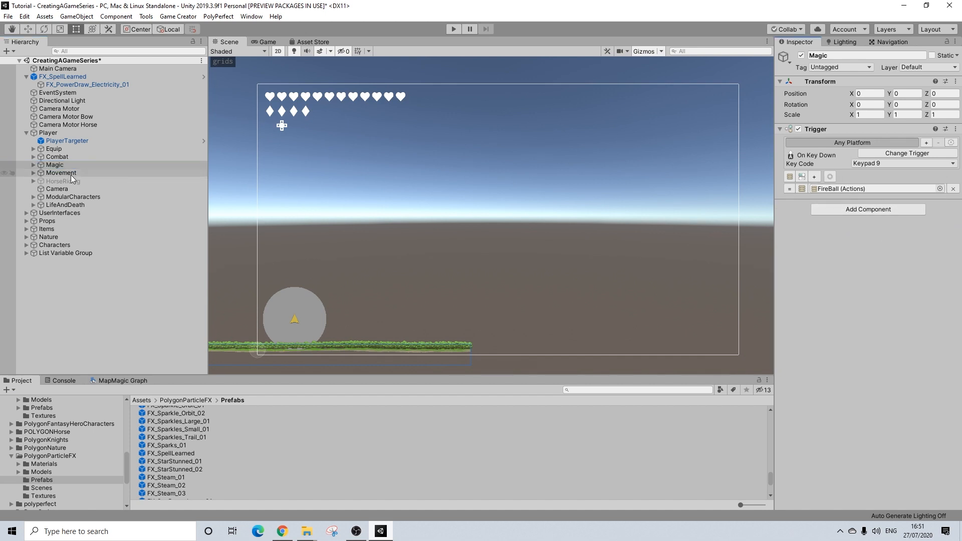
Replace the FireBall actions in Magic's Keypad 9 trigger with a new Conditions object.
{"action": "left_click", "coordinate": [33, 164]}
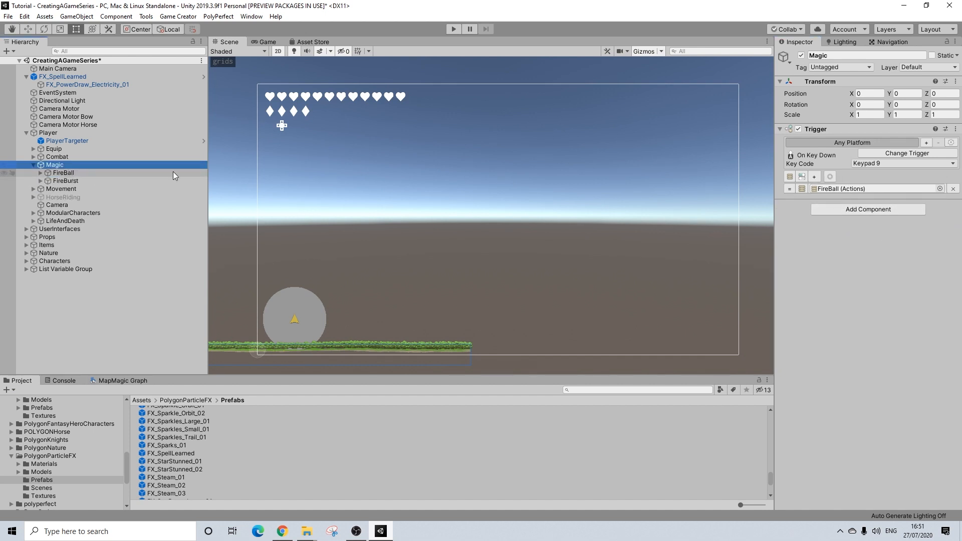
{"action": "left_click", "coordinate": [803, 178]}
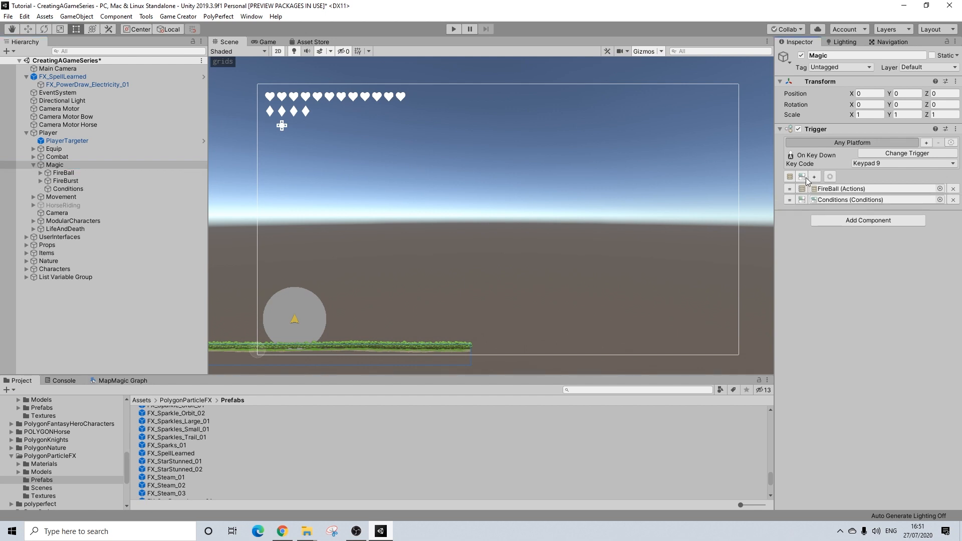
{"action": "left_click", "coordinate": [954, 189]}
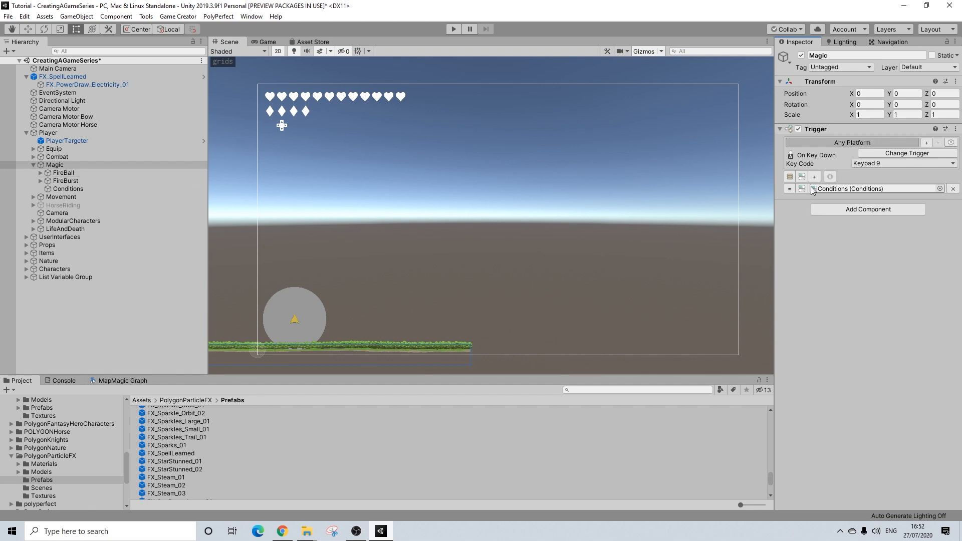
Move the new Conditions object to first place under Magic and rename it SpellSelect.
{"action": "left_click_drag", "start_coordinate": [68, 188], "coordinate": [64, 172]}
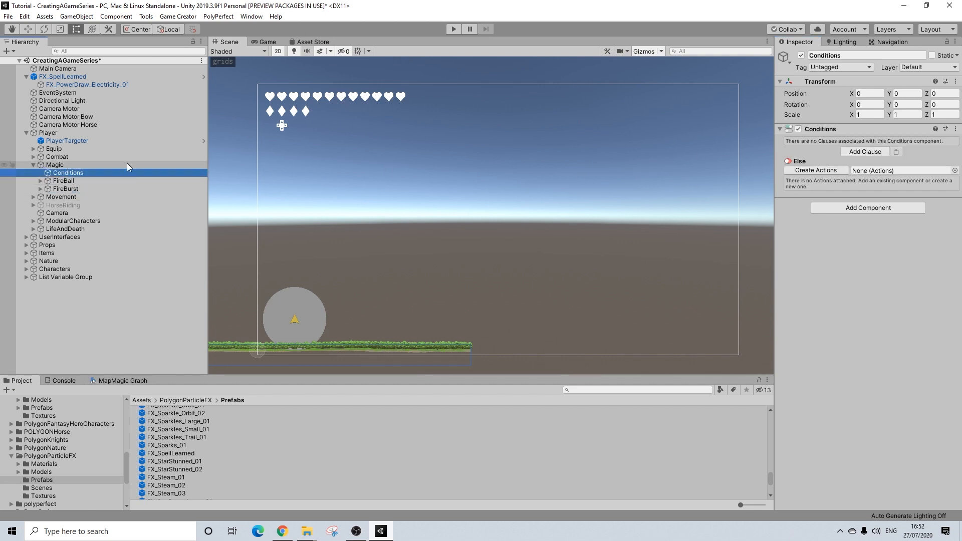
{"action": "left_click", "coordinate": [838, 54]}
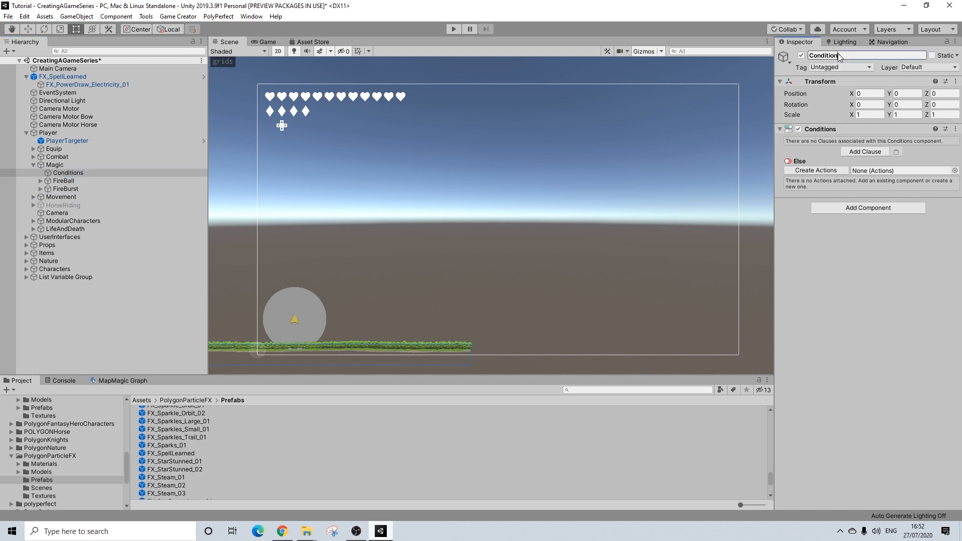
{"action": "type", "text": "SpellSelect"}
{"action": "key", "text": "Return"}
Add a clause to SpellSelect with a Has Equipped condition checking that the Player has the Fireball Spell item equipped.
{"action": "left_click", "coordinate": [865, 151]}
{"action": "left_click", "coordinate": [843, 173]}
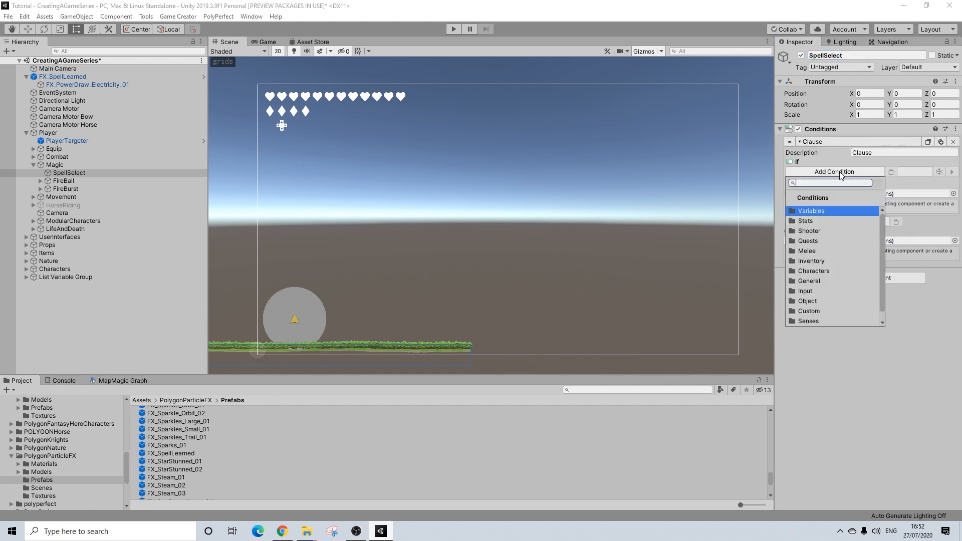
{"action": "left_click", "coordinate": [816, 264]}
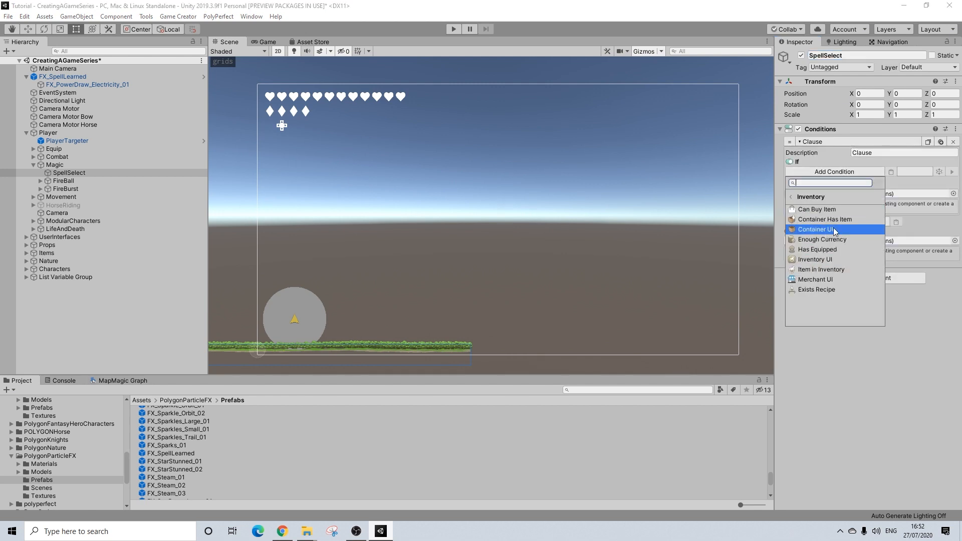
{"action": "left_click", "coordinate": [818, 249]}
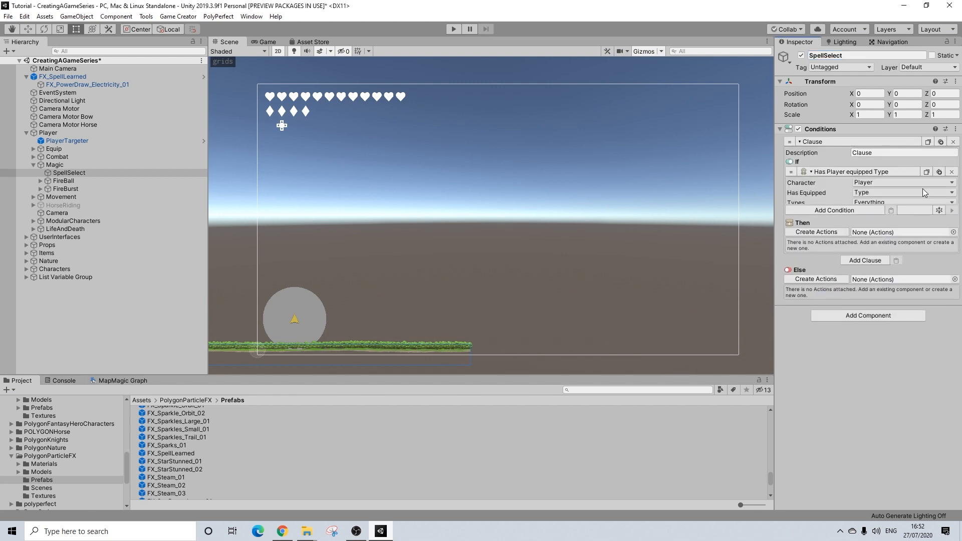
{"action": "left_click", "coordinate": [866, 195]}
{"action": "left_click", "coordinate": [868, 211]}
{"action": "left_click", "coordinate": [869, 202]}
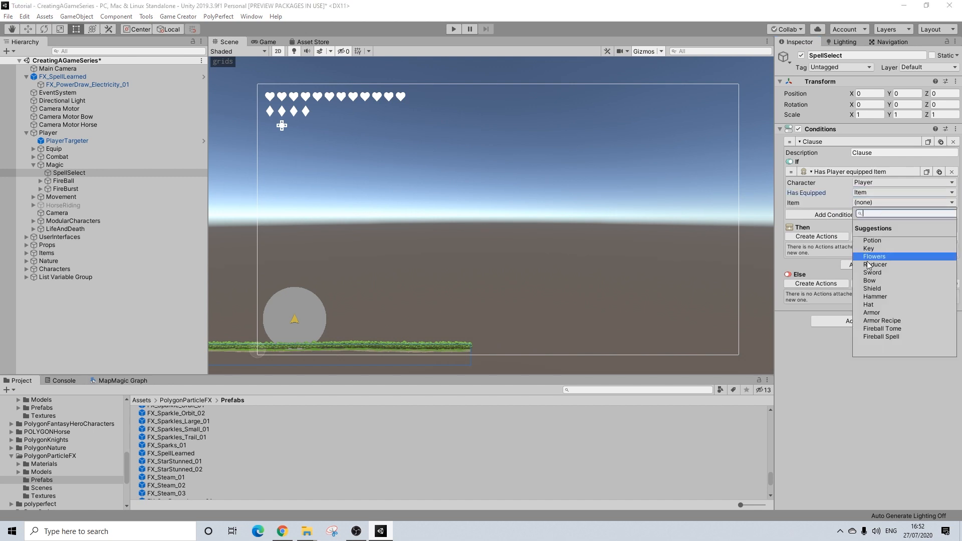
{"action": "left_click", "coordinate": [883, 337]}
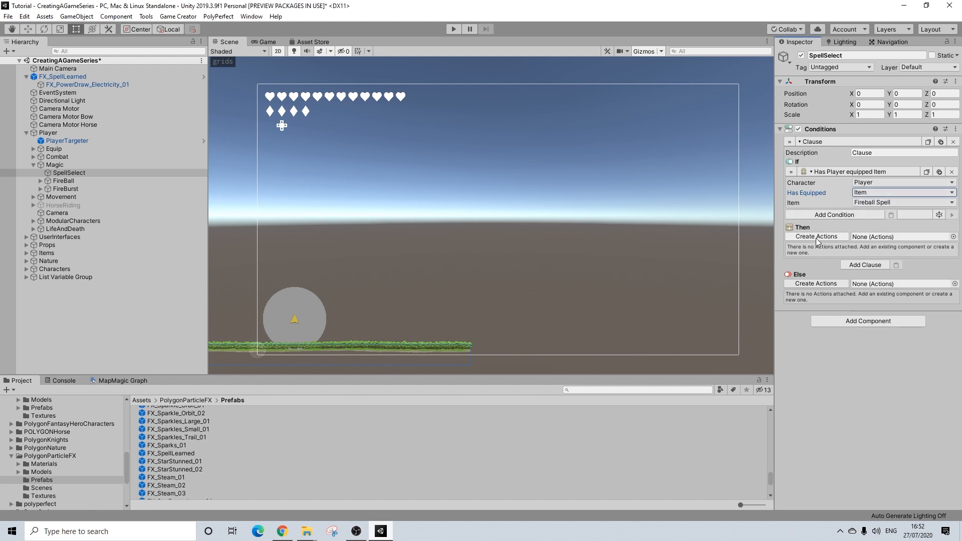
Add an Attribute Value condition requiring the Player's mana to be greater than or equal to 50.
{"action": "left_click", "coordinate": [838, 215]}
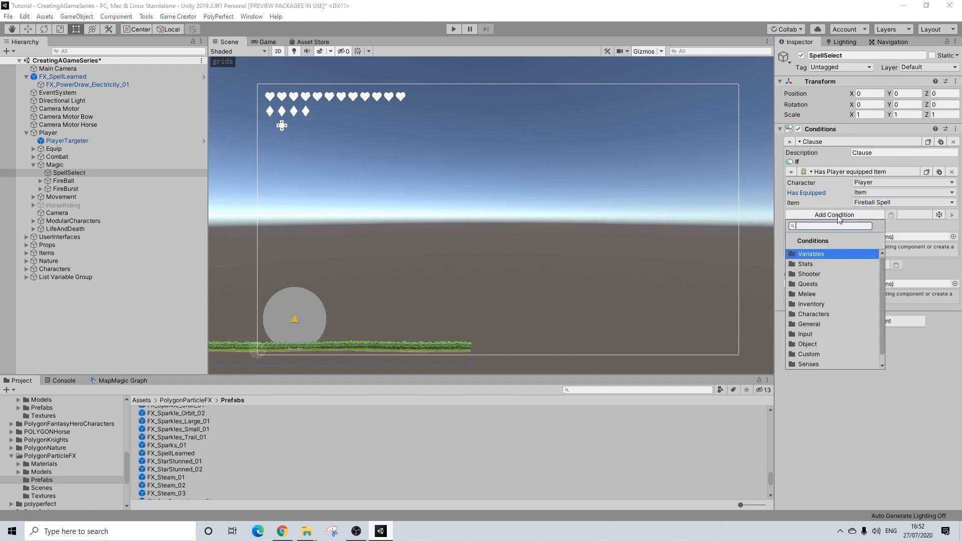
{"action": "left_click", "coordinate": [812, 250]}
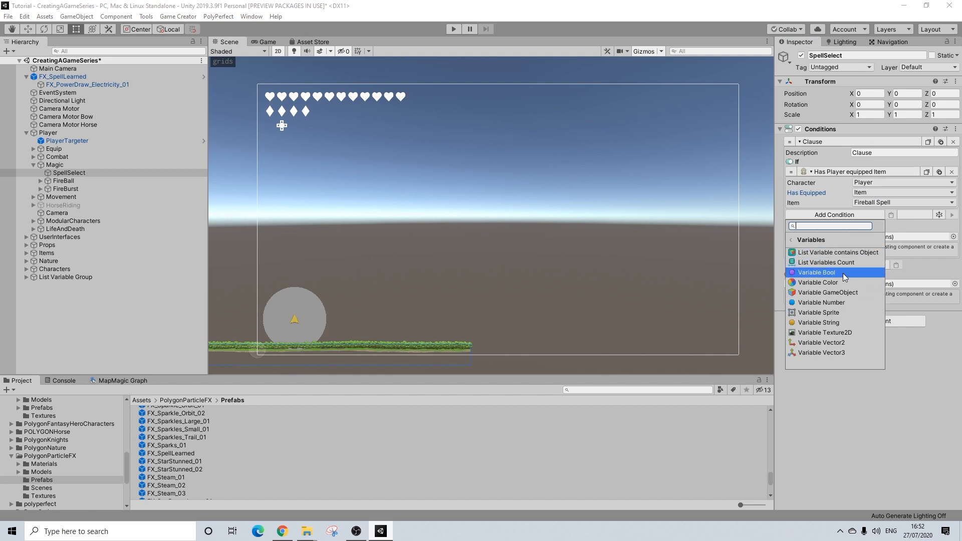
{"action": "left_click", "coordinate": [797, 241]}
{"action": "left_click", "coordinate": [811, 264]}
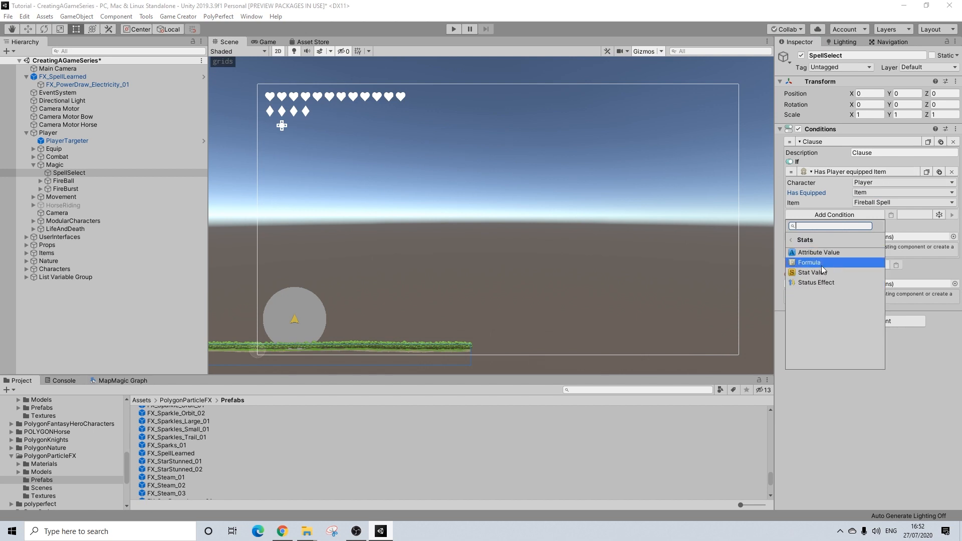
{"action": "left_click", "coordinate": [830, 264]}
{"action": "left_click", "coordinate": [868, 235]}
{"action": "left_click", "coordinate": [877, 262]}
{"action": "left_click", "coordinate": [884, 268]}
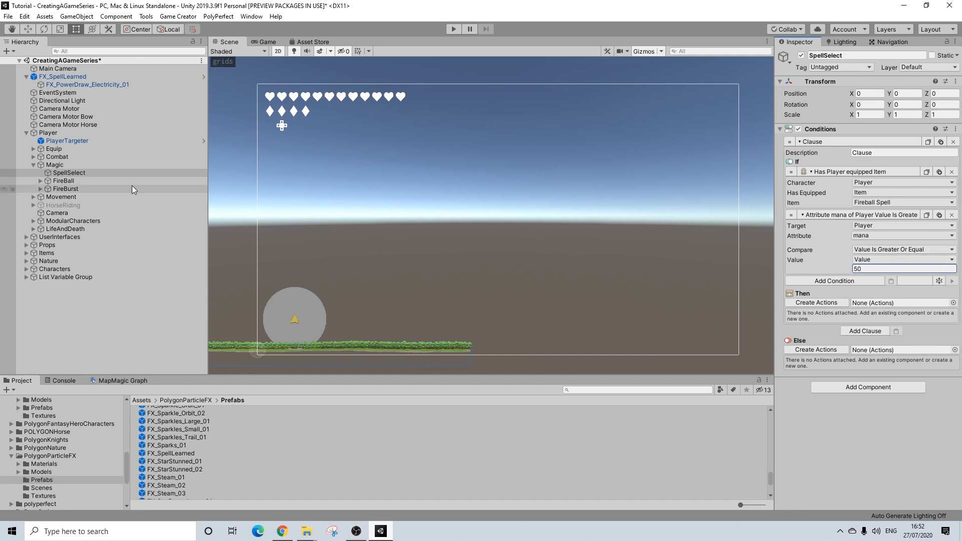
Assign the FireBall actions to the Then part of the SpellSelect clause and look through the action list.
{"action": "left_click_drag", "start_coordinate": [58, 181], "coordinate": [871, 304]}
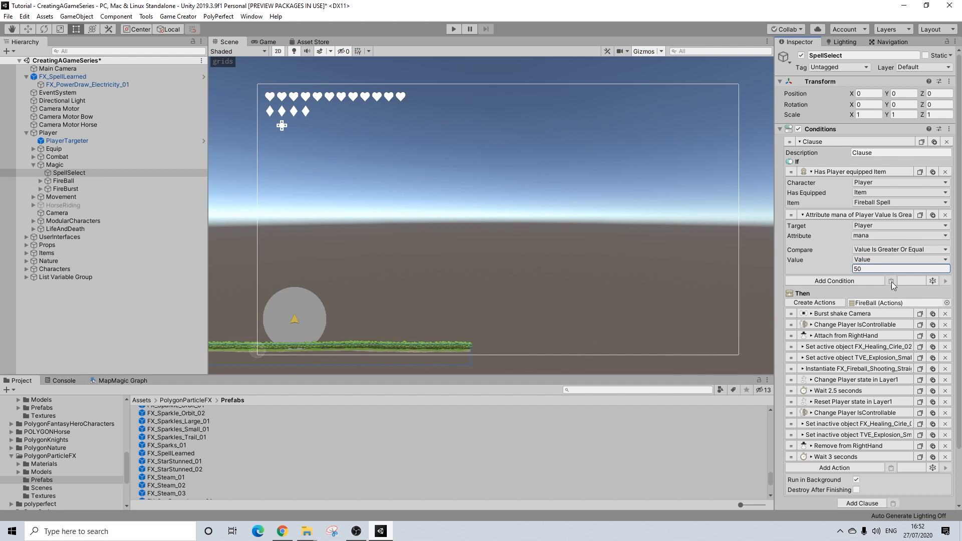
{"action": "scroll", "coordinate": [875, 286], "scroll_direction": "down", "scroll_amount": 2}
{"action": "scroll", "coordinate": [874, 283], "scroll_direction": "up", "scroll_amount": 2}
{"action": "scroll", "coordinate": [874, 283], "scroll_direction": "down", "scroll_amount": 2}
{"action": "scroll", "coordinate": [875, 284], "scroll_direction": "up", "scroll_amount": 2}
{"action": "scroll", "coordinate": [814, 216], "scroll_direction": "down", "scroll_amount": 2}
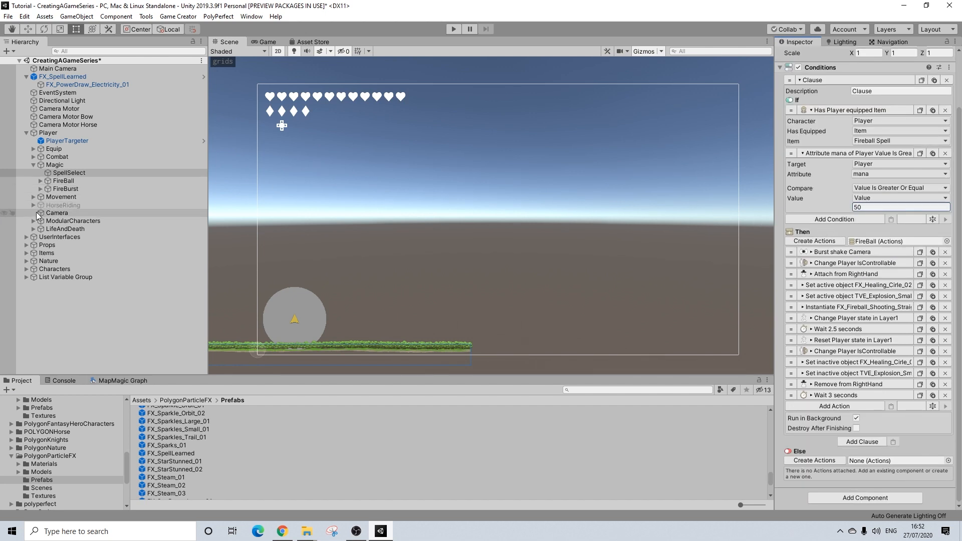
Create an Actions object for the Else part of SpellSelect and add a Call Conditions action to it.
{"action": "left_click", "coordinate": [819, 461]}
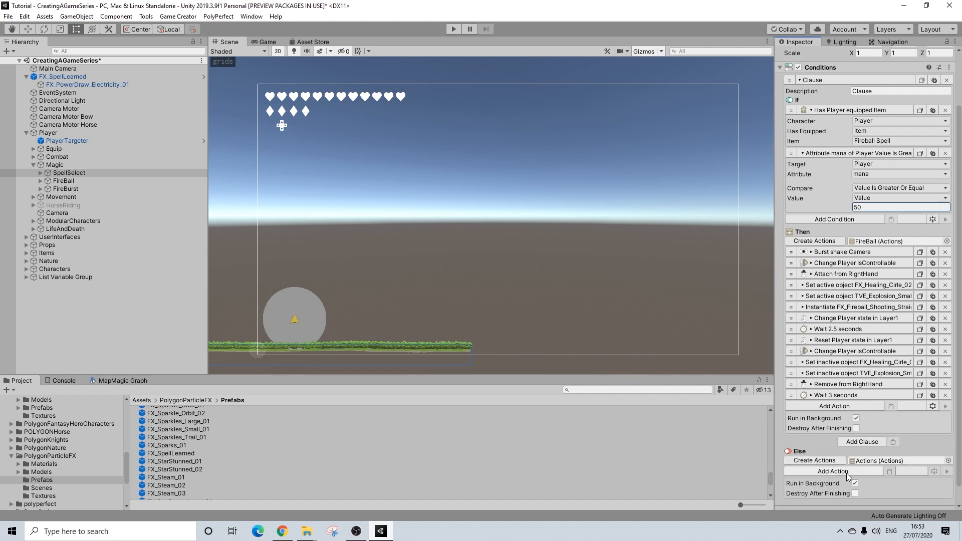
{"action": "scroll", "coordinate": [848, 476], "scroll_direction": "down", "scroll_amount": 1}
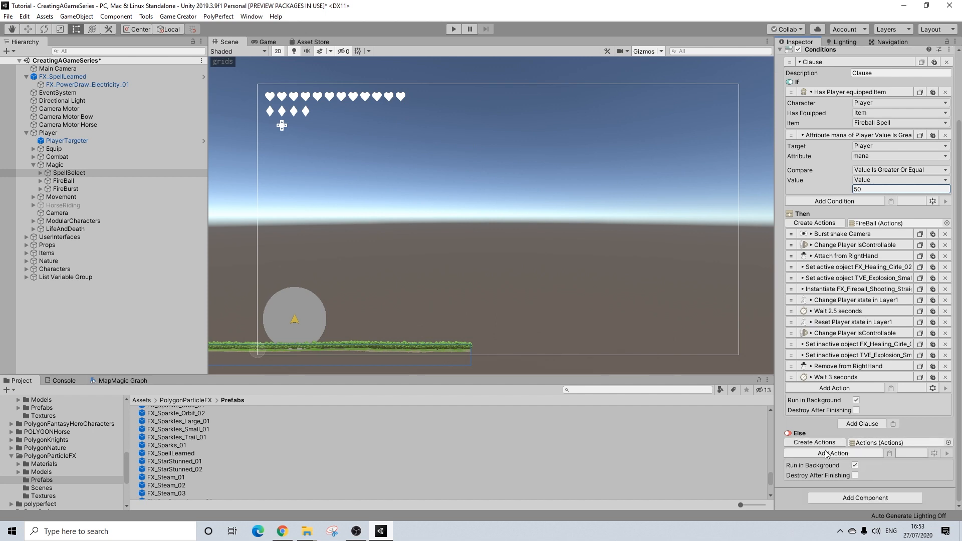
{"action": "left_click", "coordinate": [827, 453]}
{"action": "type", "text": "call"}
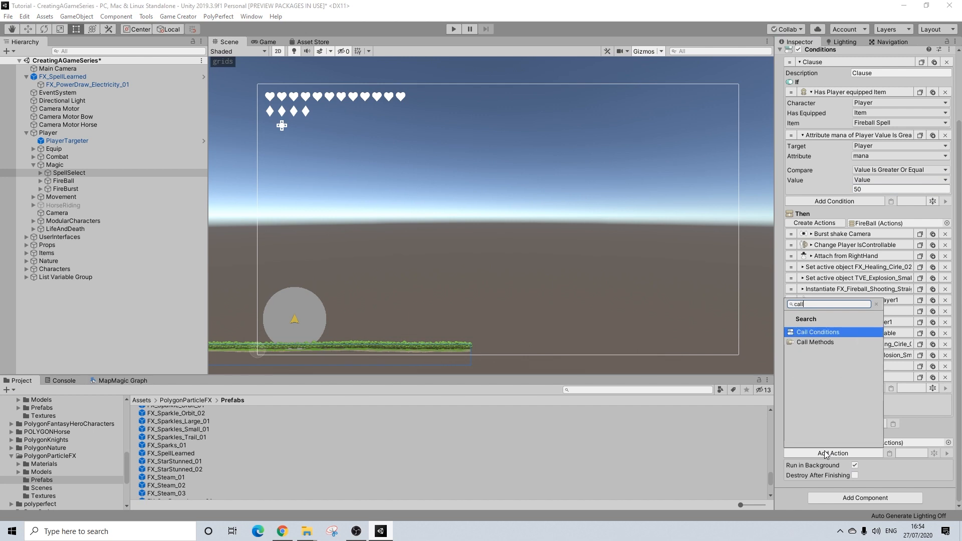
{"action": "key", "text": "Return"}
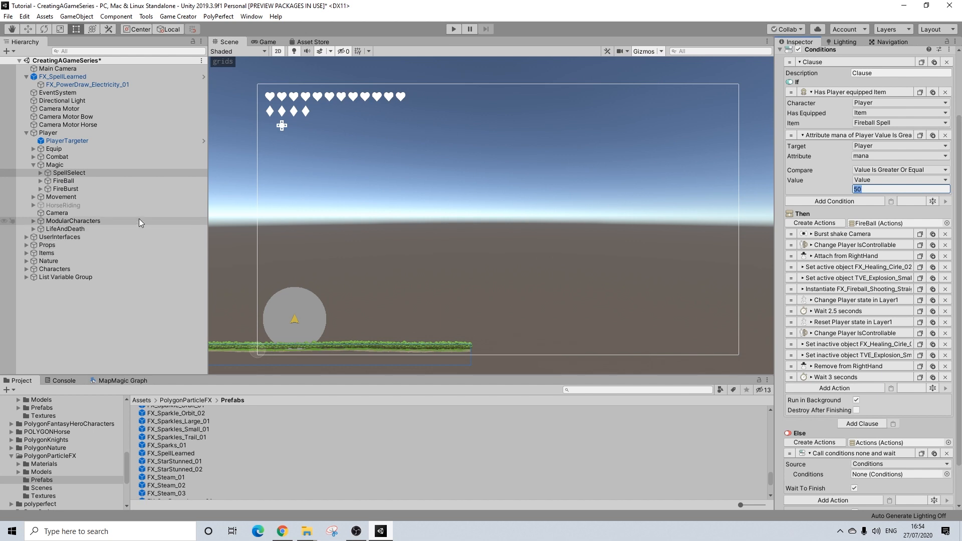
Duplicate SpellSelect, nest the copy inside the original SpellSelect, and assign it to the Call Conditions action.
{"action": "right_click", "coordinate": [68, 172]}
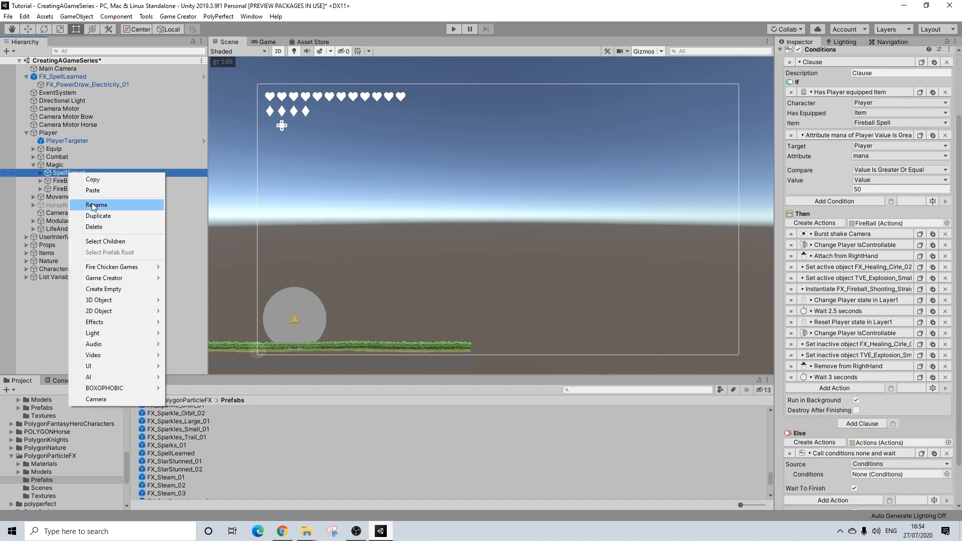
{"action": "left_click", "coordinate": [98, 217]}
{"action": "left_click_drag", "start_coordinate": [68, 197], "coordinate": [74, 172]}
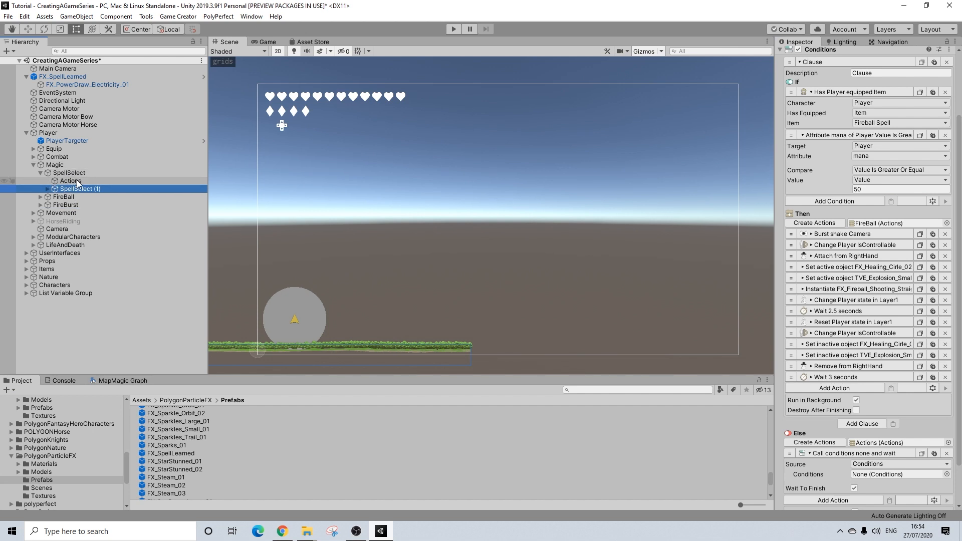
{"action": "left_click_drag", "start_coordinate": [73, 186], "coordinate": [883, 474]}
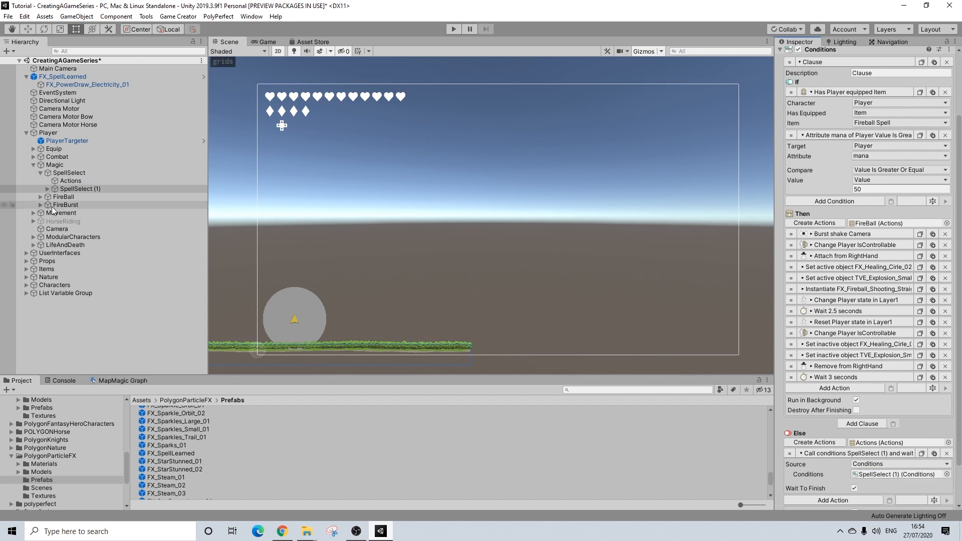
{"action": "left_click", "coordinate": [70, 188]}
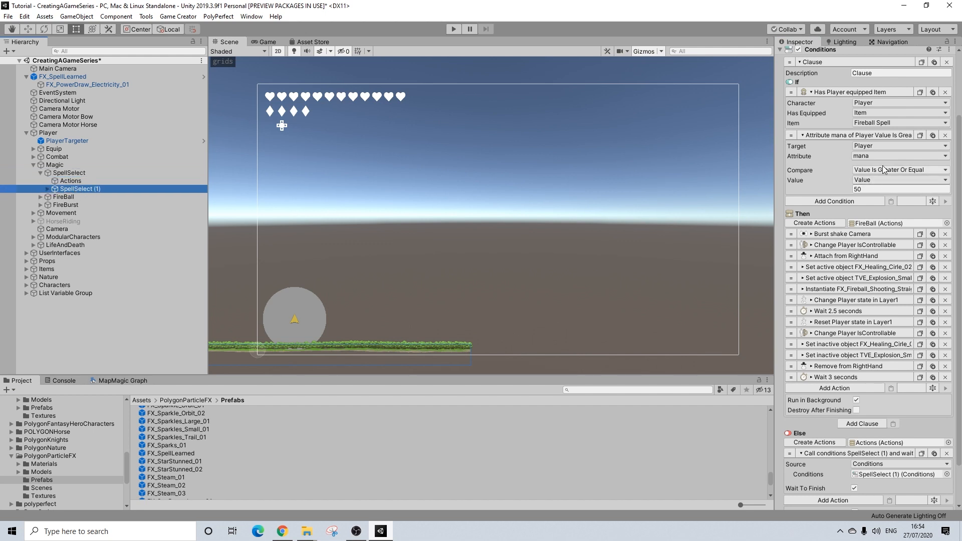
Duplicate the Fireball Tome in the inventory catalogue, naming the copy Fireblast Tome with the description "Teaches a strong fireblast spell".
{"action": "left_click", "coordinate": [178, 16]}
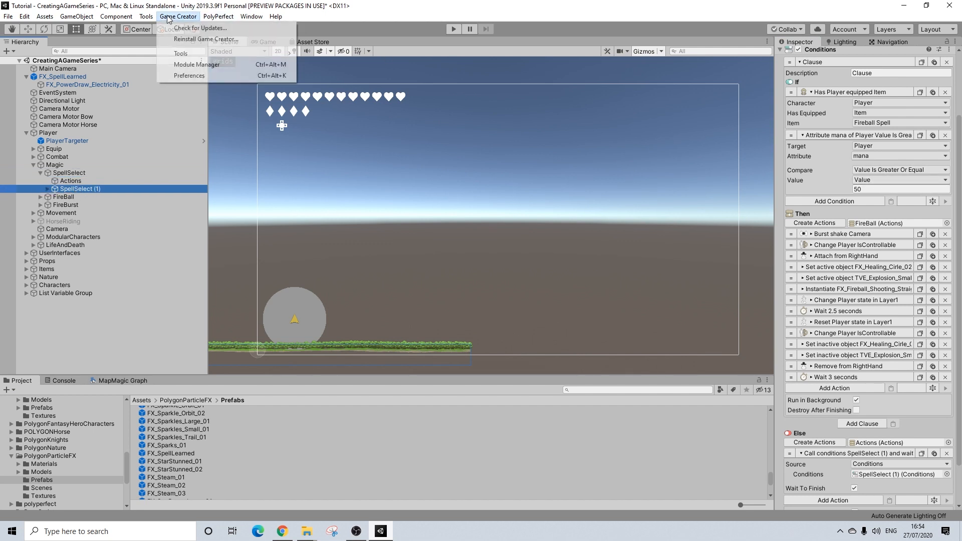
{"action": "left_click", "coordinate": [186, 76]}
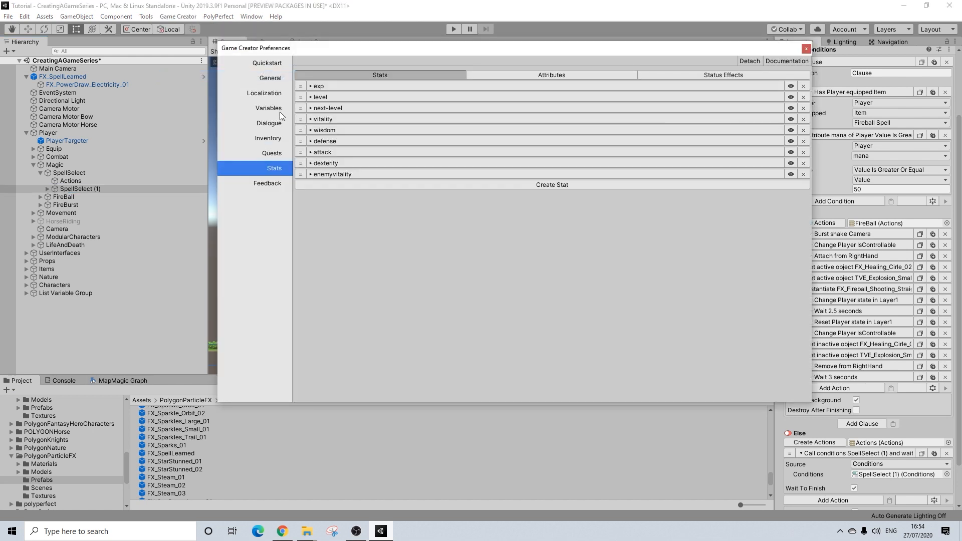
{"action": "left_click", "coordinate": [267, 138]}
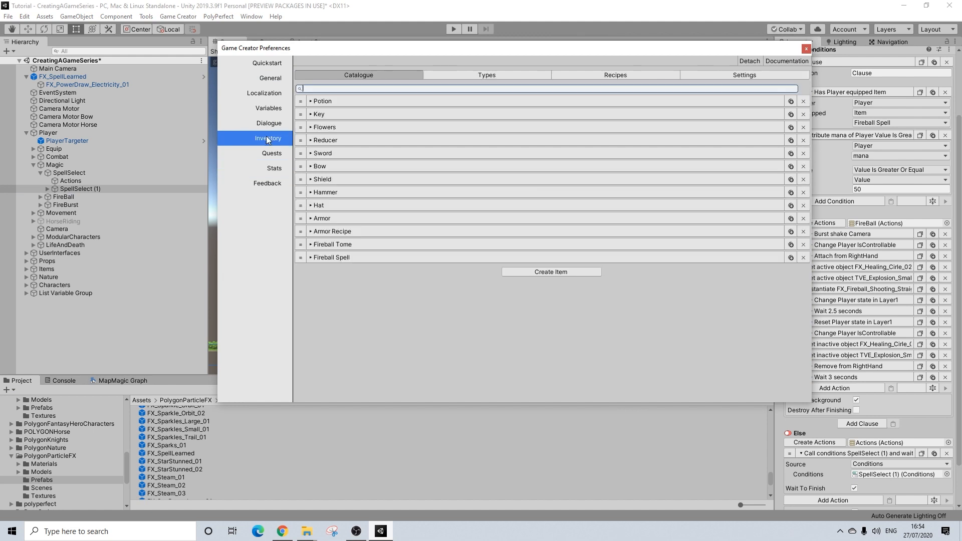
{"action": "left_click", "coordinate": [792, 245]}
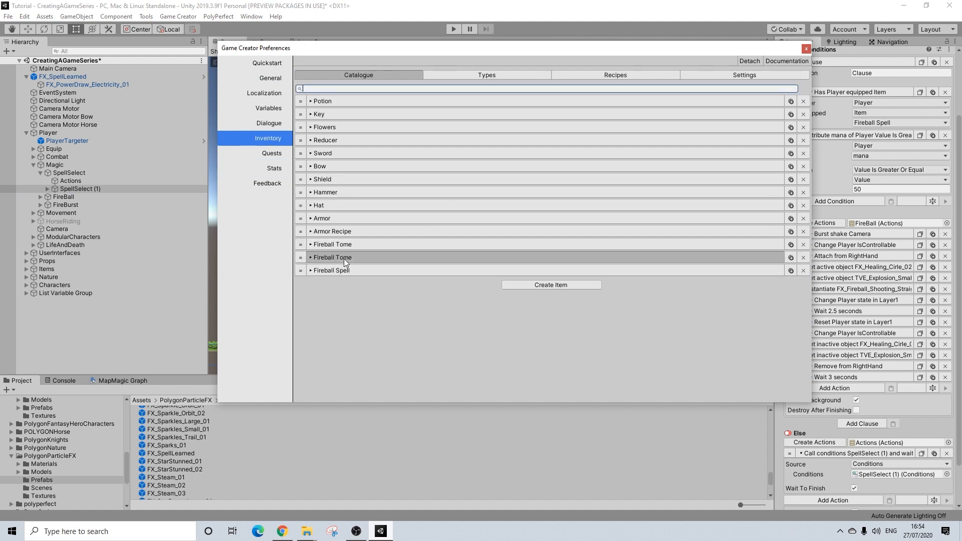
{"action": "left_click", "coordinate": [344, 259]}
{"action": "left_click_drag", "start_coordinate": [395, 280], "coordinate": [389, 283]}
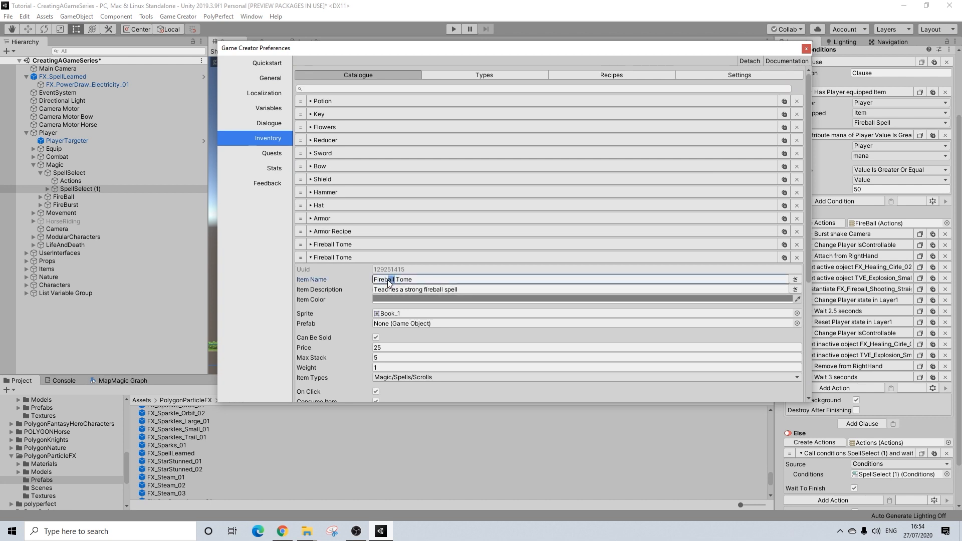
{"action": "type", "text": "blast"}
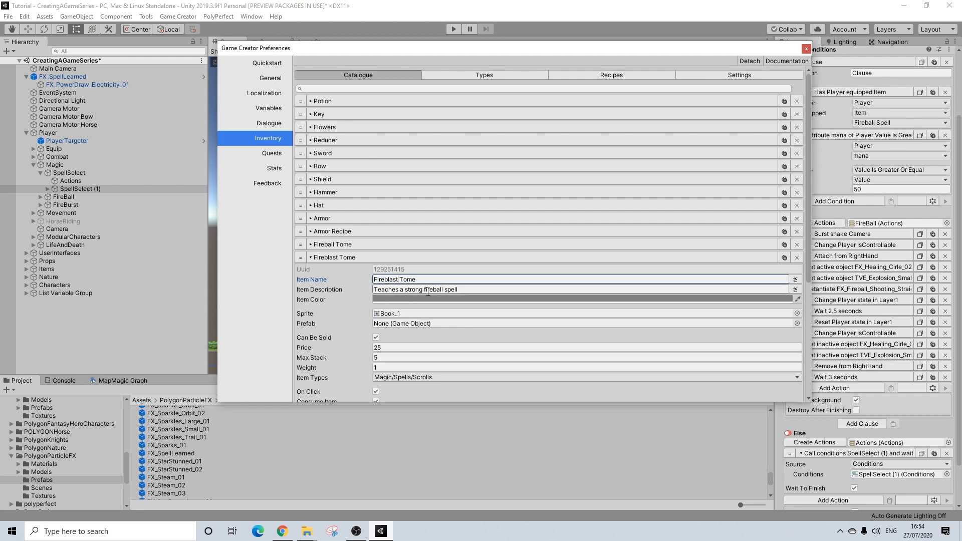
{"action": "left_click_drag", "start_coordinate": [433, 289], "coordinate": [503, 300]}
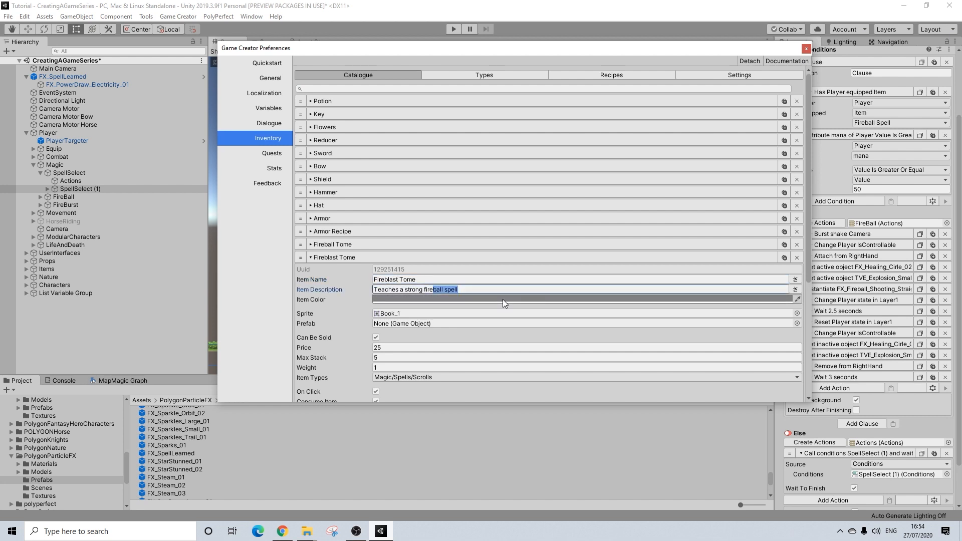
{"action": "type", "text": "blast spell"}
Set the Fireblast Tome's sprite to Book_2 and its price to 50.
{"action": "left_click", "coordinate": [797, 314]}
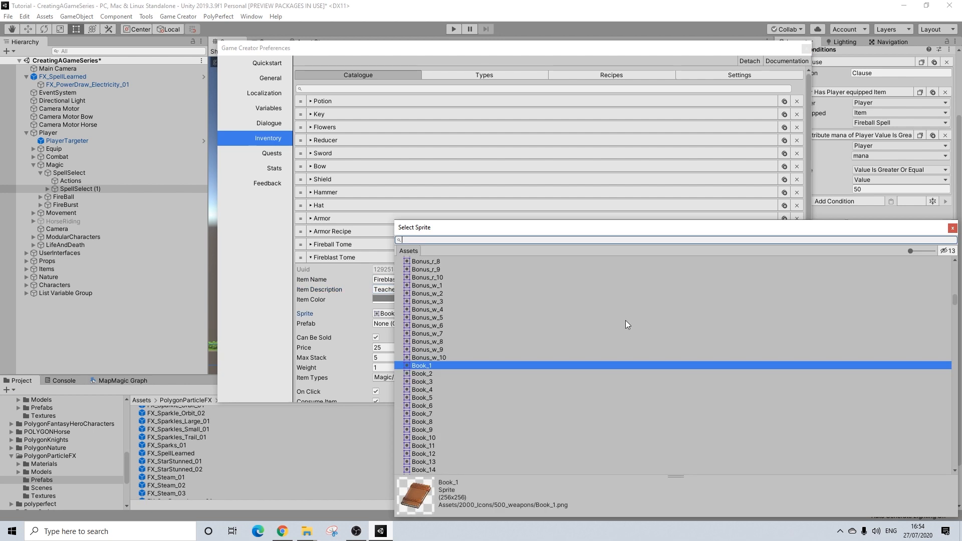
{"action": "left_click", "coordinate": [421, 374]}
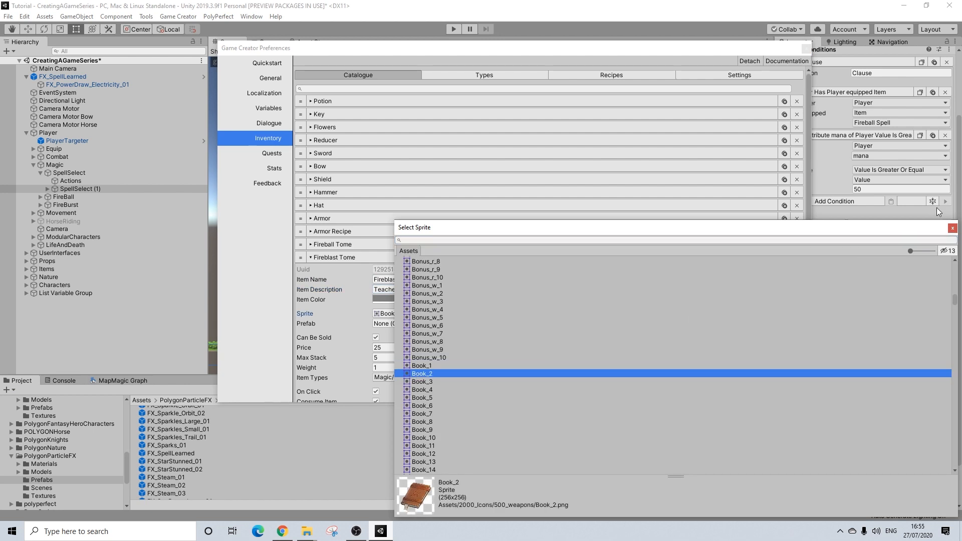
{"action": "left_click", "coordinate": [953, 228]}
{"action": "scroll", "coordinate": [395, 348], "scroll_direction": "down", "scroll_amount": 1}
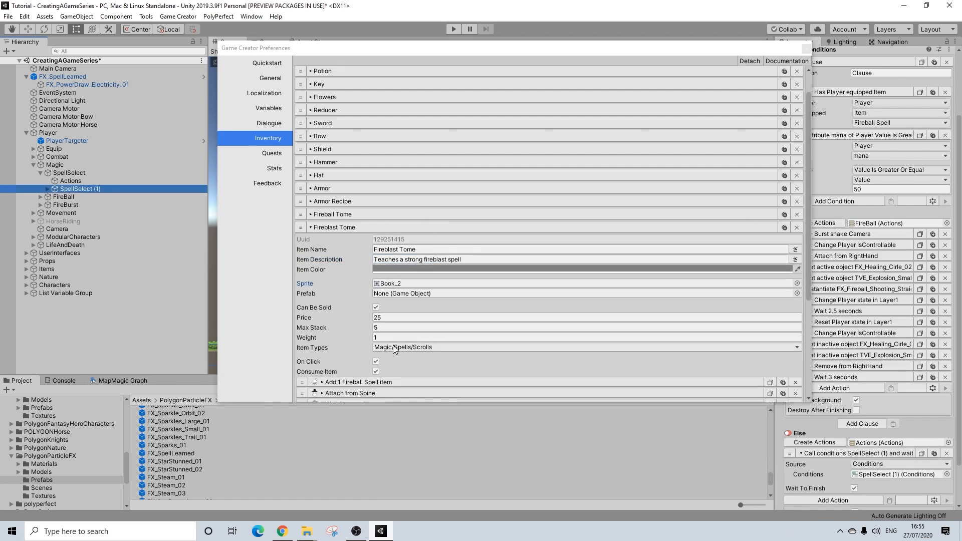
{"action": "left_click", "coordinate": [388, 318]}
{"action": "double_click", "coordinate": [388, 317]}
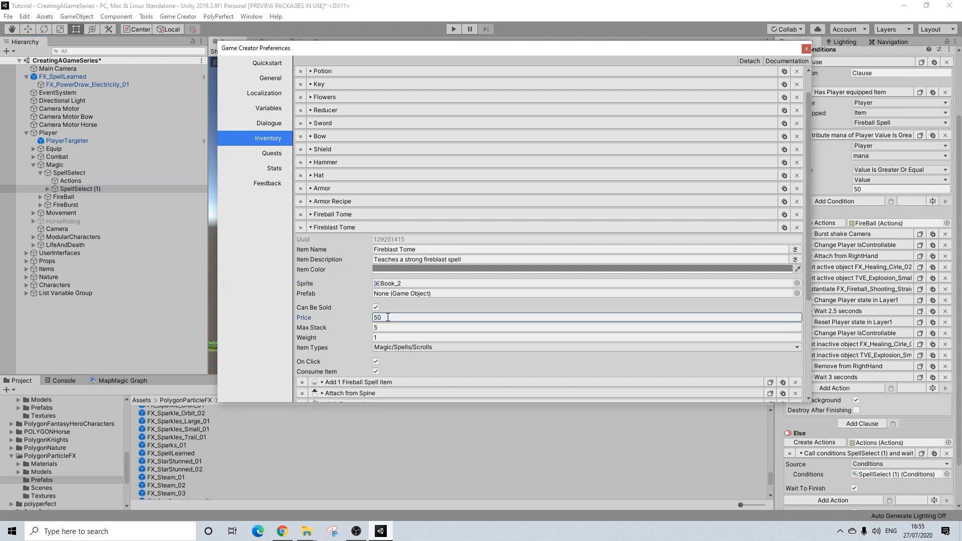
Duplicate the Fireball Spell inventory item and rename the copy Fireblast Spell.
{"action": "scroll", "coordinate": [388, 321], "scroll_direction": "down", "scroll_amount": 2}
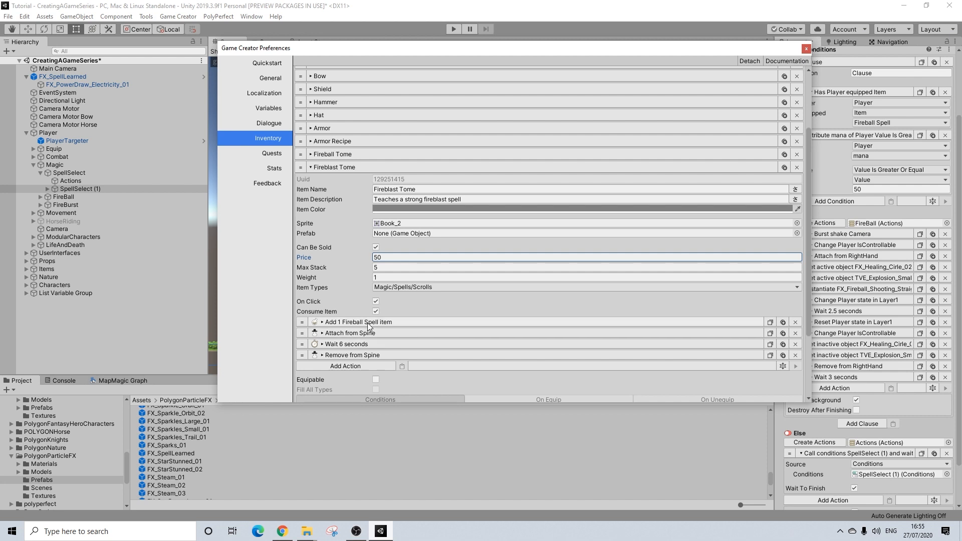
{"action": "scroll", "coordinate": [396, 328], "scroll_direction": "down", "scroll_amount": 5}
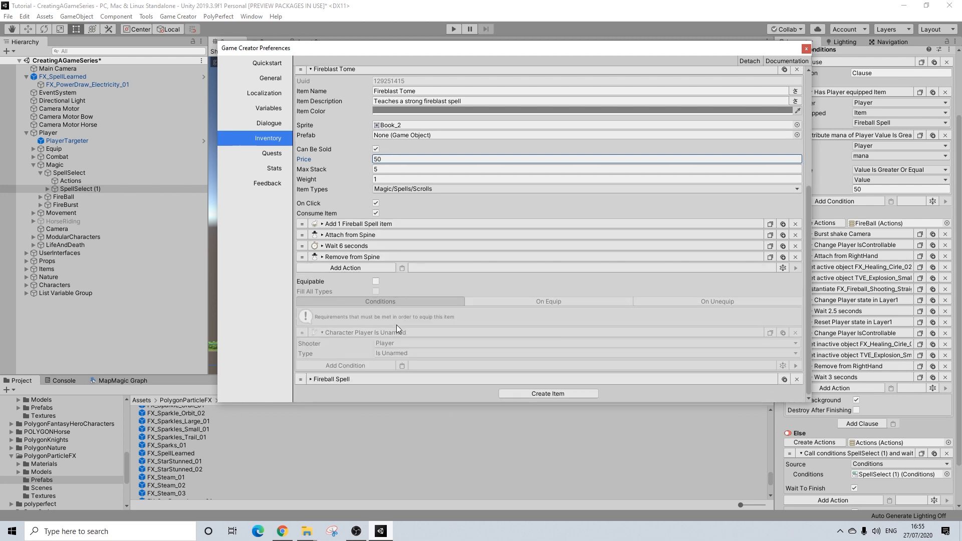
{"action": "left_click", "coordinate": [784, 379]}
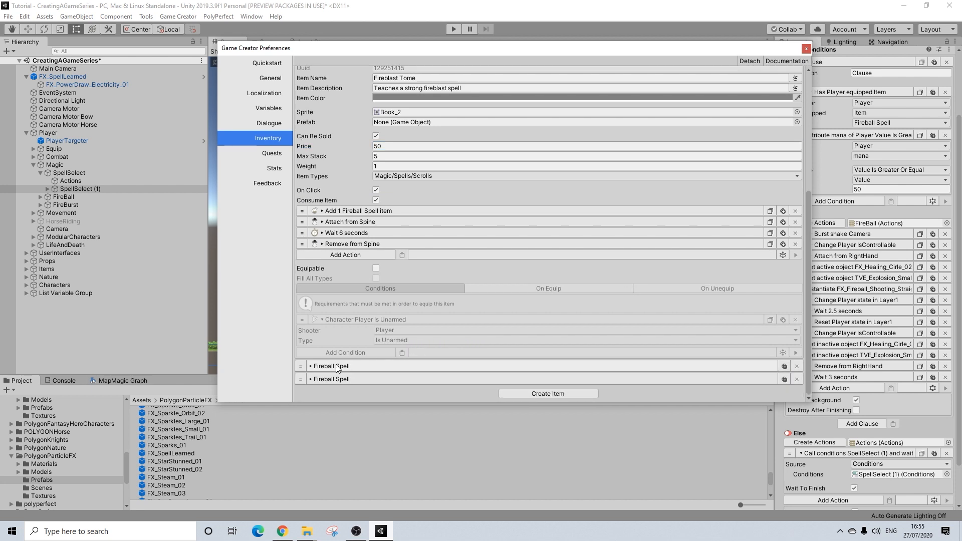
{"action": "left_click", "coordinate": [331, 380]}
{"action": "scroll", "coordinate": [351, 371], "scroll_direction": "down", "scroll_amount": 4}
{"action": "left_click", "coordinate": [397, 312]}
{"action": "left_click_drag", "start_coordinate": [398, 311], "coordinate": [390, 312]}
{"action": "type", "text": "last Spell"}
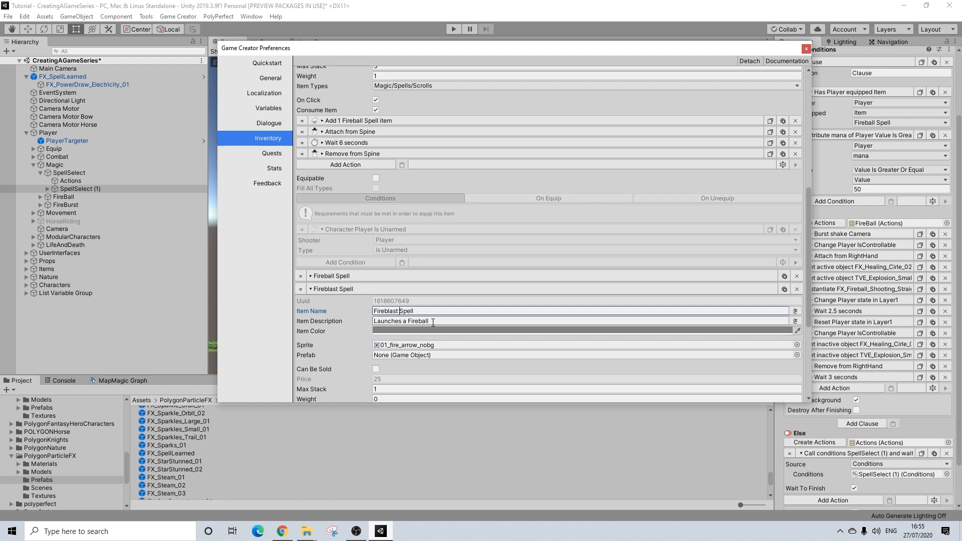
Change the Fireblast Spell's item description to "Launches a Fireblast".
{"action": "left_click", "coordinate": [428, 322]}
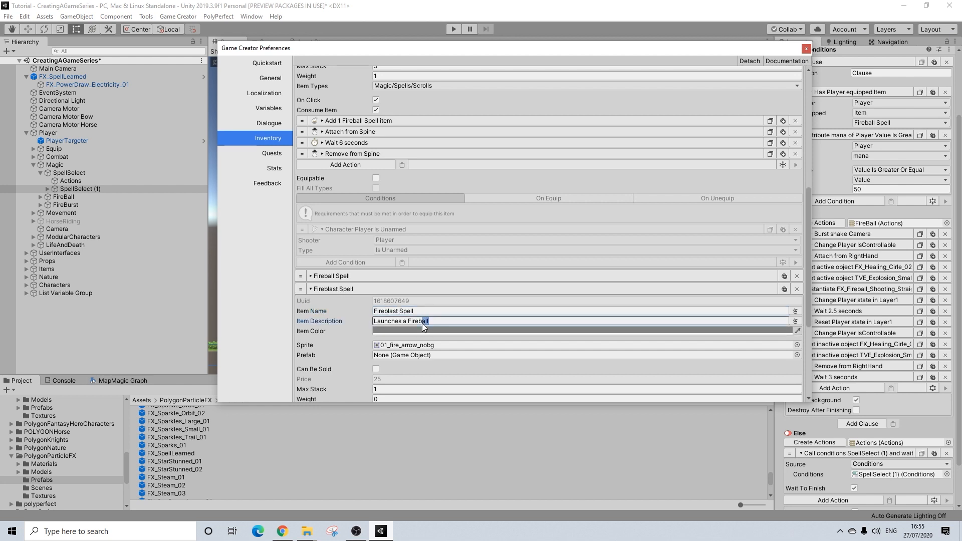
{"action": "left_click_drag", "start_coordinate": [426, 323], "coordinate": [422, 324]}
{"action": "key", "text": "BackSpace"}
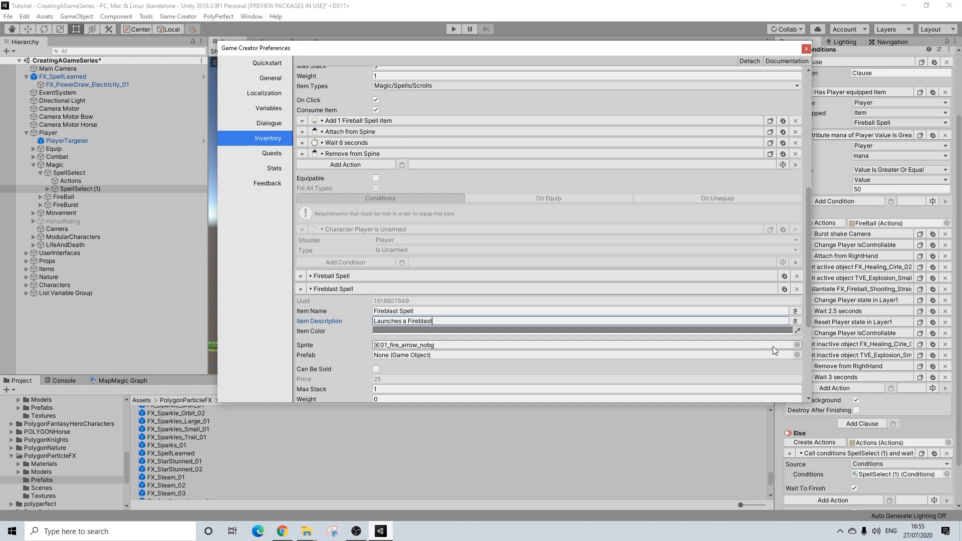
Search the sprites for "fire", compare the candidates, and assign Fire_ray as the Fireblast Spell's sprite.
{"action": "left_click", "coordinate": [798, 345]}
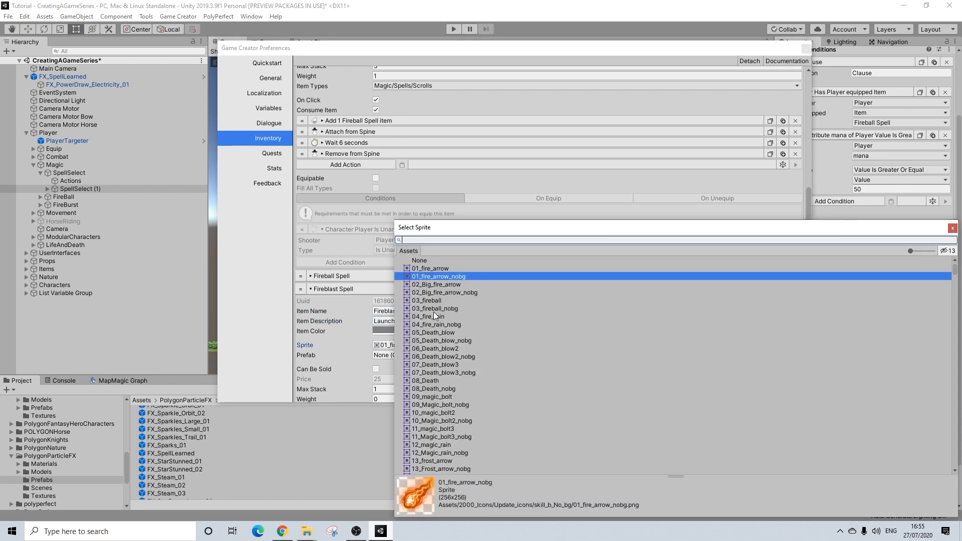
{"action": "left_click_drag", "start_coordinate": [436, 317], "coordinate": [437, 350]}
{"action": "left_click", "coordinate": [433, 240]}
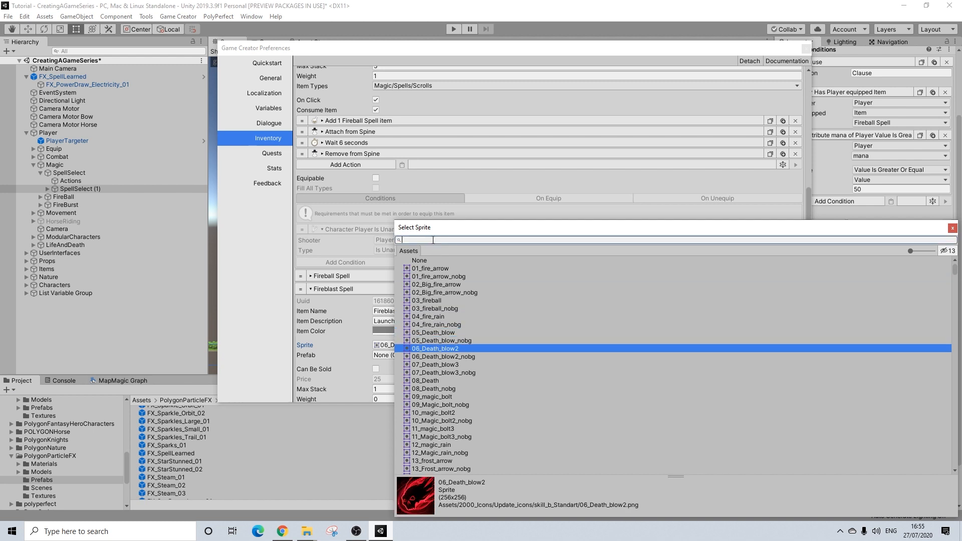
{"action": "type", "text": "fire"}
{"action": "left_click", "coordinate": [421, 325]}
{"action": "left_click", "coordinate": [426, 317]}
{"action": "left_click", "coordinate": [426, 342]}
{"action": "left_click", "coordinate": [422, 350]}
{"action": "left_click", "coordinate": [422, 358]}
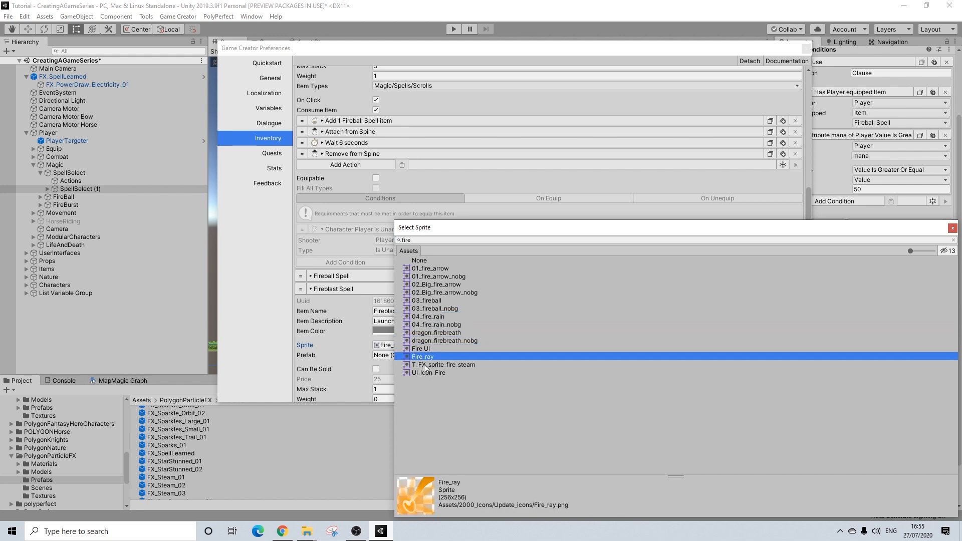
{"action": "left_click", "coordinate": [431, 285]}
{"action": "left_click", "coordinate": [422, 357]}
{"action": "left_click", "coordinate": [426, 366]}
{"action": "left_click", "coordinate": [429, 374]}
{"action": "left_click", "coordinate": [431, 366]}
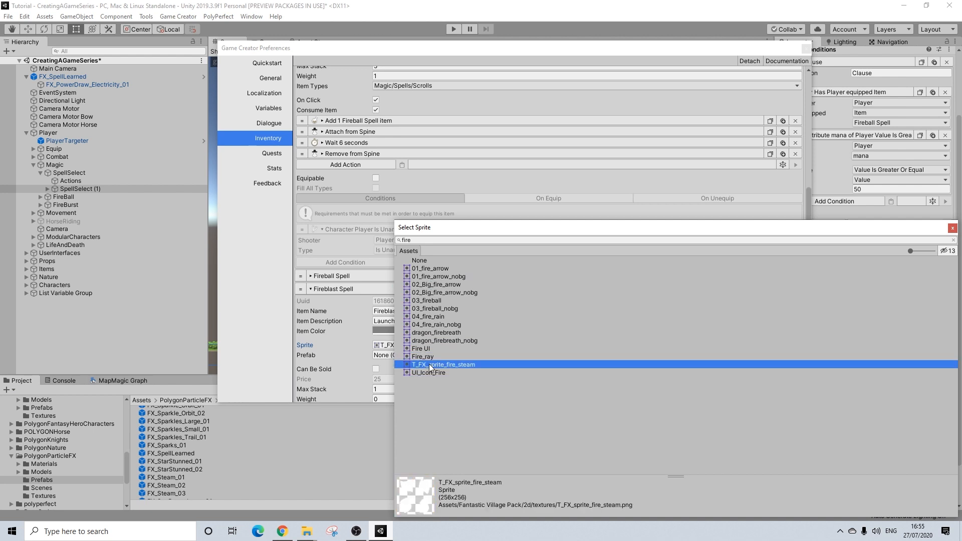
{"action": "left_click", "coordinate": [430, 356]}
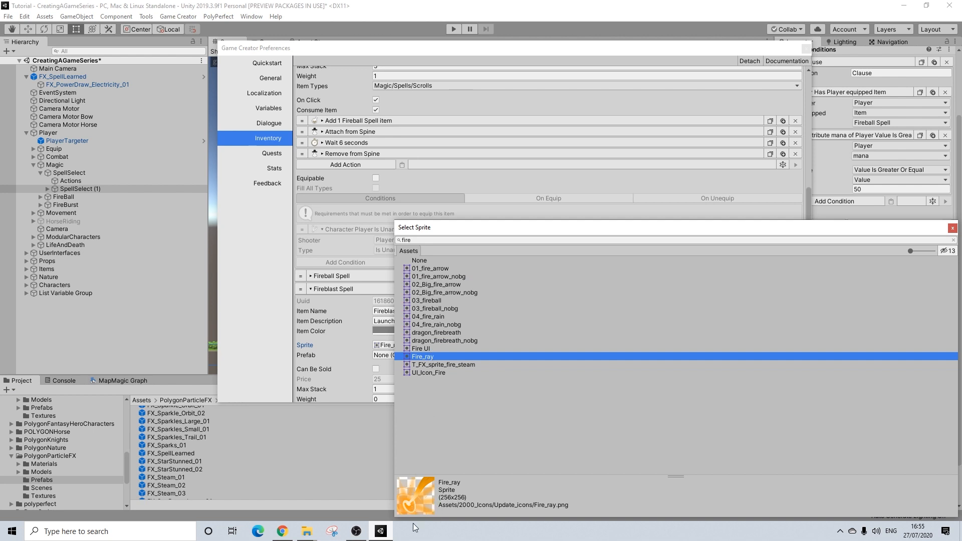
{"action": "left_click", "coordinate": [425, 349]}
{"action": "left_click", "coordinate": [425, 357]}
{"action": "left_click", "coordinate": [951, 230]}
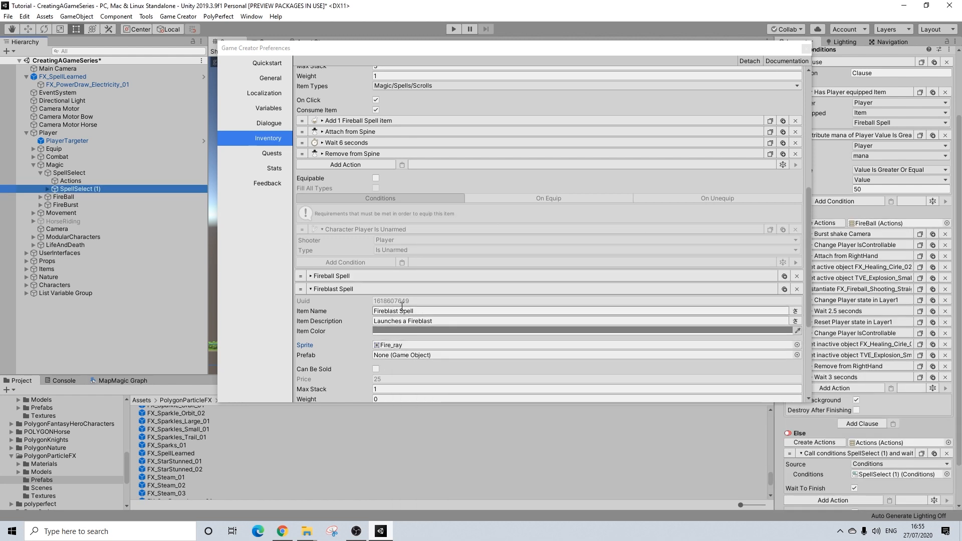
Set the item in the Fireblast Spell's on-click Equip action to Fireblast Spell.
{"action": "scroll", "coordinate": [403, 311], "scroll_direction": "down", "scroll_amount": 3}
{"action": "scroll", "coordinate": [407, 317], "scroll_direction": "down", "scroll_amount": 3}
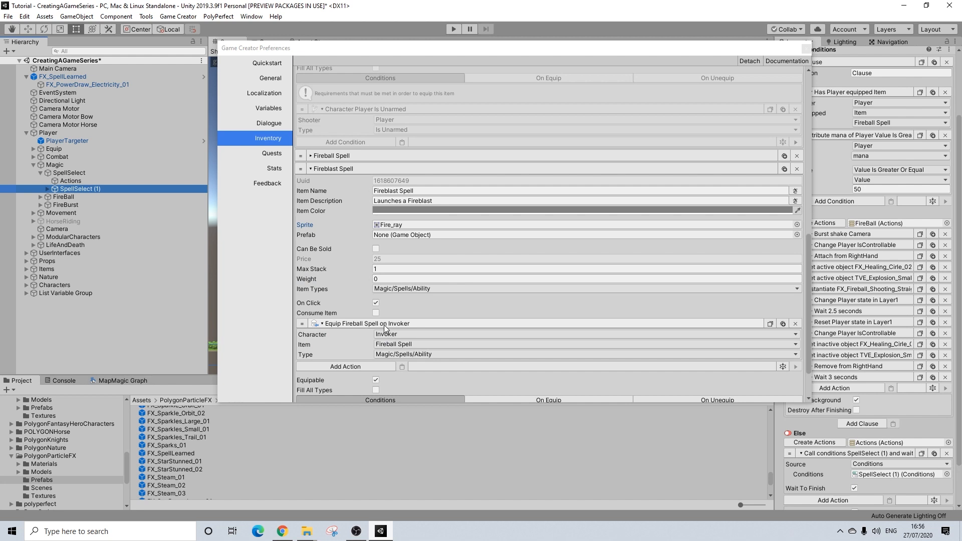
{"action": "left_click", "coordinate": [394, 345]}
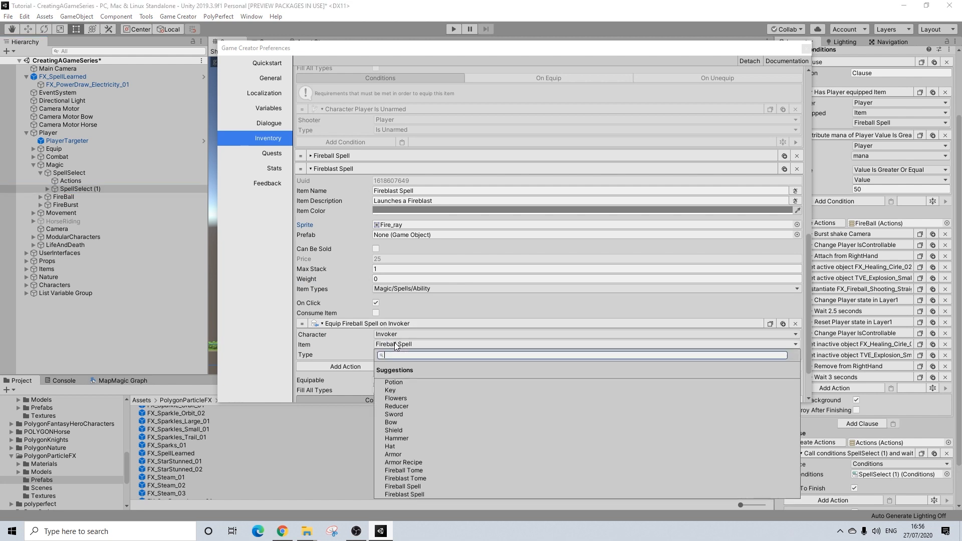
{"action": "left_click", "coordinate": [409, 494]}
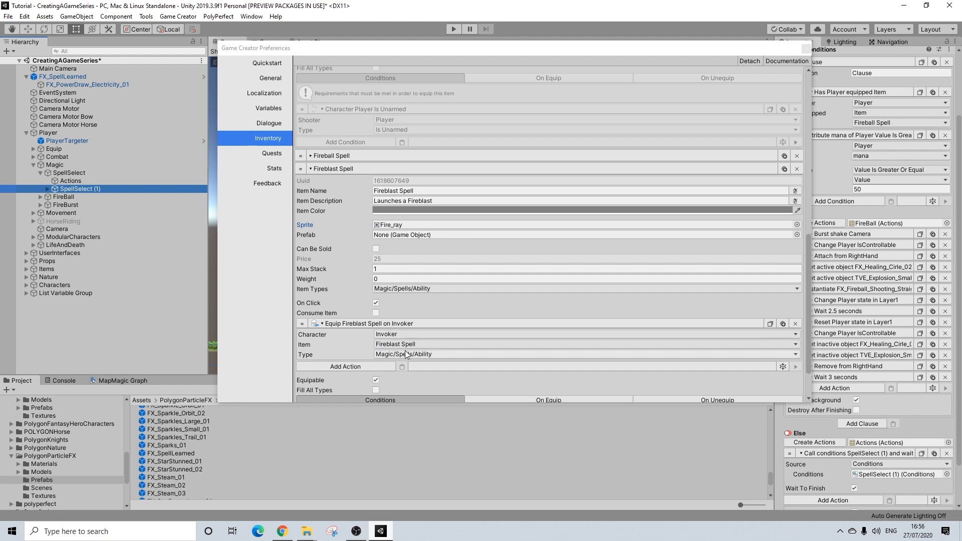
{"action": "scroll", "coordinate": [410, 345], "scroll_direction": "down", "scroll_amount": 3}
{"action": "scroll", "coordinate": [410, 344], "scroll_direction": "down", "scroll_amount": 2}
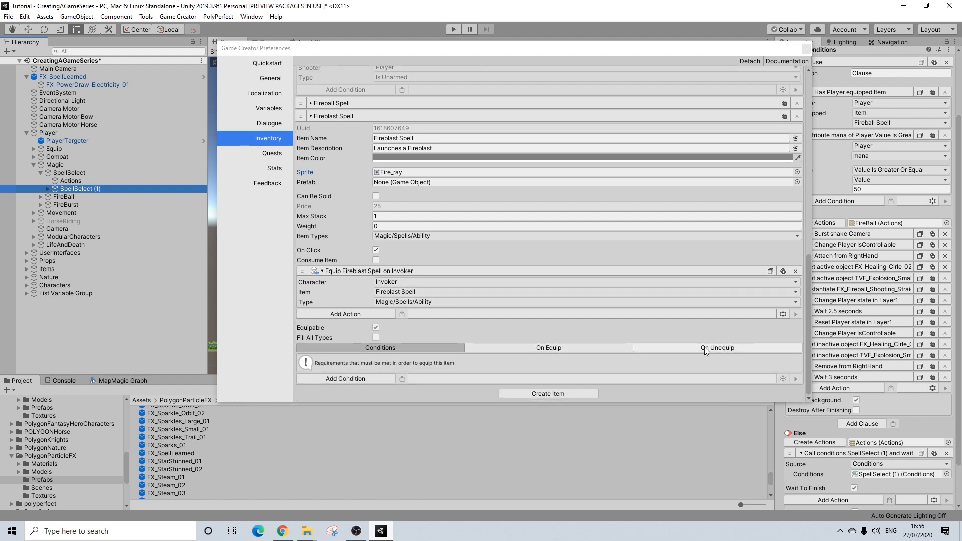
Set the Fireblast Tome's on-click Add item action to give the Fireblast Spell, and close the inventory preferences.
{"action": "scroll", "coordinate": [434, 306], "scroll_direction": "up", "scroll_amount": 3}
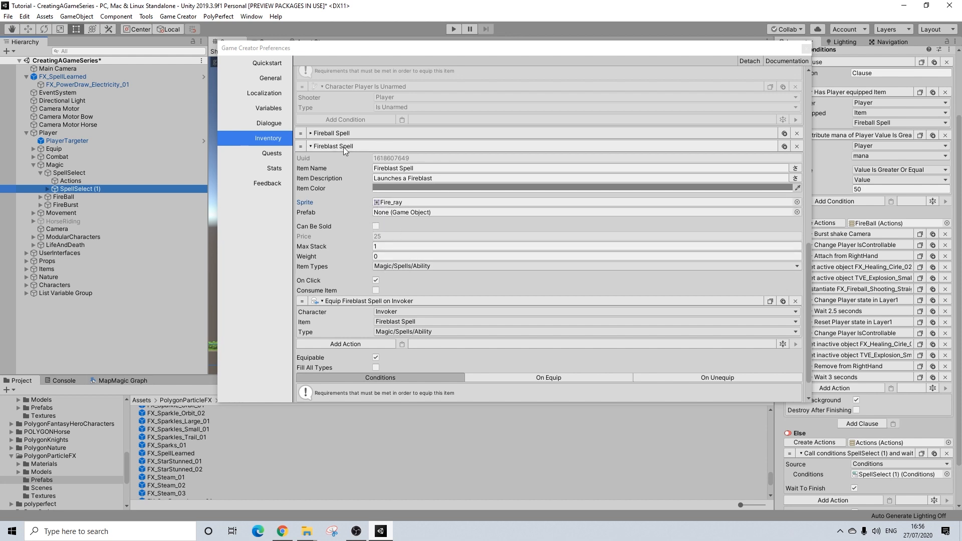
{"action": "scroll", "coordinate": [390, 240], "scroll_direction": "up", "scroll_amount": 3}
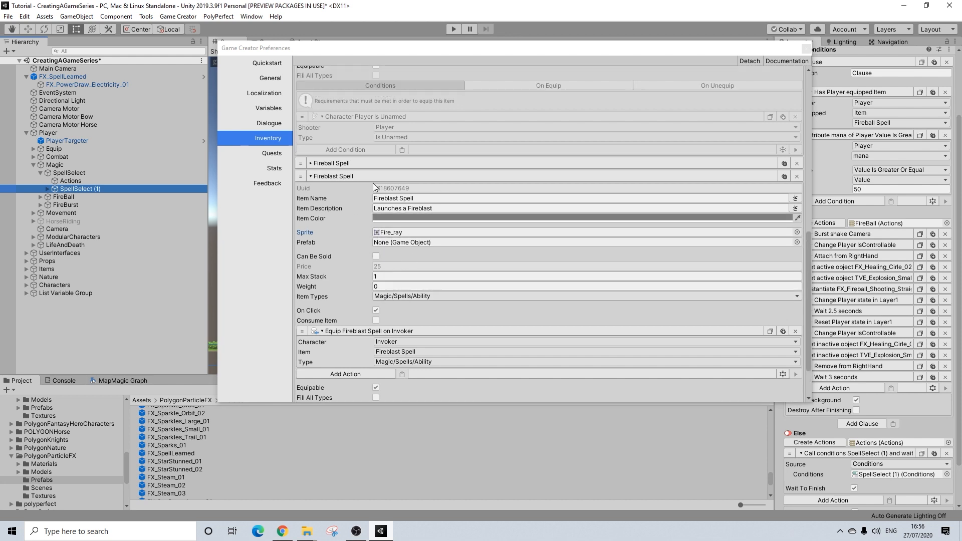
{"action": "scroll", "coordinate": [352, 186], "scroll_direction": "up", "scroll_amount": 10}
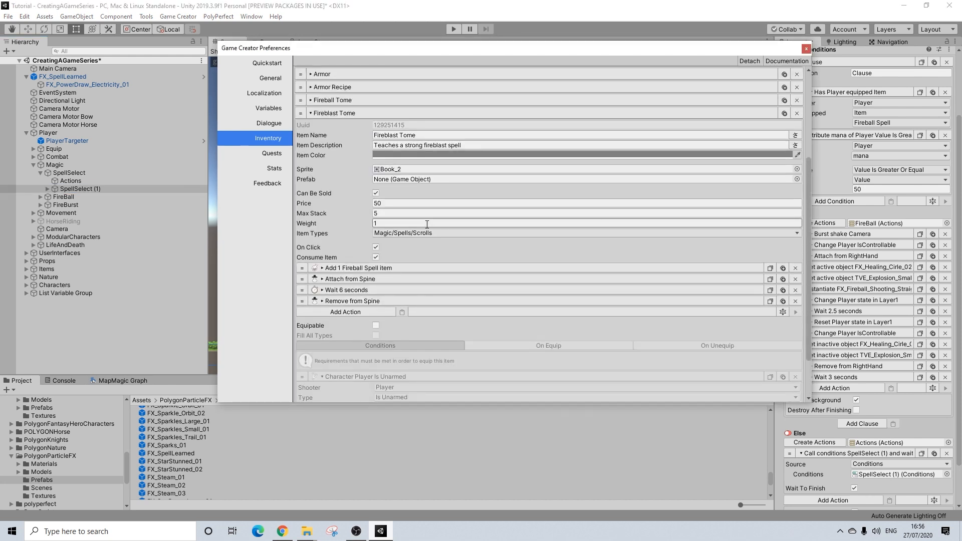
{"action": "left_click", "coordinate": [374, 268]}
{"action": "left_click", "coordinate": [397, 289]}
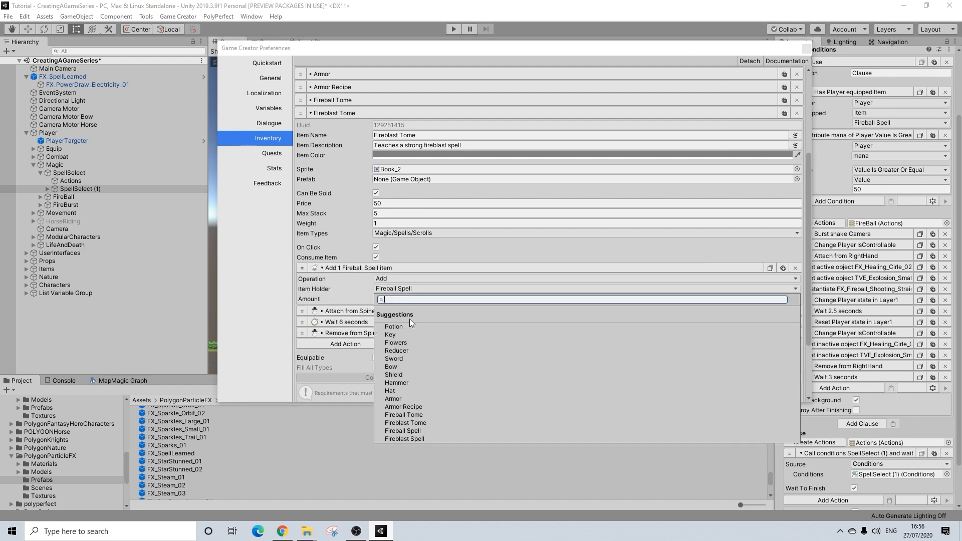
{"action": "left_click", "coordinate": [409, 439]}
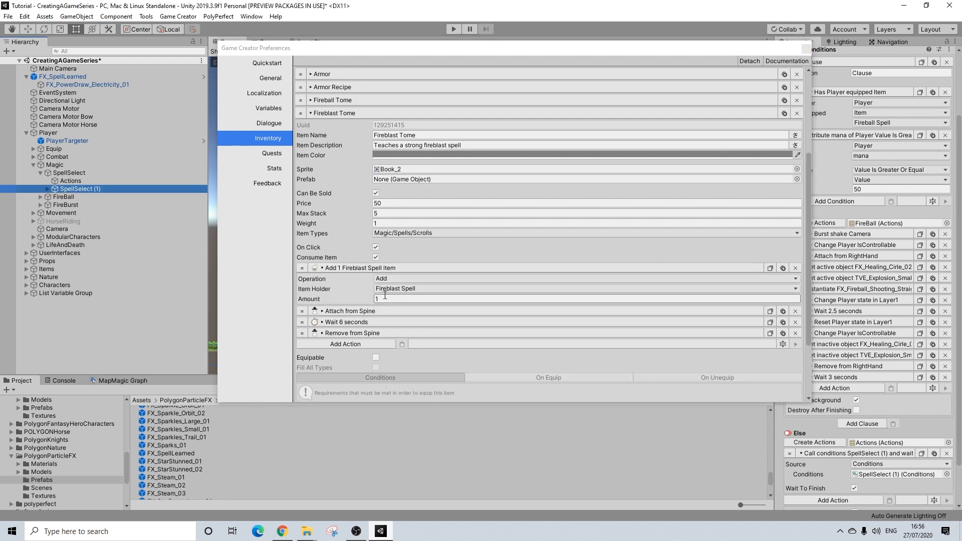
{"action": "left_click", "coordinate": [377, 268]}
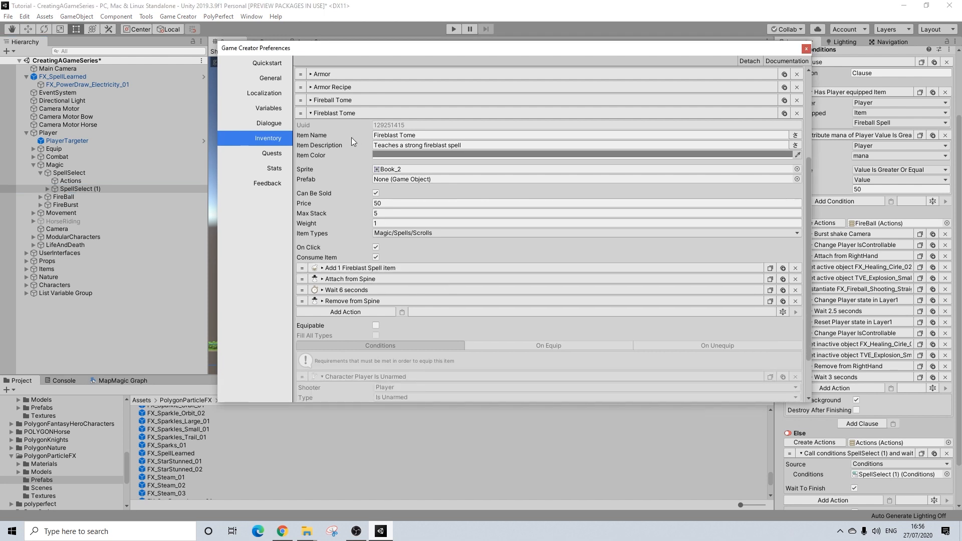
{"action": "left_click", "coordinate": [356, 111]}
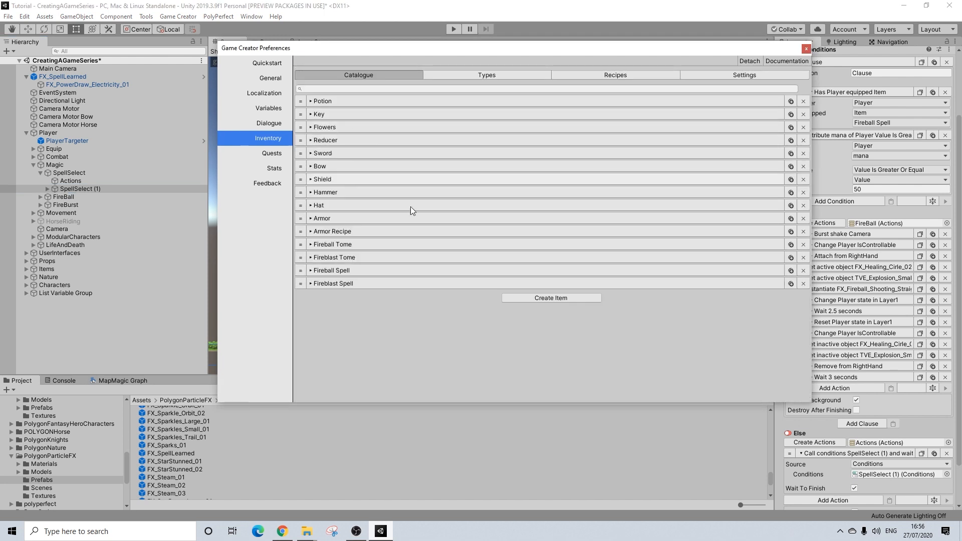
{"action": "left_click", "coordinate": [806, 49]}
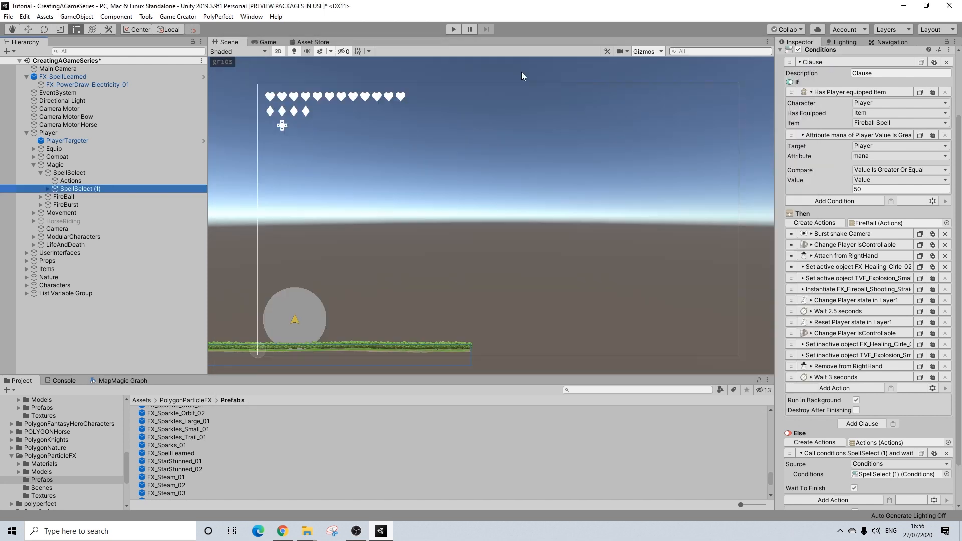
Set SpellSelect (1)'s conditions to require the Fireblast Spell equipped and a mana value of at least 75.
{"action": "left_click", "coordinate": [871, 124]}
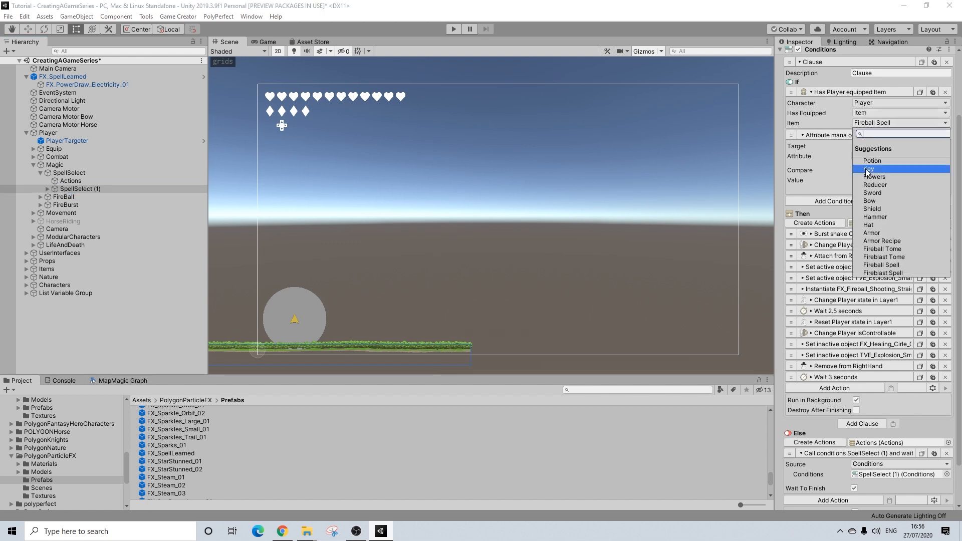
{"action": "left_click", "coordinate": [878, 274]}
{"action": "left_click", "coordinate": [830, 189]}
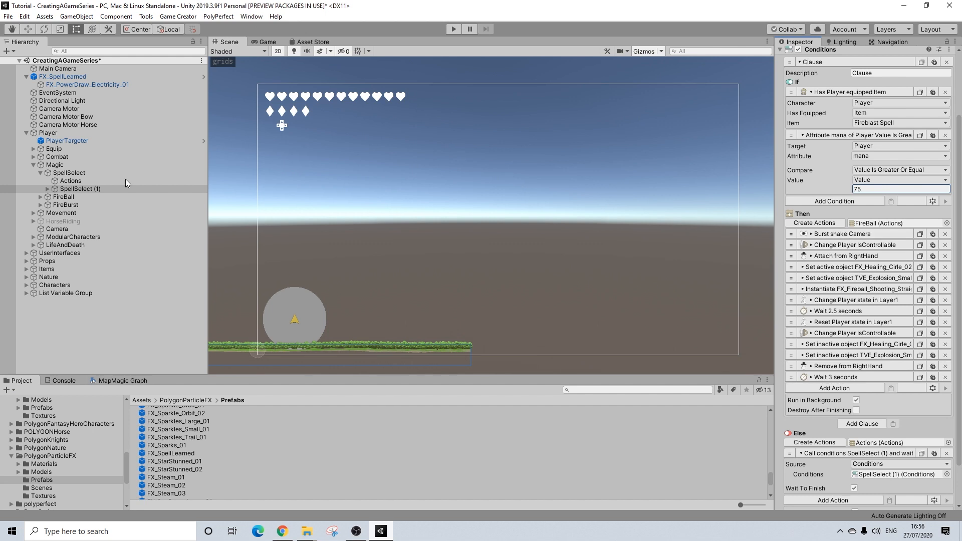
Add an attribute action to SpellSelect's FireBall actions, with mana as its attribute and Subtract as its operation.
{"action": "left_click", "coordinate": [55, 173]}
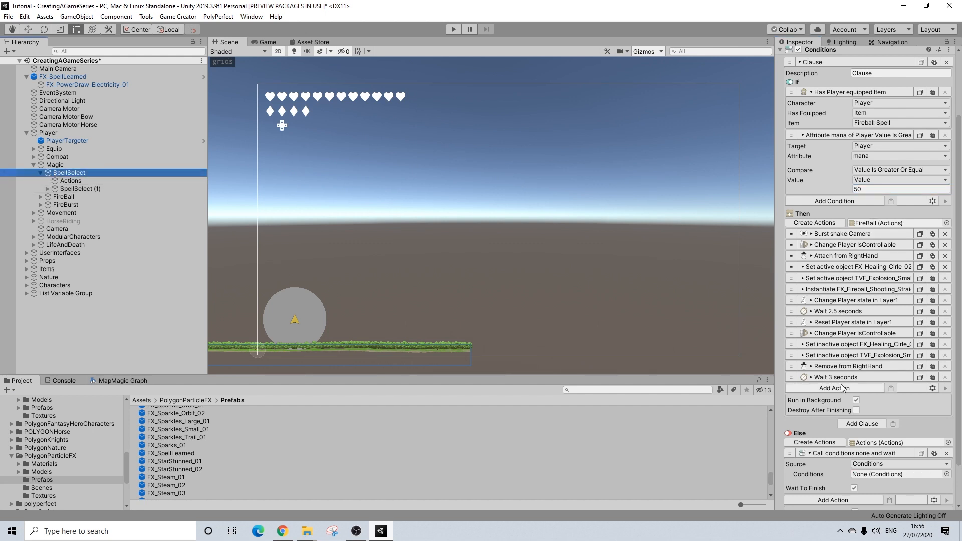
{"action": "left_click", "coordinate": [839, 389]}
{"action": "type", "text": "att"}
{"action": "left_click", "coordinate": [825, 267]}
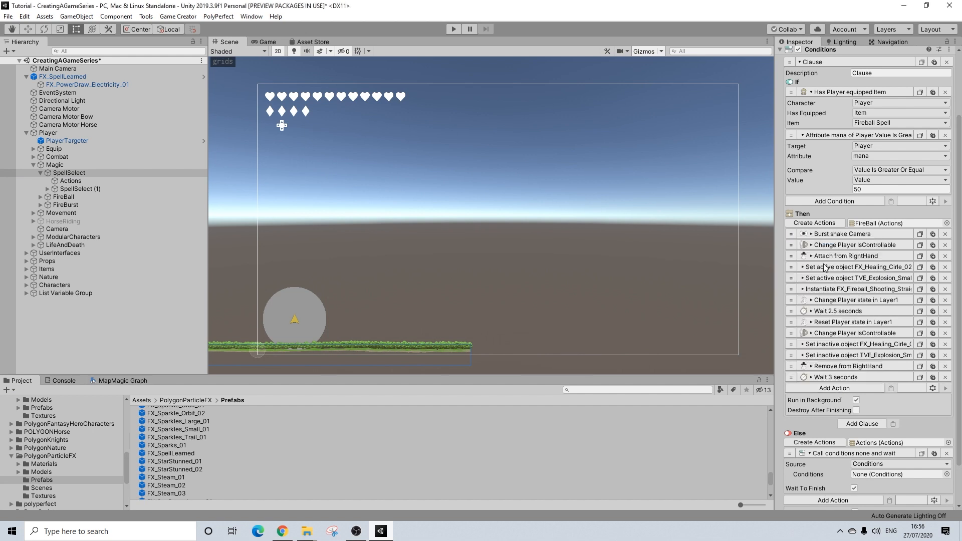
{"action": "left_click", "coordinate": [865, 410]}
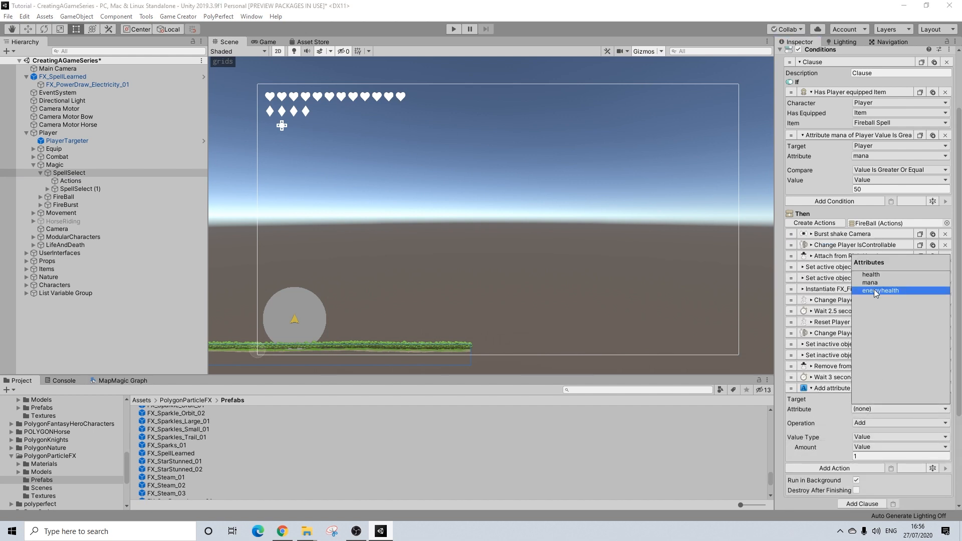
{"action": "left_click", "coordinate": [870, 284]}
{"action": "left_click", "coordinate": [865, 426]}
{"action": "left_click", "coordinate": [880, 456]}
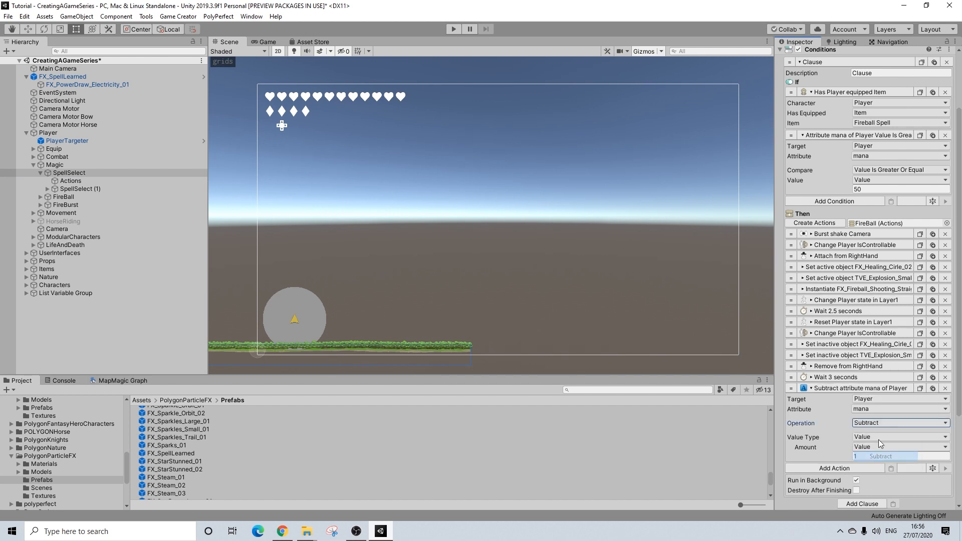
Set the mana subtraction amount to 50 and move the action to the start of the FireBall actions.
{"action": "left_click", "coordinate": [863, 456]}
{"action": "type", "text": "1"}
{"action": "double_click", "coordinate": [867, 454]}
{"action": "type", "text": "50"}
{"action": "left_click_drag", "start_coordinate": [791, 388], "coordinate": [803, 227]}
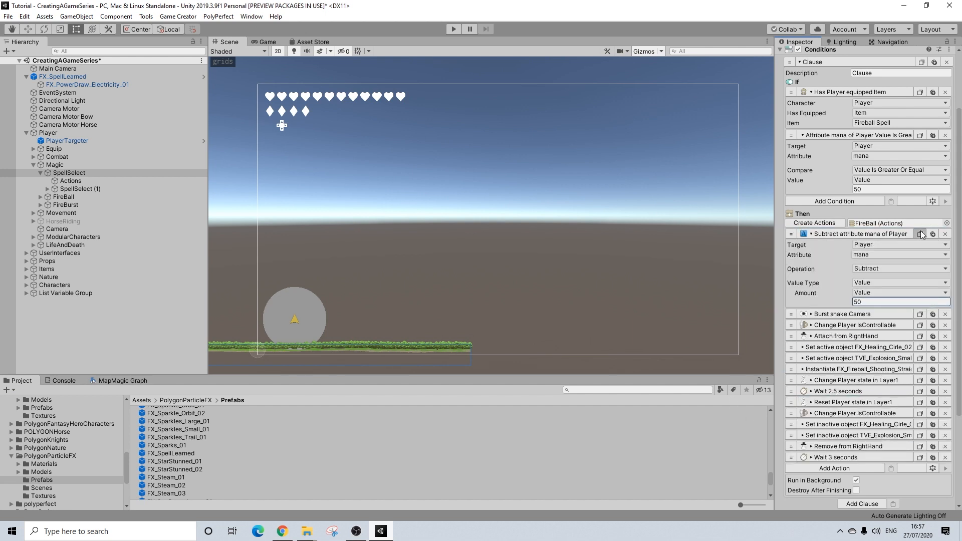
{"action": "left_click", "coordinate": [827, 234]}
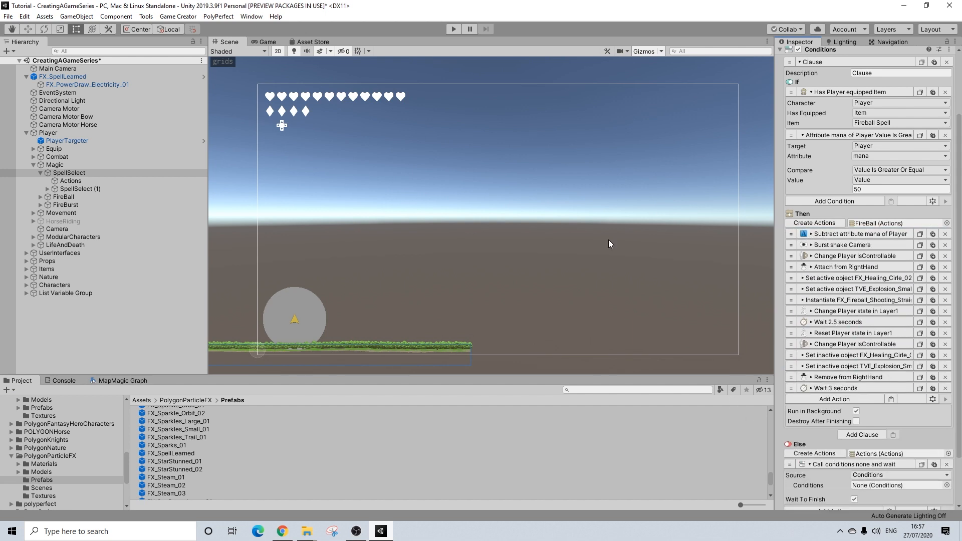
Assign the FireBurst object as the Then actions of SpellSelect (1).
{"action": "left_click", "coordinate": [65, 190]}
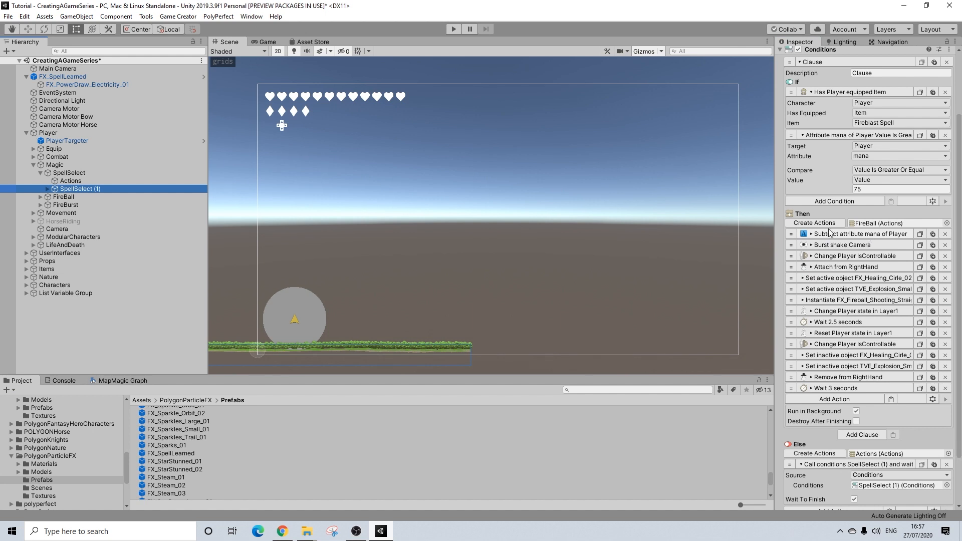
{"action": "left_click", "coordinate": [81, 173]}
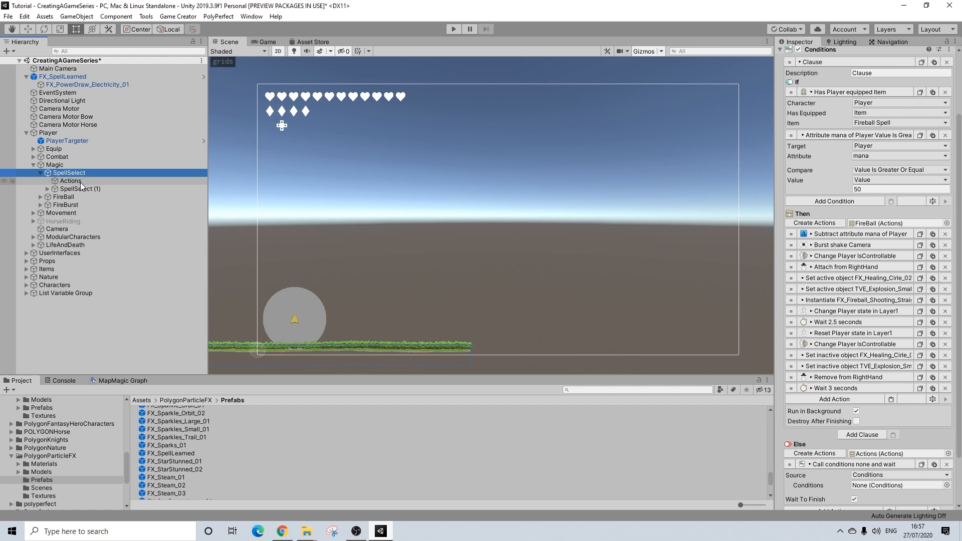
{"action": "left_click", "coordinate": [80, 189]}
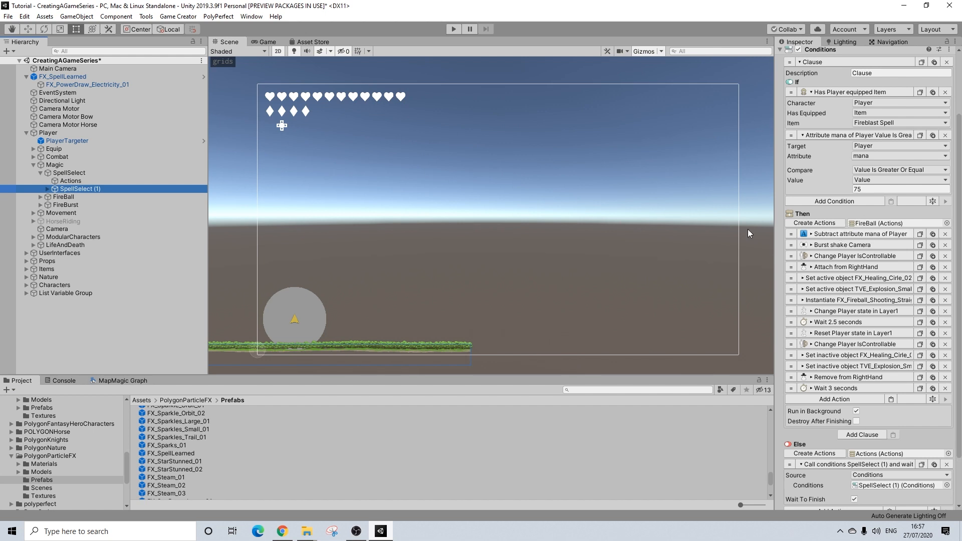
{"action": "left_click_drag", "start_coordinate": [65, 206], "coordinate": [872, 229]}
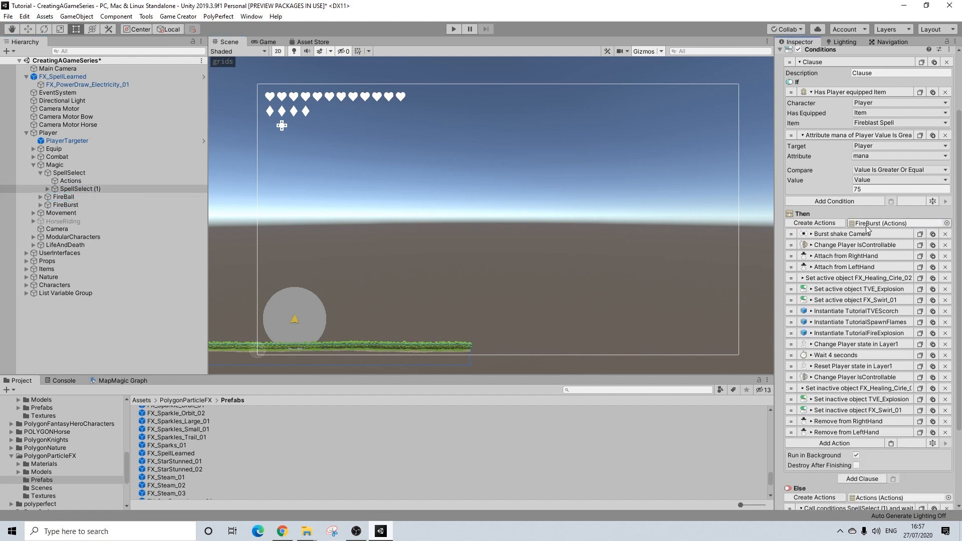
{"action": "scroll", "coordinate": [854, 242], "scroll_direction": "down", "scroll_amount": 4}
{"action": "scroll", "coordinate": [854, 256], "scroll_direction": "up", "scroll_amount": 7}
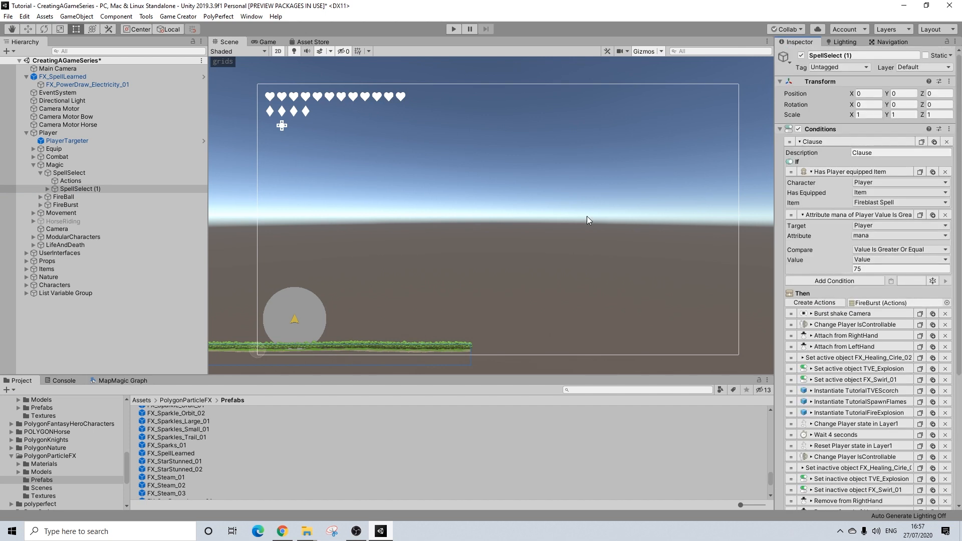
Paste the mana subtraction action into the FireBurst actions, set its amount to 75, and move it to the start.
{"action": "scroll", "coordinate": [882, 421], "scroll_direction": "down", "scroll_amount": 3}
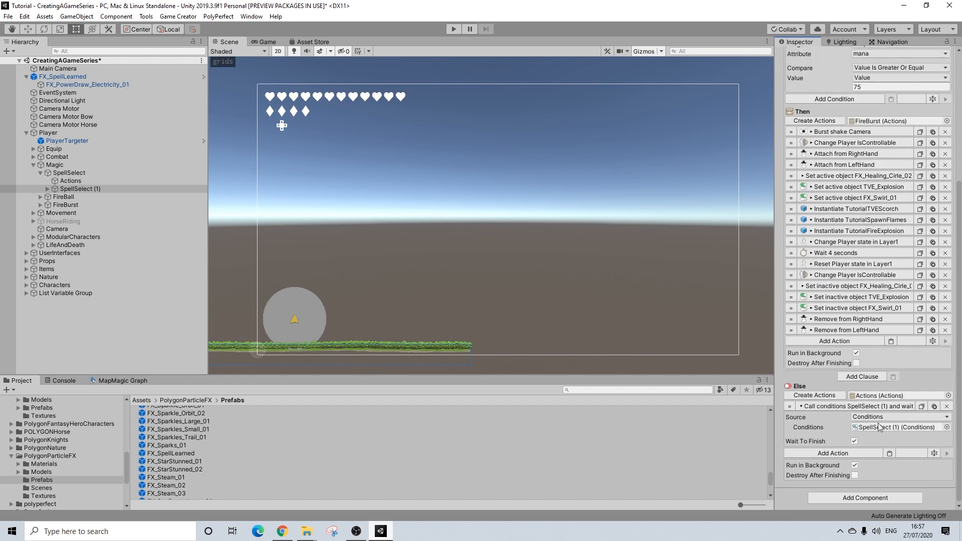
{"action": "left_click", "coordinate": [892, 342]}
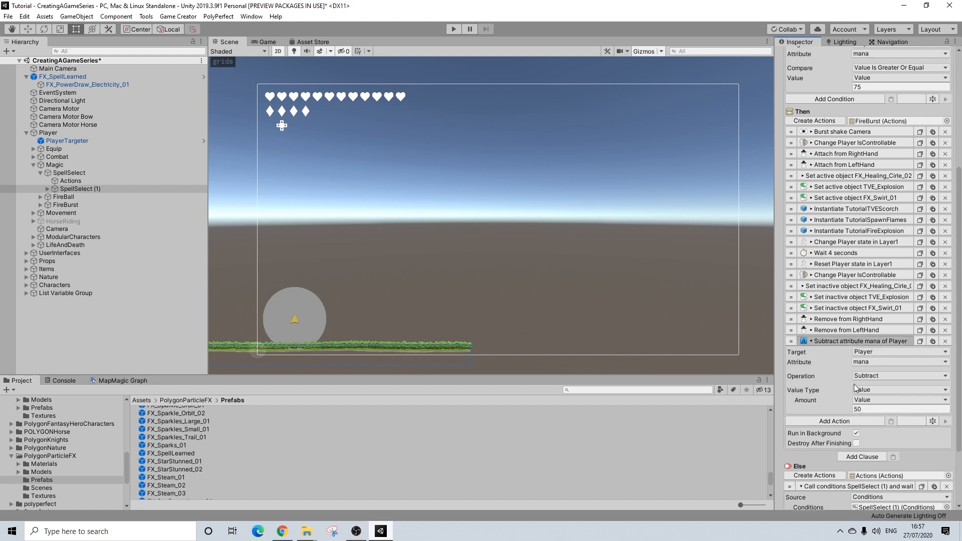
{"action": "left_click", "coordinate": [872, 409]}
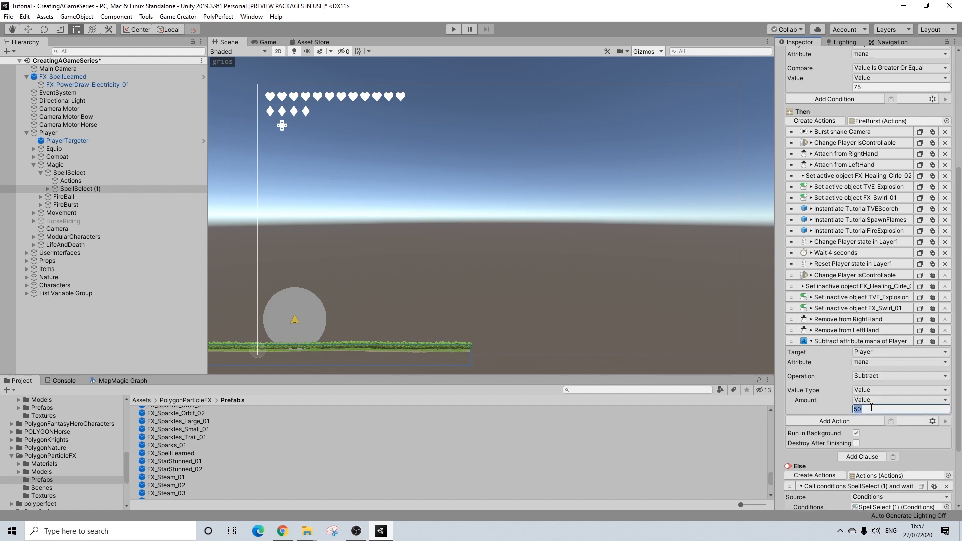
{"action": "scroll", "coordinate": [828, 335], "scroll_direction": "up", "scroll_amount": 2}
{"action": "left_click_drag", "start_coordinate": [791, 430], "coordinate": [790, 219]}
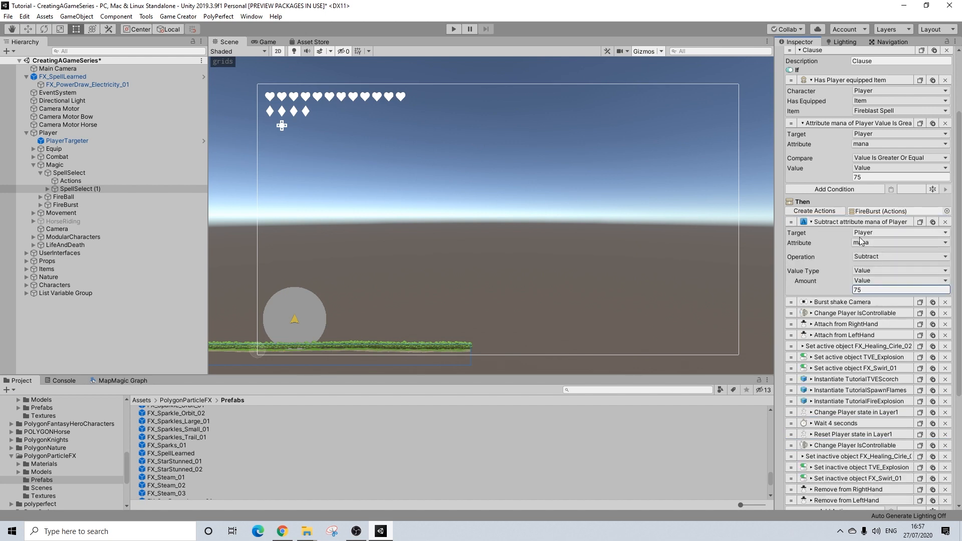
{"action": "scroll", "coordinate": [891, 419], "scroll_direction": "down", "scroll_amount": 2}
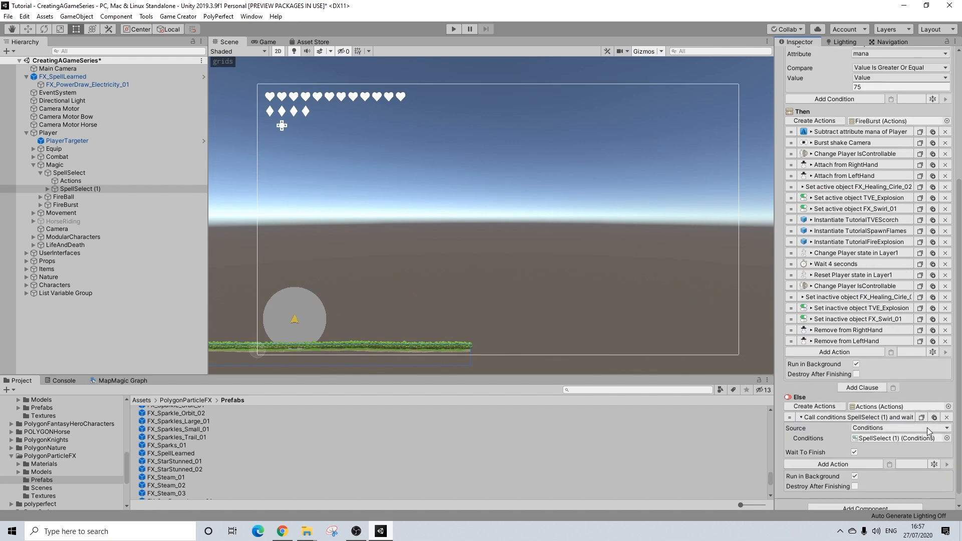
Clear SpellSelect (1)'s Else branch by removing its Call Conditions action and setting its assigned Actions to None.
{"action": "left_click", "coordinate": [947, 418]}
{"action": "left_click", "coordinate": [949, 407]}
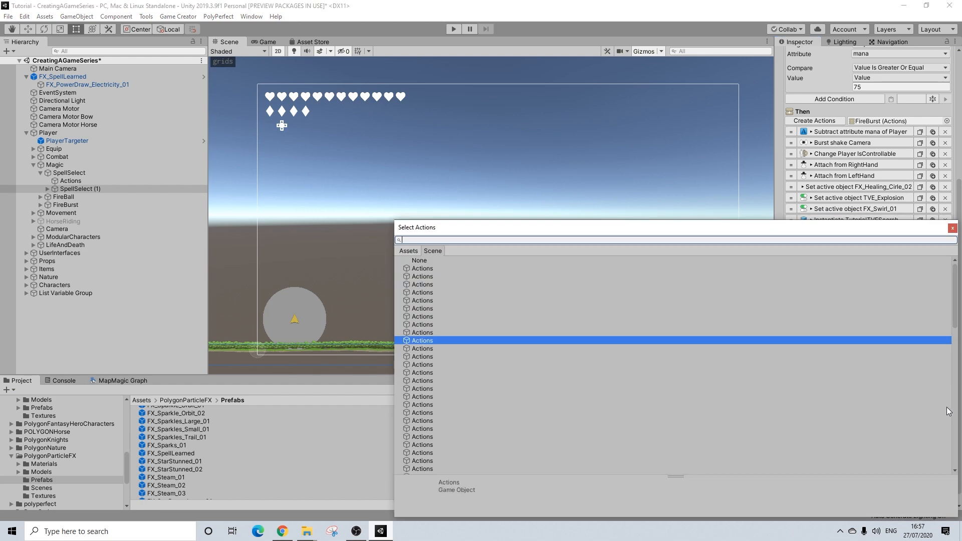
{"action": "left_click", "coordinate": [423, 262]}
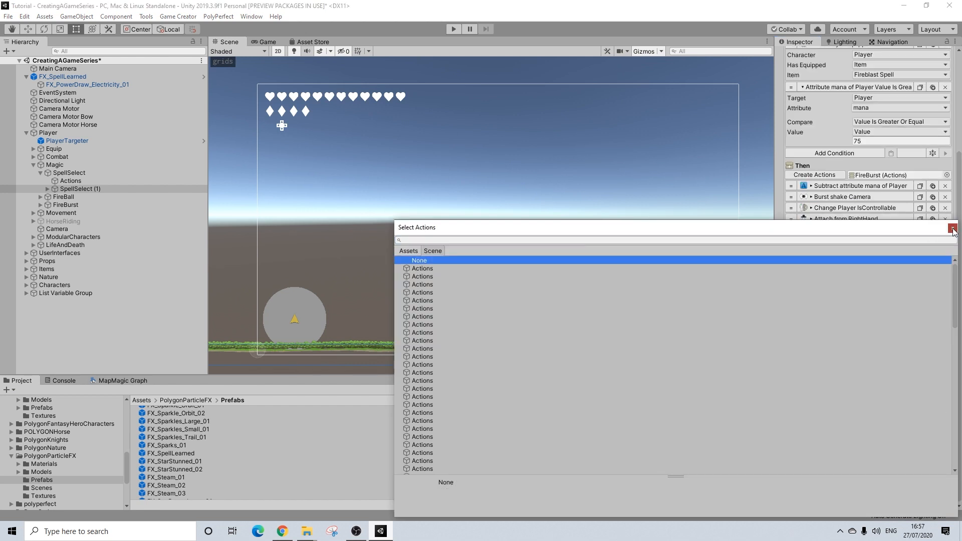
{"action": "left_click", "coordinate": [952, 228]}
{"action": "scroll", "coordinate": [875, 371], "scroll_direction": "up", "scroll_amount": 3}
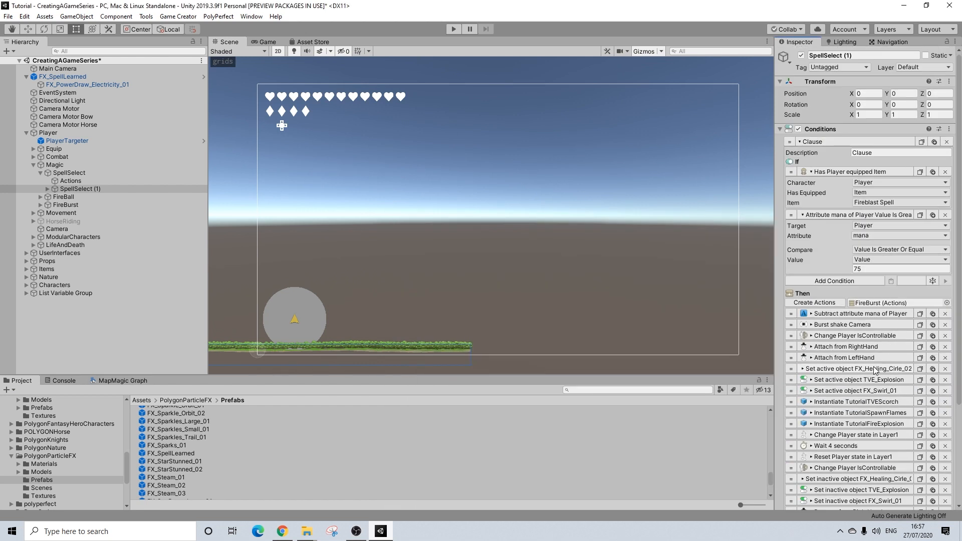
{"action": "scroll", "coordinate": [875, 371], "scroll_direction": "down", "scroll_amount": 3}
{"action": "scroll", "coordinate": [875, 371], "scroll_direction": "up", "scroll_amount": 3}
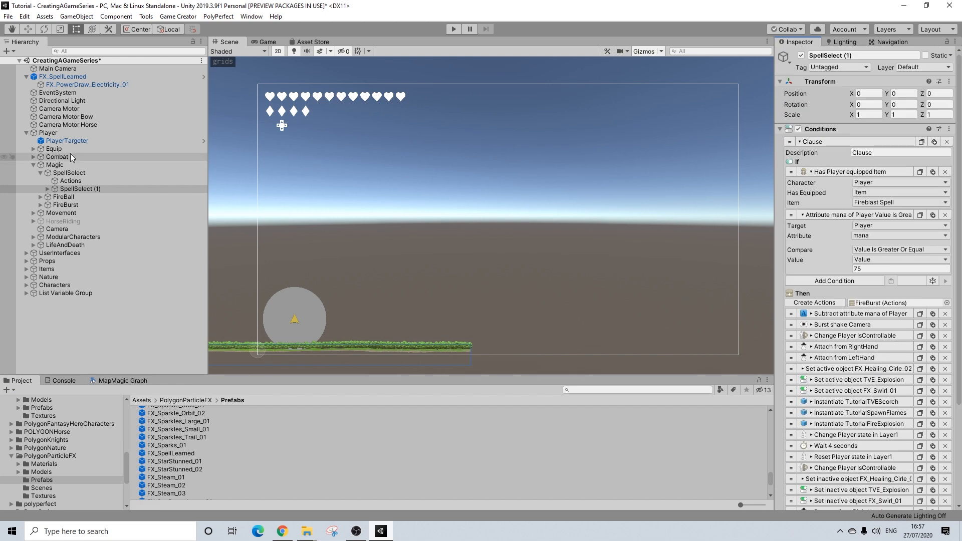
Review the FireBall and FireBurst actions and the conditions and branches of SpellSelect and SpellSelect (1).
{"action": "left_click", "coordinate": [40, 173]}
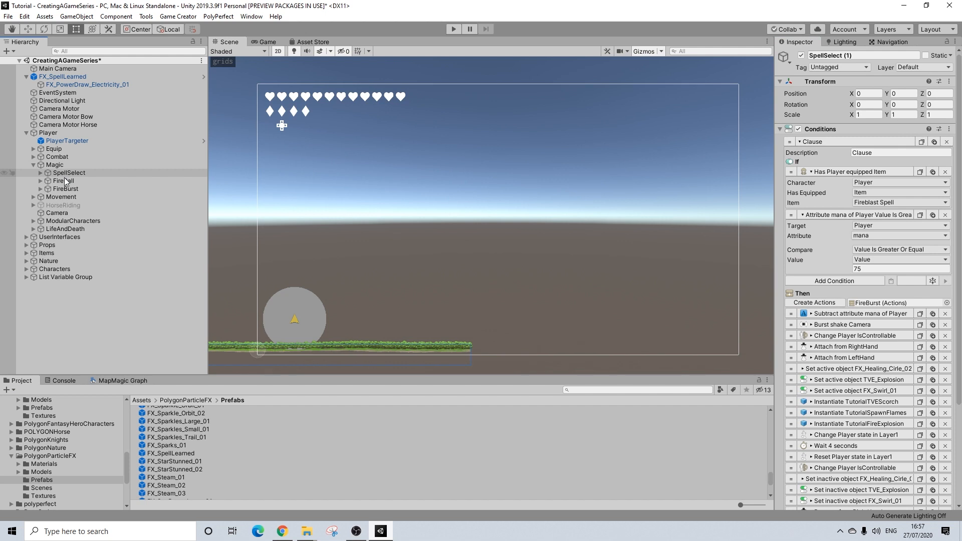
{"action": "left_click", "coordinate": [65, 180]}
{"action": "left_click", "coordinate": [66, 191]}
{"action": "left_click", "coordinate": [65, 182]}
{"action": "left_click", "coordinate": [65, 191]}
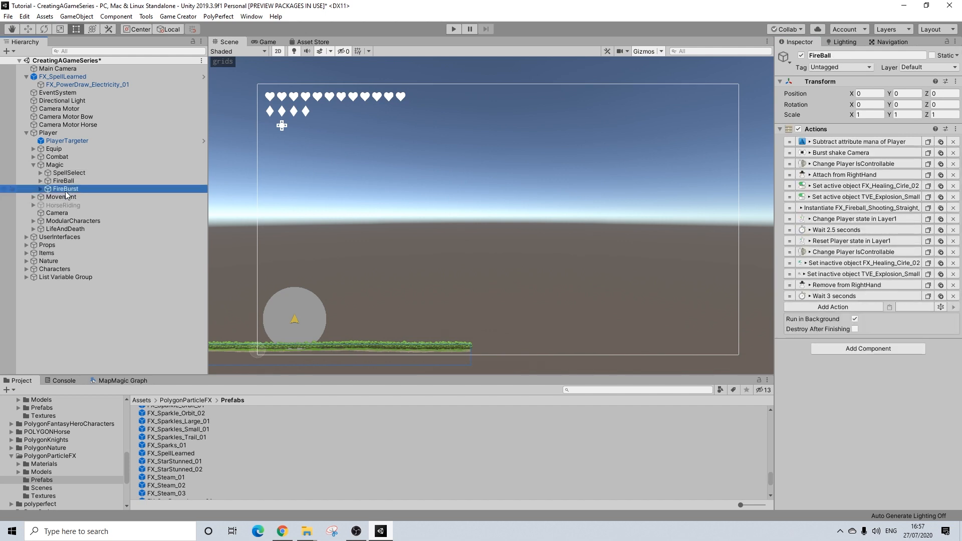
{"action": "left_click", "coordinate": [69, 173]}
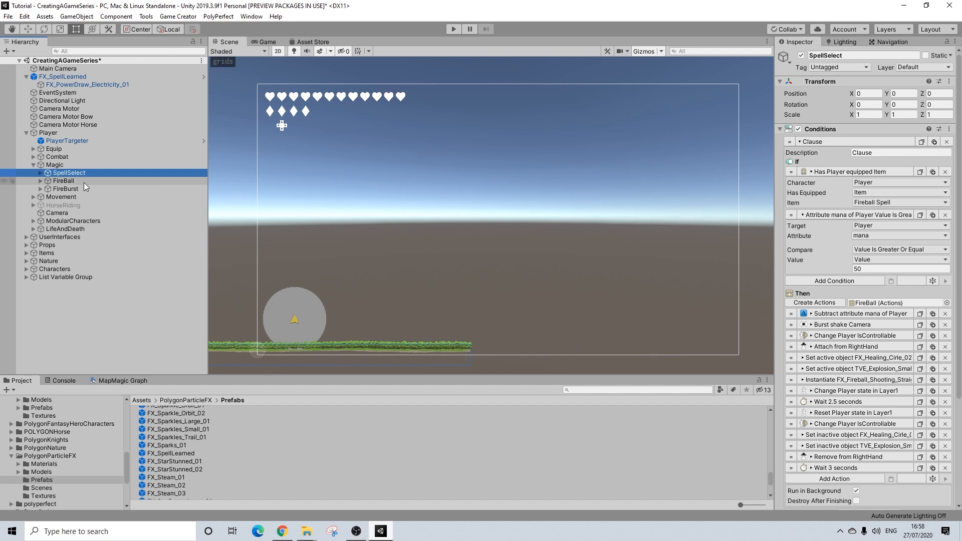
{"action": "left_click", "coordinate": [39, 173]}
{"action": "left_click", "coordinate": [76, 189]}
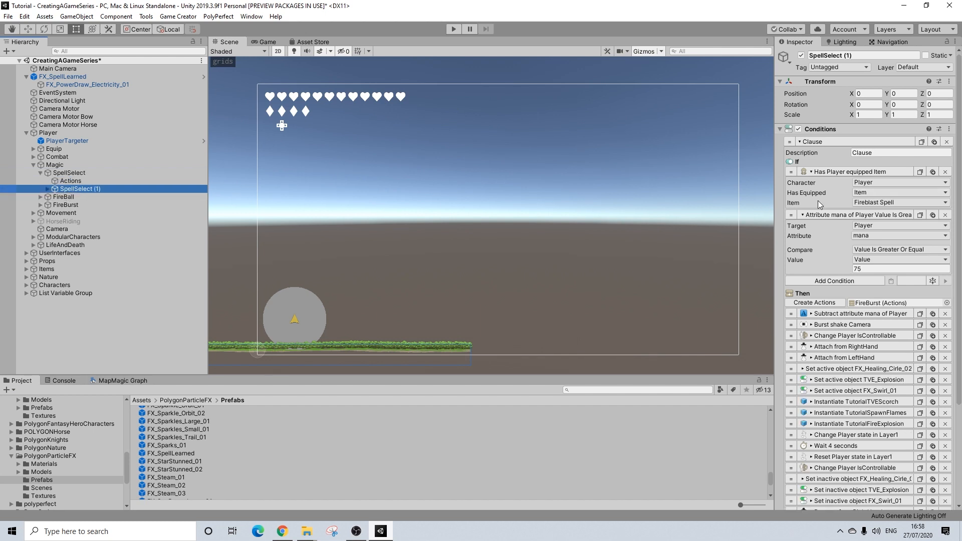
{"action": "scroll", "coordinate": [876, 262], "scroll_direction": "down", "scroll_amount": 2}
{"action": "scroll", "coordinate": [875, 261], "scroll_direction": "up", "scroll_amount": 2}
{"action": "scroll", "coordinate": [852, 361], "scroll_direction": "down", "scroll_amount": 7}
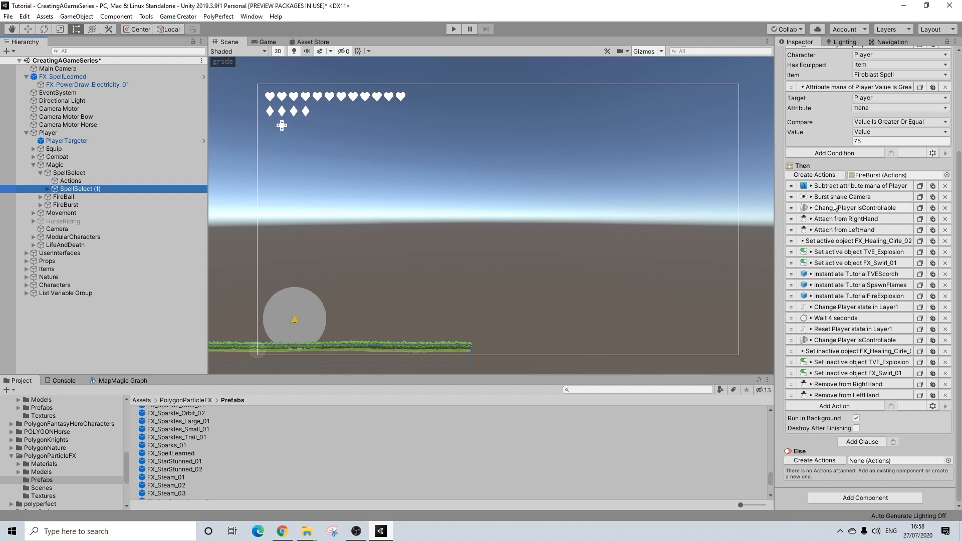
Collapse the Conditions component and the Player hierarchy, and activate the Menu object under UserInterfaces.
{"action": "scroll", "coordinate": [837, 221], "scroll_direction": "up", "scroll_amount": 10}
{"action": "left_click", "coordinate": [846, 131]}
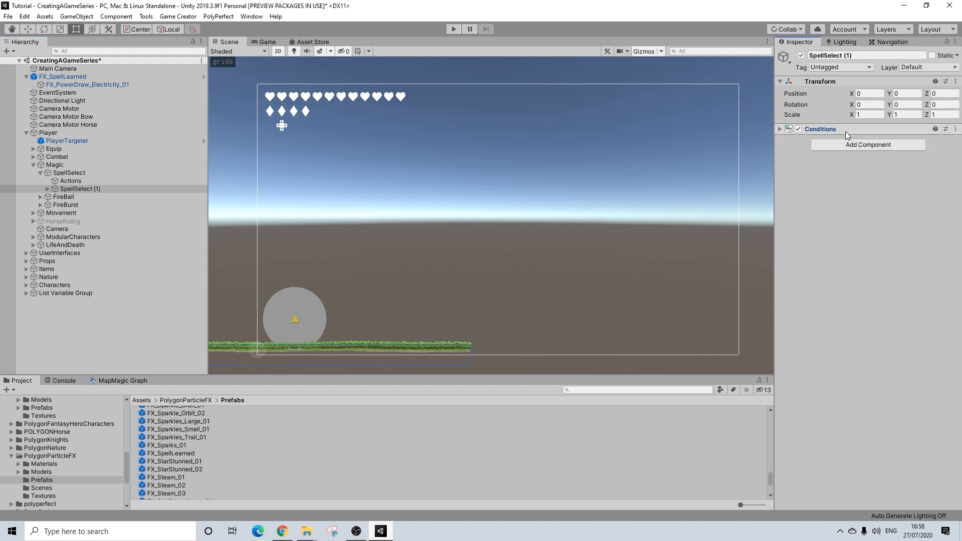
{"action": "left_click", "coordinate": [40, 173]}
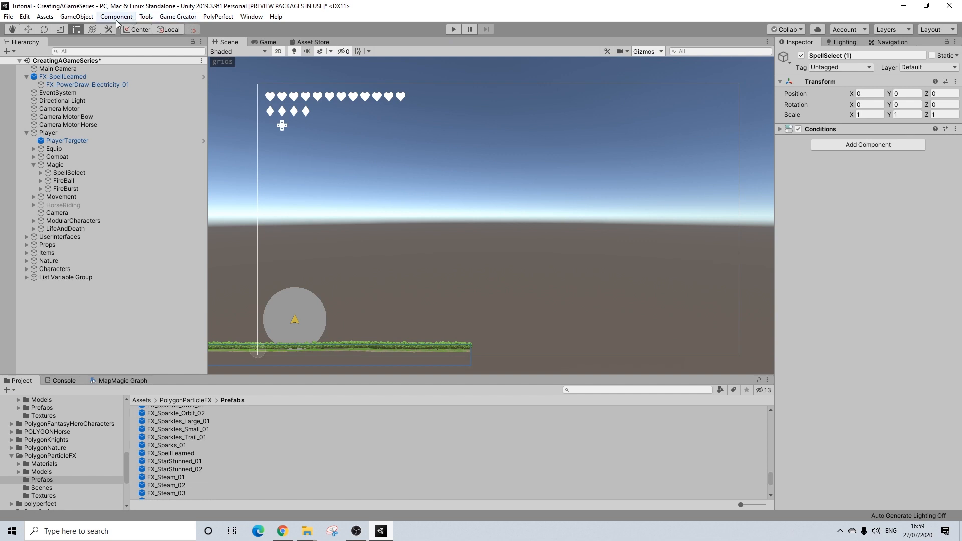
{"action": "left_click", "coordinate": [26, 132]}
{"action": "left_click", "coordinate": [26, 141]}
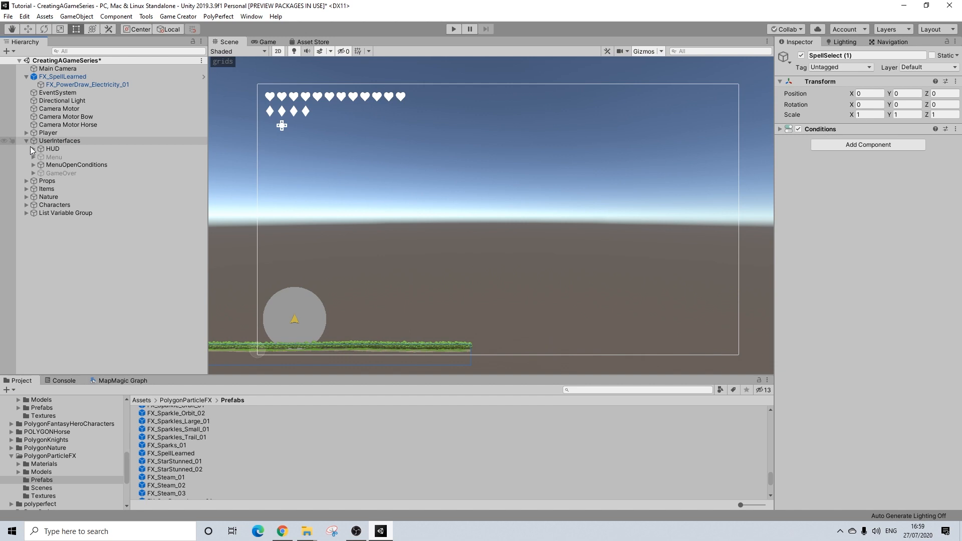
{"action": "left_click", "coordinate": [53, 157]}
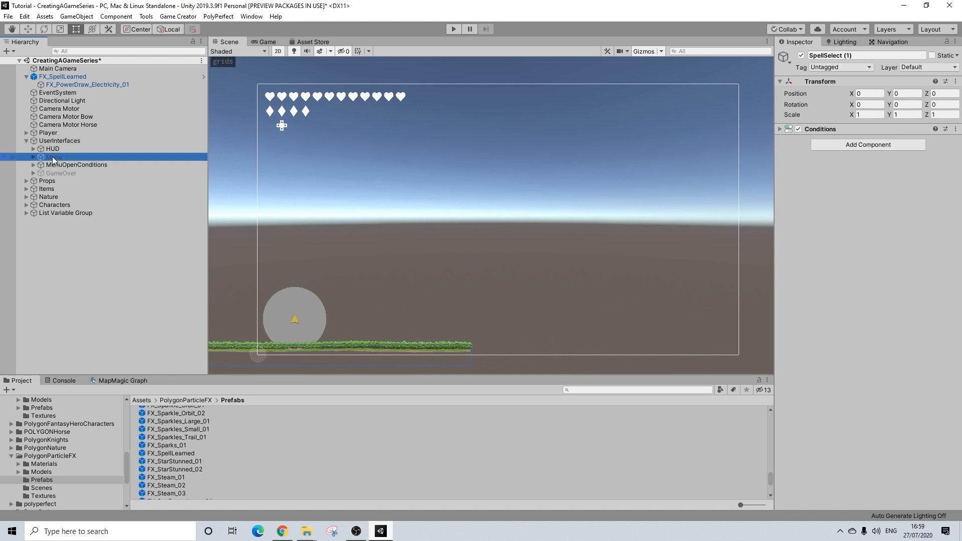
{"action": "left_click", "coordinate": [802, 56]}
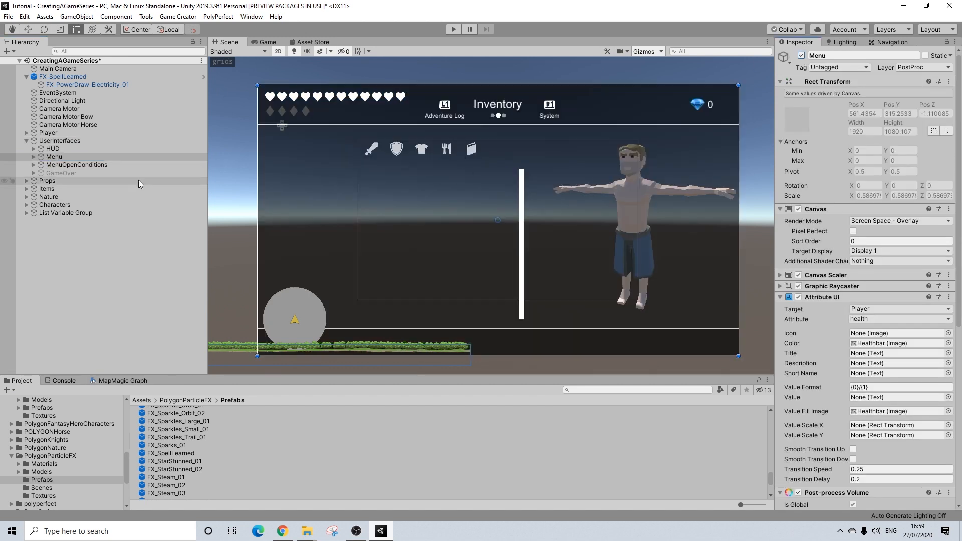
{"action": "scroll", "coordinate": [872, 416], "scroll_direction": "down", "scroll_amount": 6}
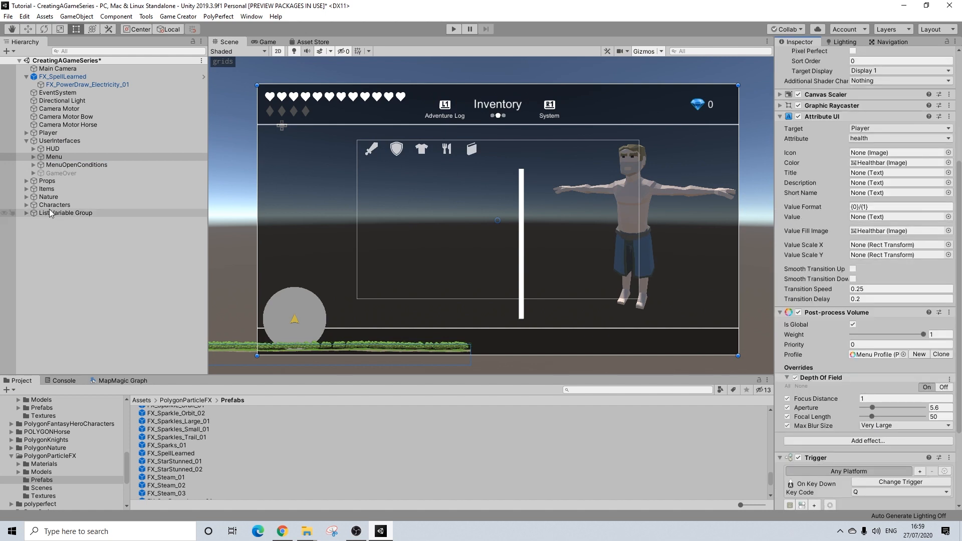
Expand Menu's InventoryTab through Inventorycontent, Inventory and Header to its tab list, and select TabSwords (3).
{"action": "left_click", "coordinate": [33, 157]}
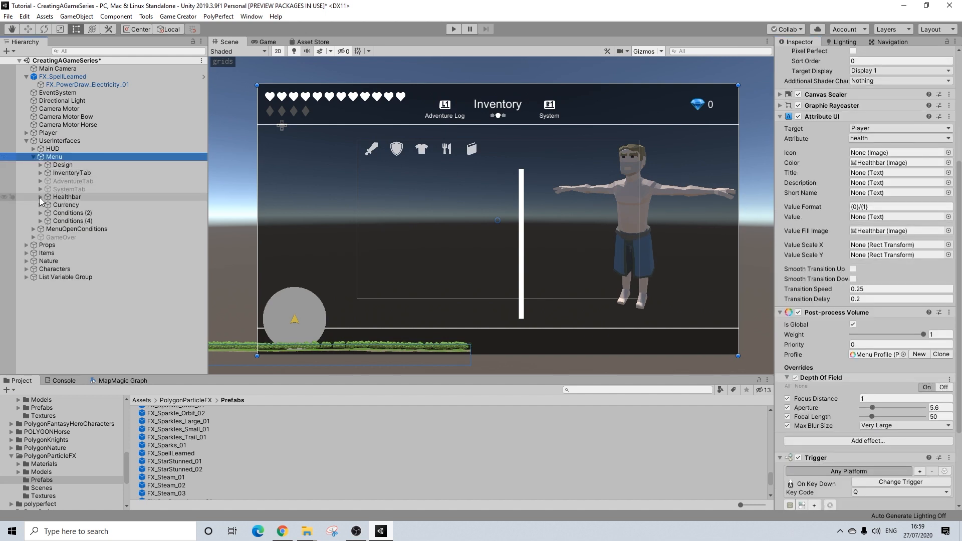
{"action": "left_click", "coordinate": [40, 173]}
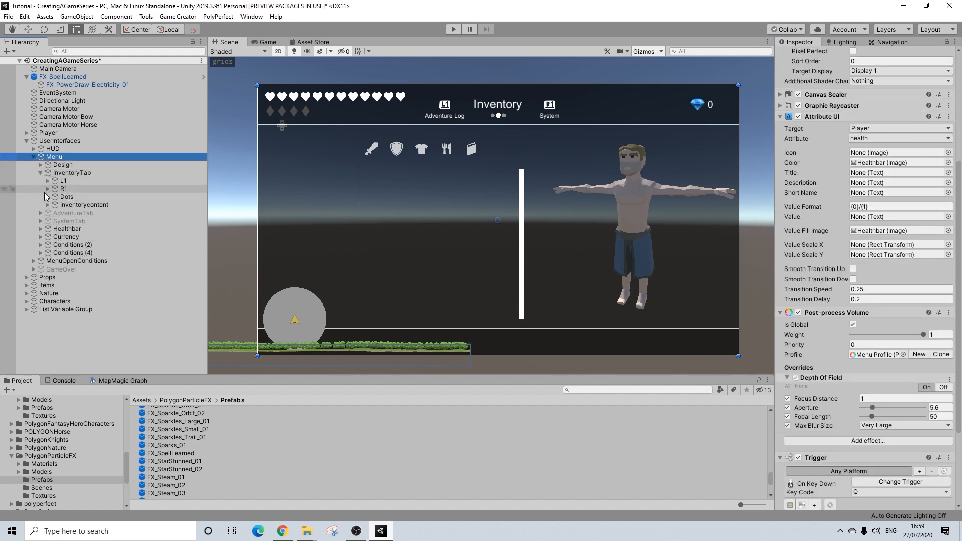
{"action": "left_click", "coordinate": [41, 173]}
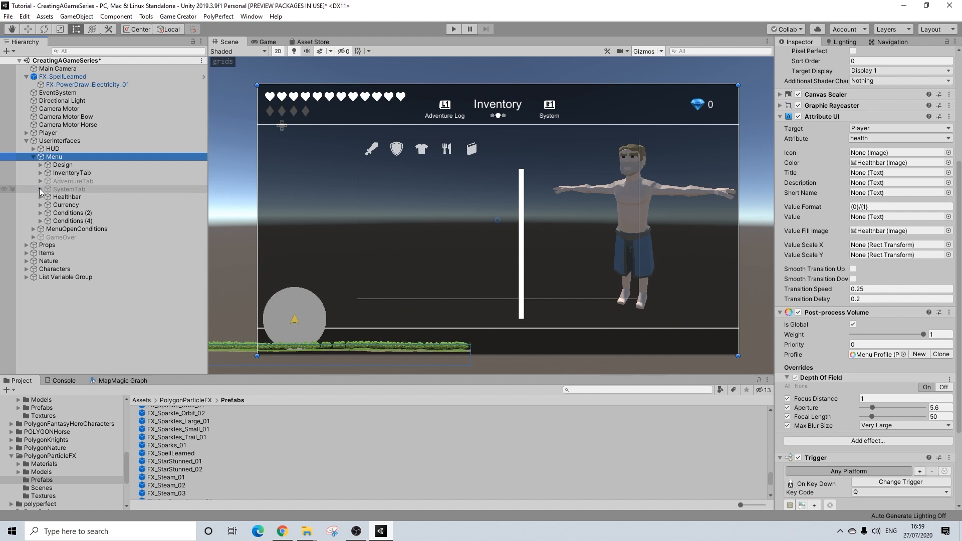
{"action": "left_click", "coordinate": [40, 173]}
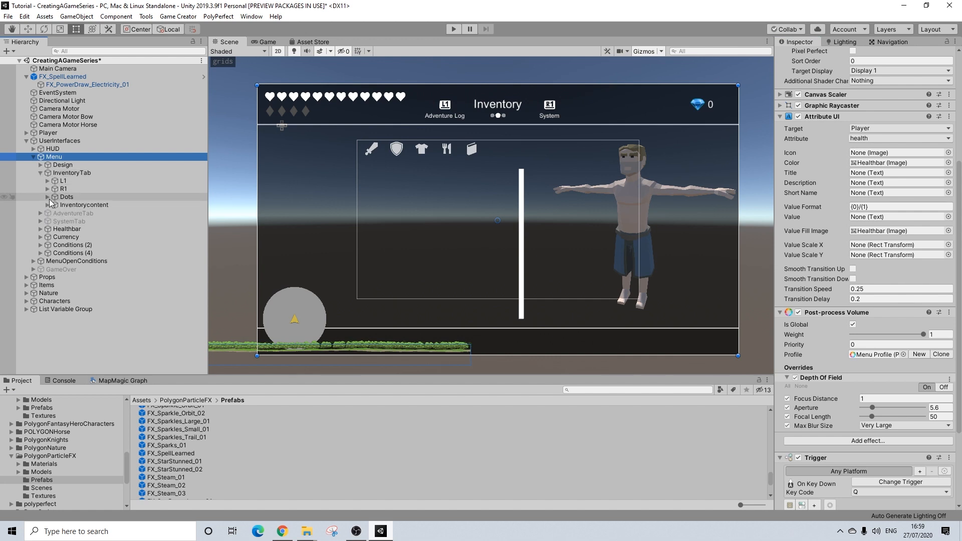
{"action": "left_click", "coordinate": [48, 205]}
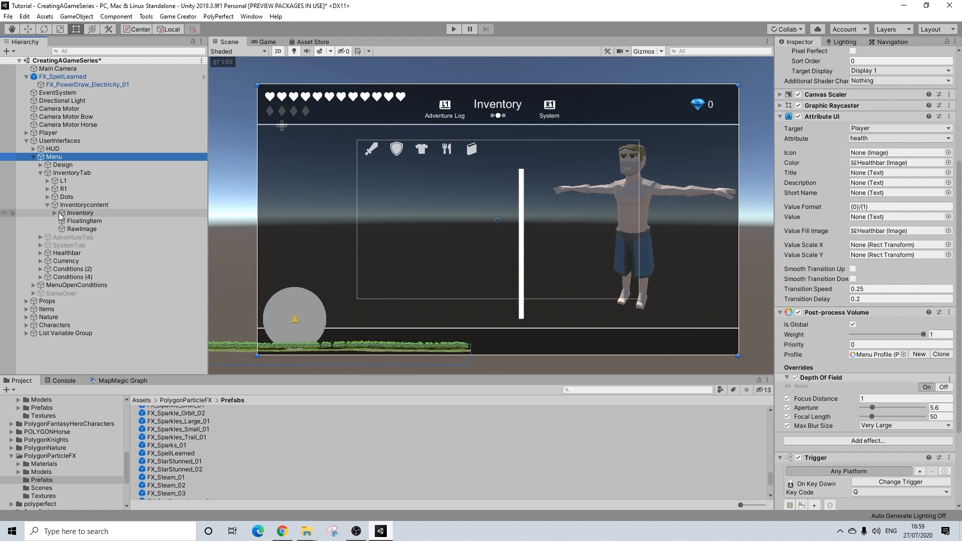
{"action": "left_click", "coordinate": [53, 213]}
{"action": "left_click", "coordinate": [62, 221]}
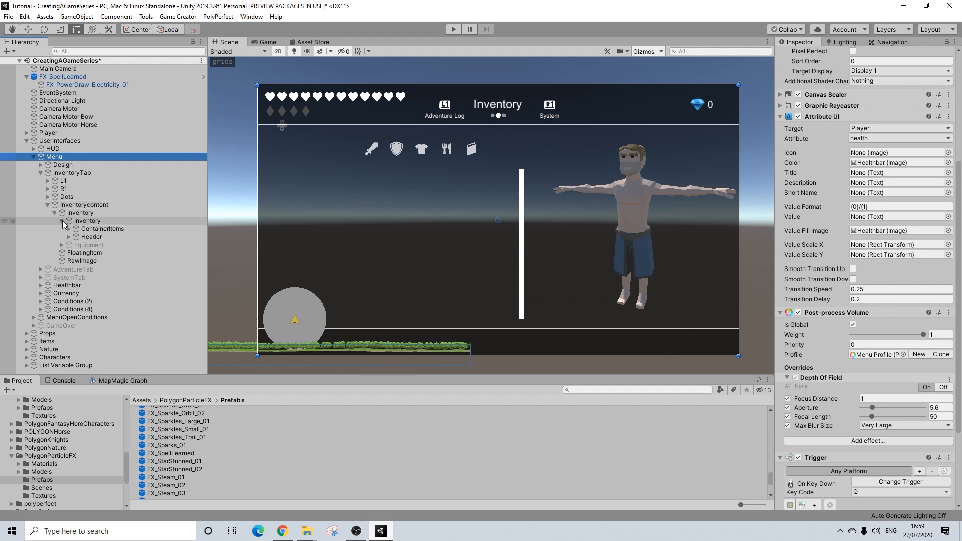
{"action": "left_click", "coordinate": [69, 237]}
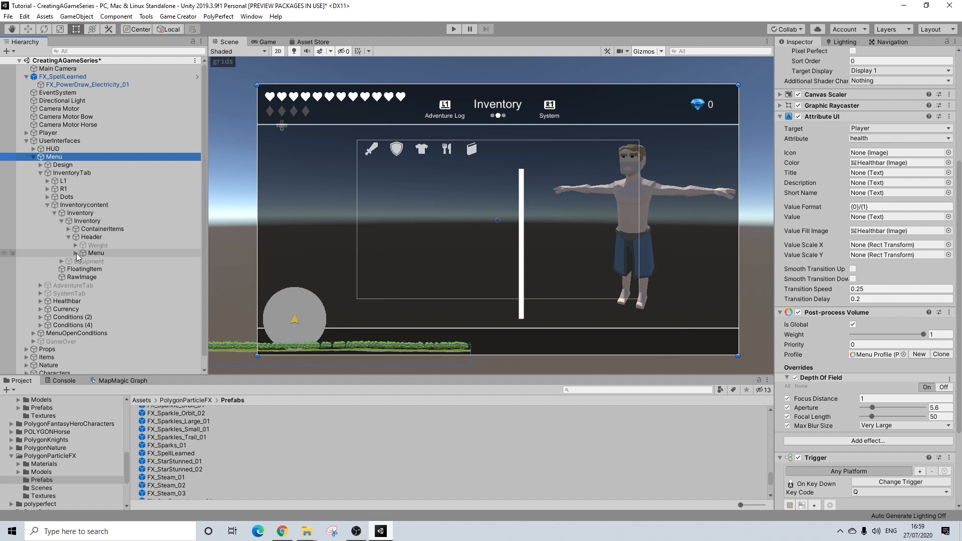
{"action": "left_click", "coordinate": [76, 253]}
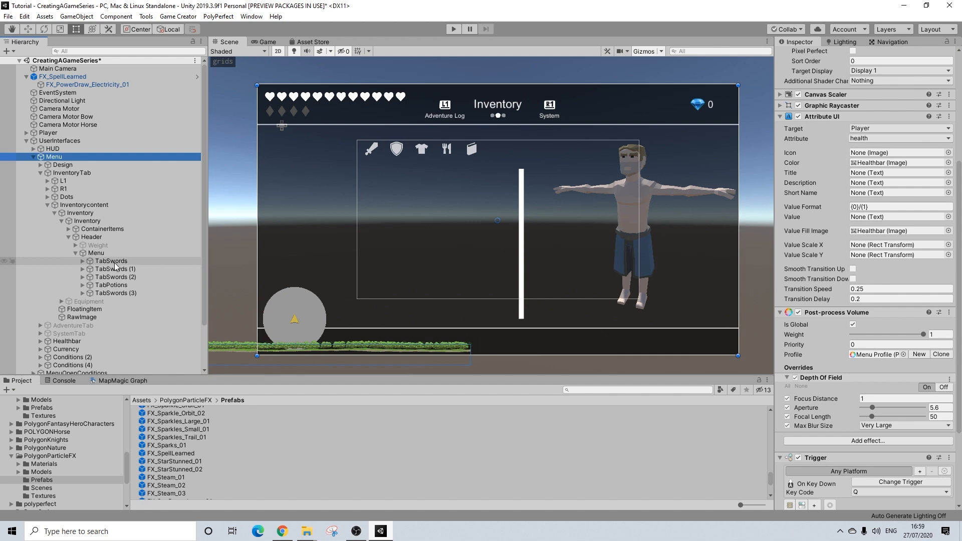
{"action": "left_click", "coordinate": [116, 293]}
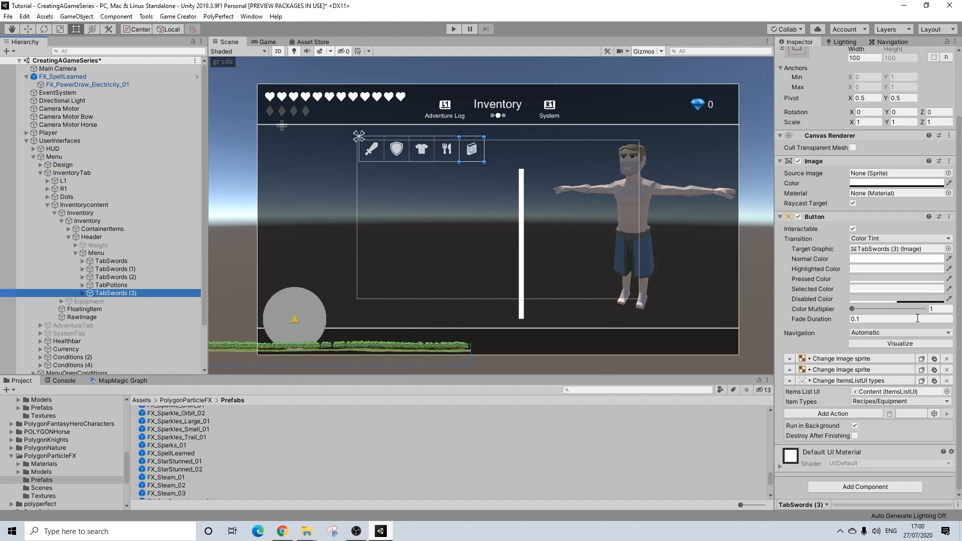
Add a Magic item type to TabSwords (3)'s Change ItemsListUI types action and duplicate the tab.
{"action": "left_click", "coordinate": [885, 402]}
{"action": "mouse_move", "coordinate": [896, 320]}
{"action": "mouse_move", "coordinate": [836, 316]}
{"action": "left_click", "coordinate": [878, 316]}
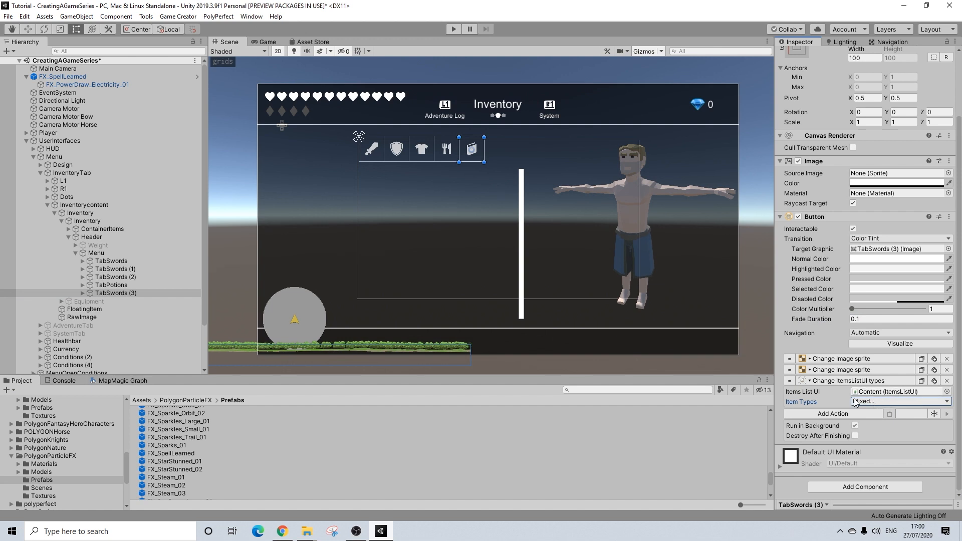
{"action": "left_click", "coordinate": [110, 293]}
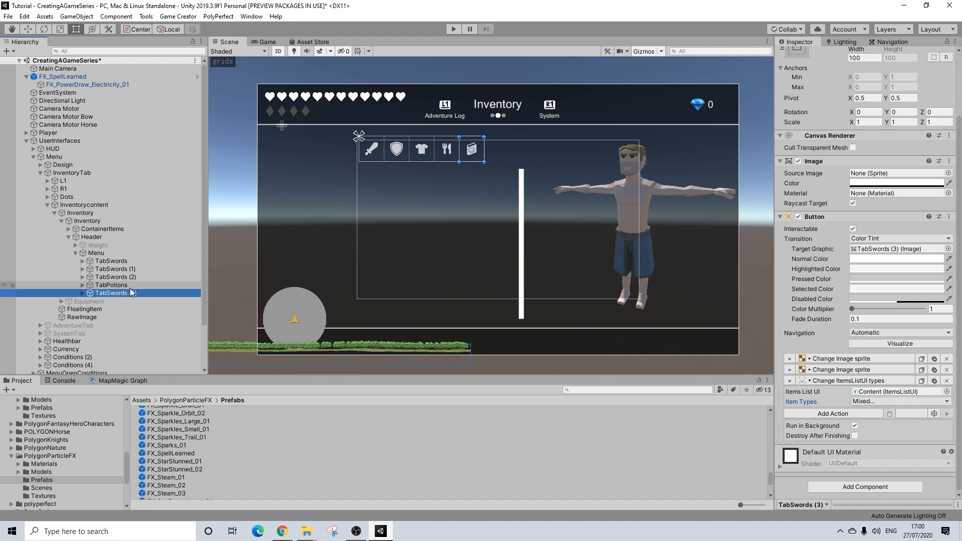
{"action": "key", "text": "ctrl+d"}
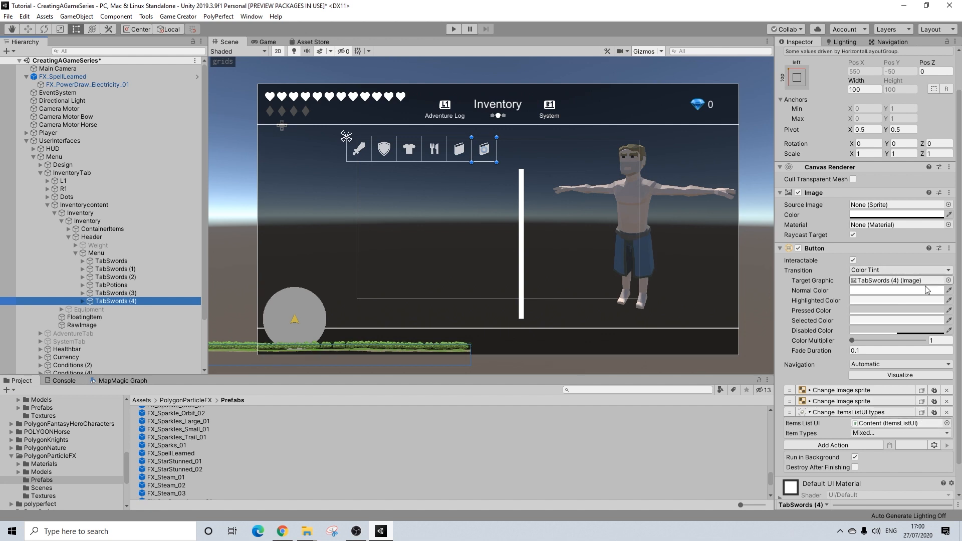
{"action": "left_click", "coordinate": [949, 281]}
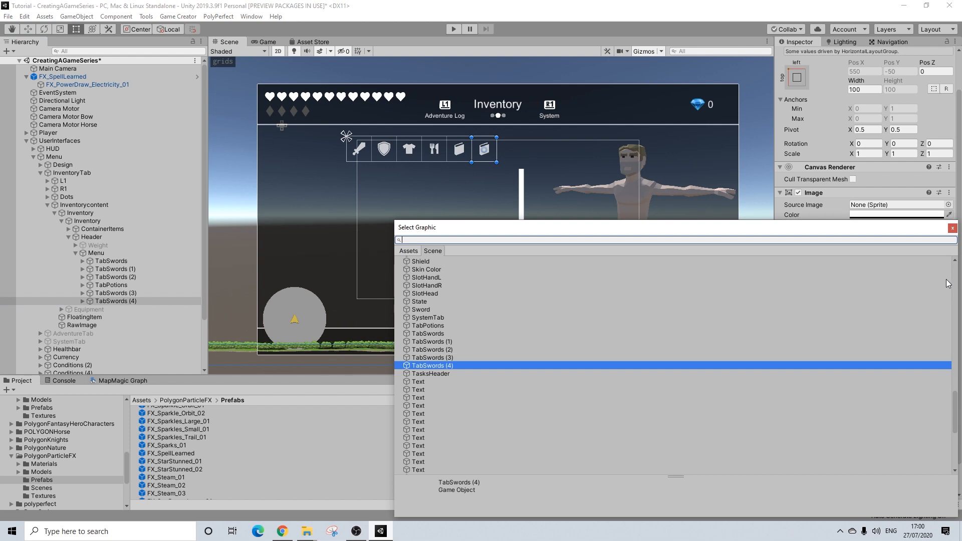
{"action": "type", "text": "magi"}
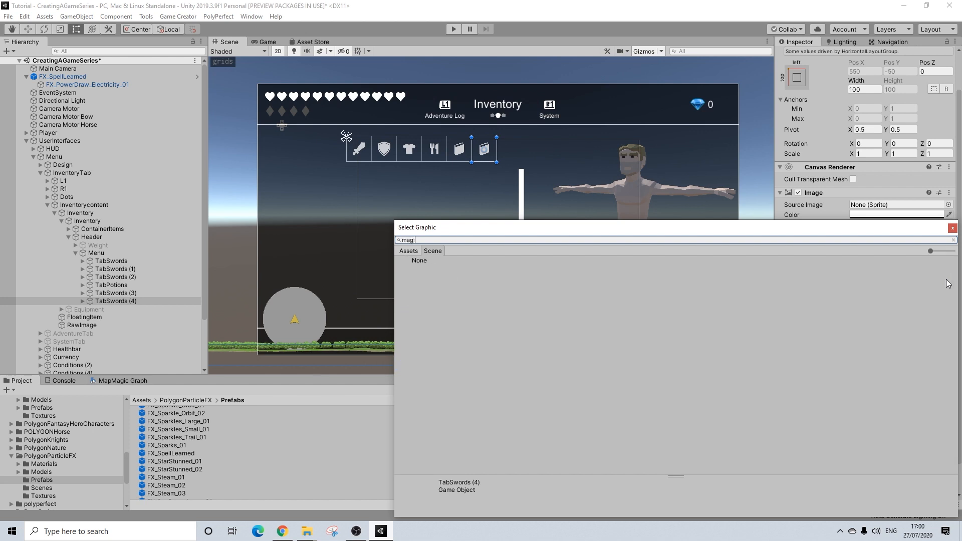
{"action": "key", "text": "BackSpace"}
{"action": "key", "text": "BackSpace"}
{"action": "key", "text": "BackSpace"}
{"action": "key", "text": "BackSpace"}
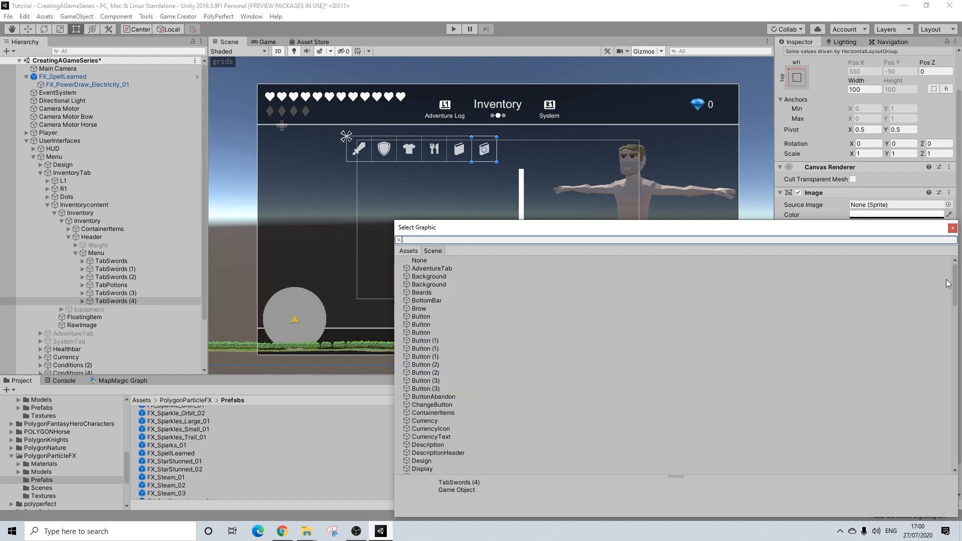
{"action": "left_click", "coordinate": [953, 228]}
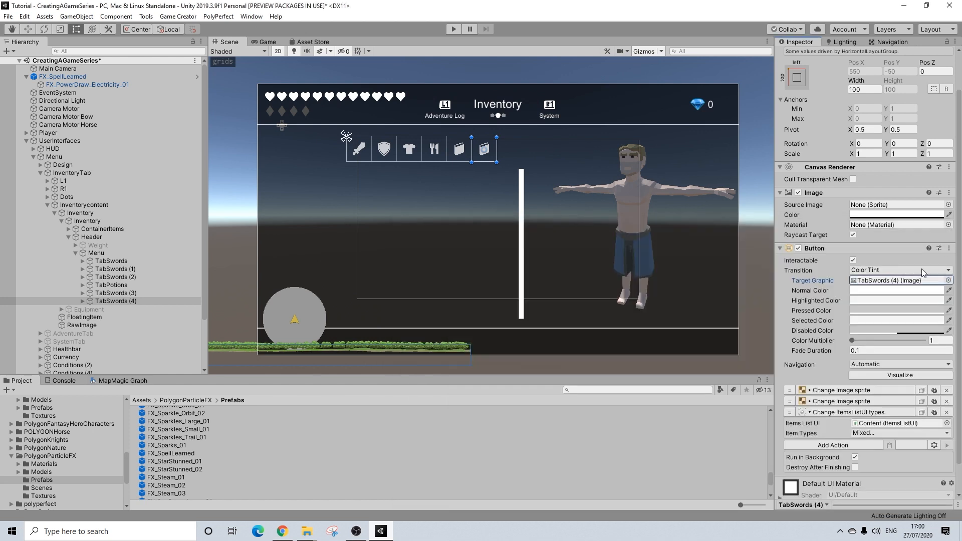
Set the source image of the Icon inside TabSwords (4) to the MagicIcon sprite.
{"action": "left_click", "coordinate": [83, 301]}
{"action": "left_click", "coordinate": [108, 309]}
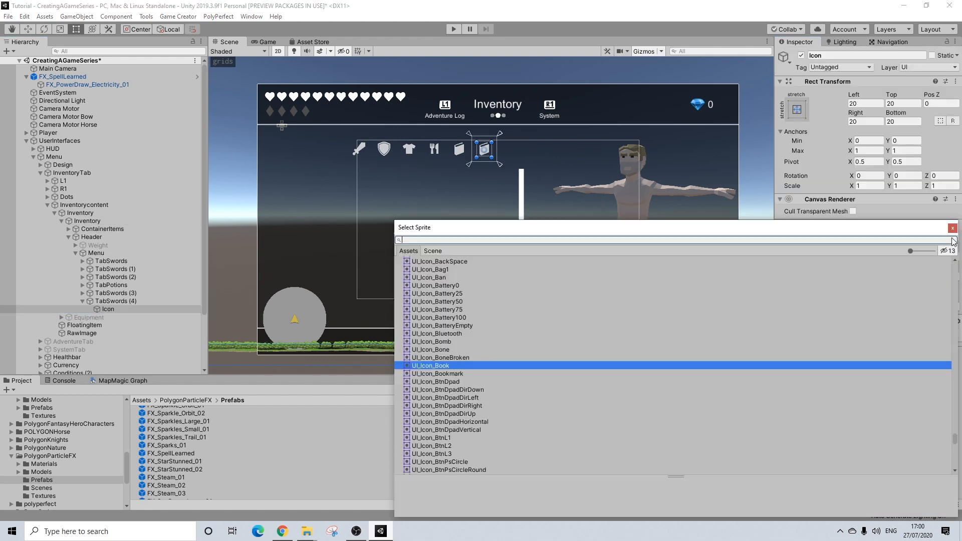
{"action": "left_click", "coordinate": [955, 236]}
{"action": "type", "text": "magi"}
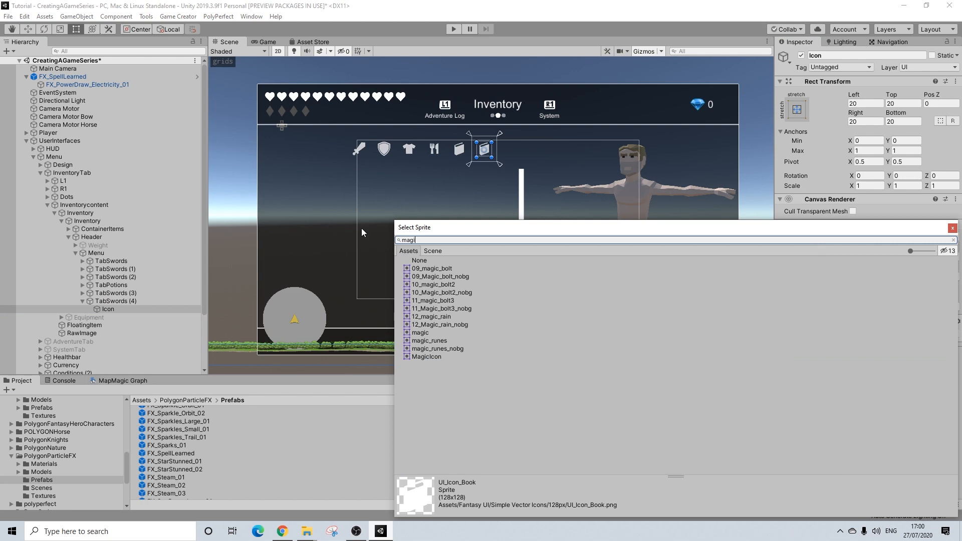
{"action": "key", "text": "Escape"}
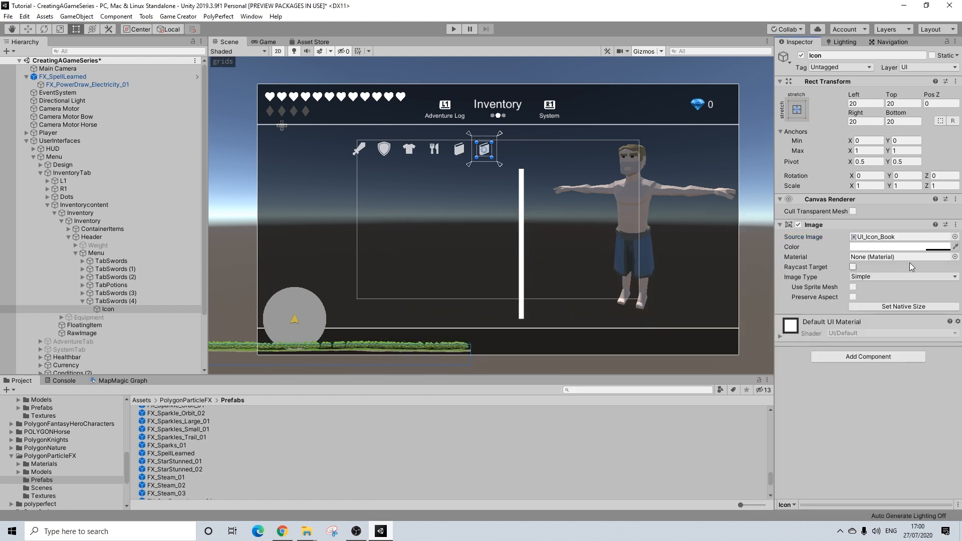
{"action": "left_click", "coordinate": [955, 237]}
{"action": "scroll", "coordinate": [421, 424], "scroll_direction": "down", "scroll_amount": 4}
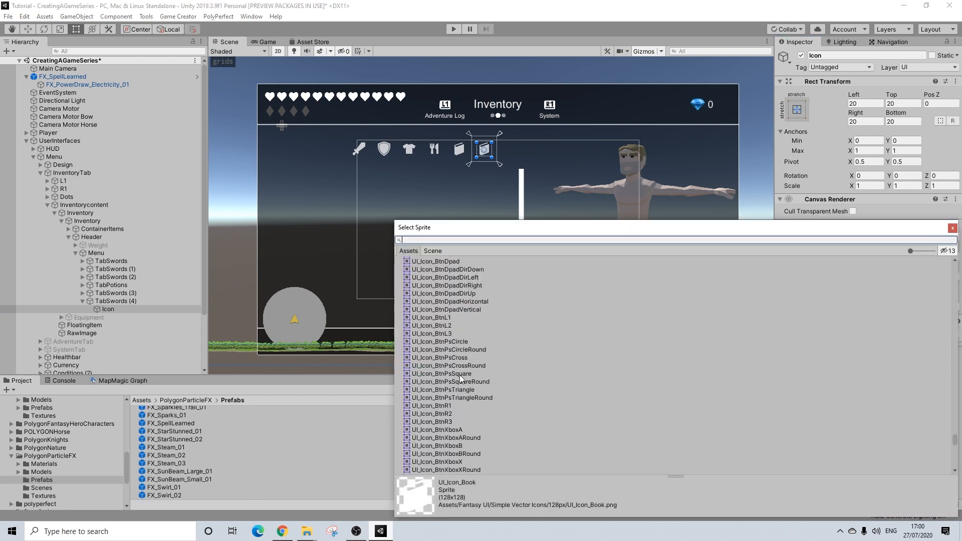
{"action": "type", "text": "magic"}
{"action": "key", "text": "Down"}
{"action": "key", "text": "Down"}
{"action": "key", "text": "Down"}
{"action": "key", "text": "Down"}
{"action": "key", "text": "Down"}
{"action": "key", "text": "Down"}
{"action": "key", "text": "Down"}
{"action": "key", "text": "Down"}
{"action": "key", "text": "Down"}
{"action": "key", "text": "Down"}
{"action": "key", "text": "Down"}
{"action": "key", "text": "Down"}
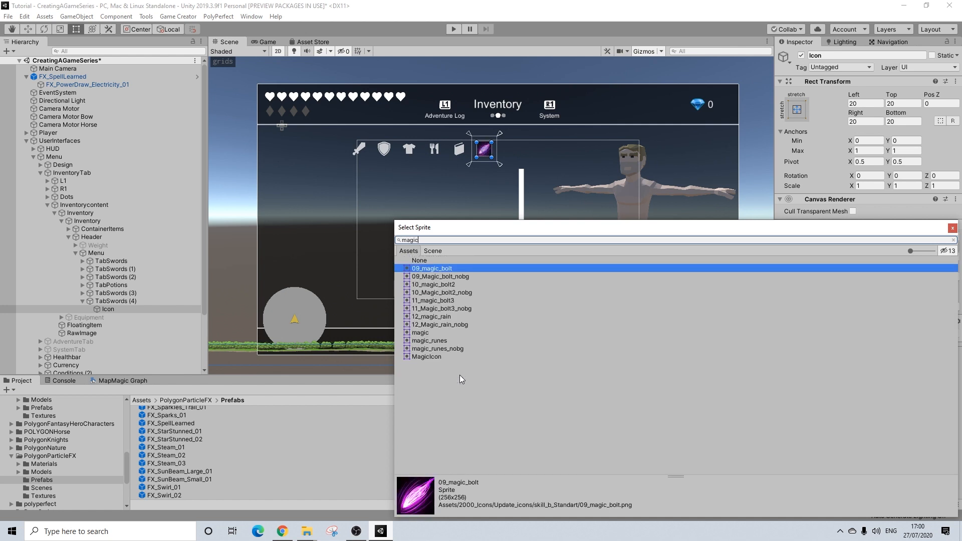
{"action": "key", "text": "Return"}
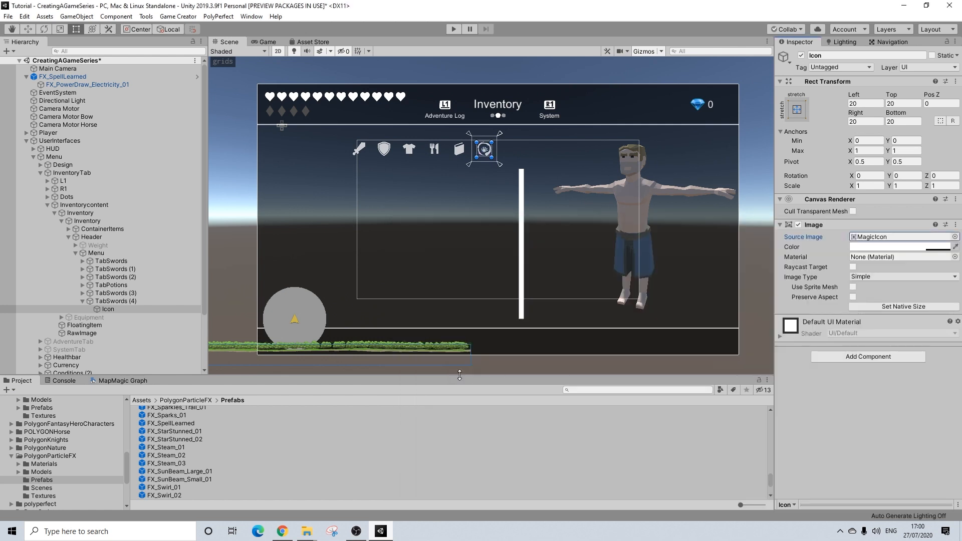
{"action": "scroll", "coordinate": [476, 134], "scroll_direction": "up", "scroll_amount": 6}
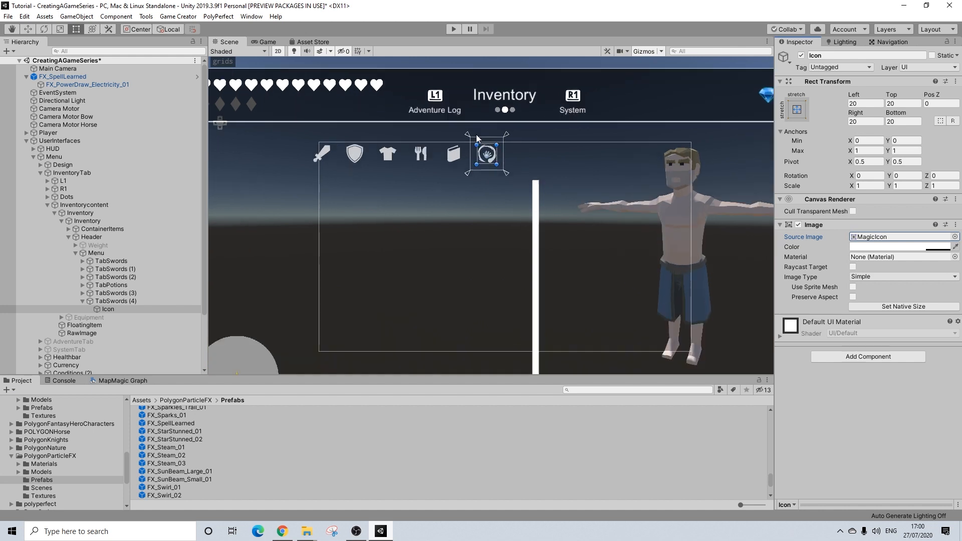
{"action": "scroll", "coordinate": [506, 148], "scroll_direction": "down", "scroll_amount": 6}
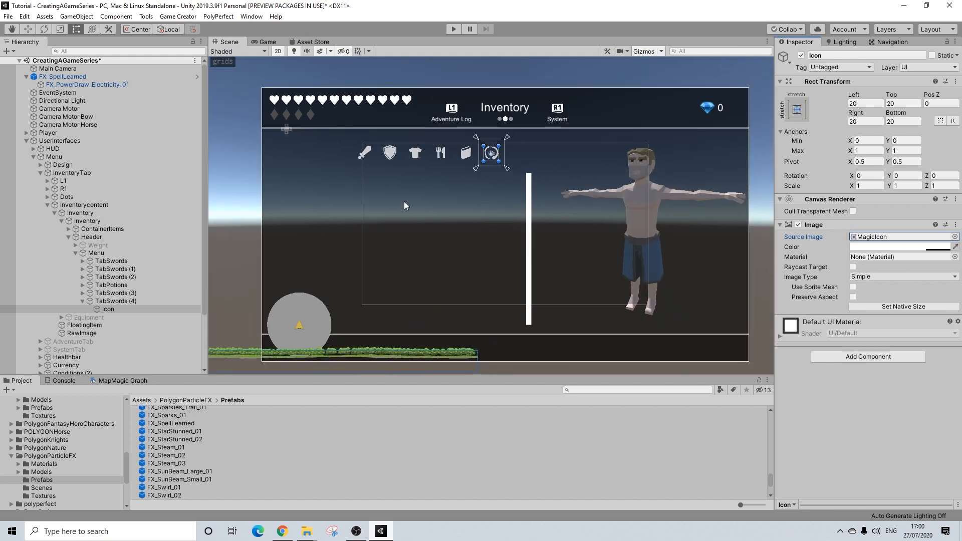
Clear the item types in TabSwords (4)'s Change ItemsListUI types action and set them to Magic/Spells/Ability.
{"action": "left_click", "coordinate": [109, 300]}
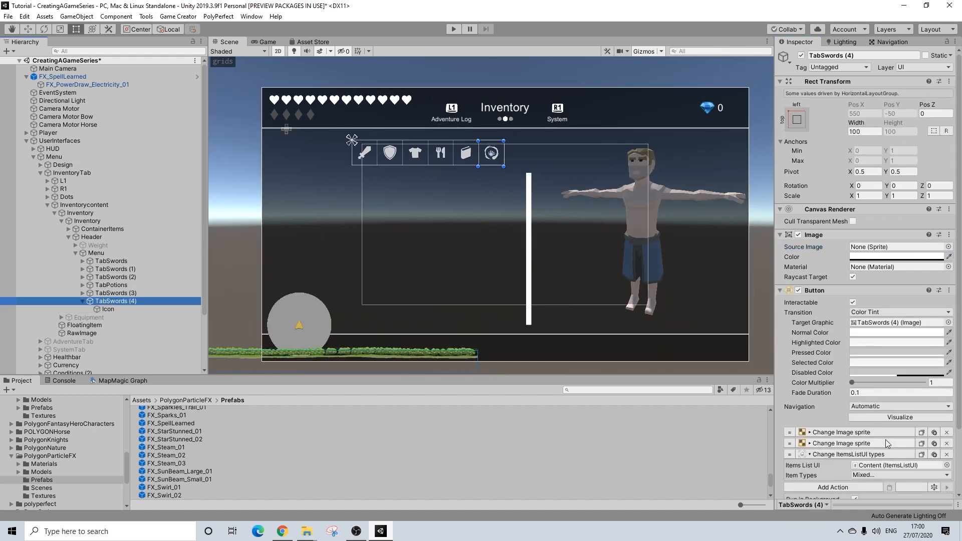
{"action": "left_click", "coordinate": [893, 474]}
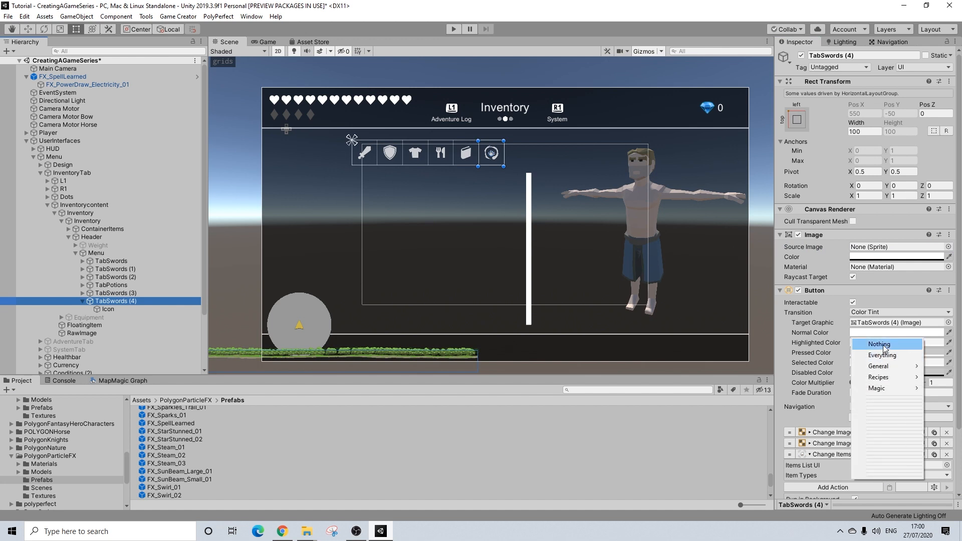
{"action": "left_click", "coordinate": [877, 346]}
{"action": "left_click", "coordinate": [893, 474]}
{"action": "mouse_move", "coordinate": [876, 390]}
{"action": "mouse_move", "coordinate": [828, 389]}
{"action": "left_click", "coordinate": [879, 400]}
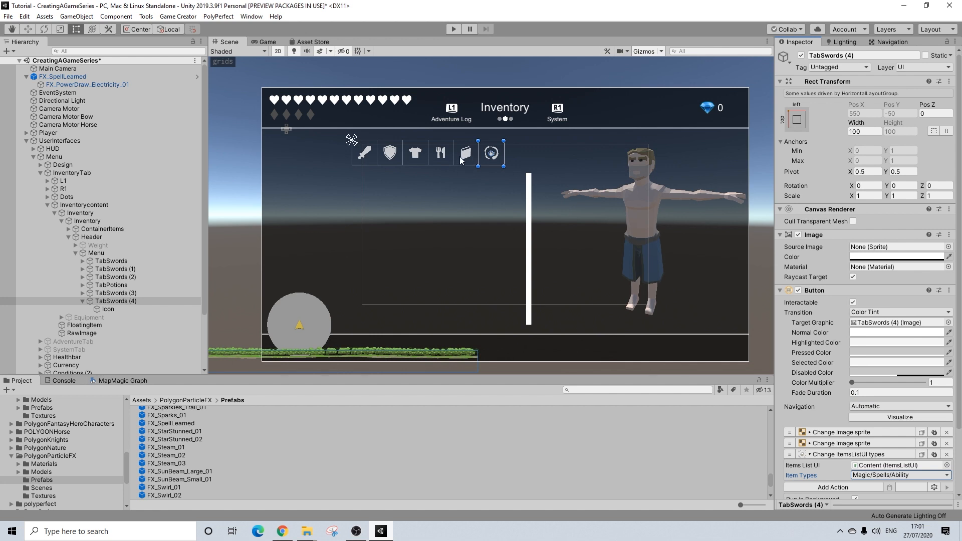
Deactivate the Menu object under UserInterfaces.
{"action": "left_click", "coordinate": [55, 158]}
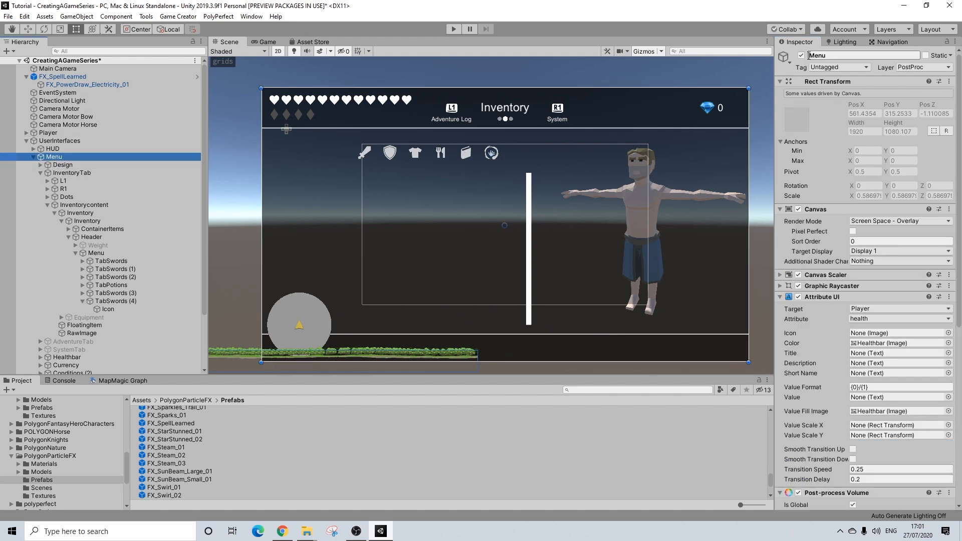
{"action": "left_click", "coordinate": [802, 55]}
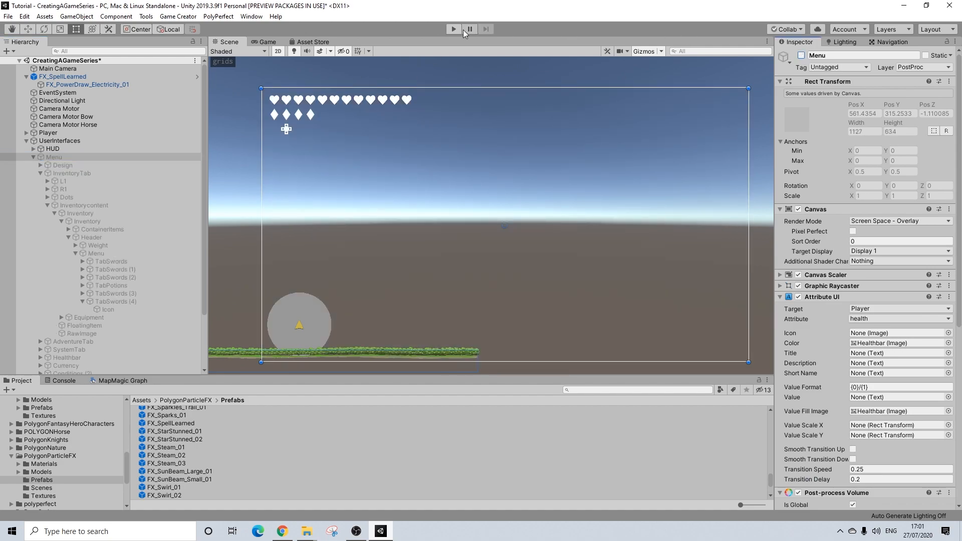
Run the game, pick up the spell tome from the crate and use it from the inventory's book category.
{"action": "left_click", "coordinate": [454, 29]}
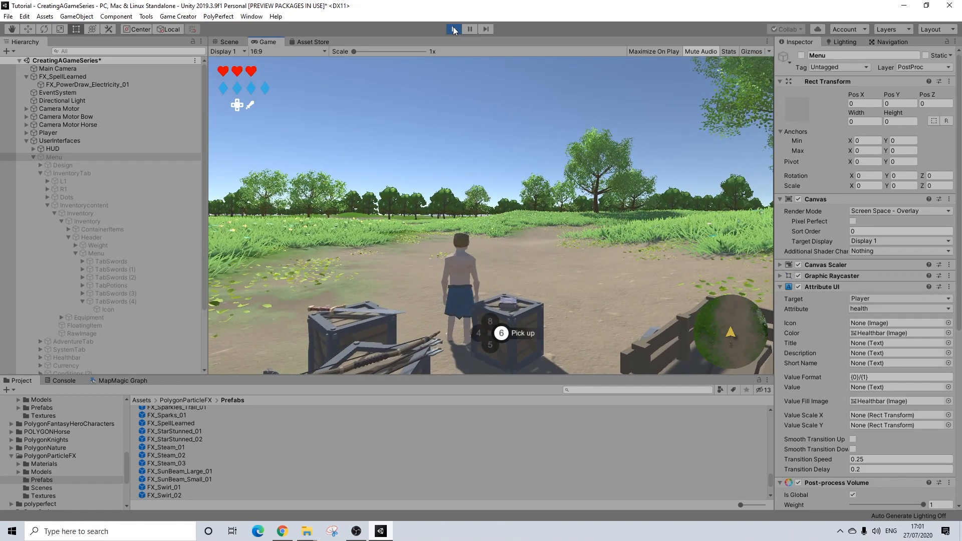
{"action": "key", "text": "6"}
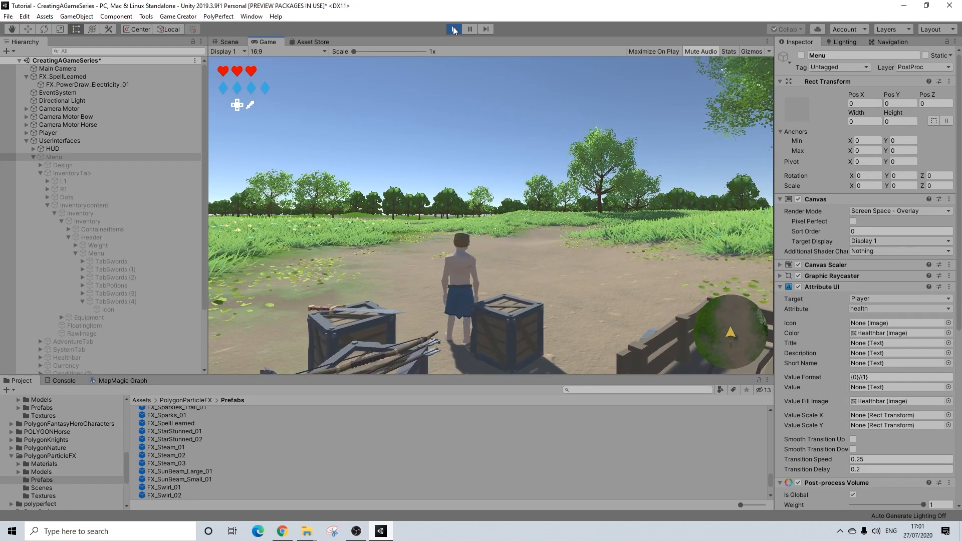
{"action": "key", "text": "i"}
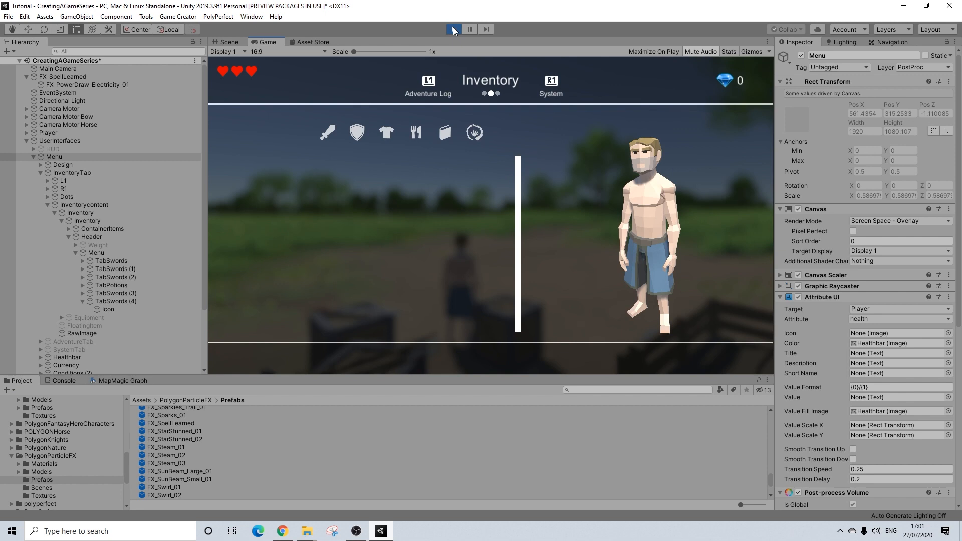
{"action": "left_click", "coordinate": [442, 132]}
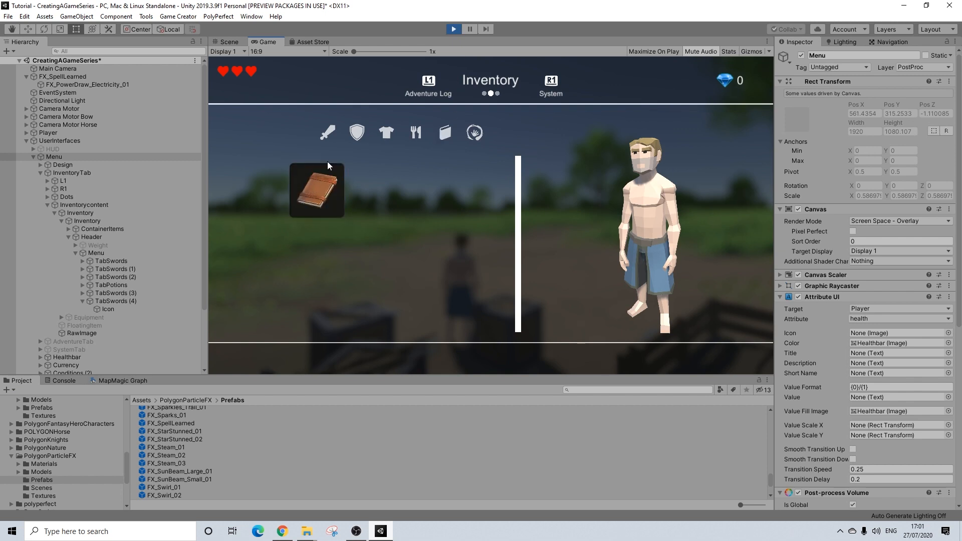
{"action": "left_click", "coordinate": [318, 197]}
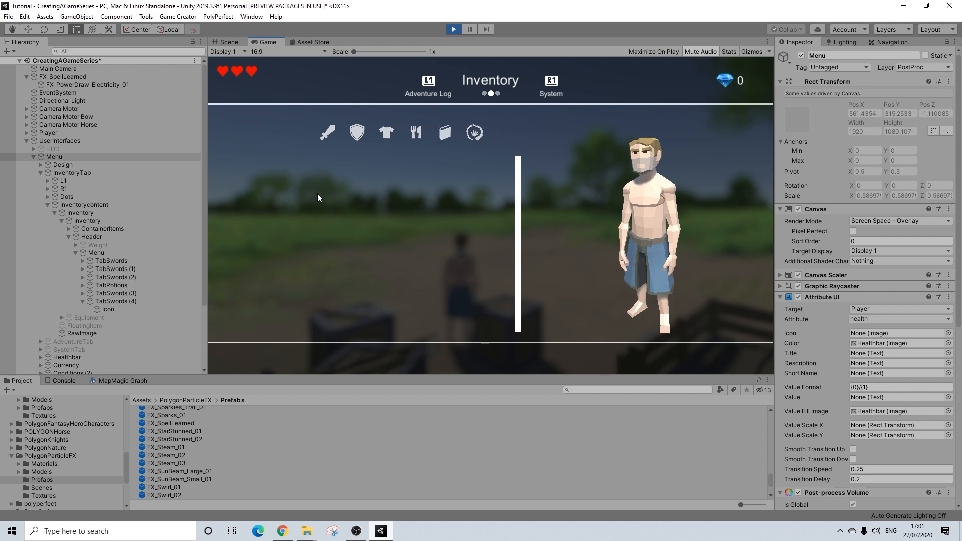
{"action": "key", "text": "Escape"}
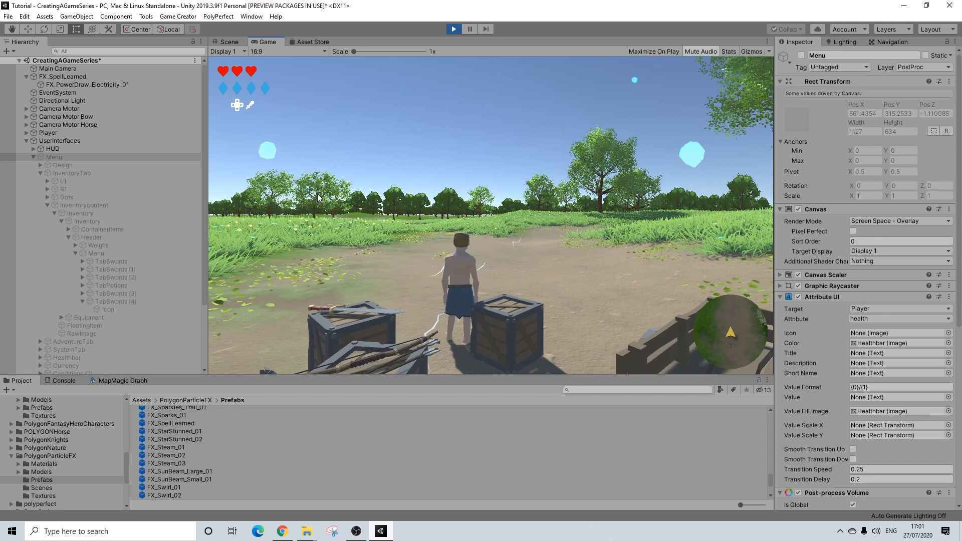
Equip the Fireball Spell from the inventory's new magic category and return to the game.
{"action": "key", "text": "i"}
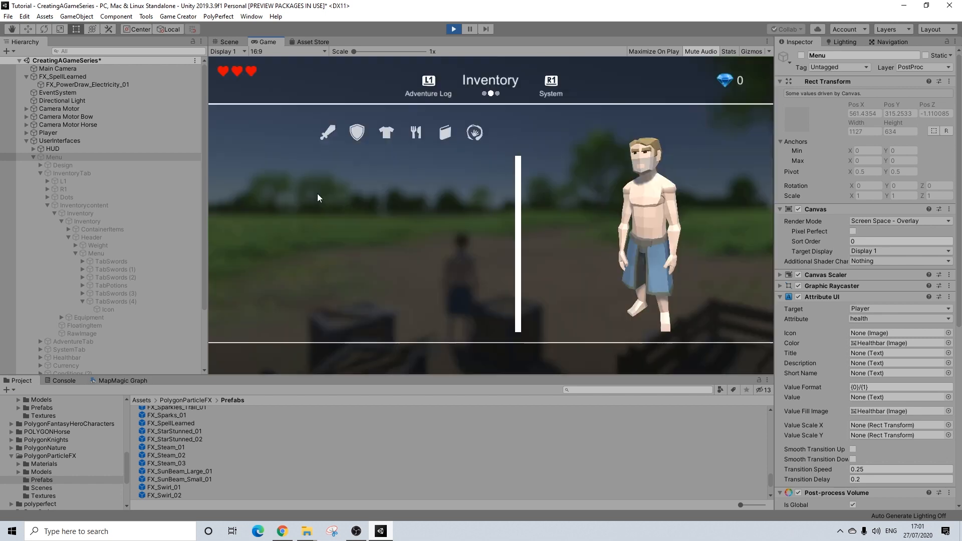
{"action": "left_click", "coordinate": [476, 132]}
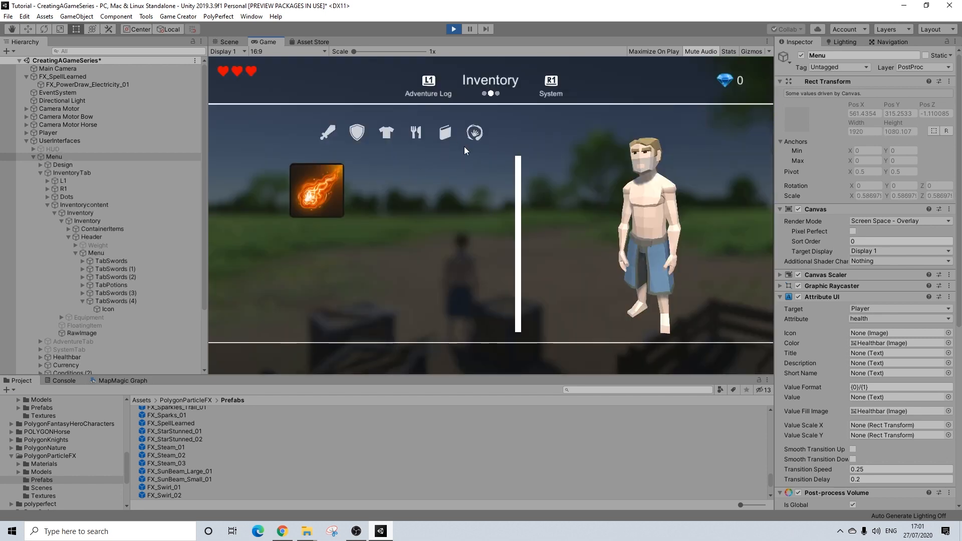
{"action": "left_click", "coordinate": [314, 187]}
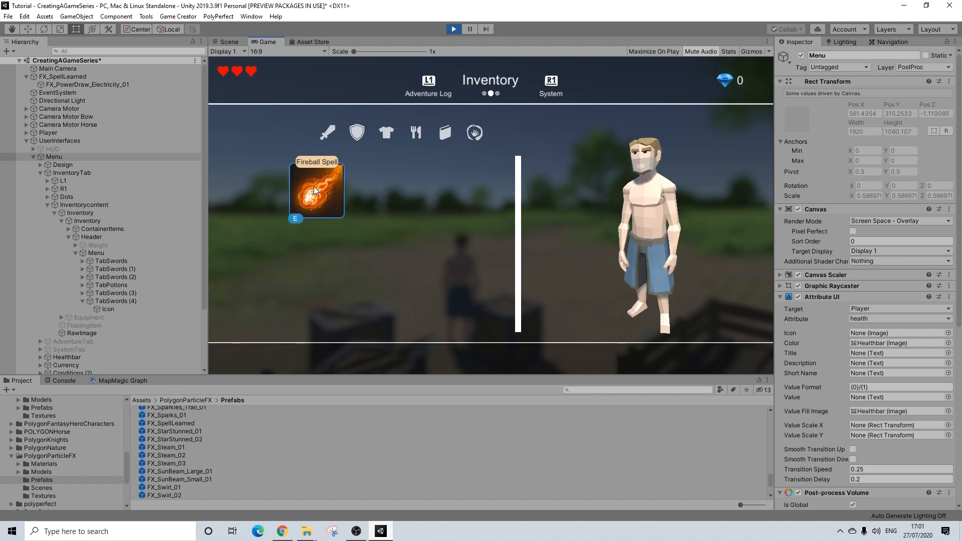
{"action": "key", "text": "Escape"}
Test casting the Fireball spell until the mana bar is used up, and walk the character around the field.
{"action": "key", "text": "w"}
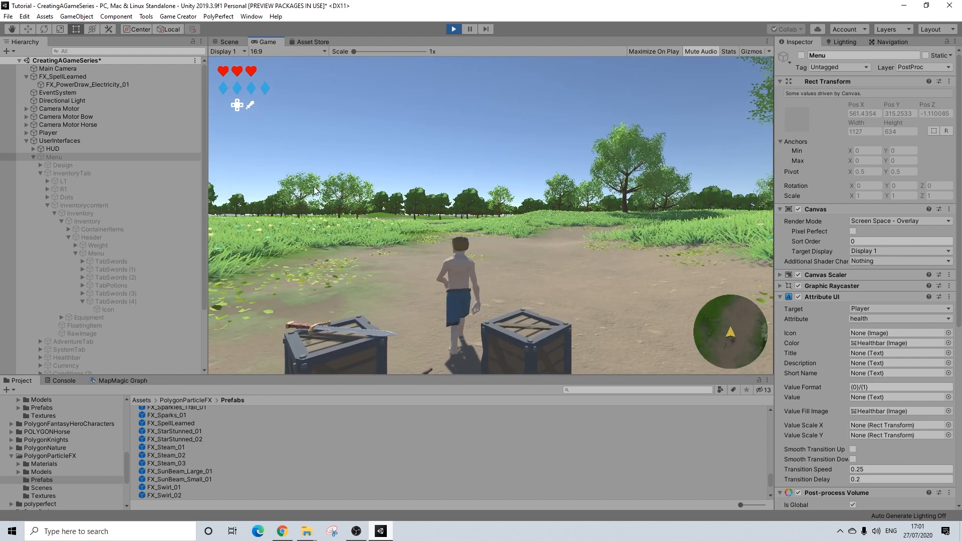
{"action": "left_click", "coordinate": [315, 190]}
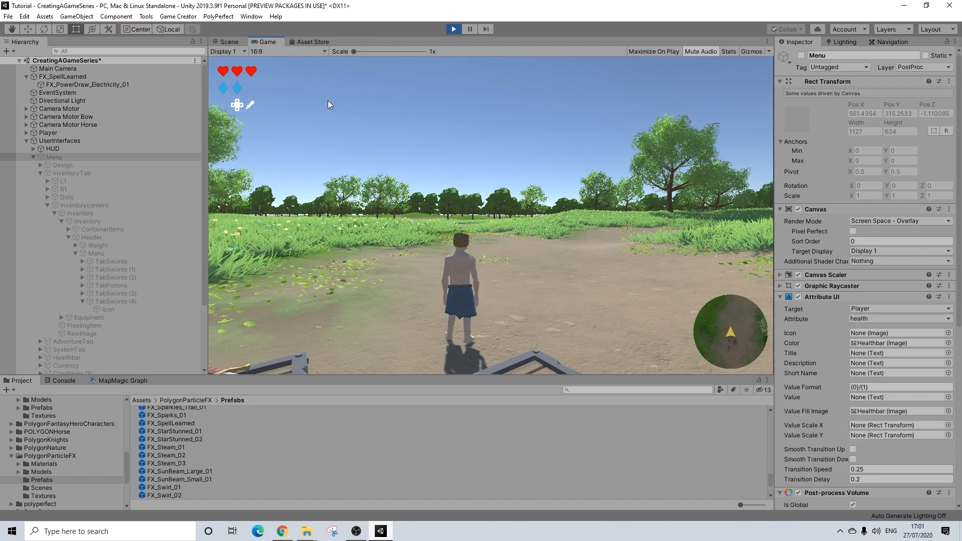
{"action": "key", "text": "f"}
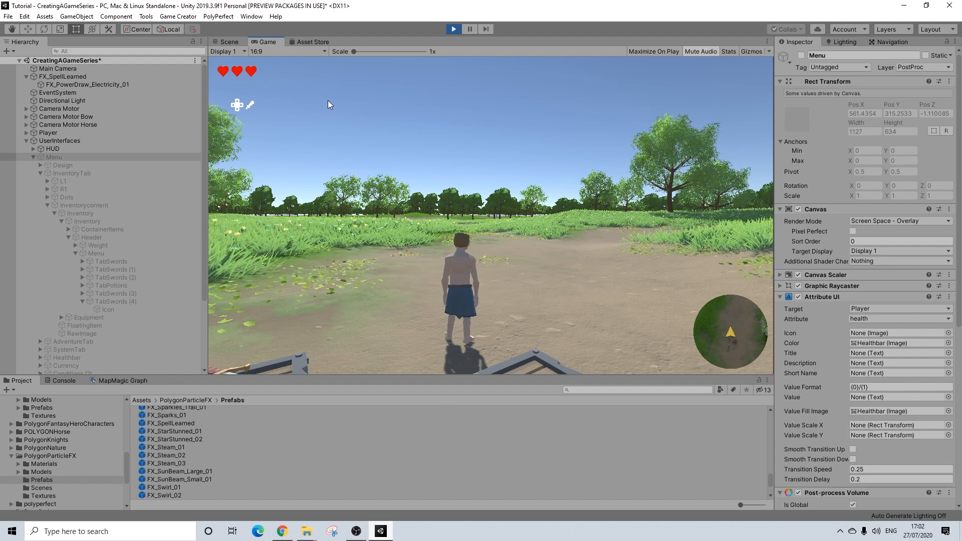
{"action": "key", "text": "w"}
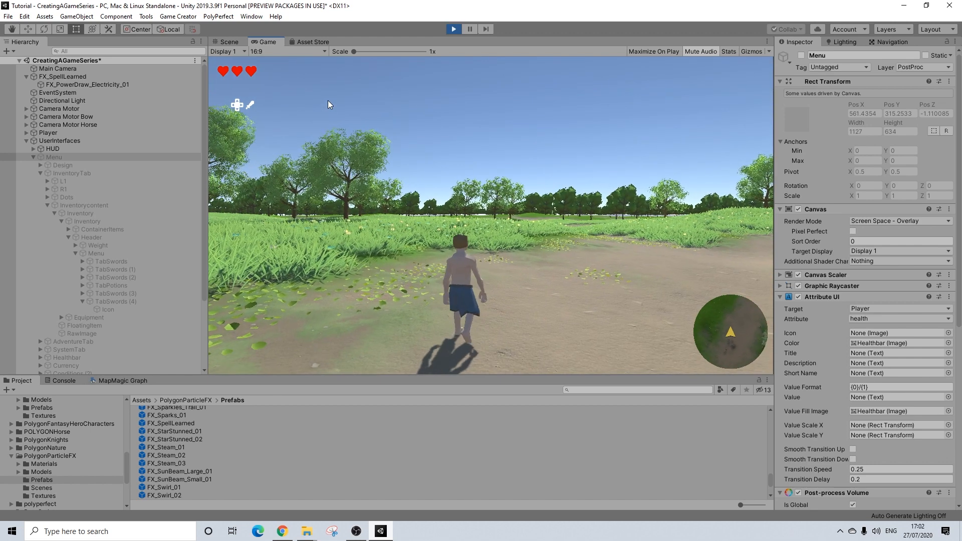
{"action": "key", "text": "d"}
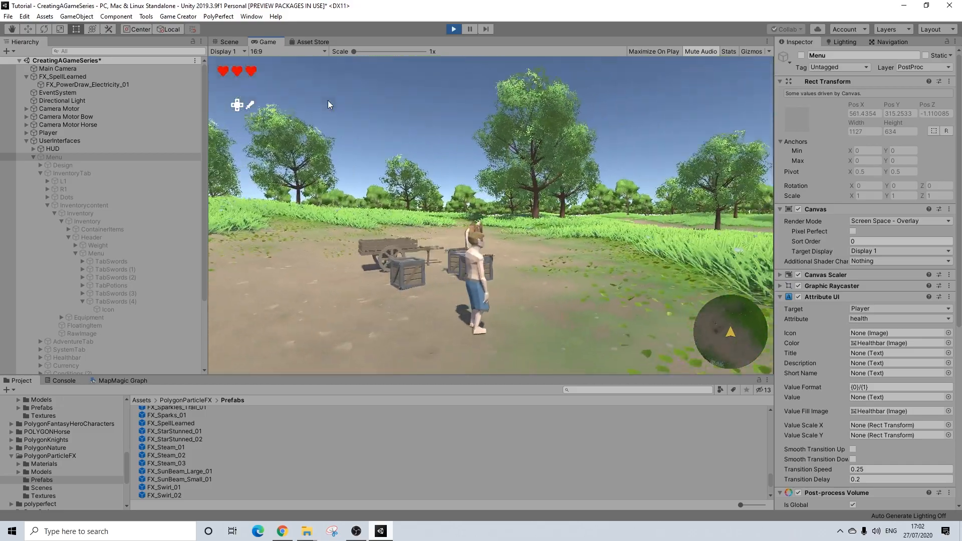
{"action": "key", "text": "w"}
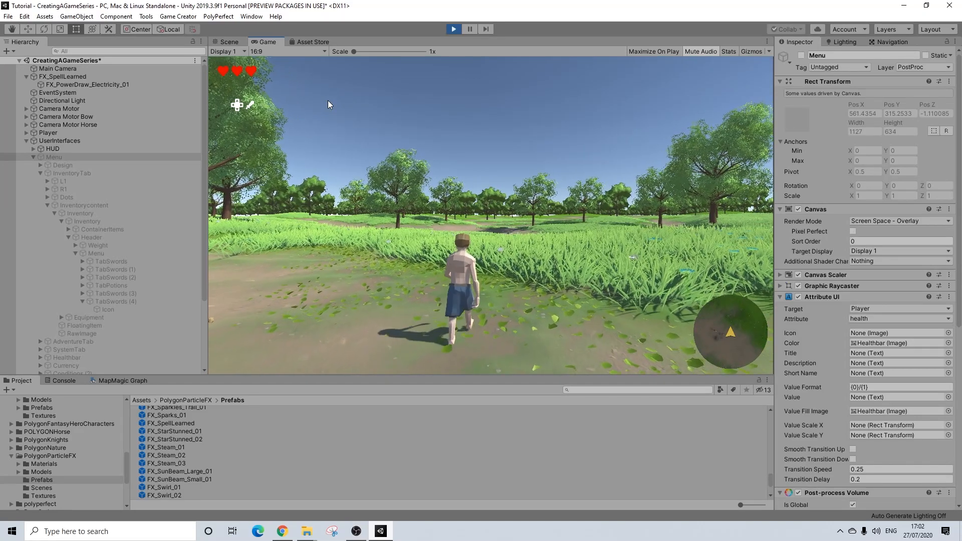